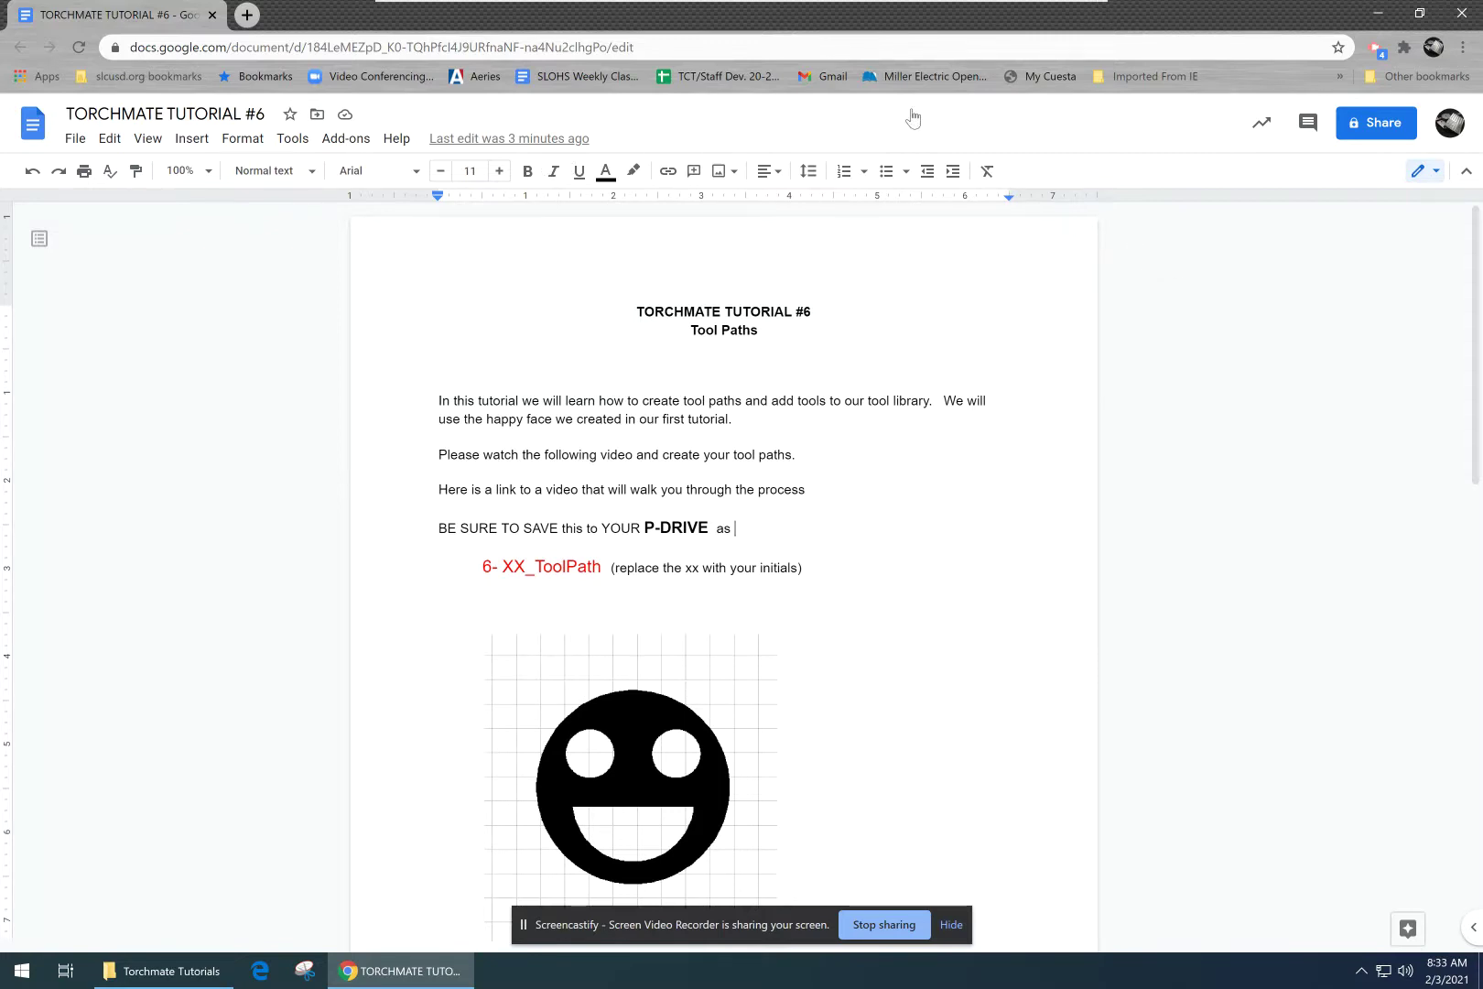
# - Minimize the tutorial document and open the METAL 2 folder on the P: drive in a maximized file window
pyautogui.click(1377, 15)
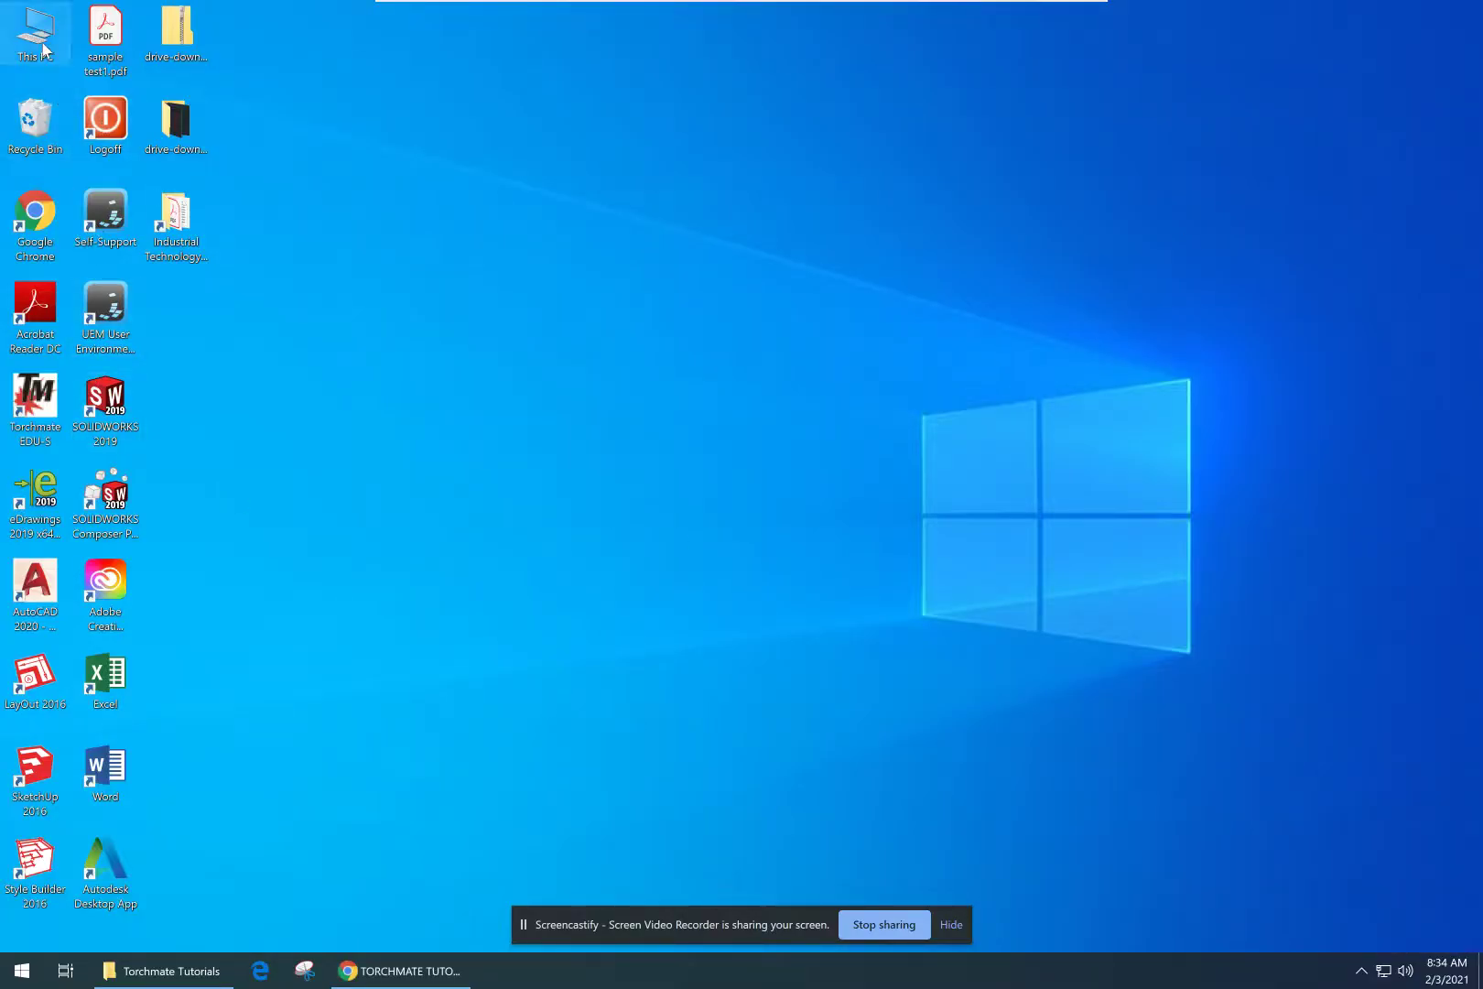
pyautogui.doubleClick(43, 48)
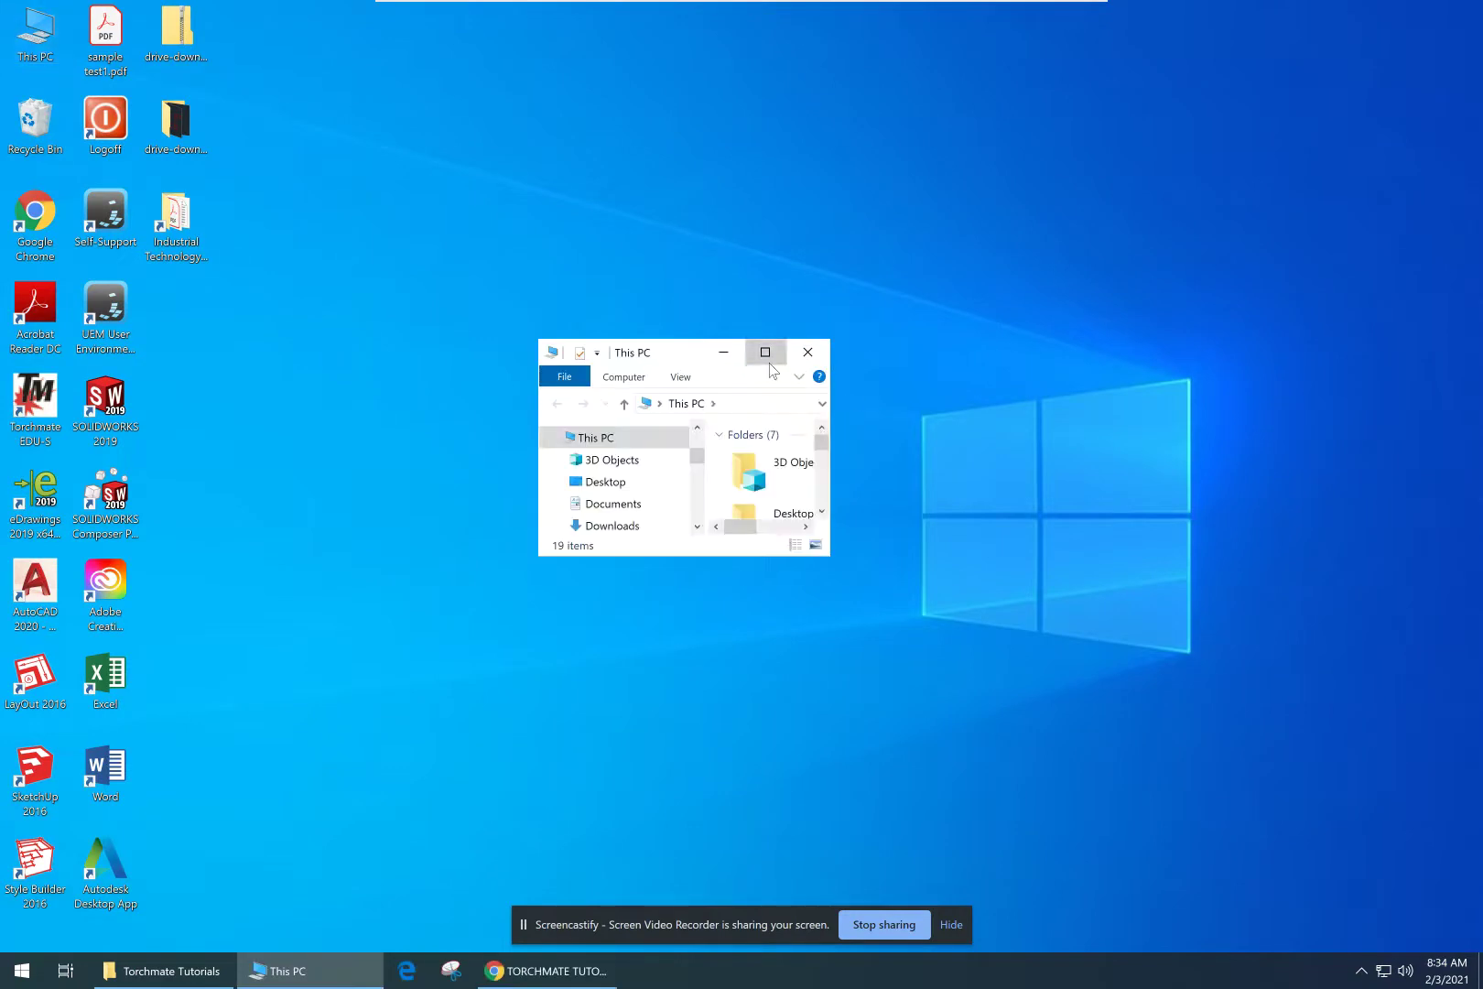
pyautogui.click(765, 352)
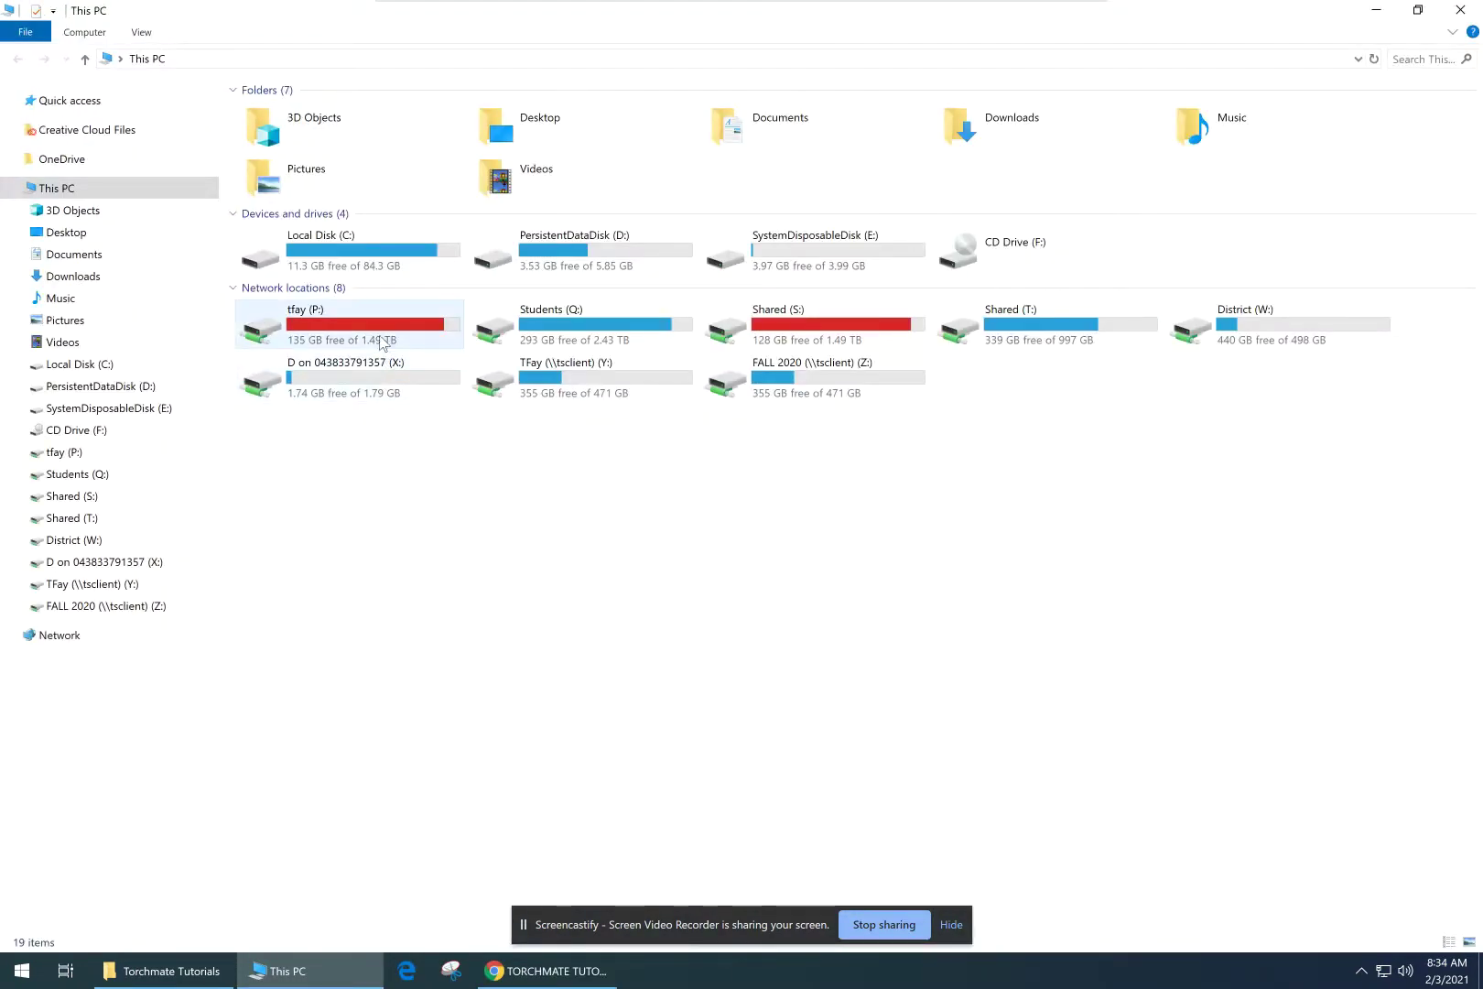
pyautogui.doubleClick(382, 343)
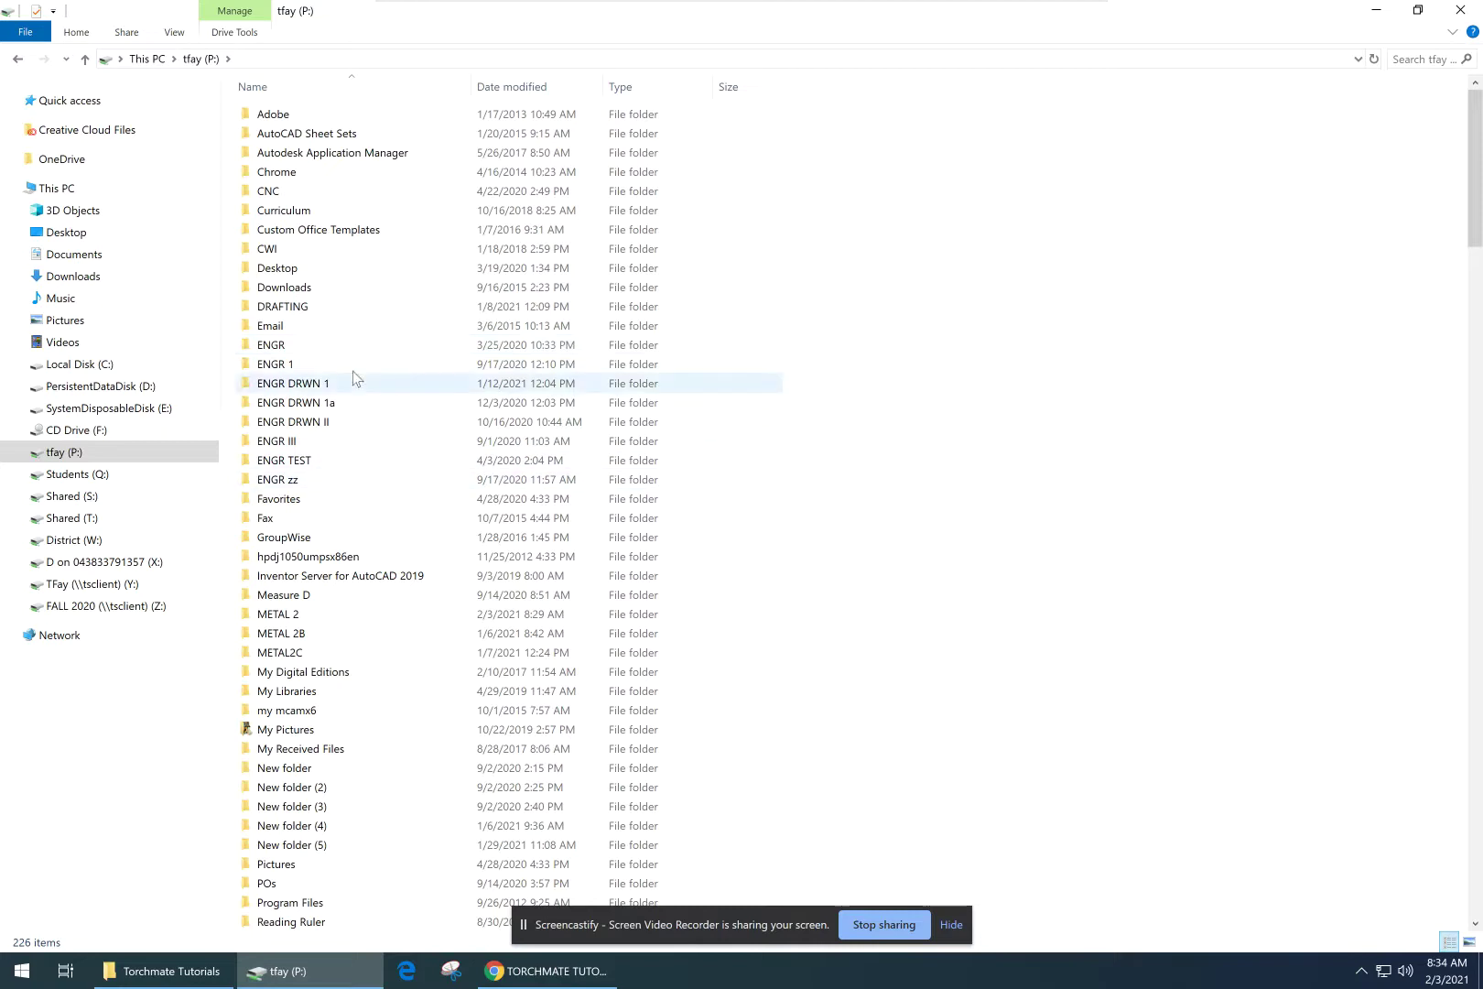
pyautogui.click(302, 619)
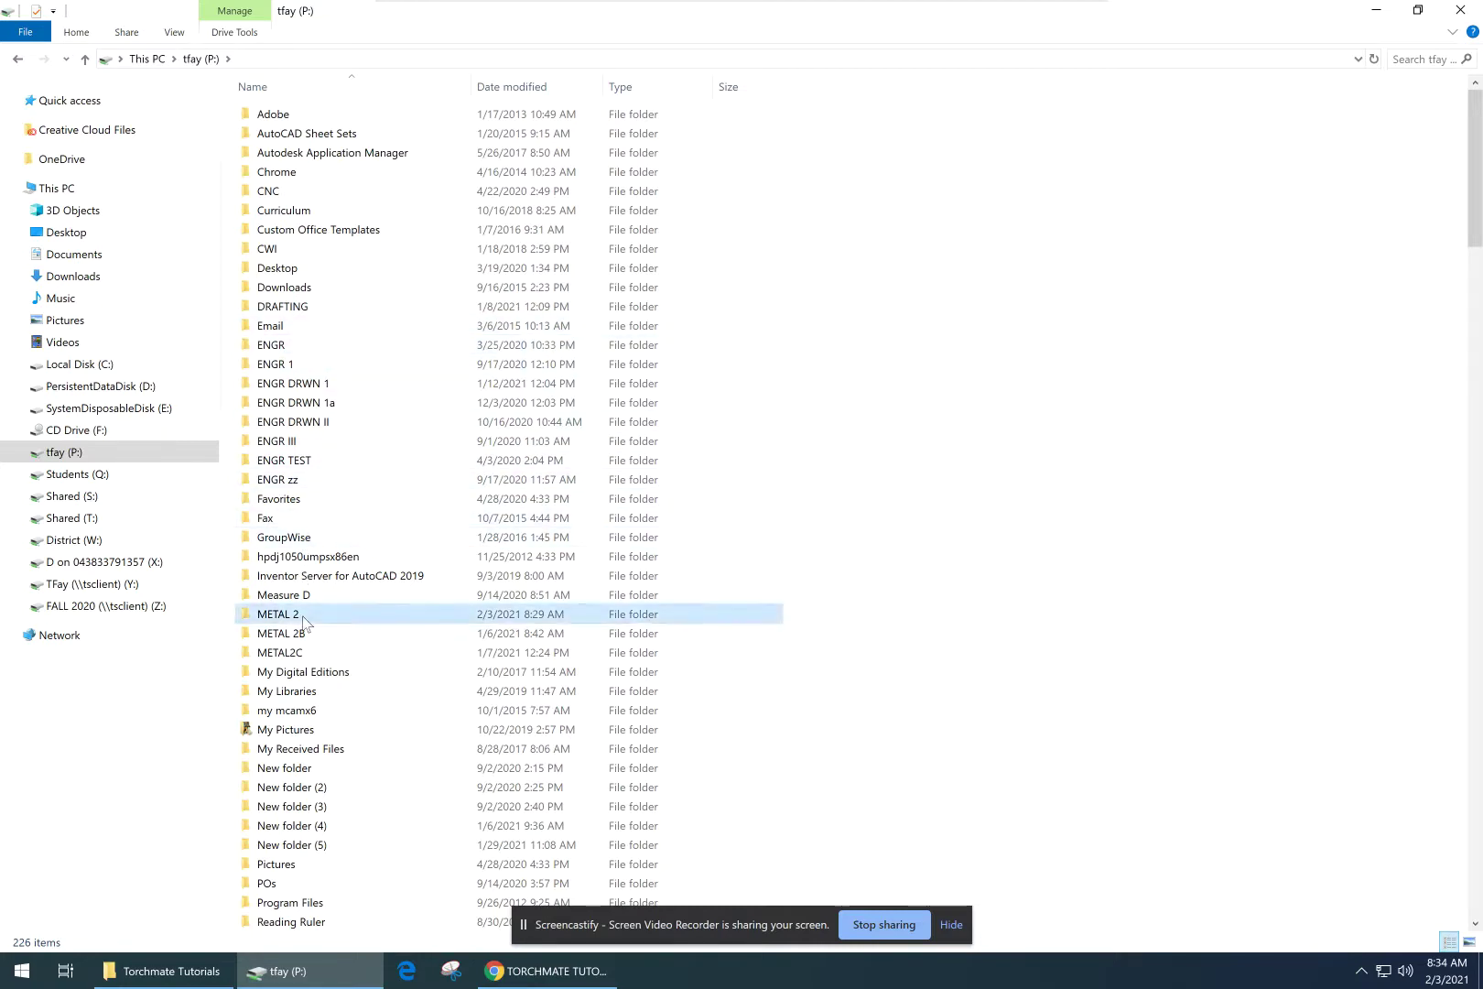
pyautogui.doubleClick(305, 619)
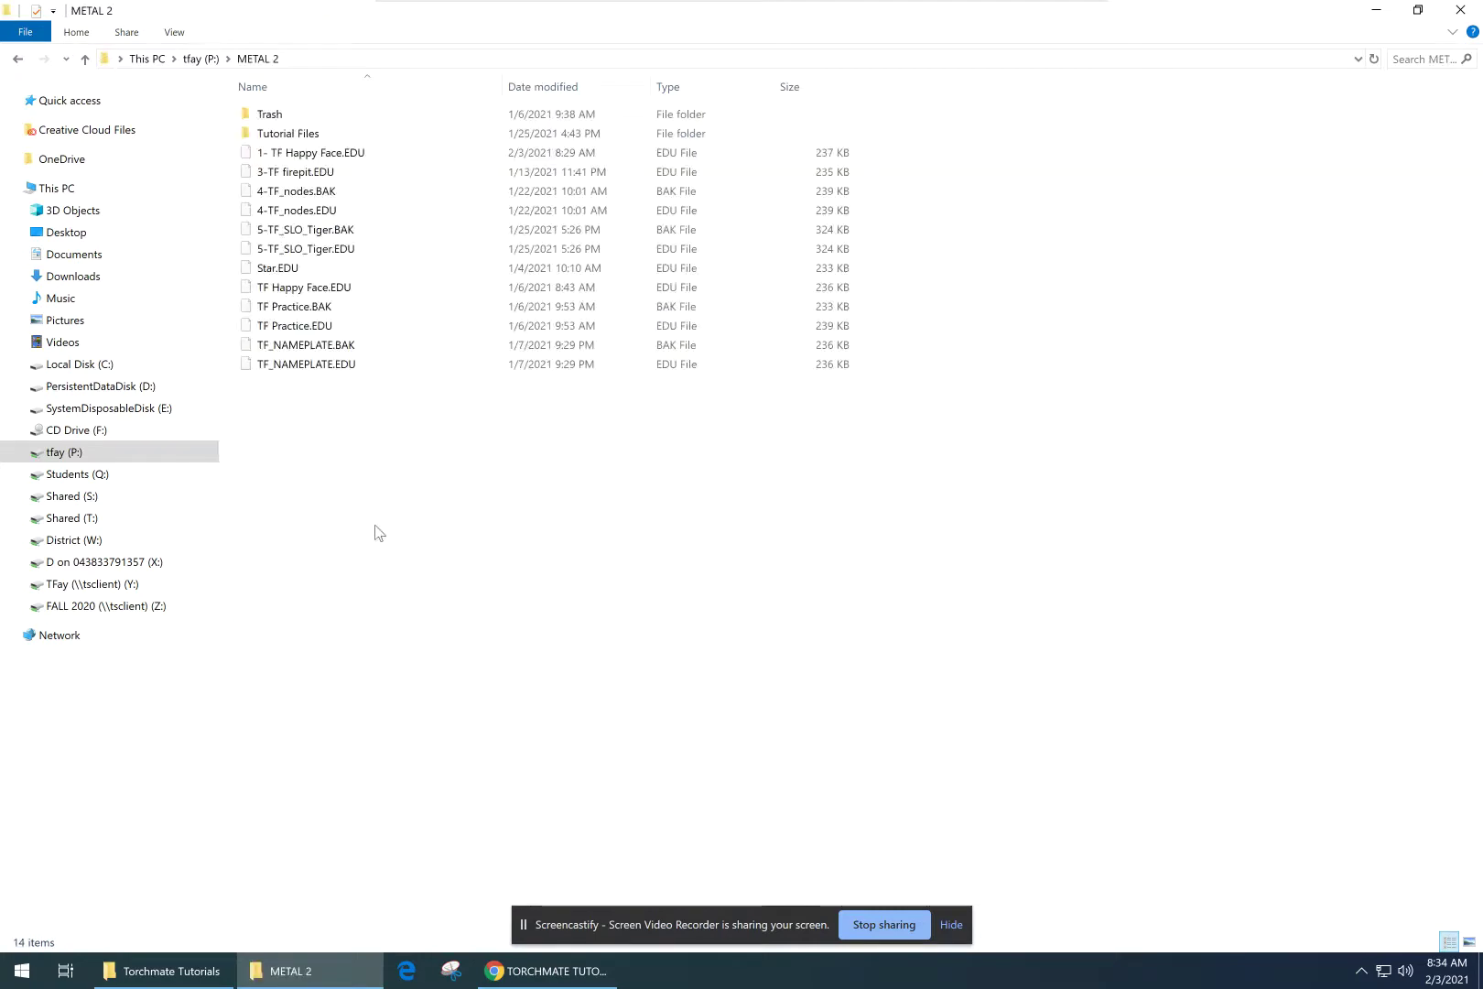
# - Try to open 1- TF Happy Face.EDU directly from the METAL 2 folder
pyautogui.click(360, 156)
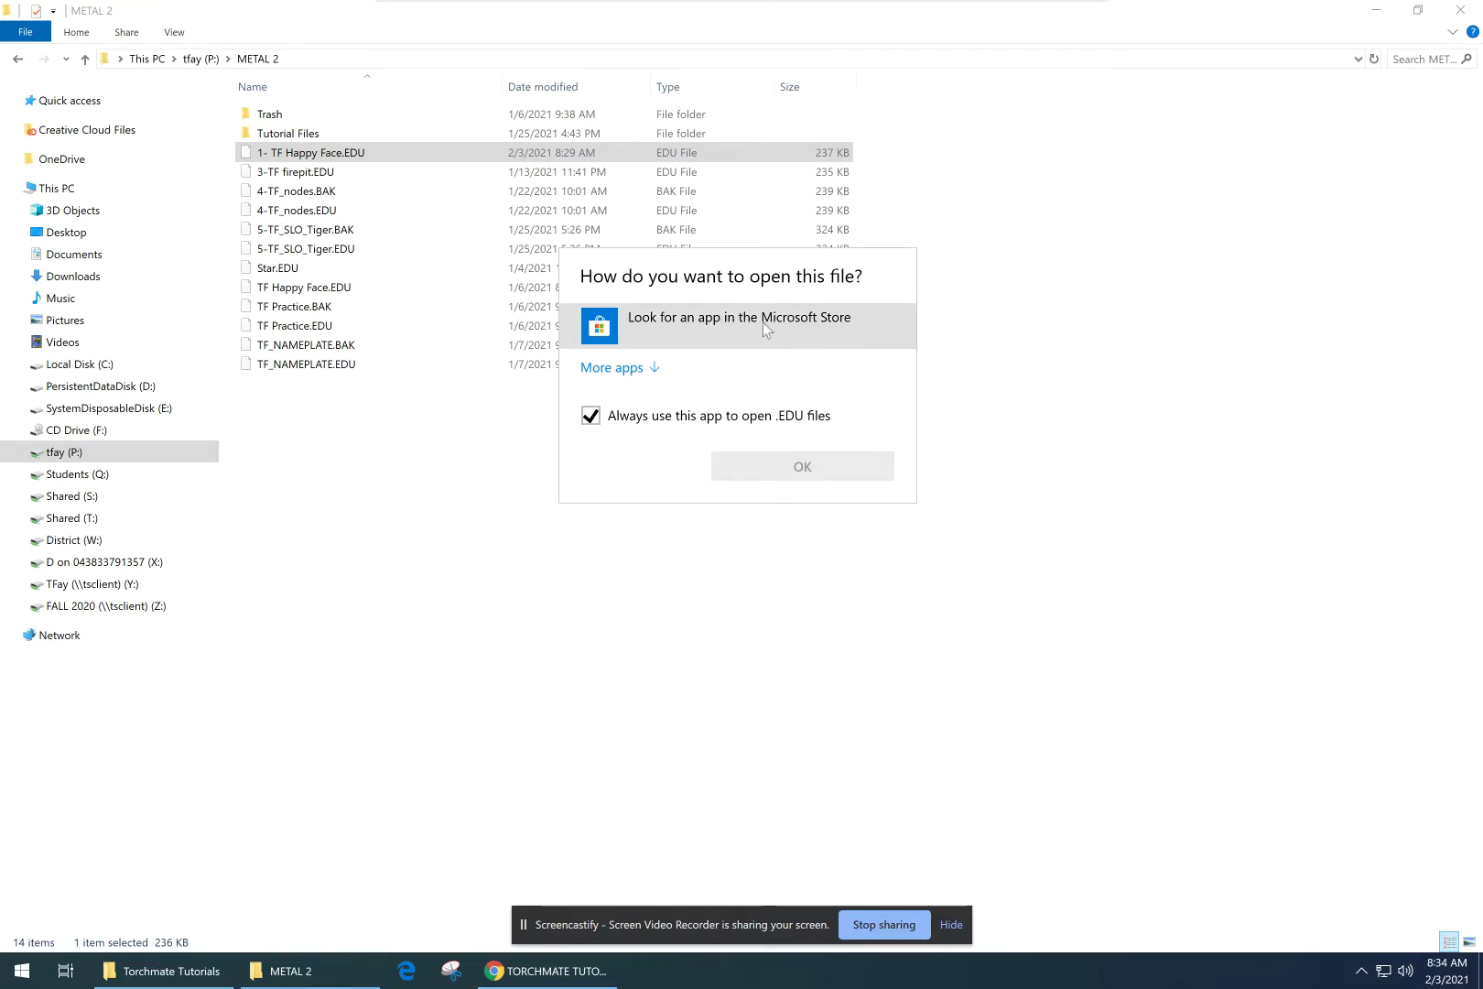
pyautogui.click(1131, 337)
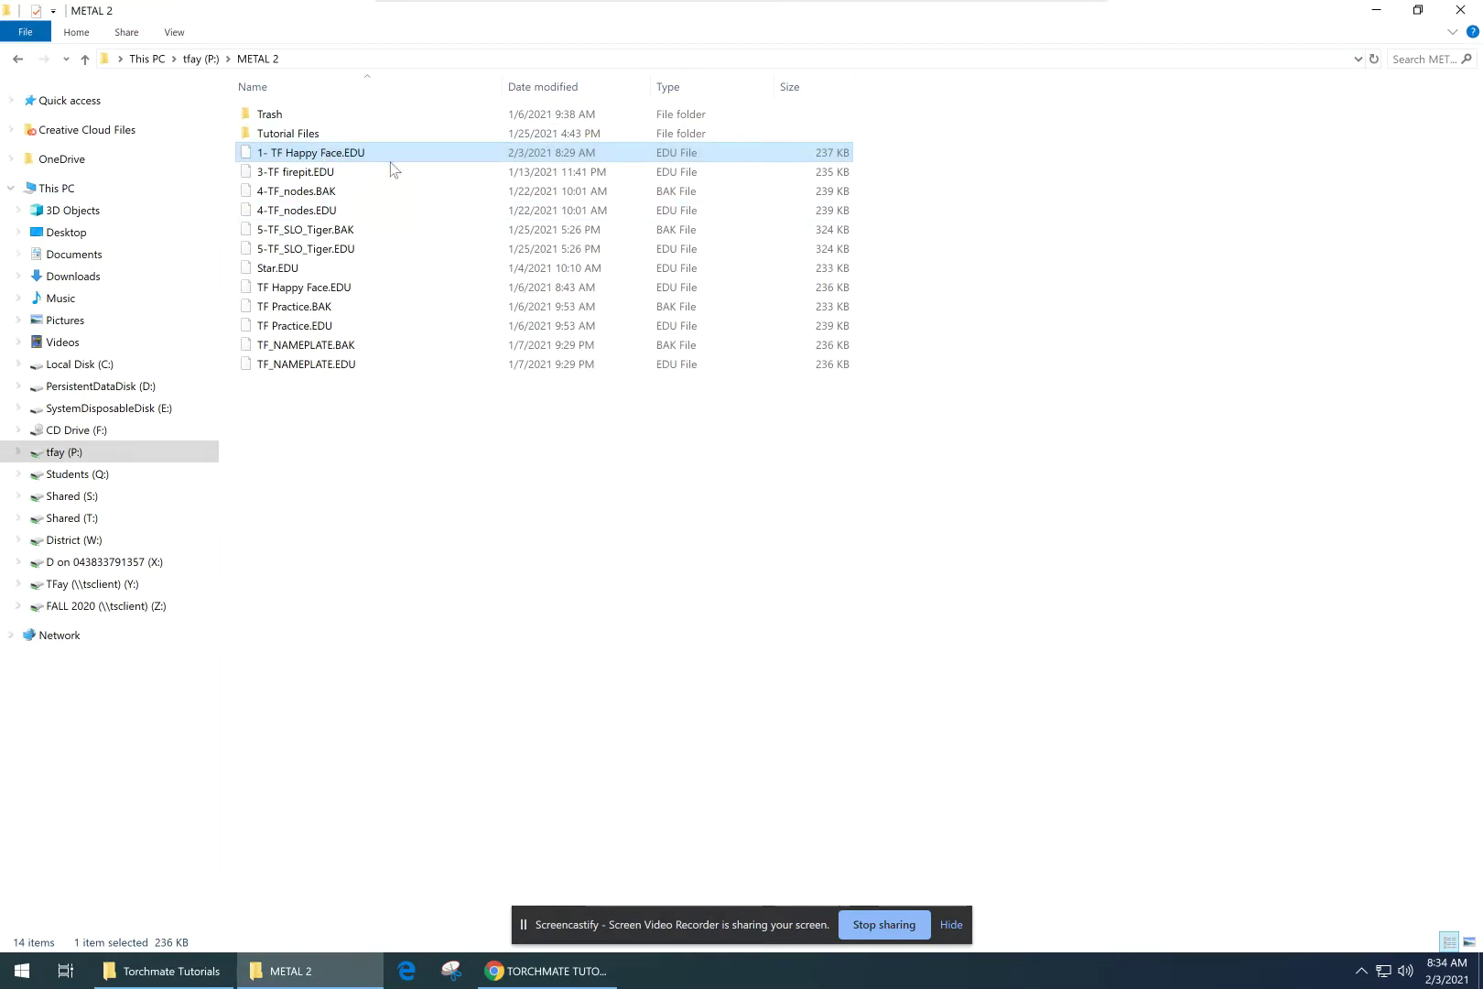
# - Minimize the folder window, then launch Torchmate EDU-S from the desktop and maximize it
pyautogui.click(1377, 11)
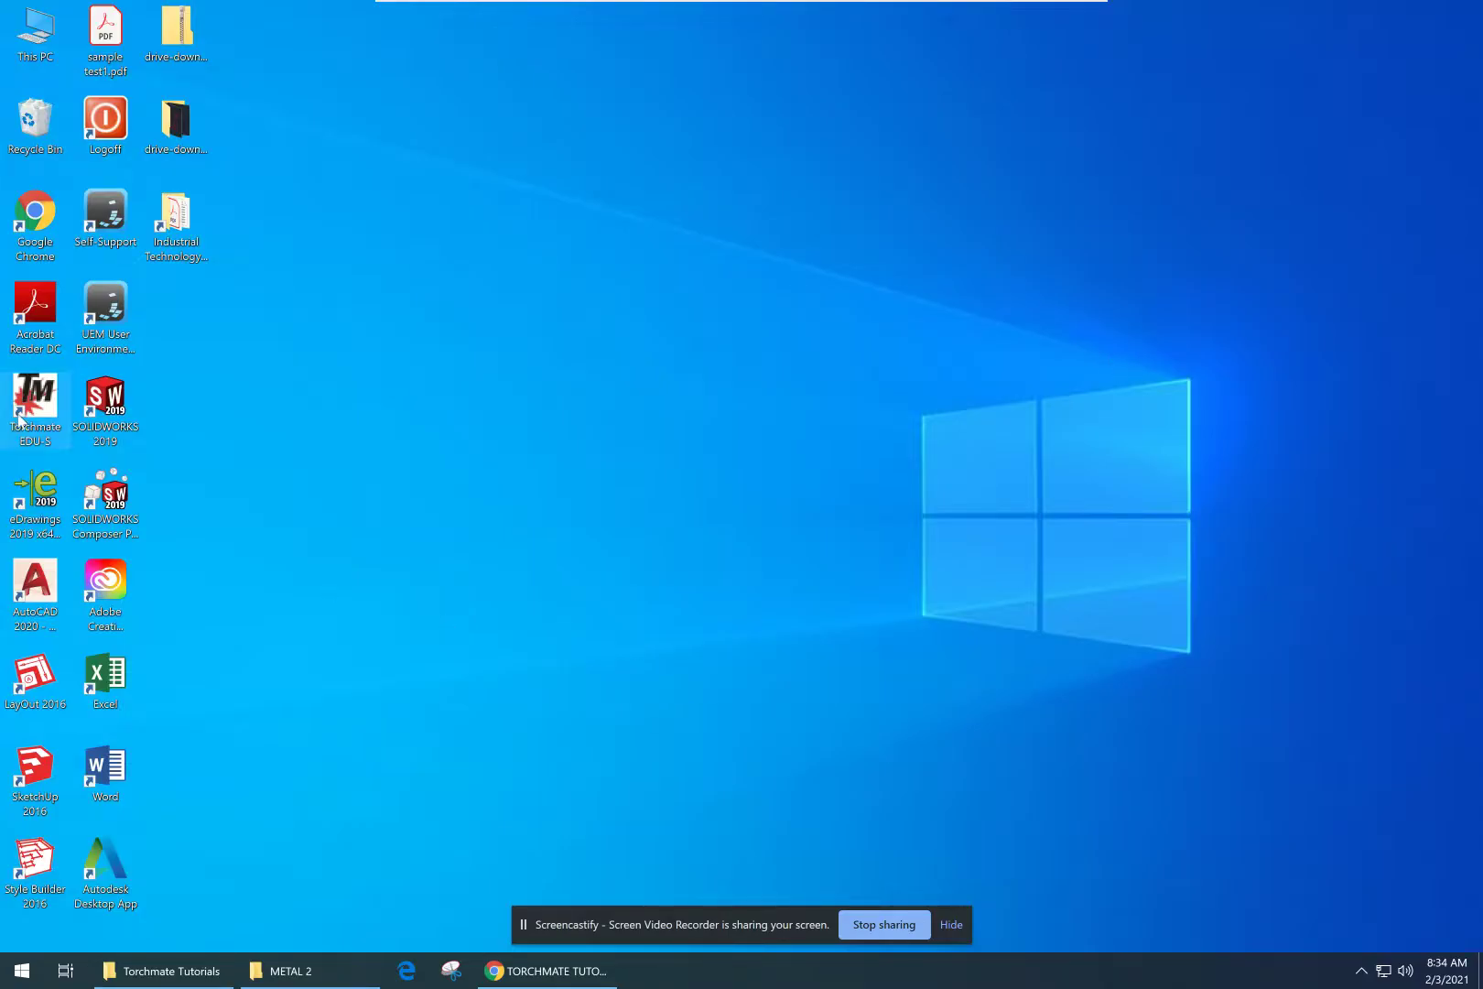
pyautogui.rightClick(34, 413)
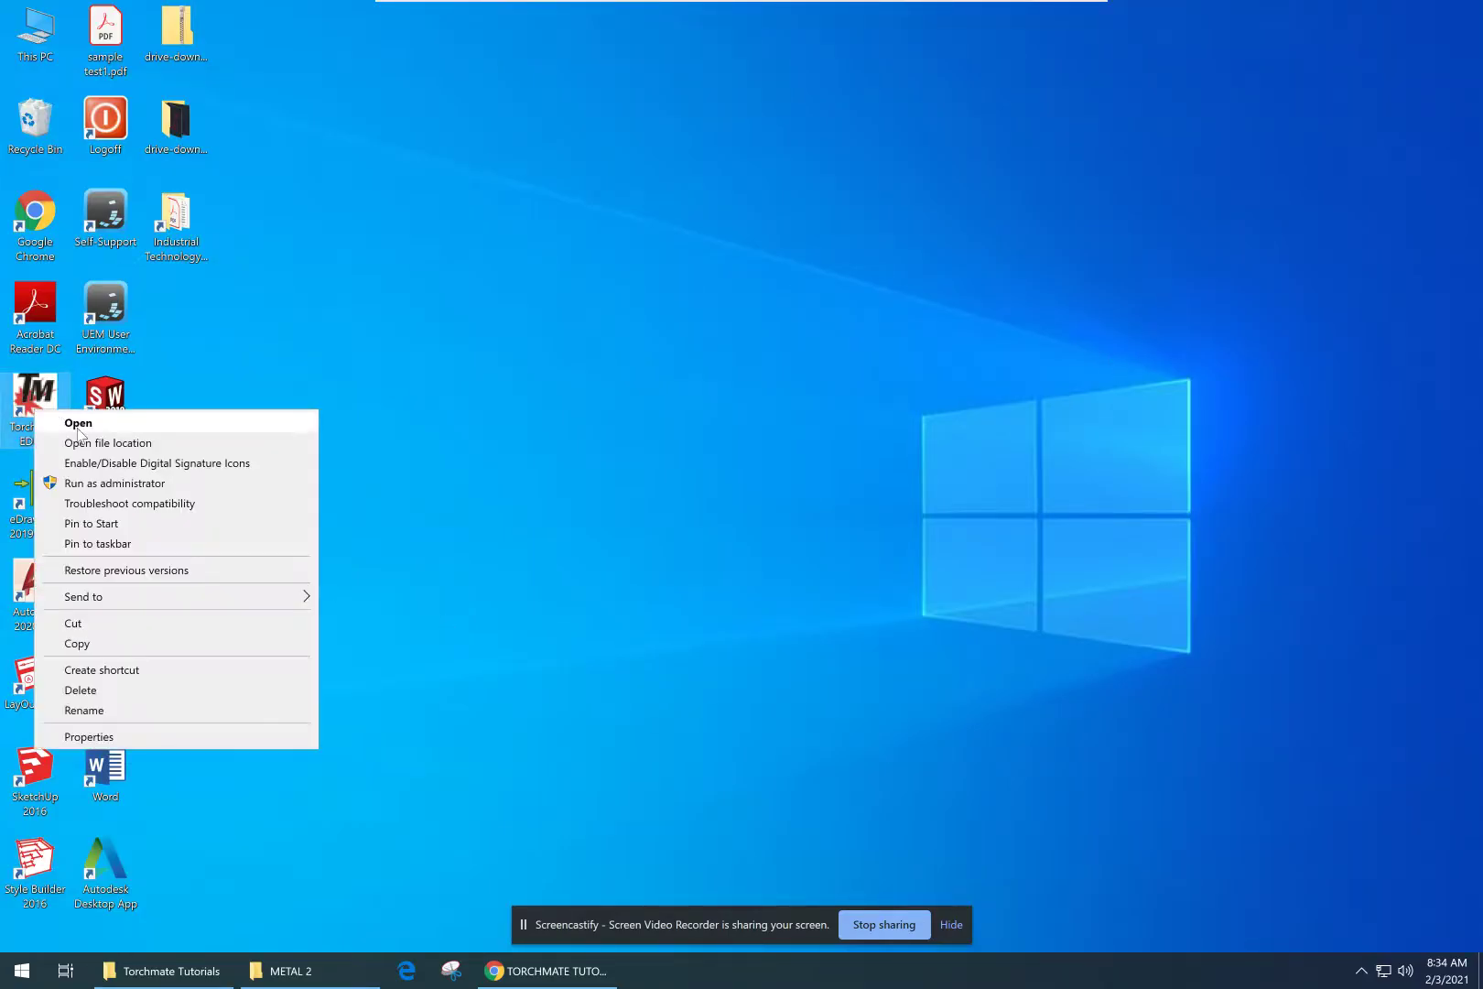
pyautogui.click(78, 425)
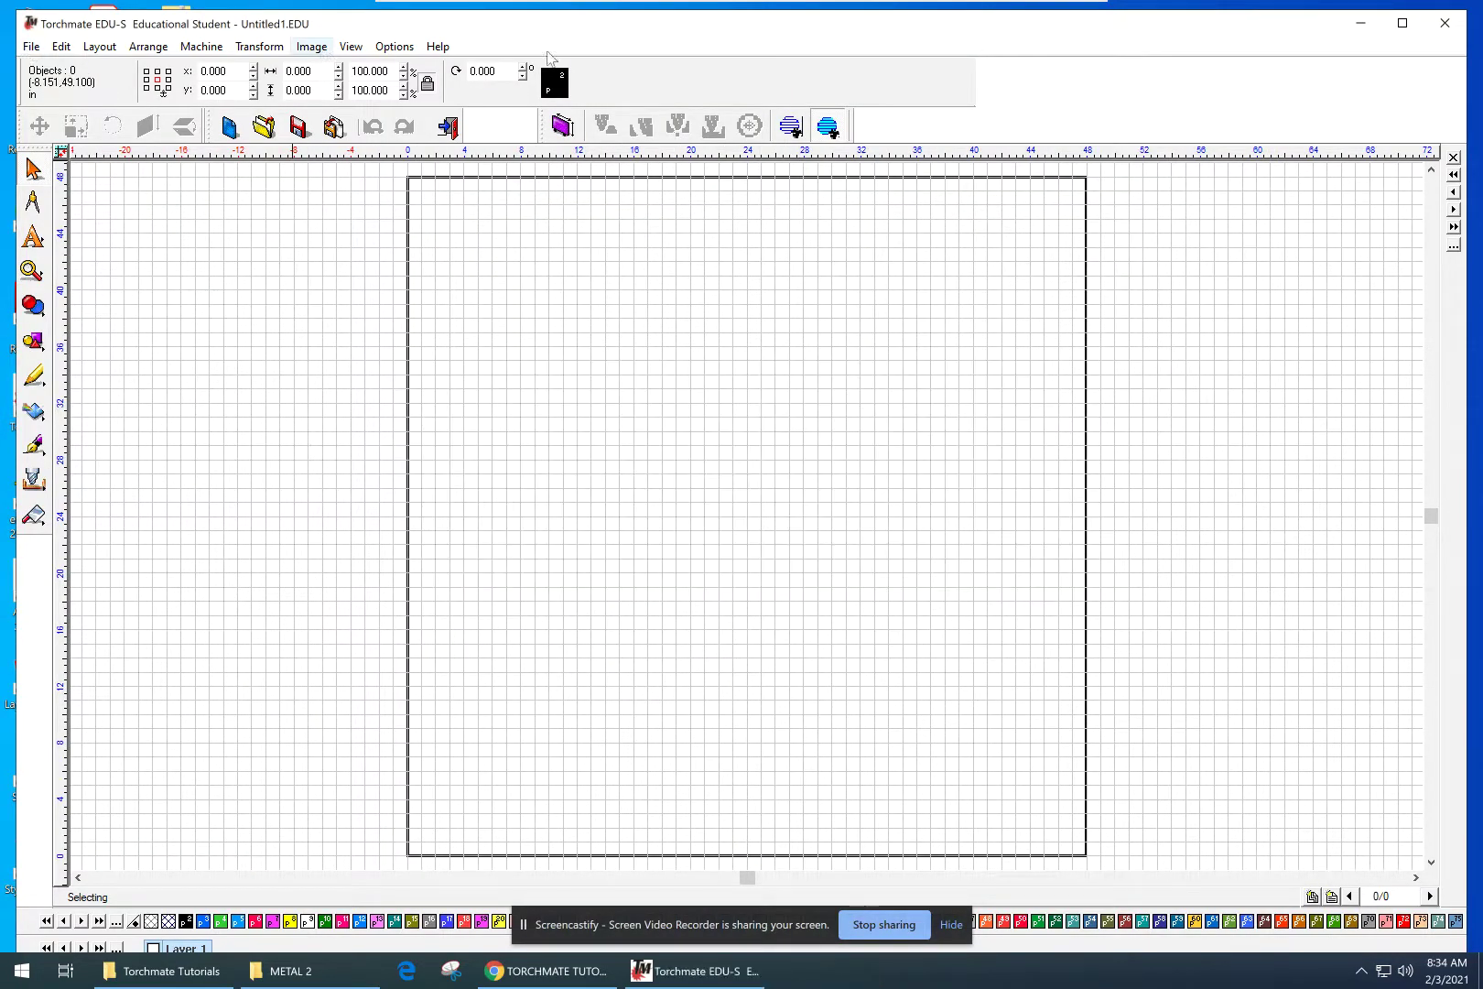
pyautogui.click(1401, 23)
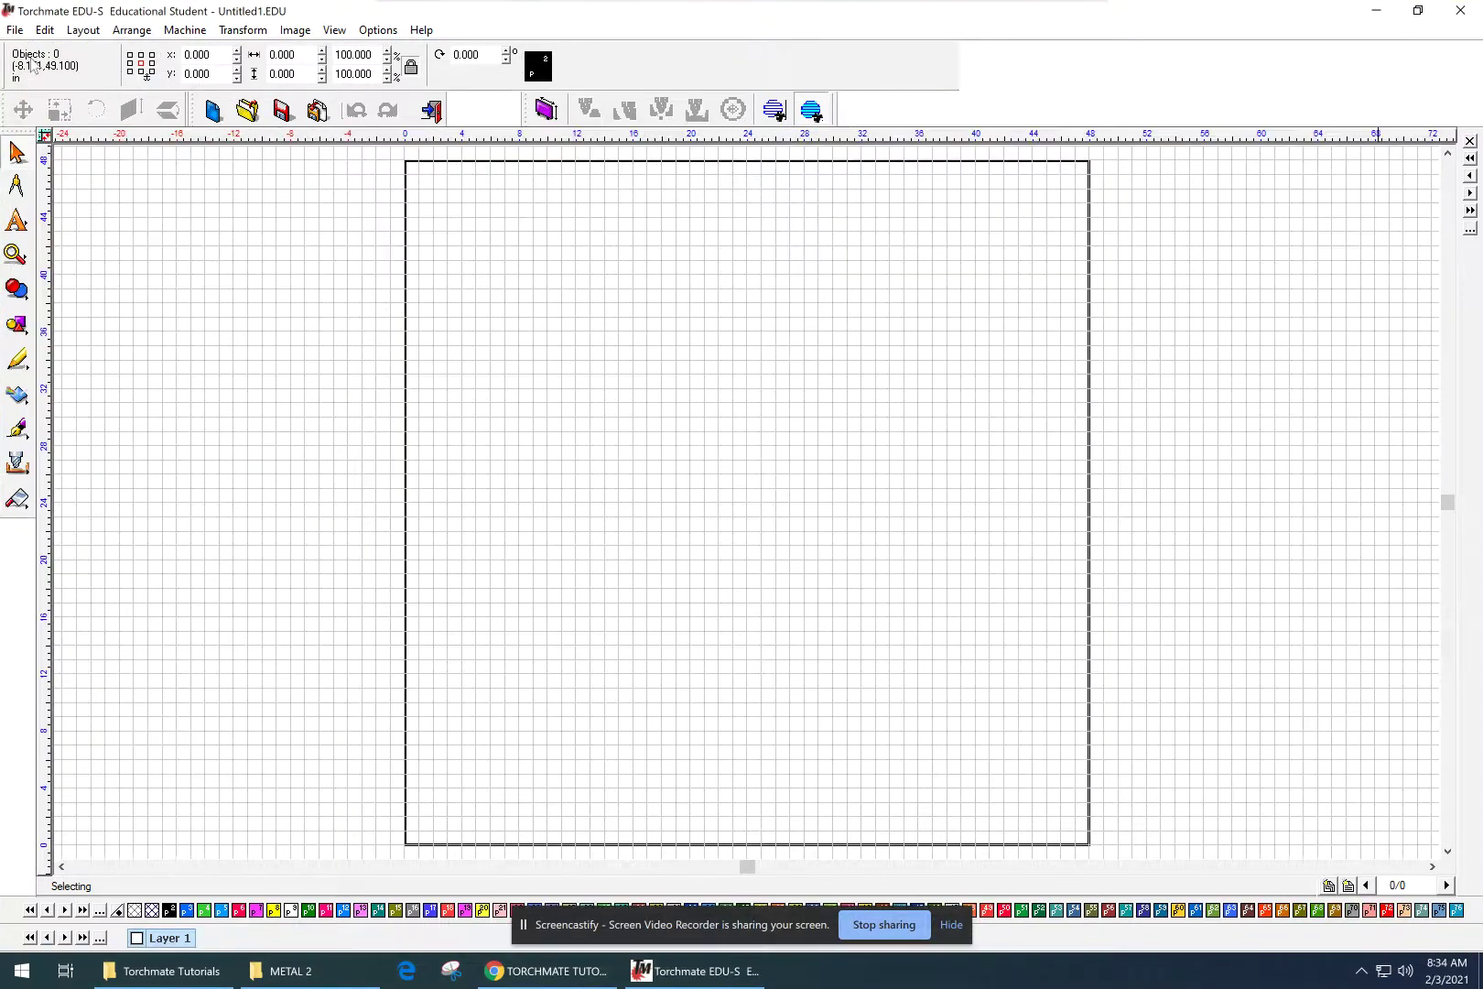
# - Start opening an existing drawing, dismiss the merge warning and set the look-in location to the P: drive
pyautogui.click(20, 31)
pyautogui.click(37, 72)
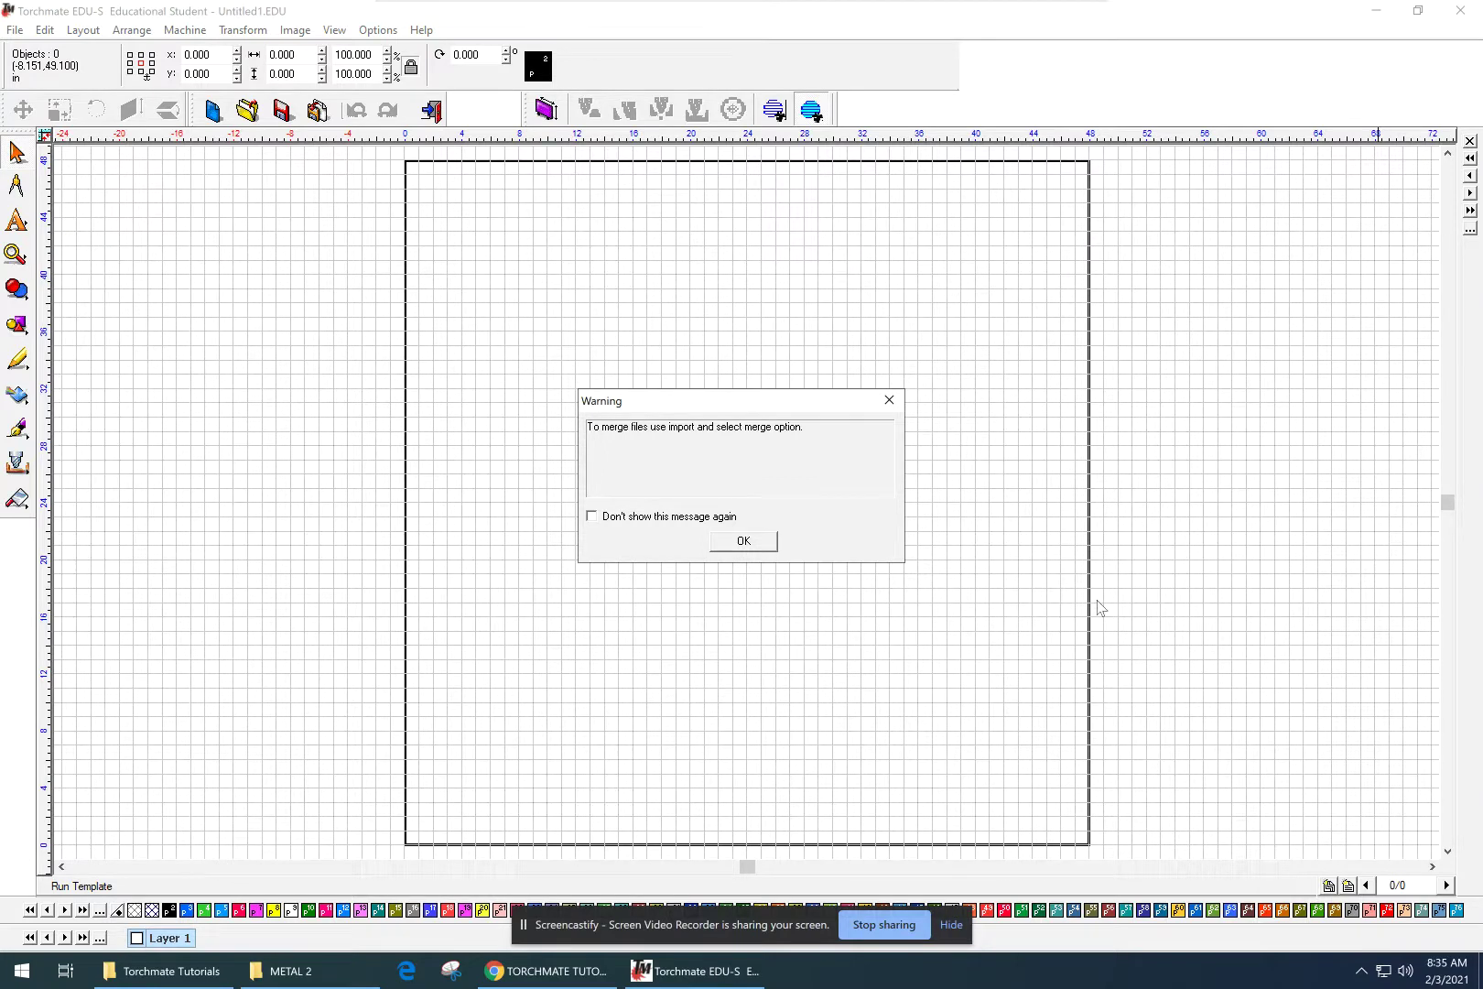
pyautogui.click(744, 541)
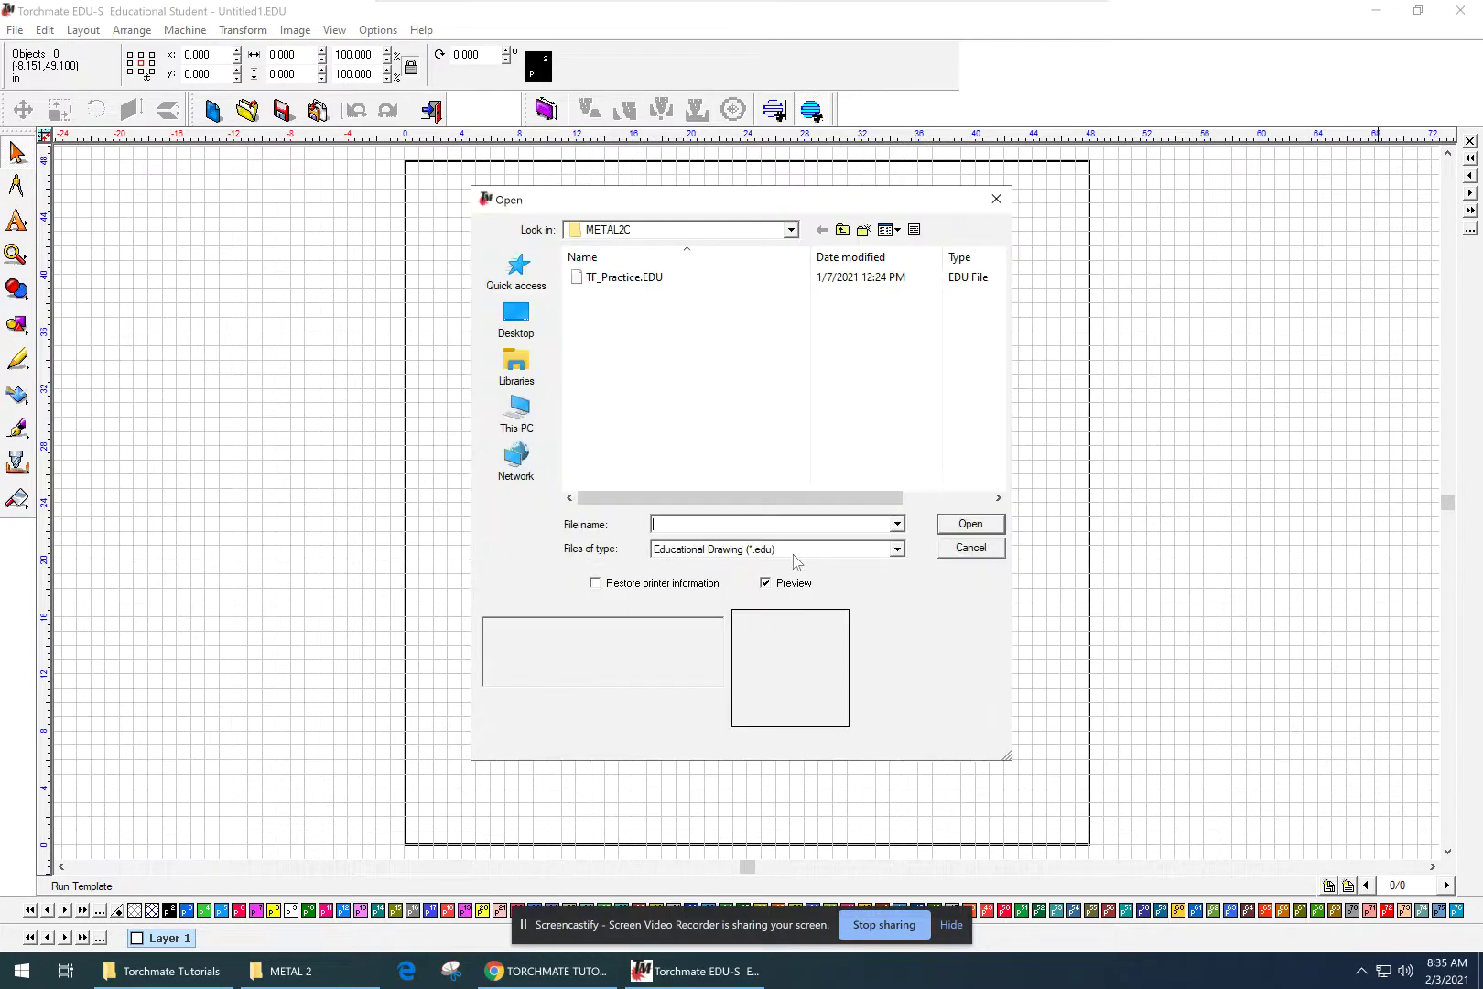
pyautogui.click(711, 235)
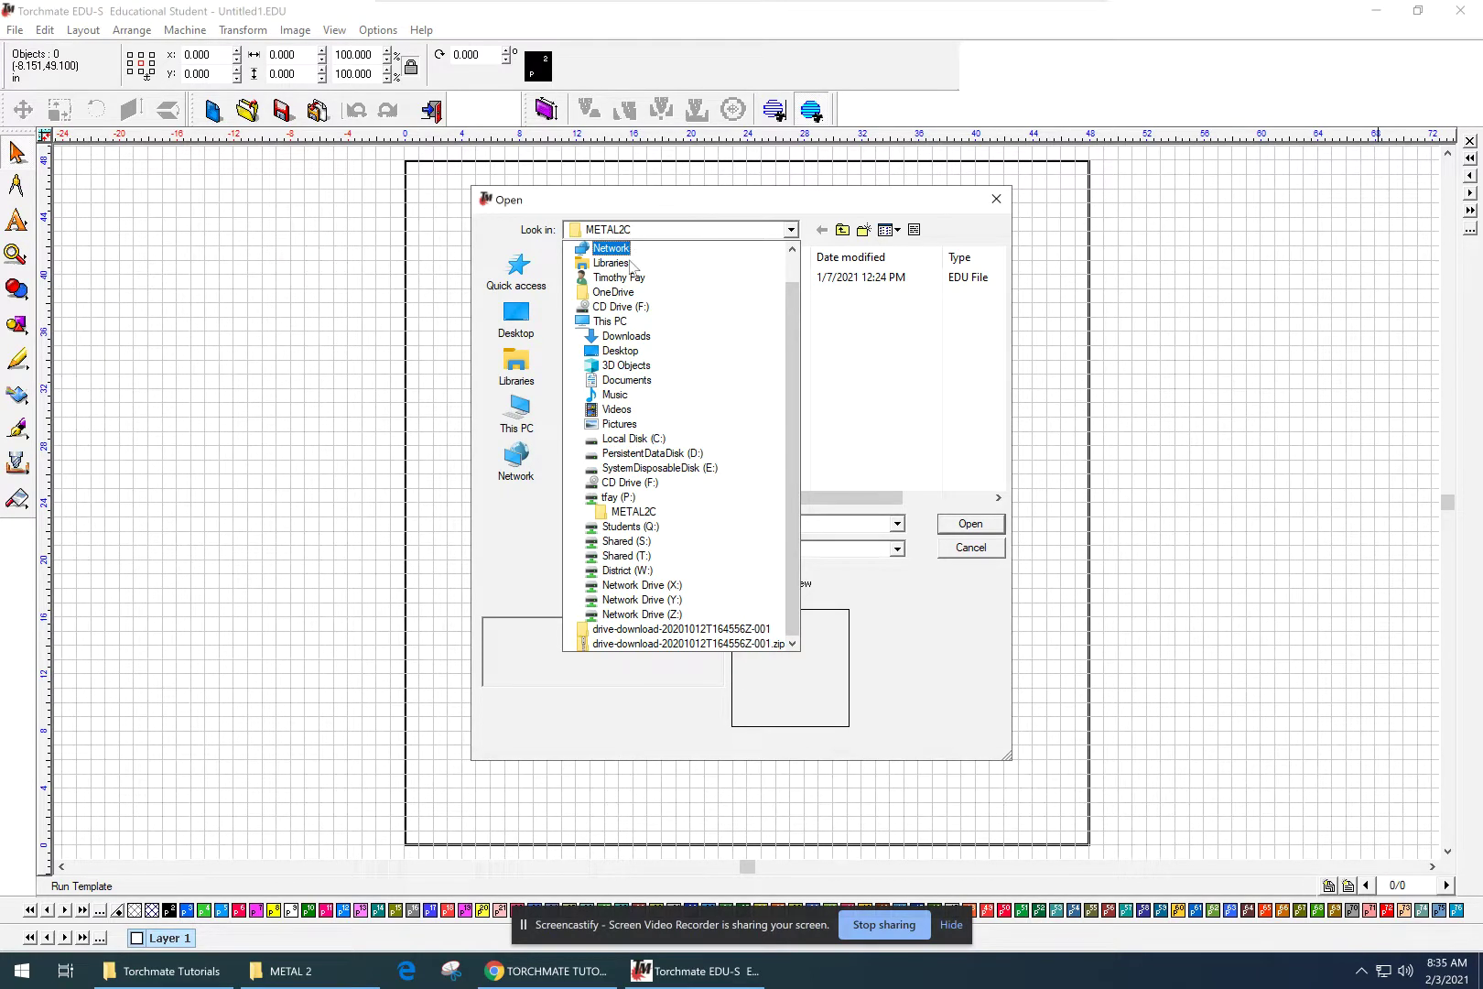
pyautogui.click(615, 498)
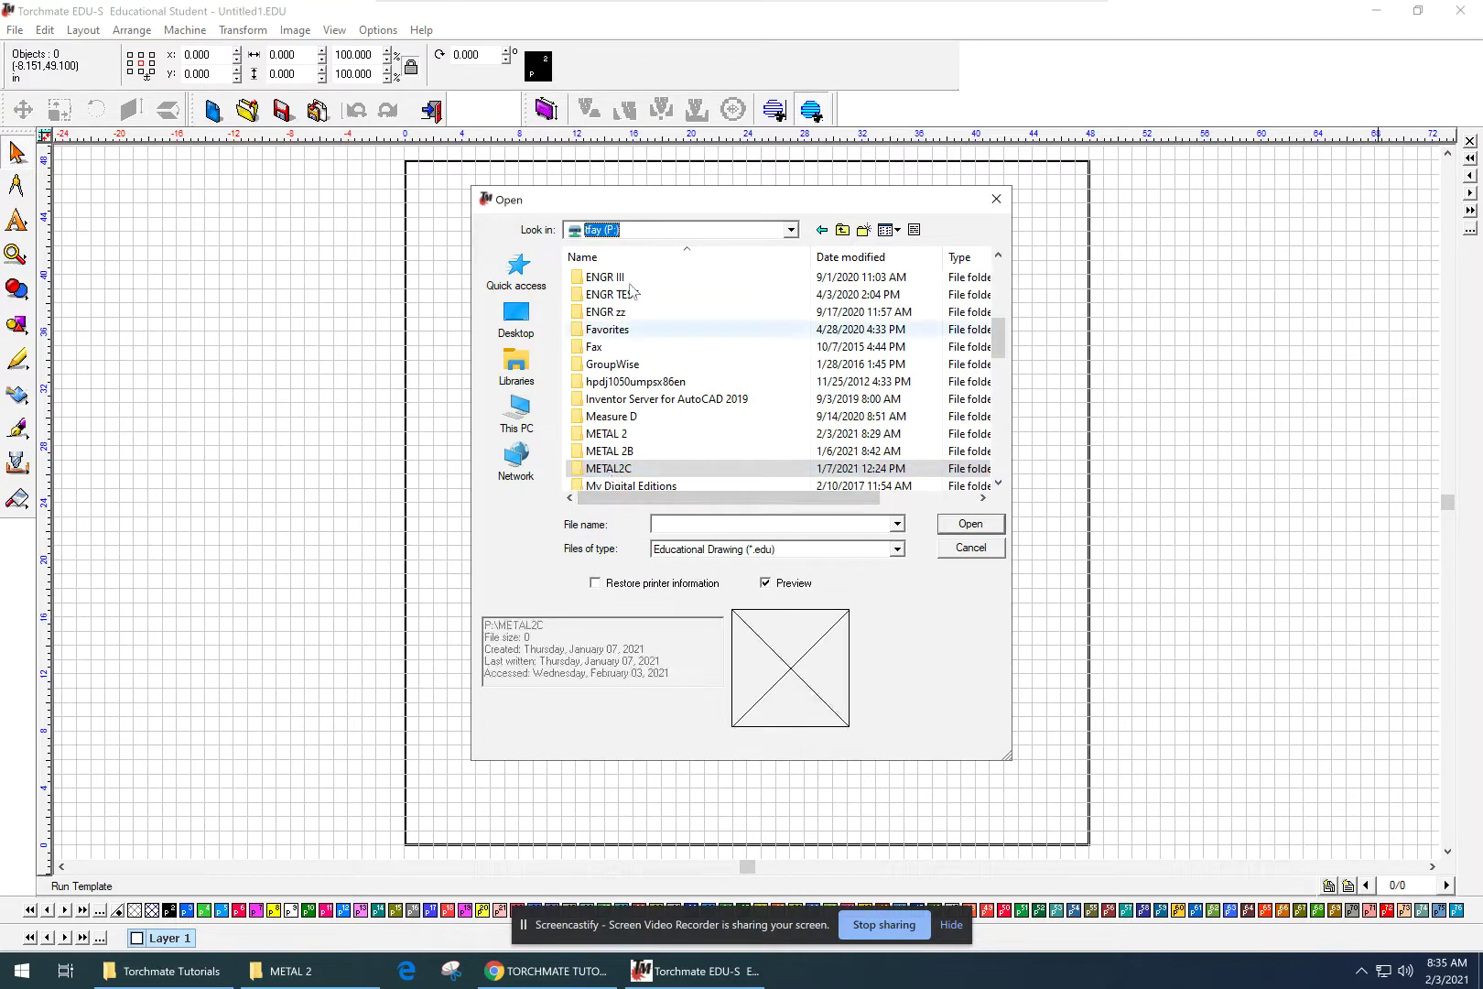
# - Browse through This PC to the METAL 2 folder on the P: drive
pyautogui.click(672, 233)
pyautogui.click(518, 427)
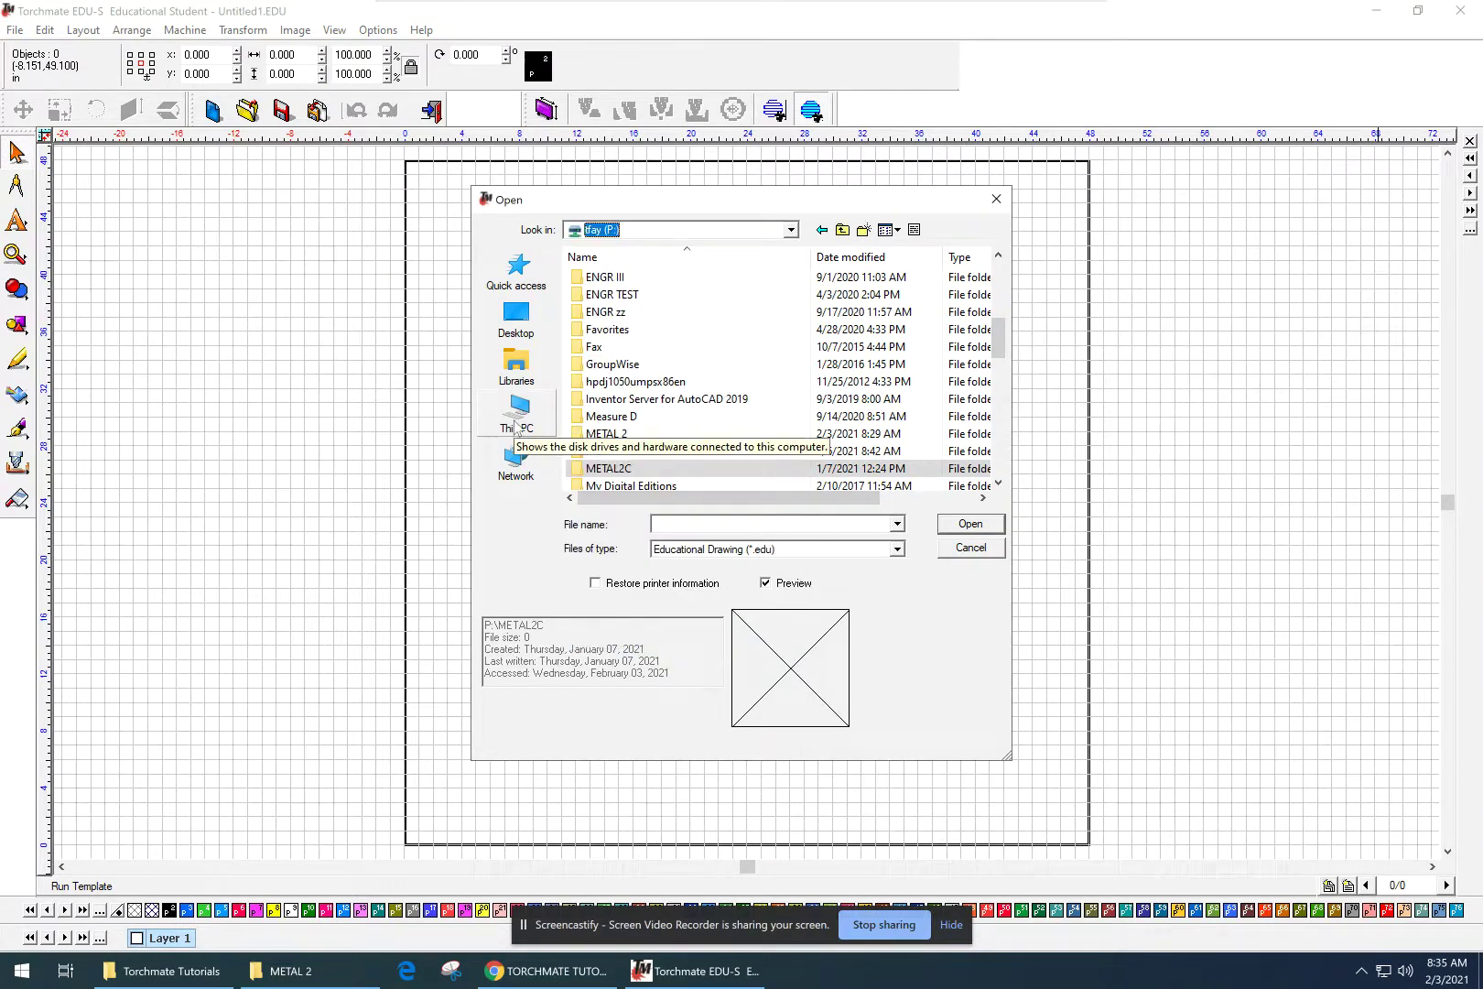
pyautogui.click(517, 427)
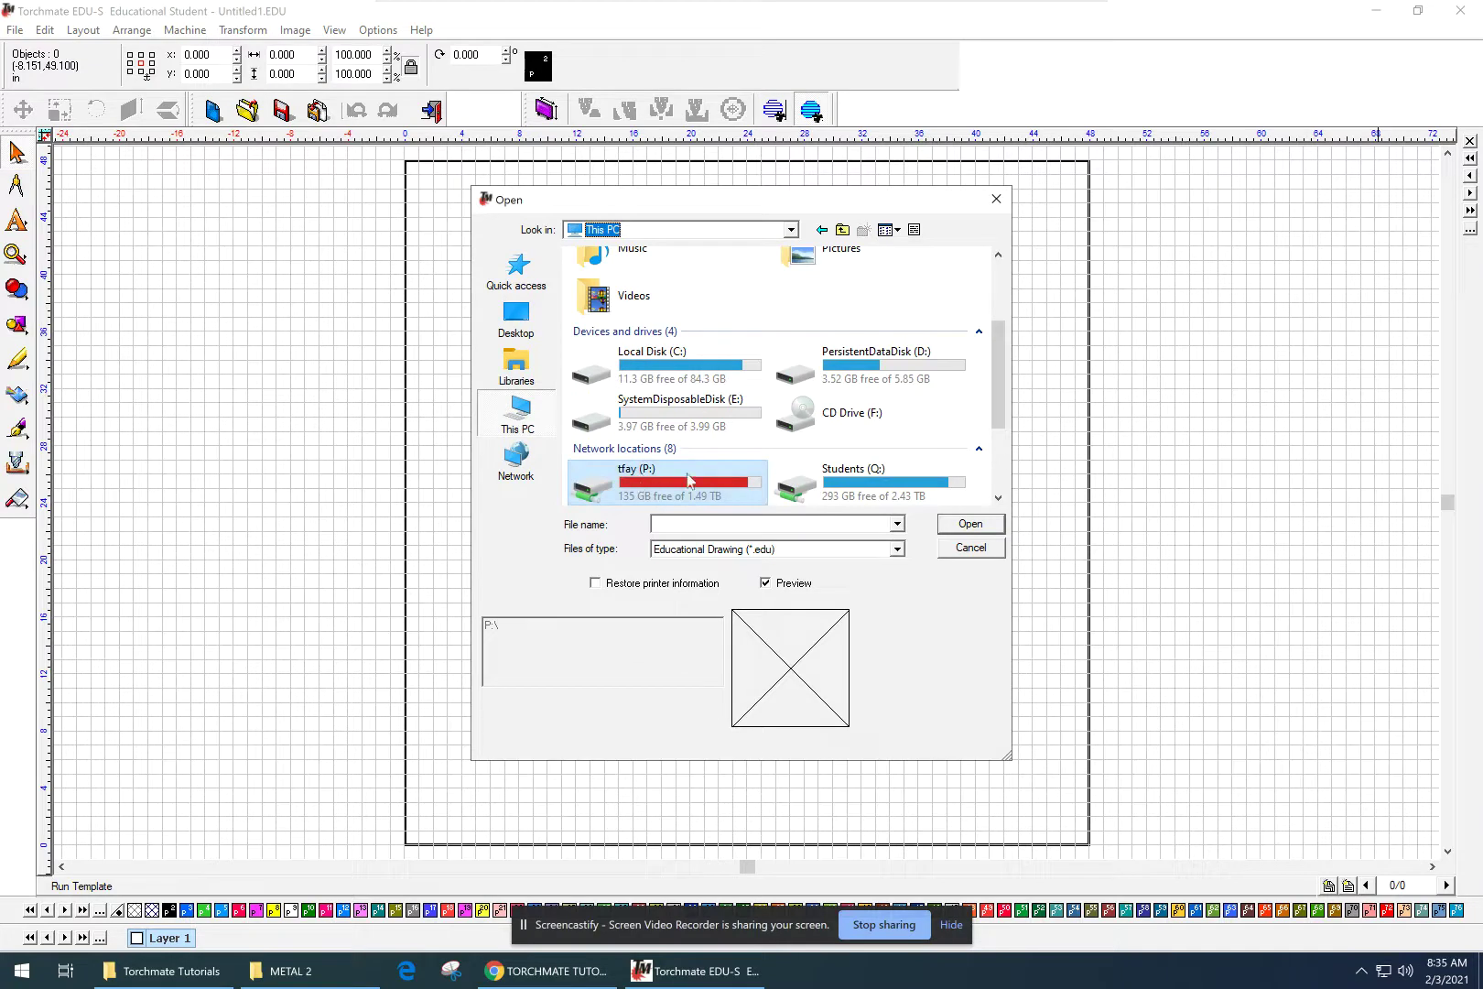
pyautogui.doubleClick(656, 485)
pyautogui.scroll(-2, 670, 469)
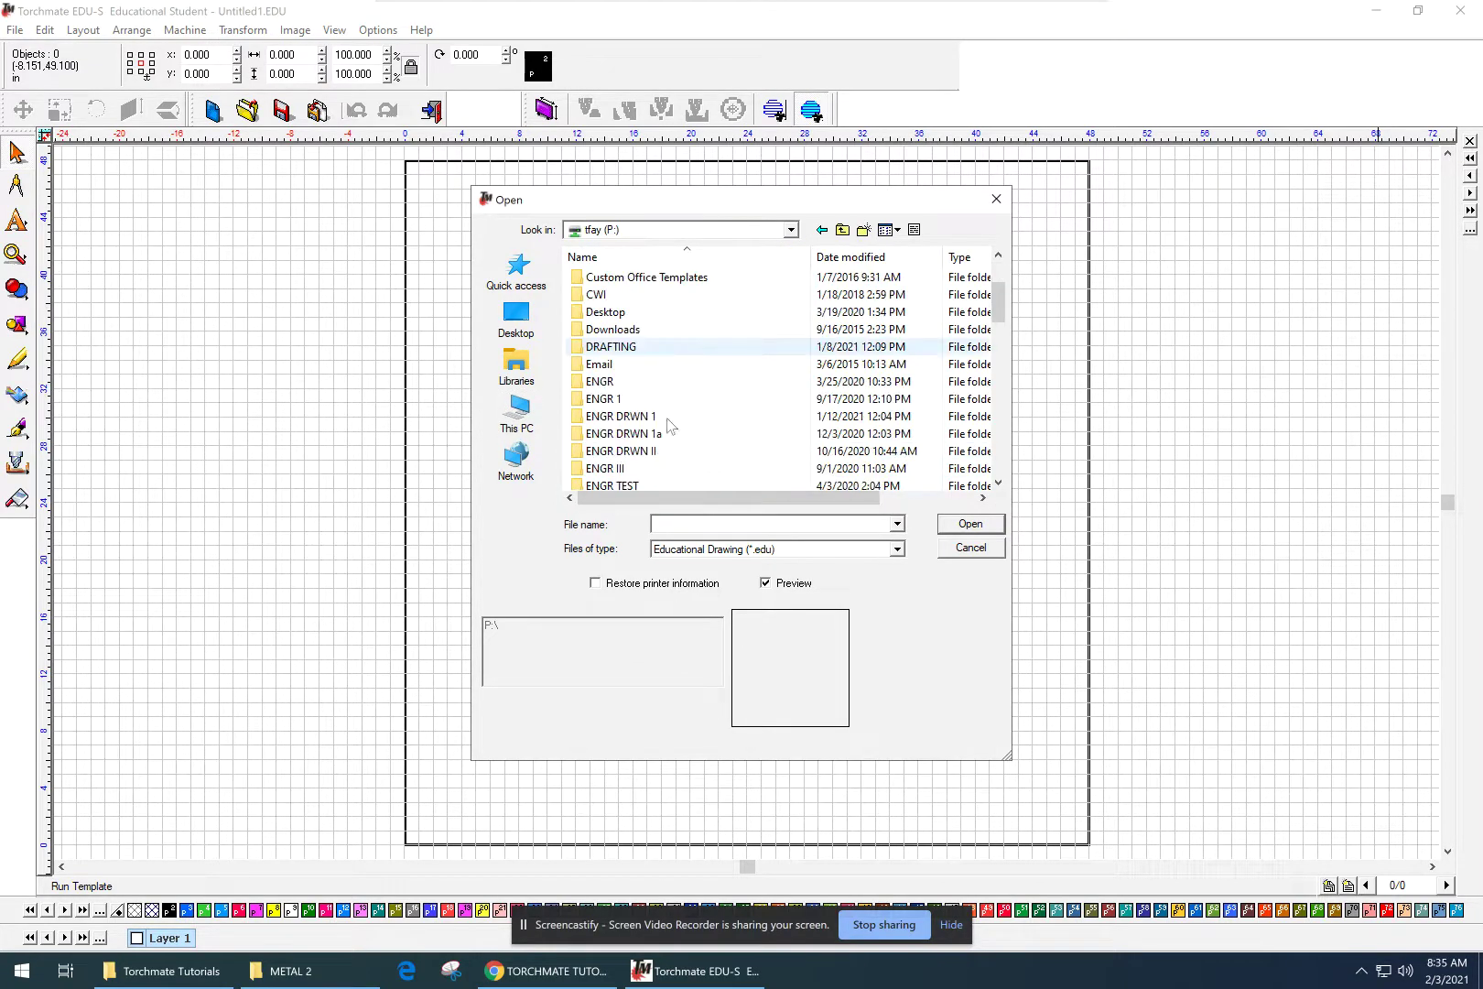
pyautogui.scroll(-4, 670, 422)
pyautogui.doubleClick(671, 417)
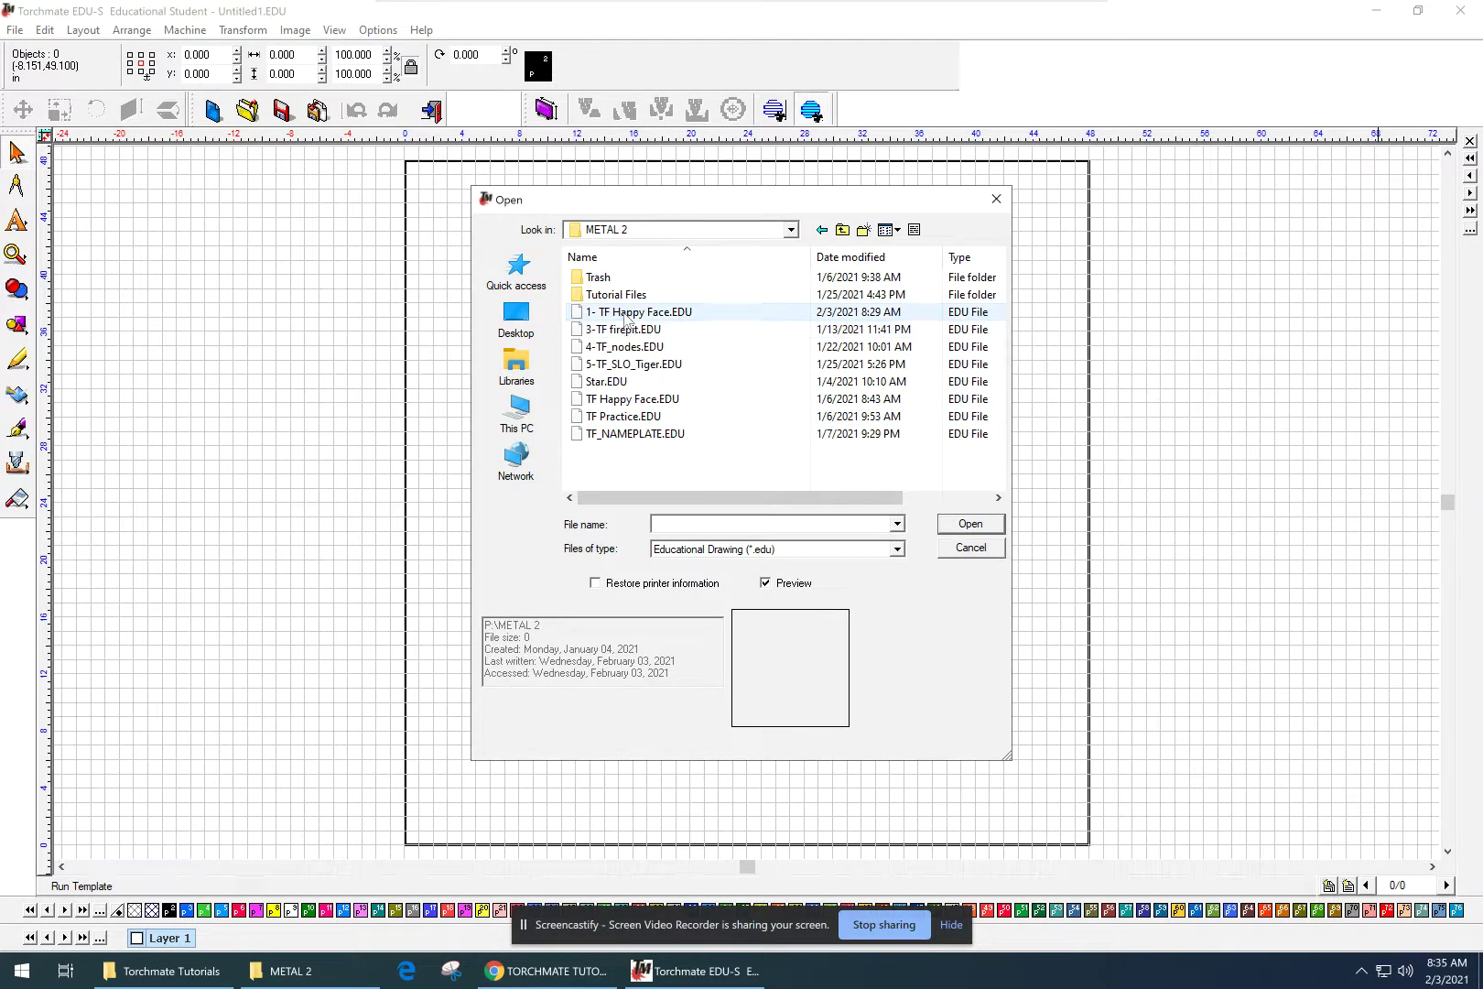
# - Preview the happy face, firepit and nameplate drawings, and open 1- TF Happy Face.EDU
pyautogui.click(627, 312)
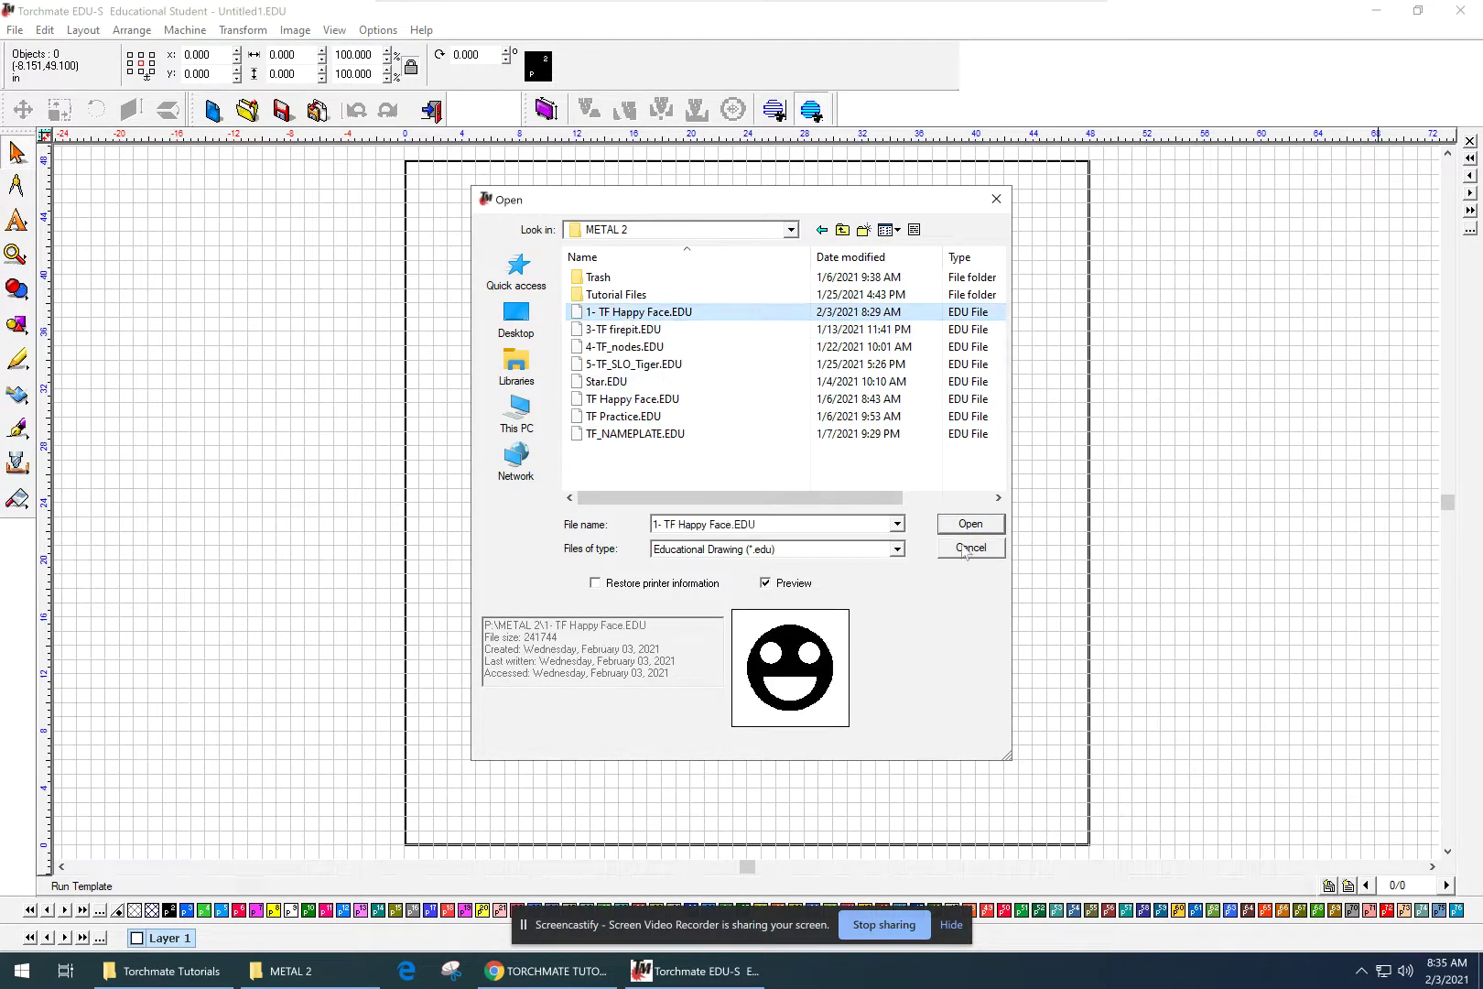
pyautogui.click(639, 330)
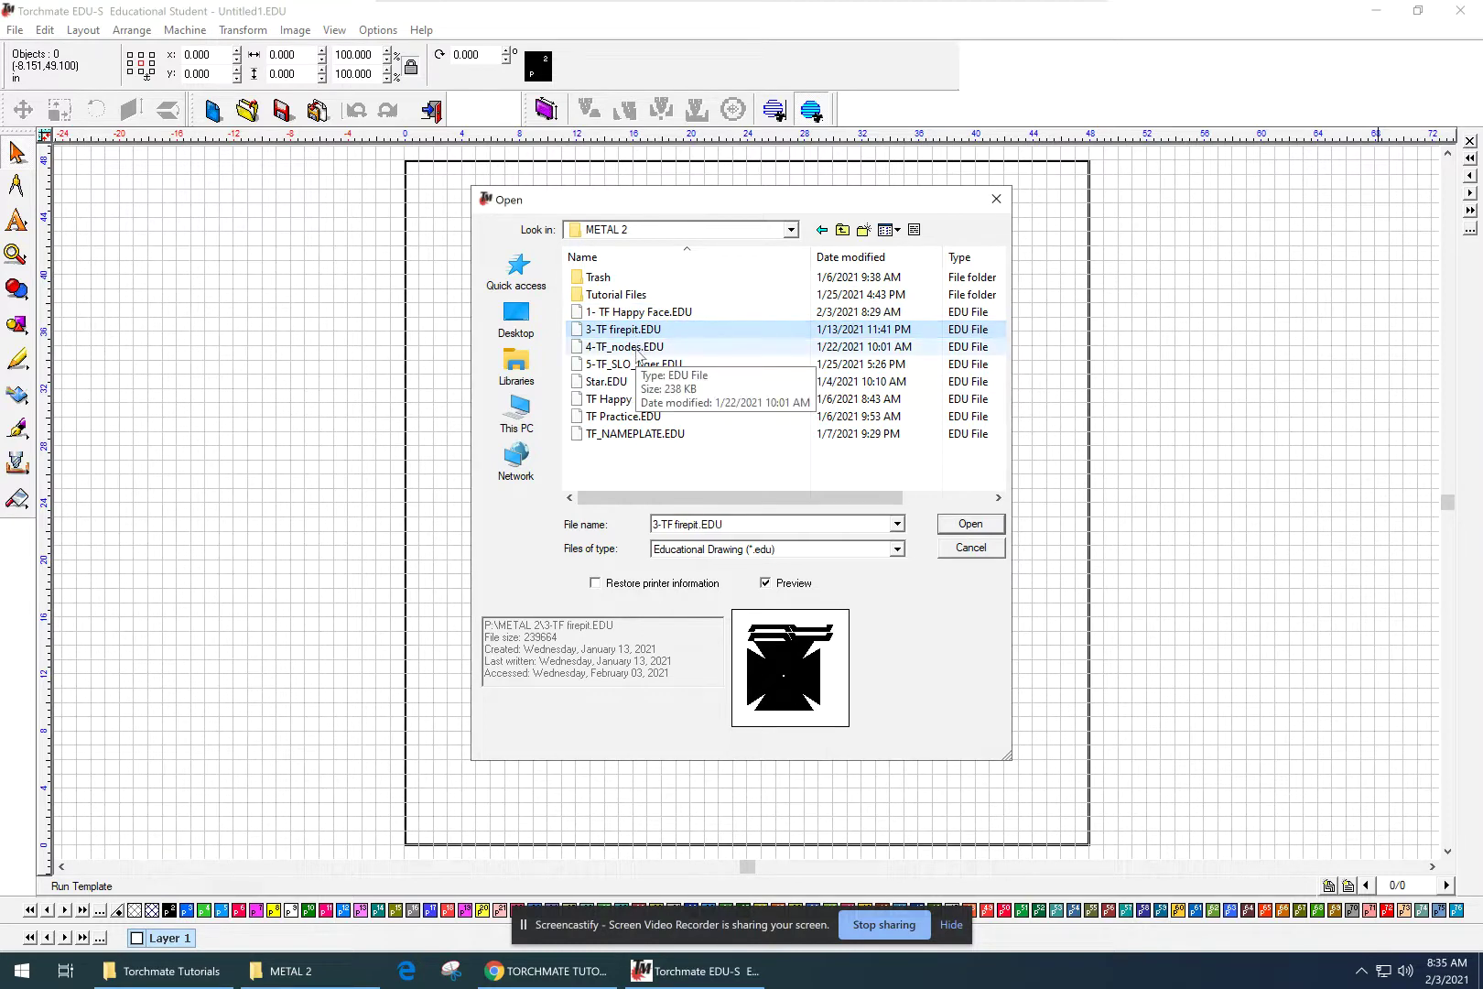
pyautogui.click(629, 434)
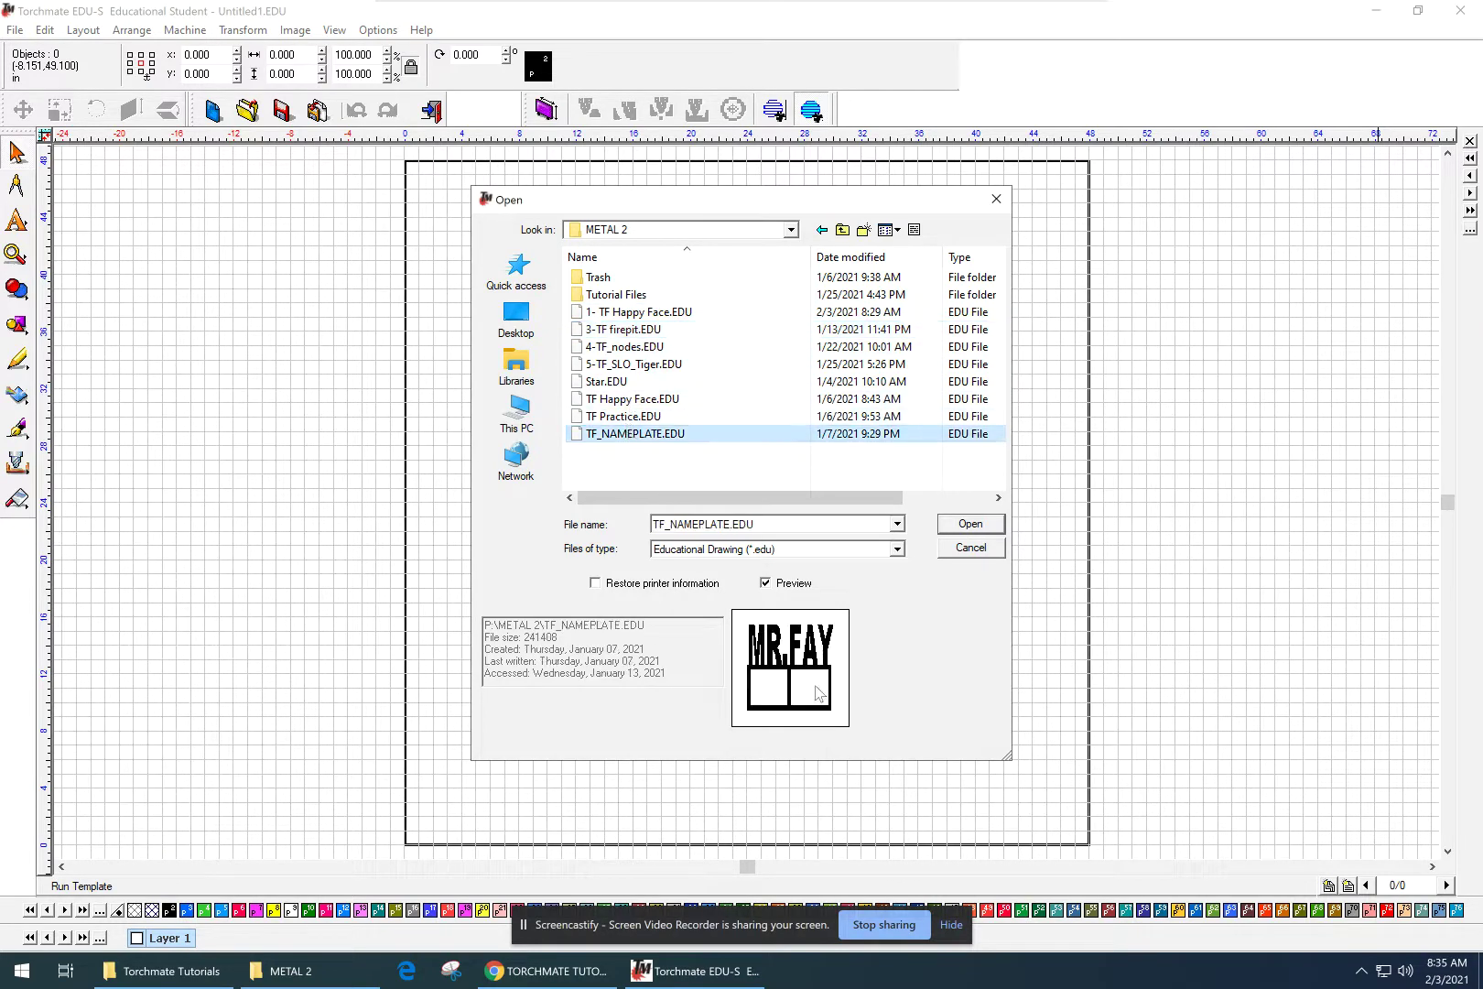
pyautogui.click(645, 314)
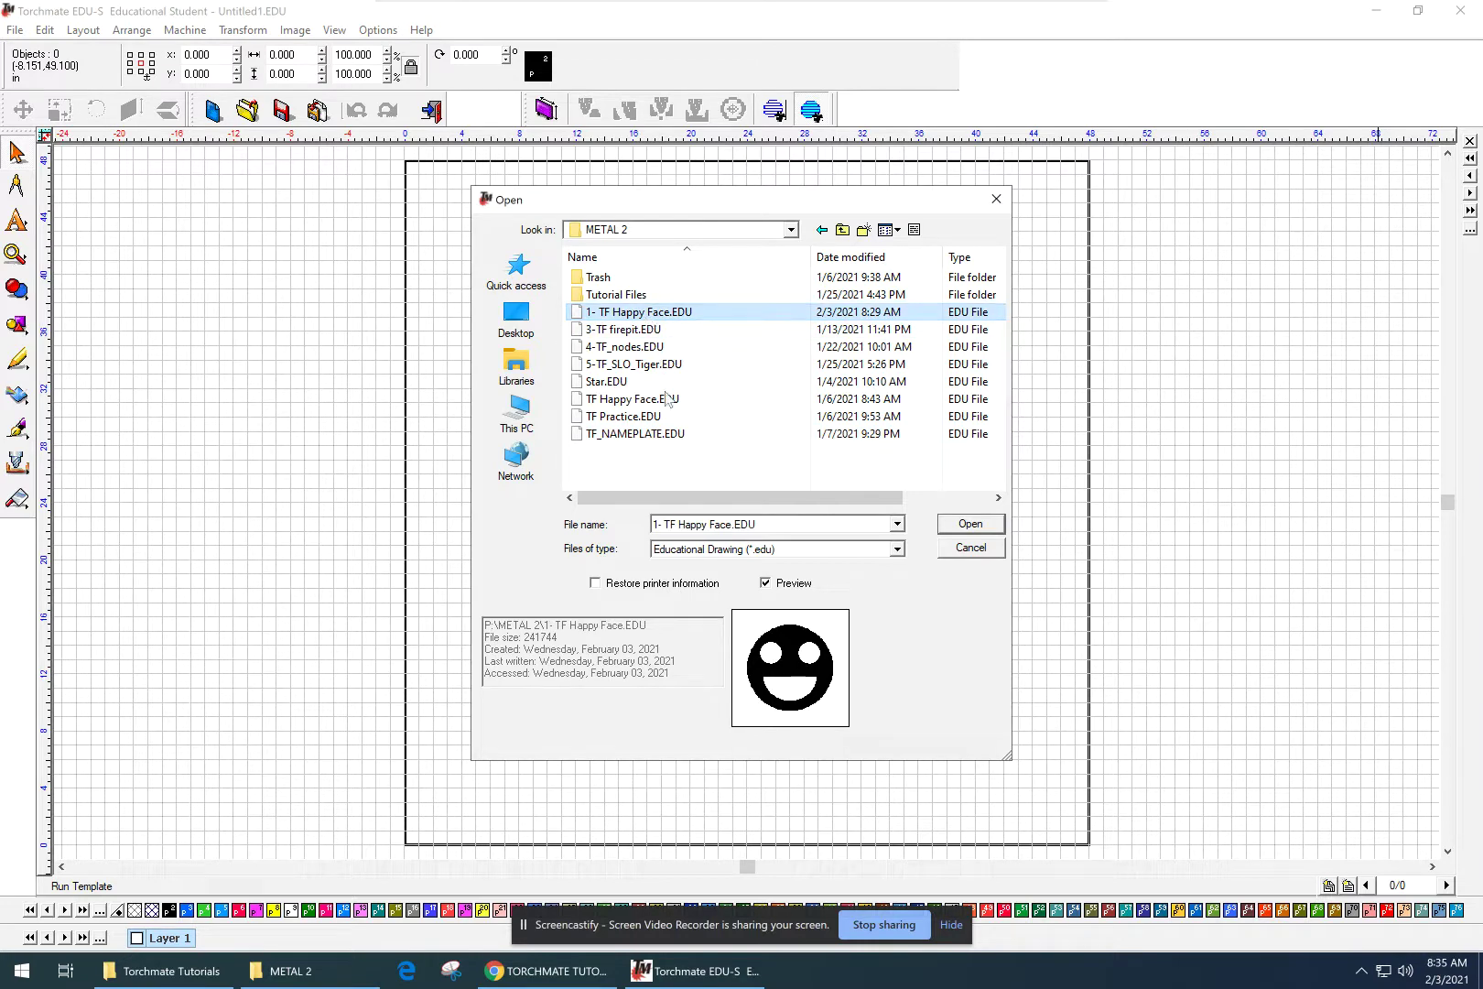
pyautogui.click(968, 525)
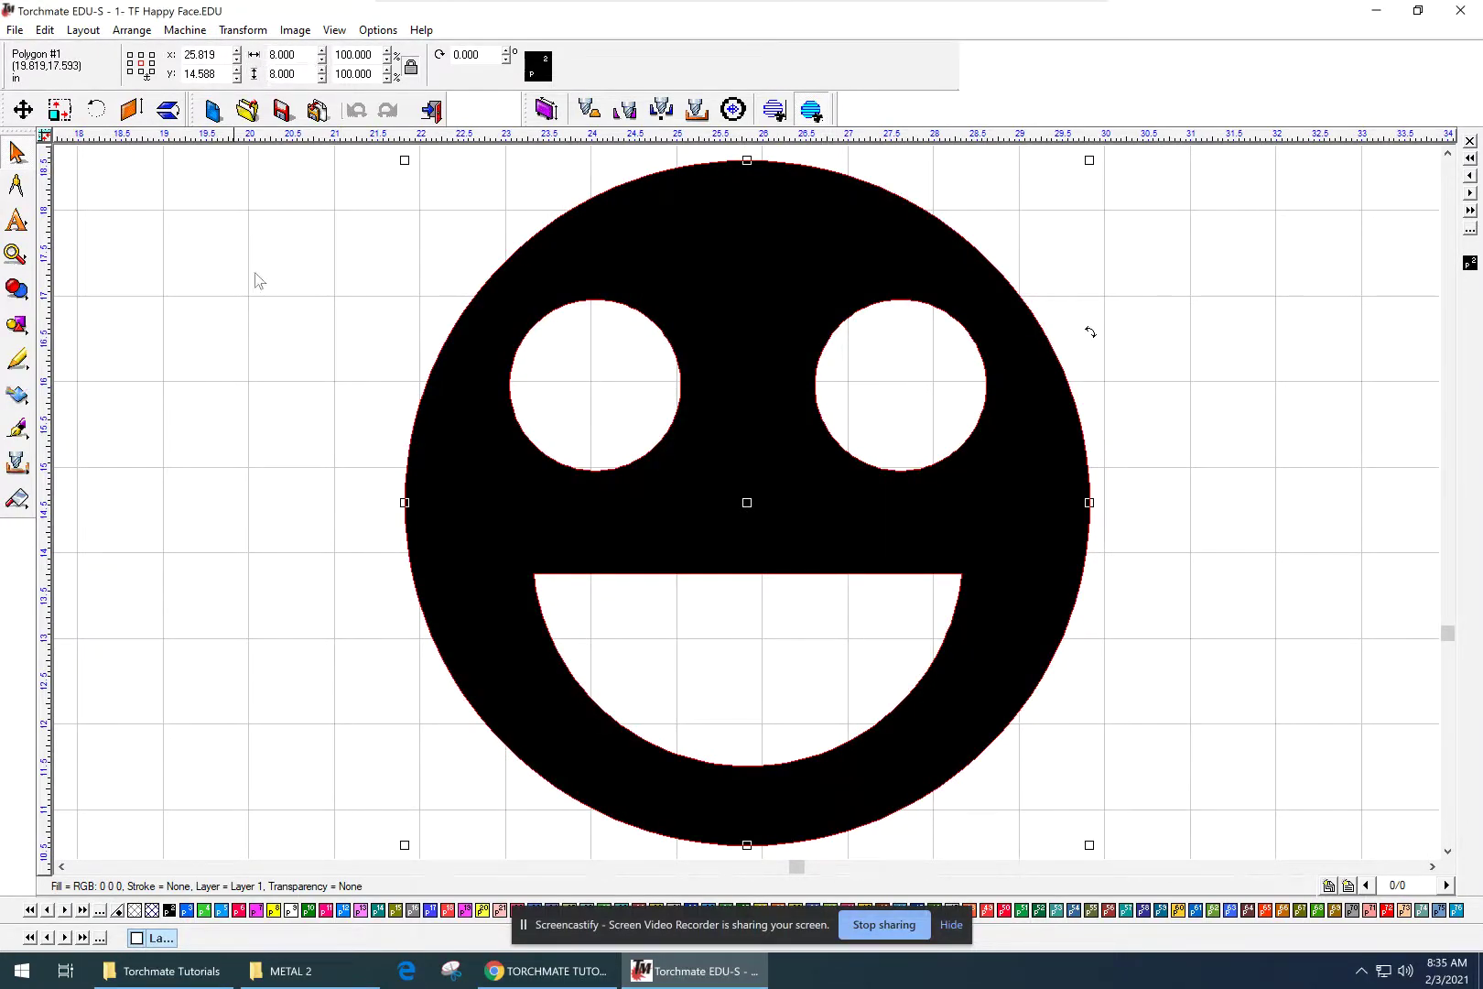
# - Select the whole happy face and start creating a male tool path for it
pyautogui.click(260, 304)
pyautogui.scroll(-2, 260, 304)
pyautogui.moveTo(831, 417); pyautogui.dragTo(570, 286, button='middle')
pyautogui.moveTo(1201, 499); pyautogui.dragTo(919, 486, button='middle')
pyautogui.scroll(-2, 937, 490)
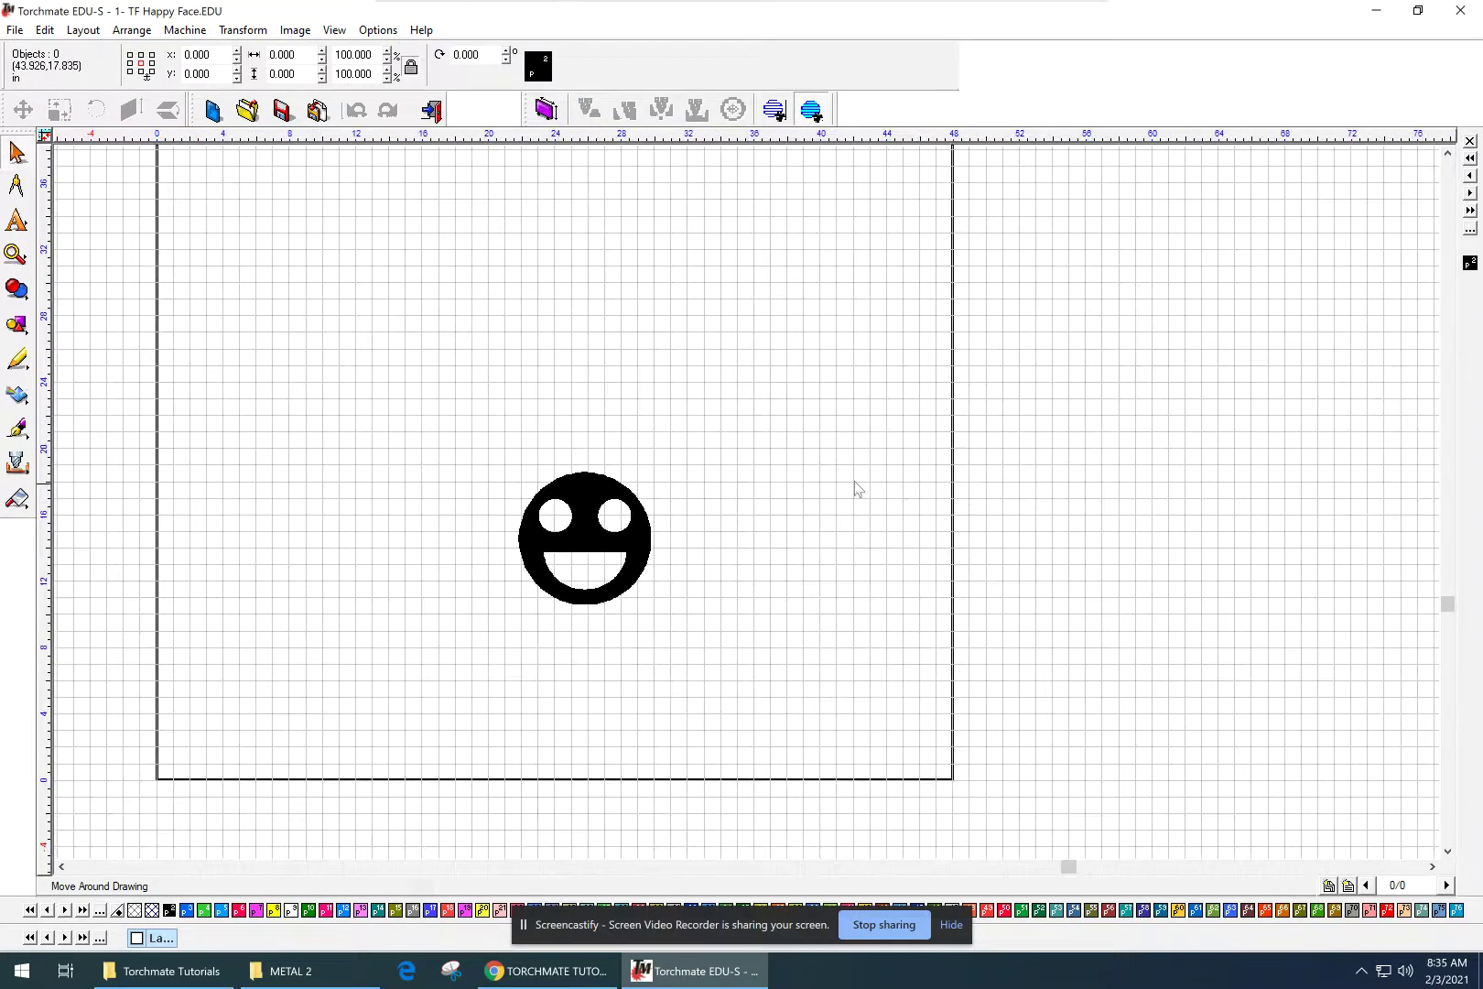
pyautogui.moveTo(795, 477); pyautogui.dragTo(858, 471, button='middle')
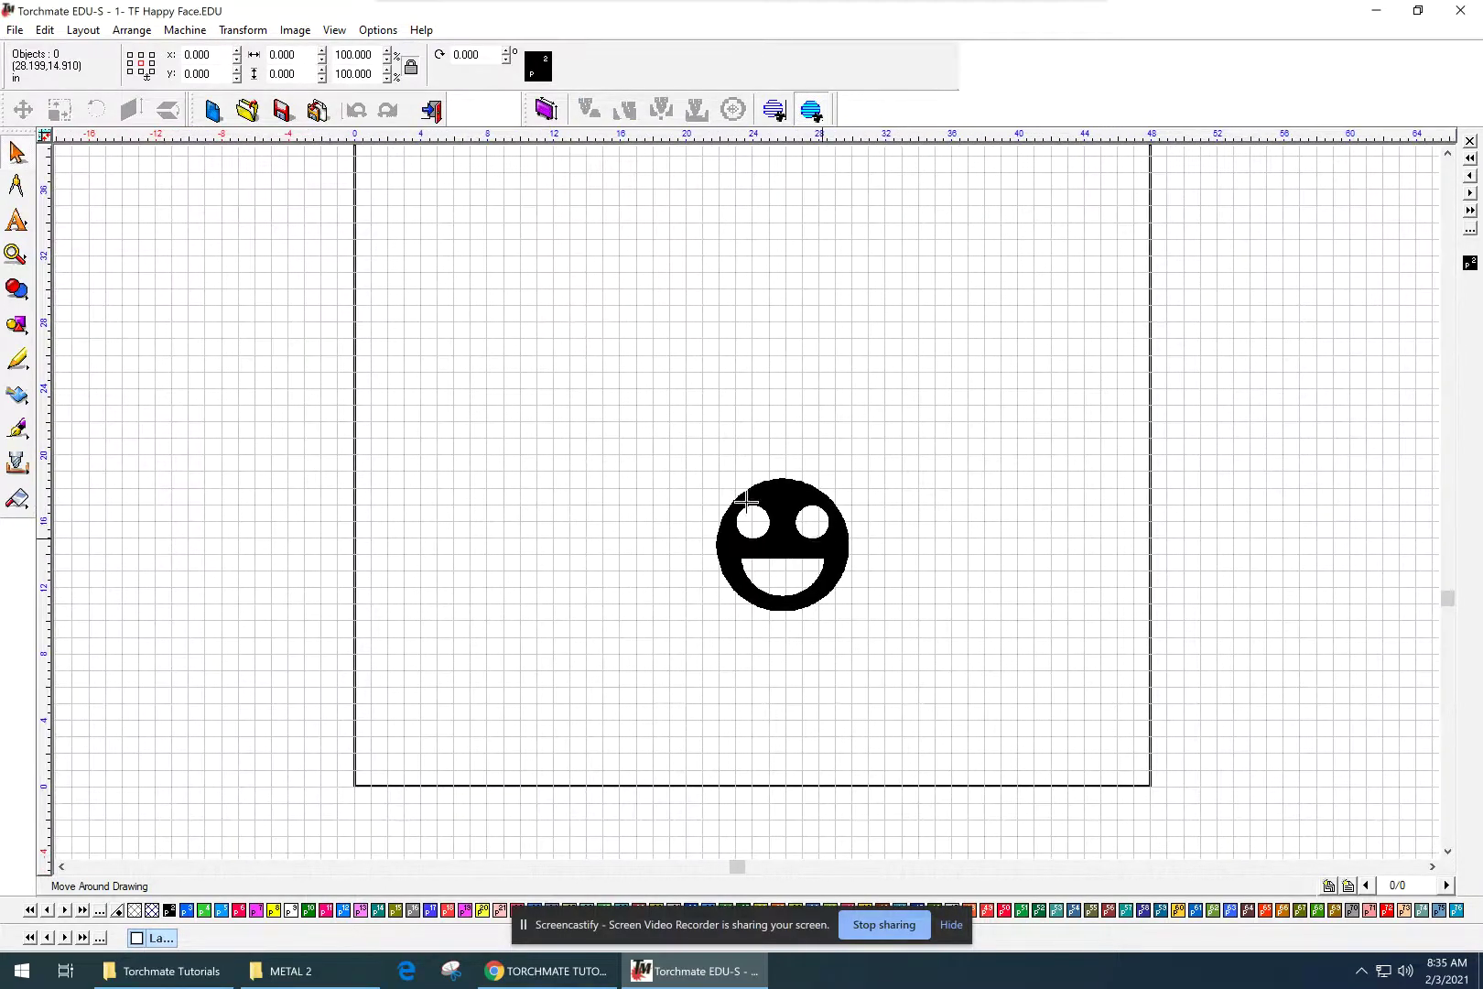
pyautogui.scroll(2, 746, 501)
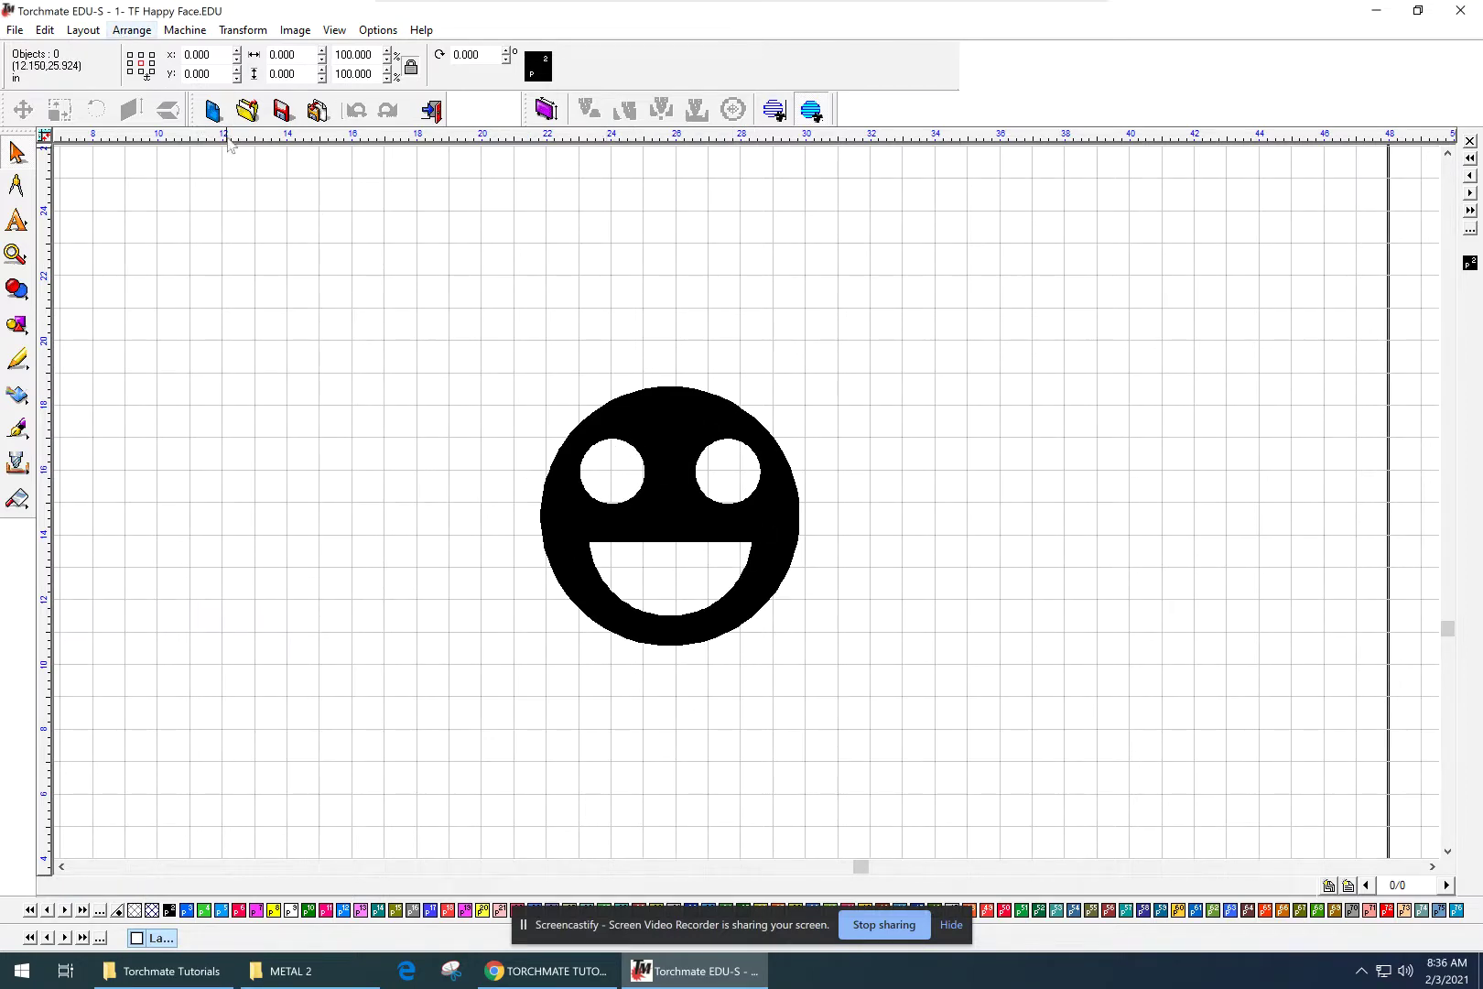
pyautogui.moveTo(378, 308); pyautogui.dragTo(1033, 791)
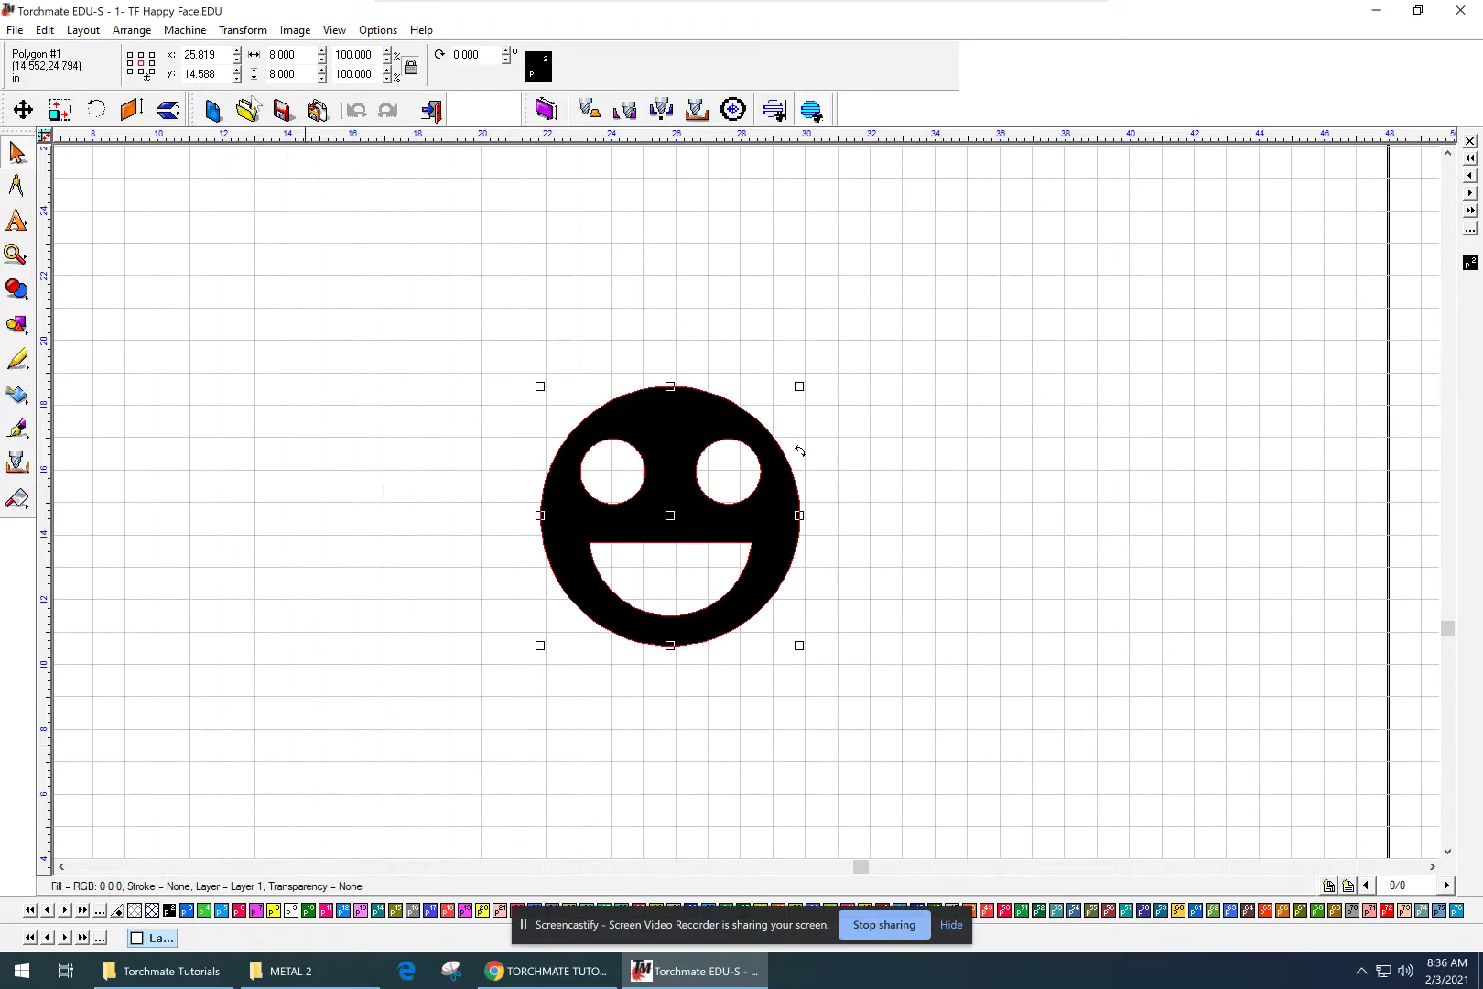
pyautogui.click(187, 30)
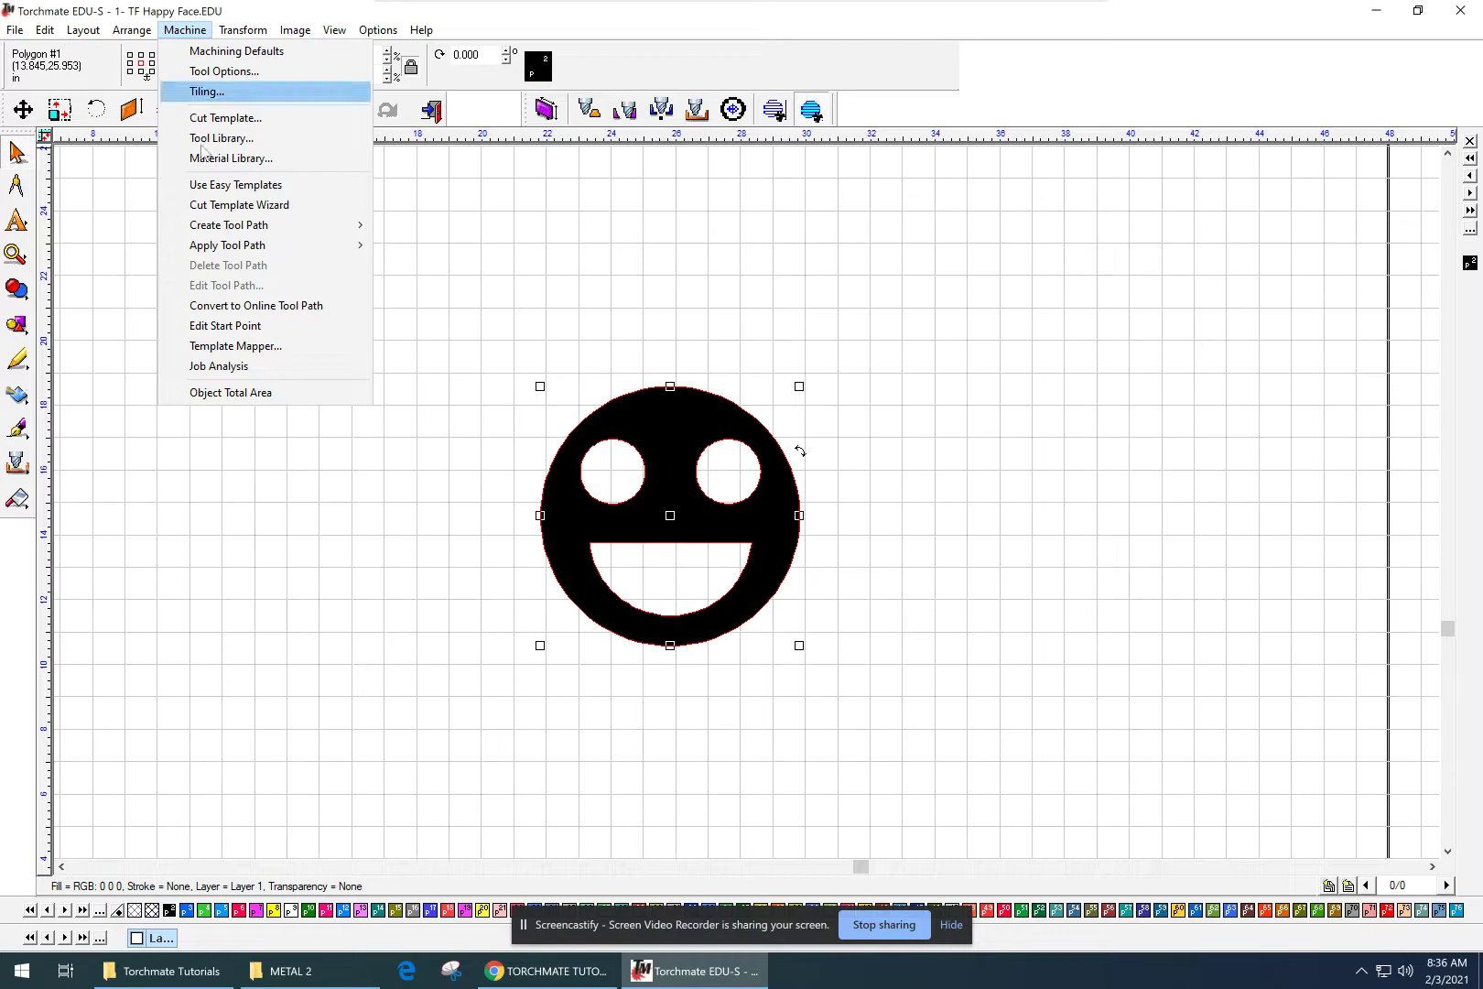
pyautogui.moveTo(243, 231)
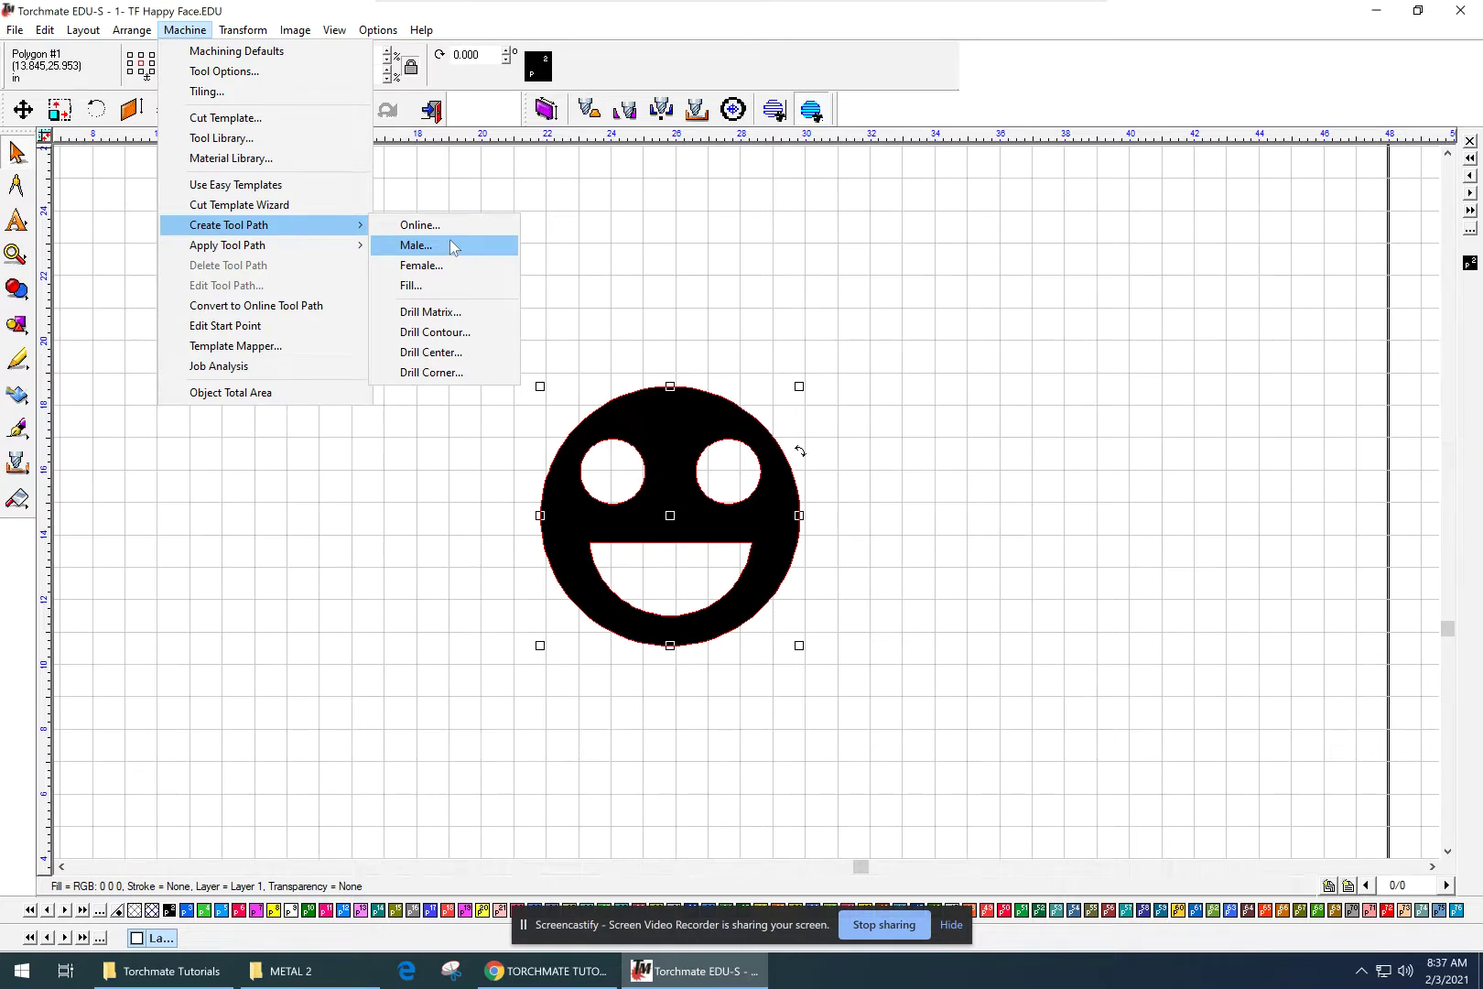
pyautogui.click(449, 244)
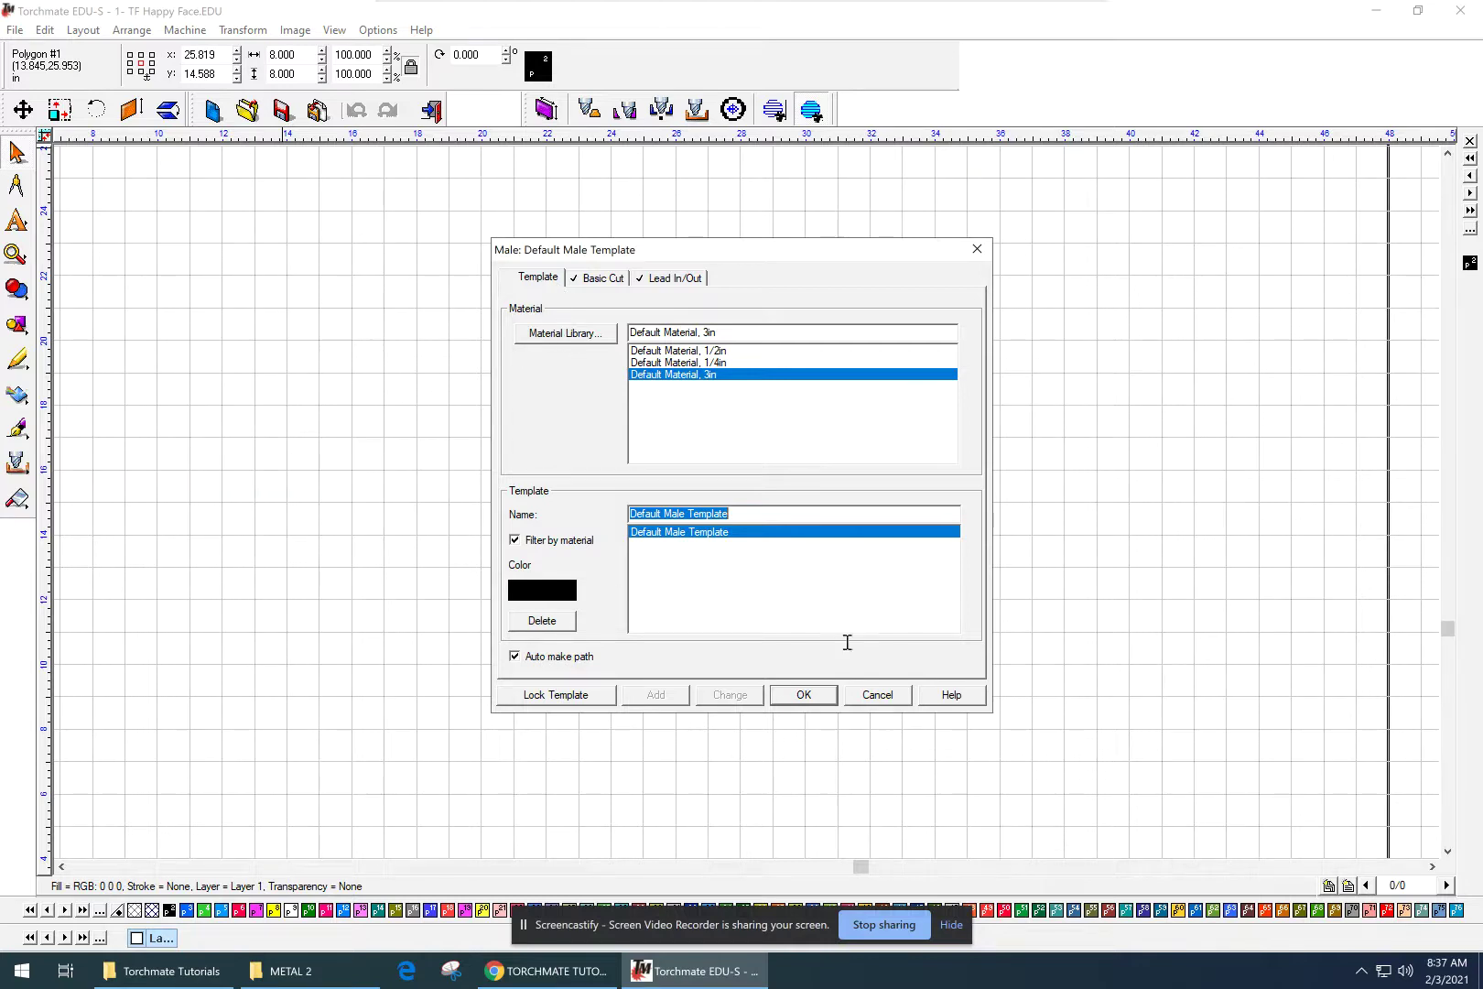
# - Choose Plasma as the tool in the male template's basic cut settings
pyautogui.click(593, 279)
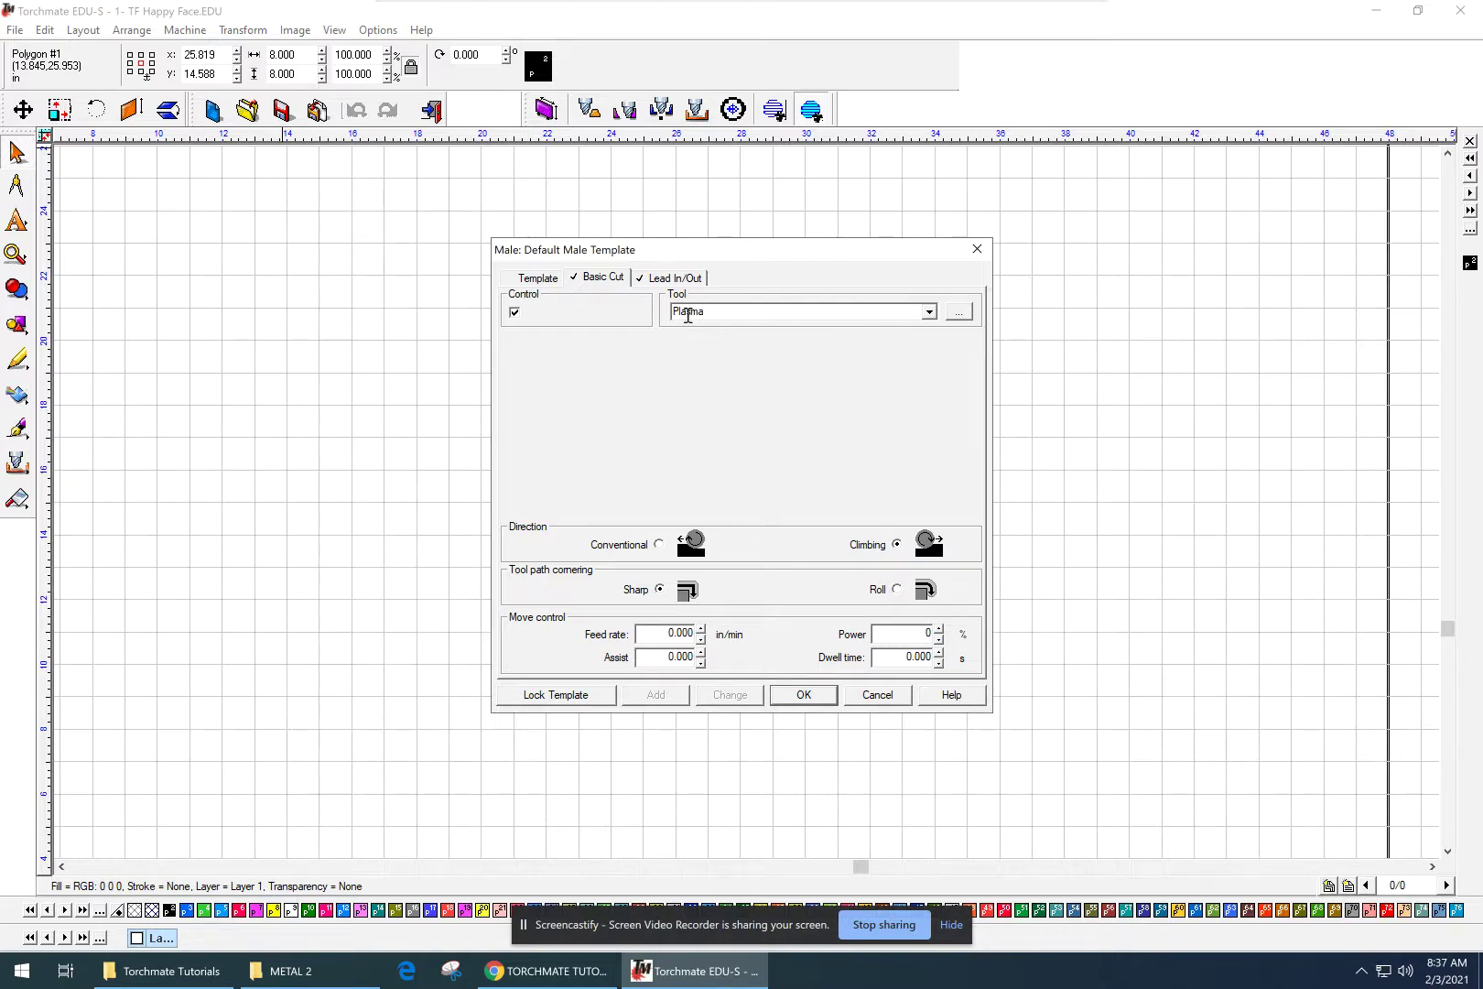
pyautogui.click(929, 312)
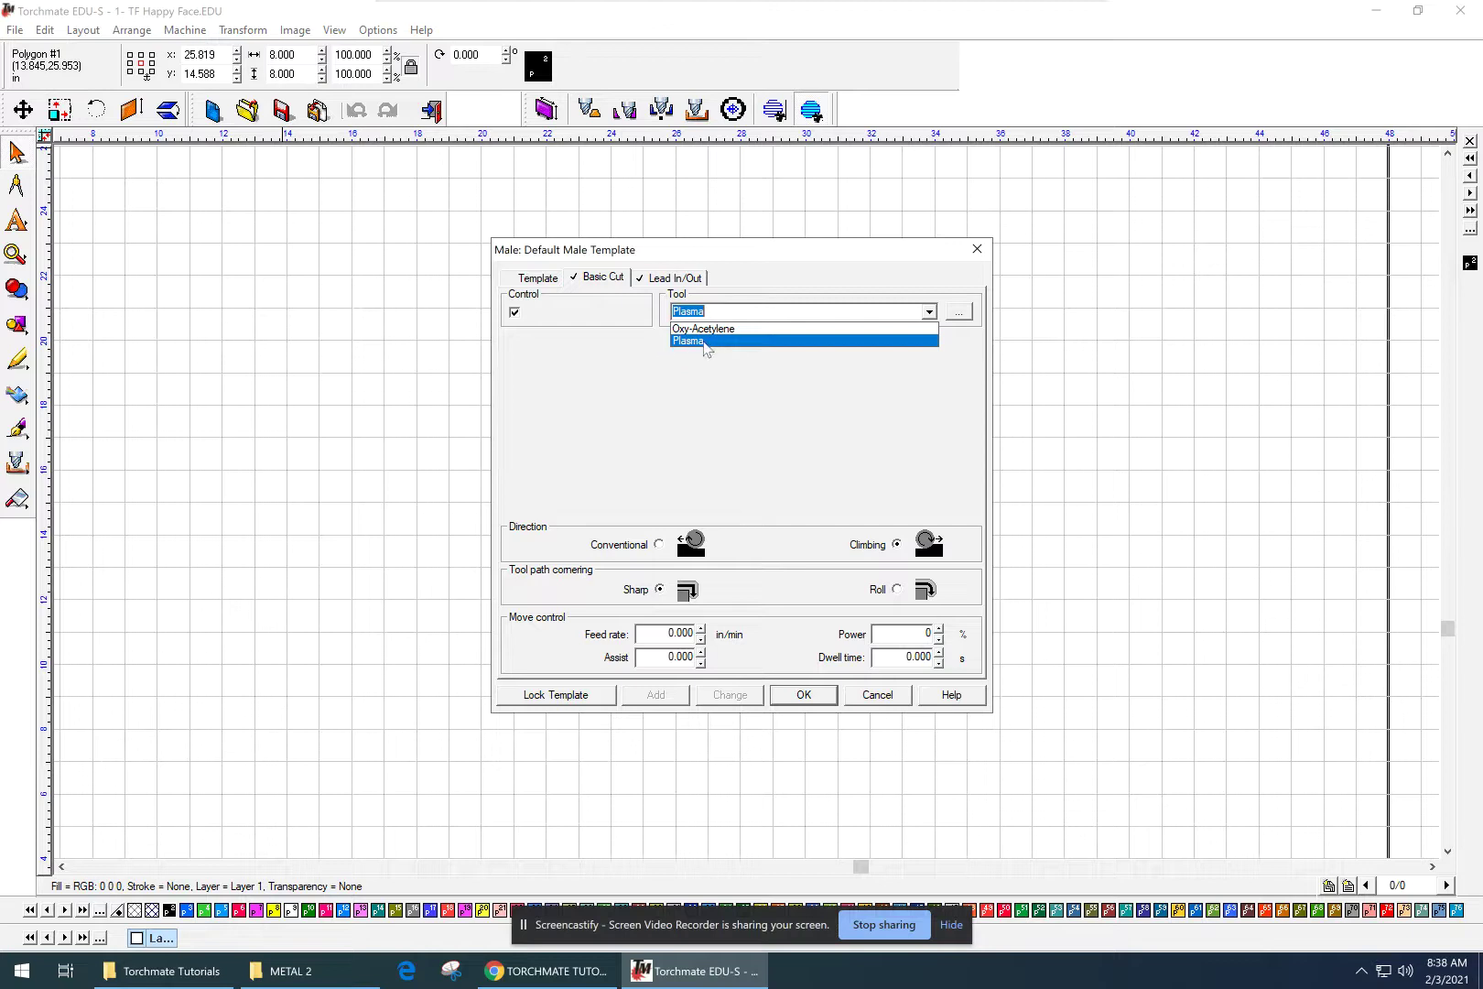
pyautogui.click(696, 343)
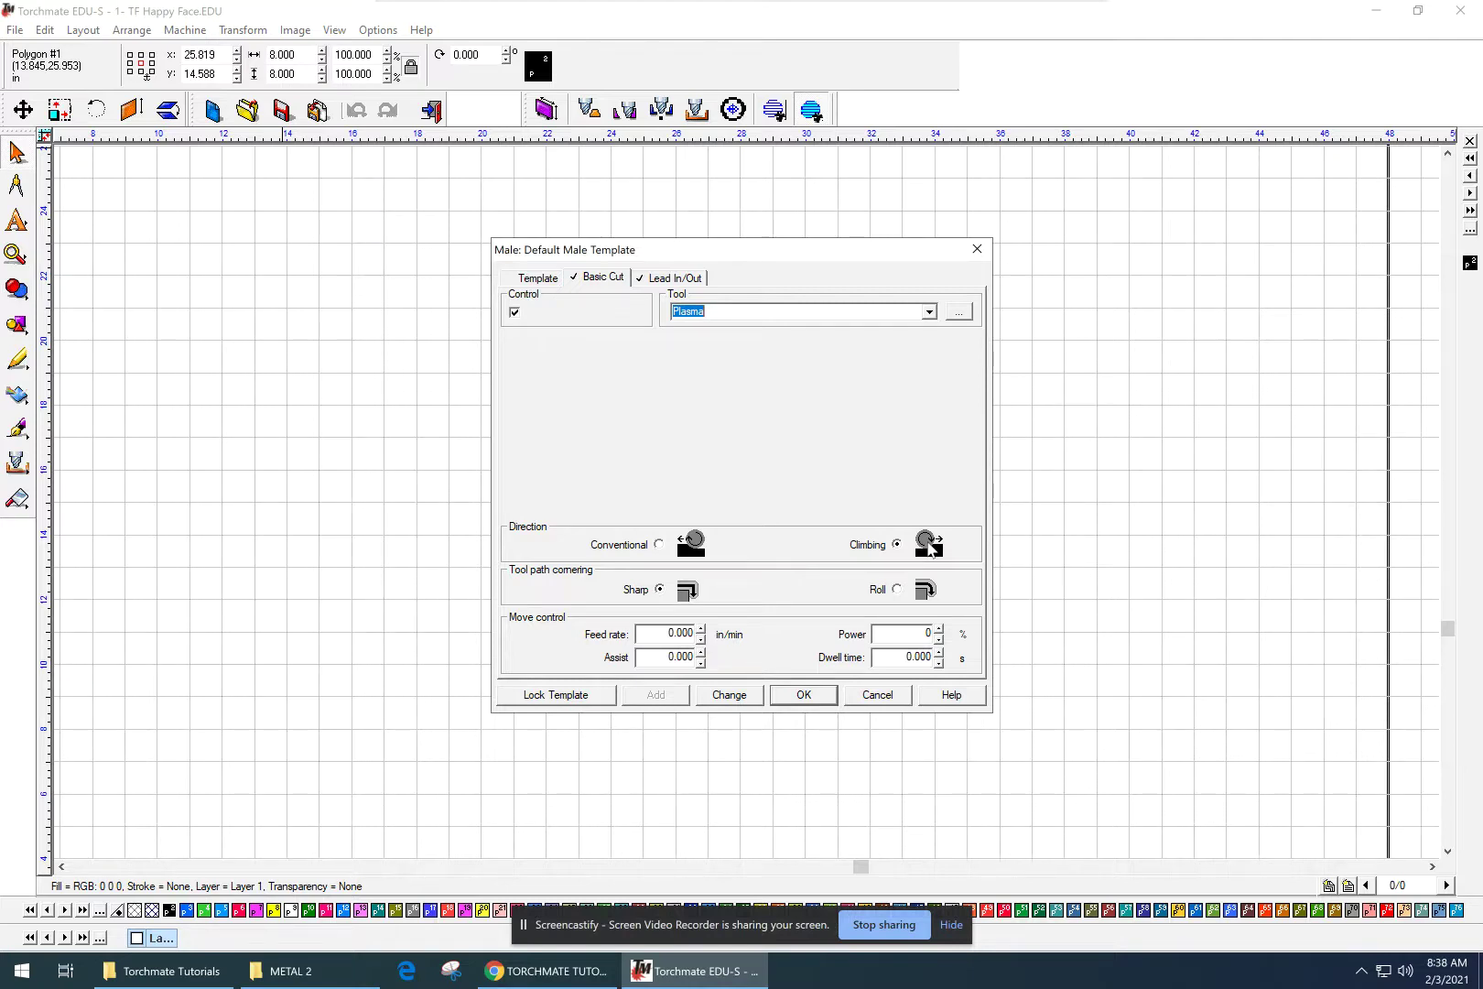
# - Set the male template's basic cut feed rate to 100 in/min and open its lead-in and lead-out settings
pyautogui.moveTo(896, 253); pyautogui.dragTo(451, 284)
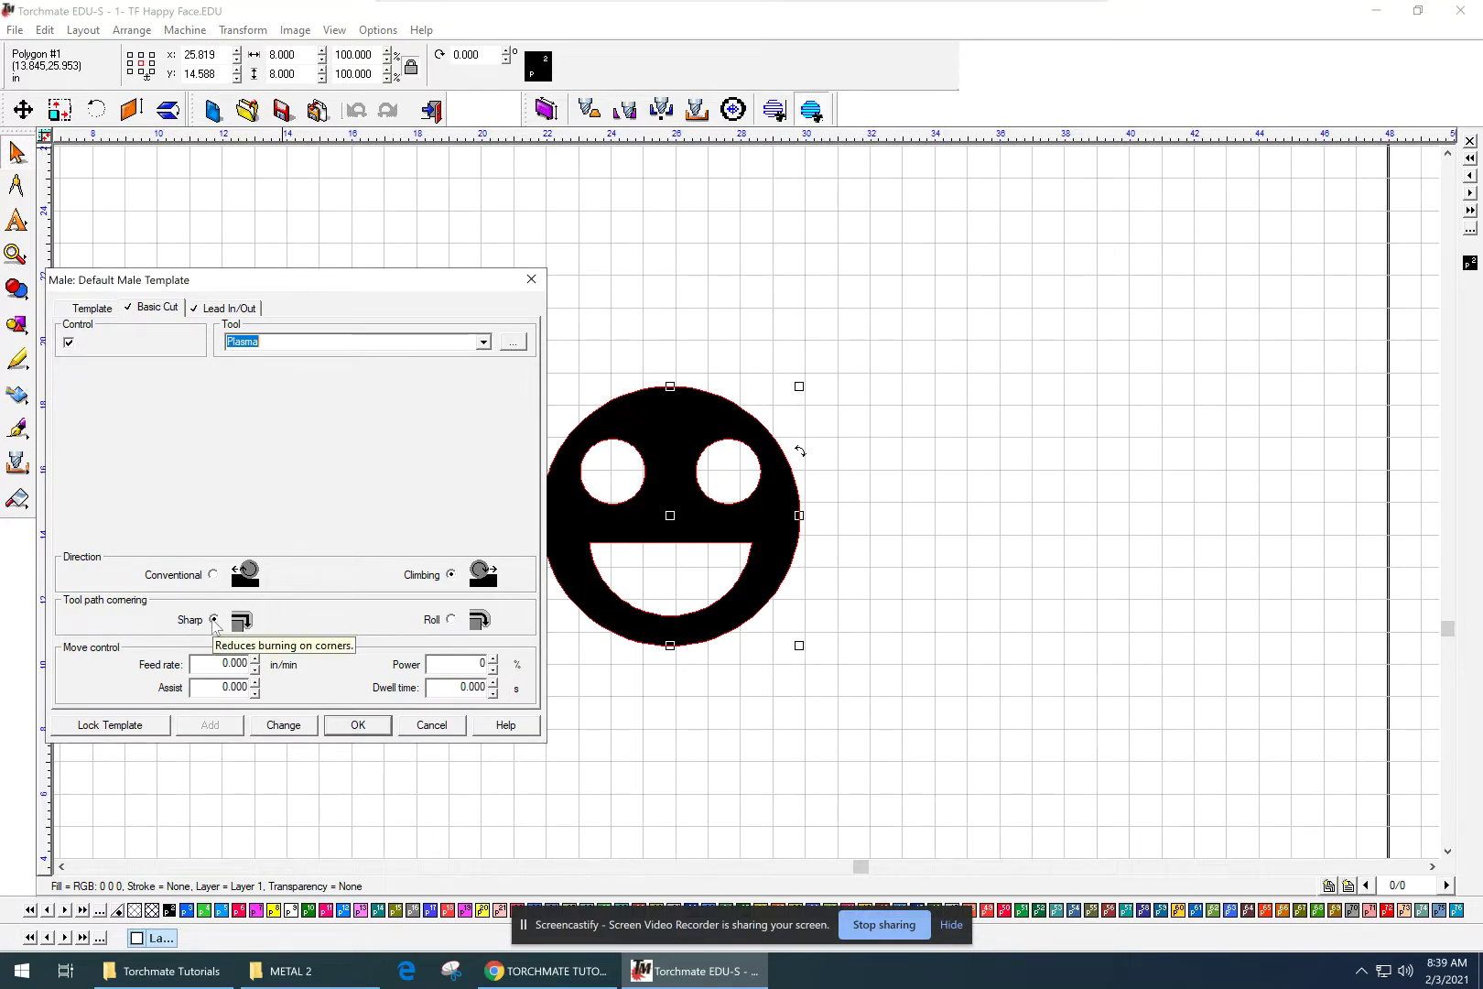
pyautogui.click(205, 660)
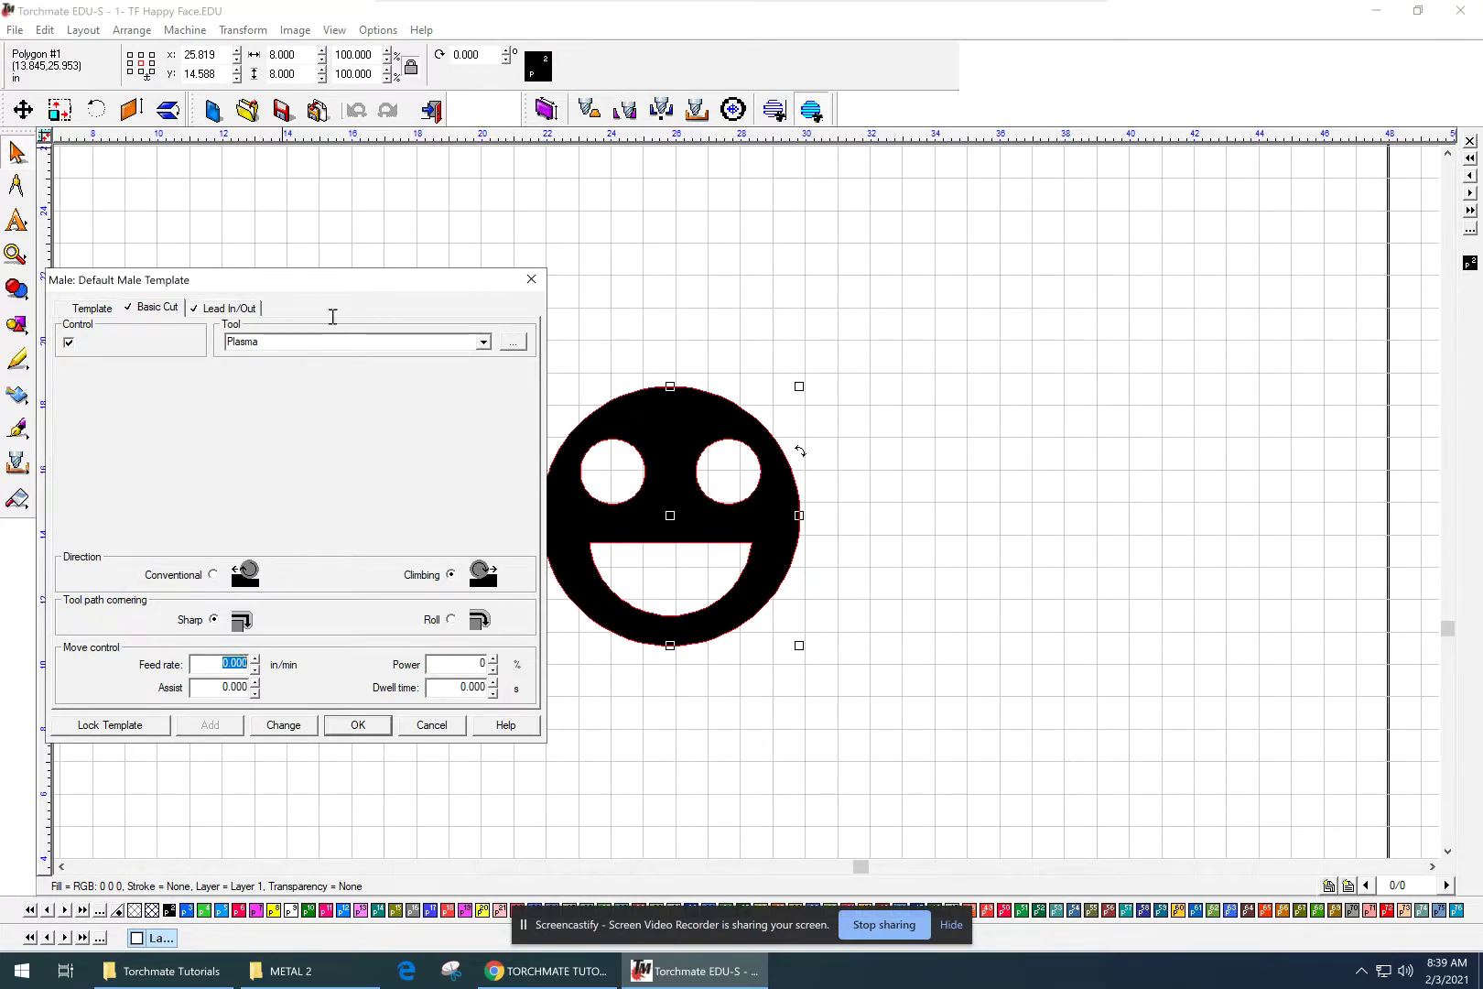
pyautogui.moveTo(361, 281); pyautogui.dragTo(375, 190)
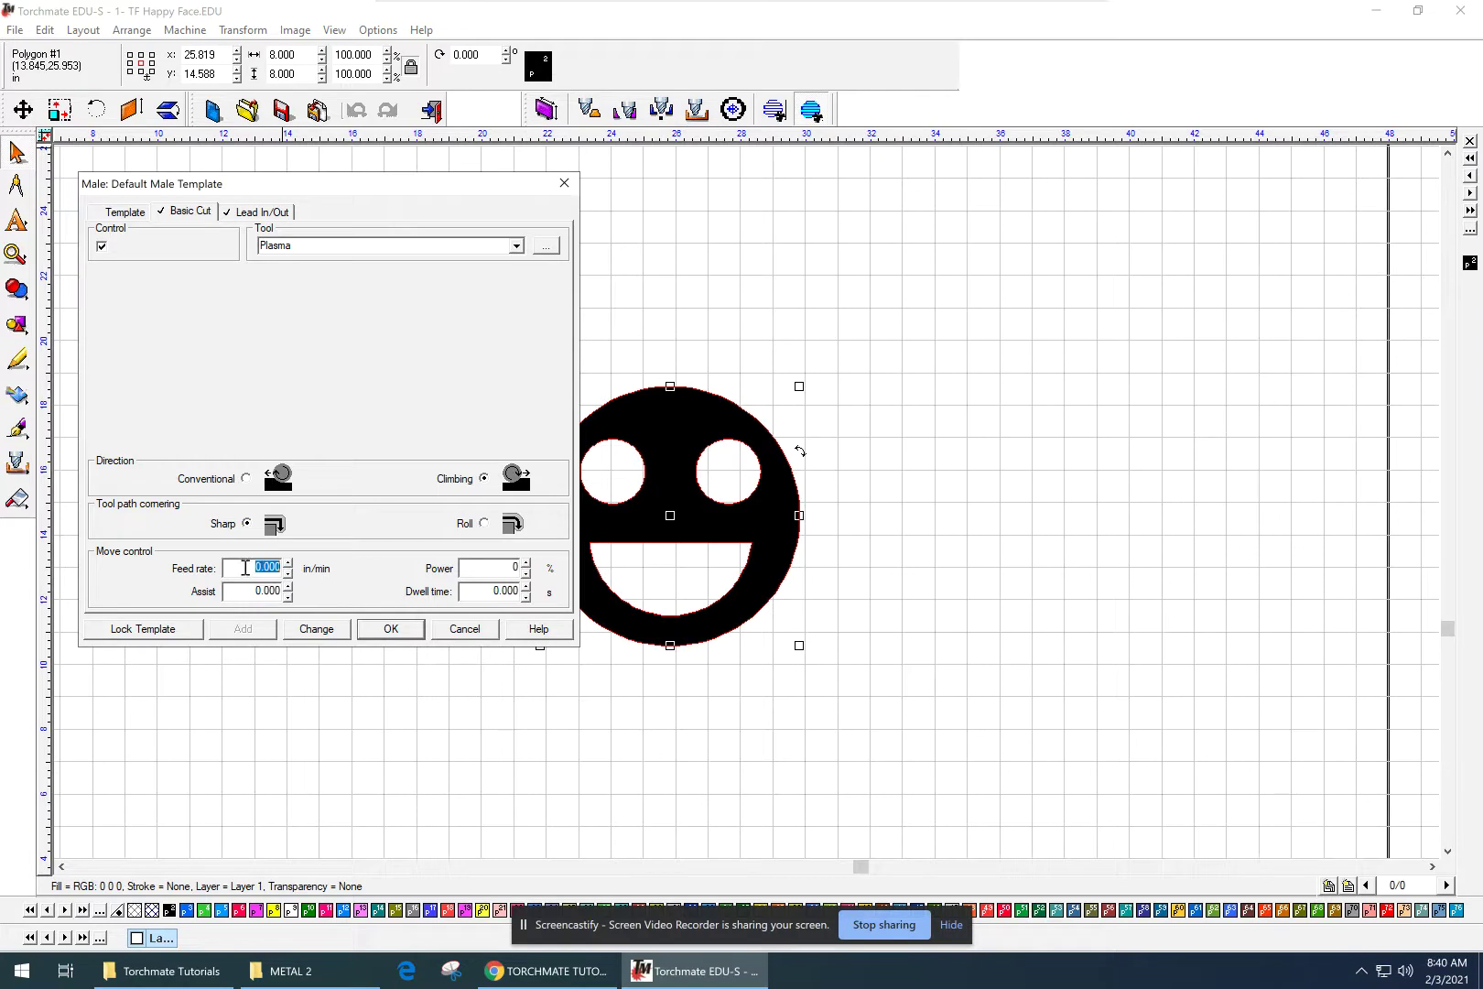
pyautogui.write('100')
pyautogui.click(265, 212)
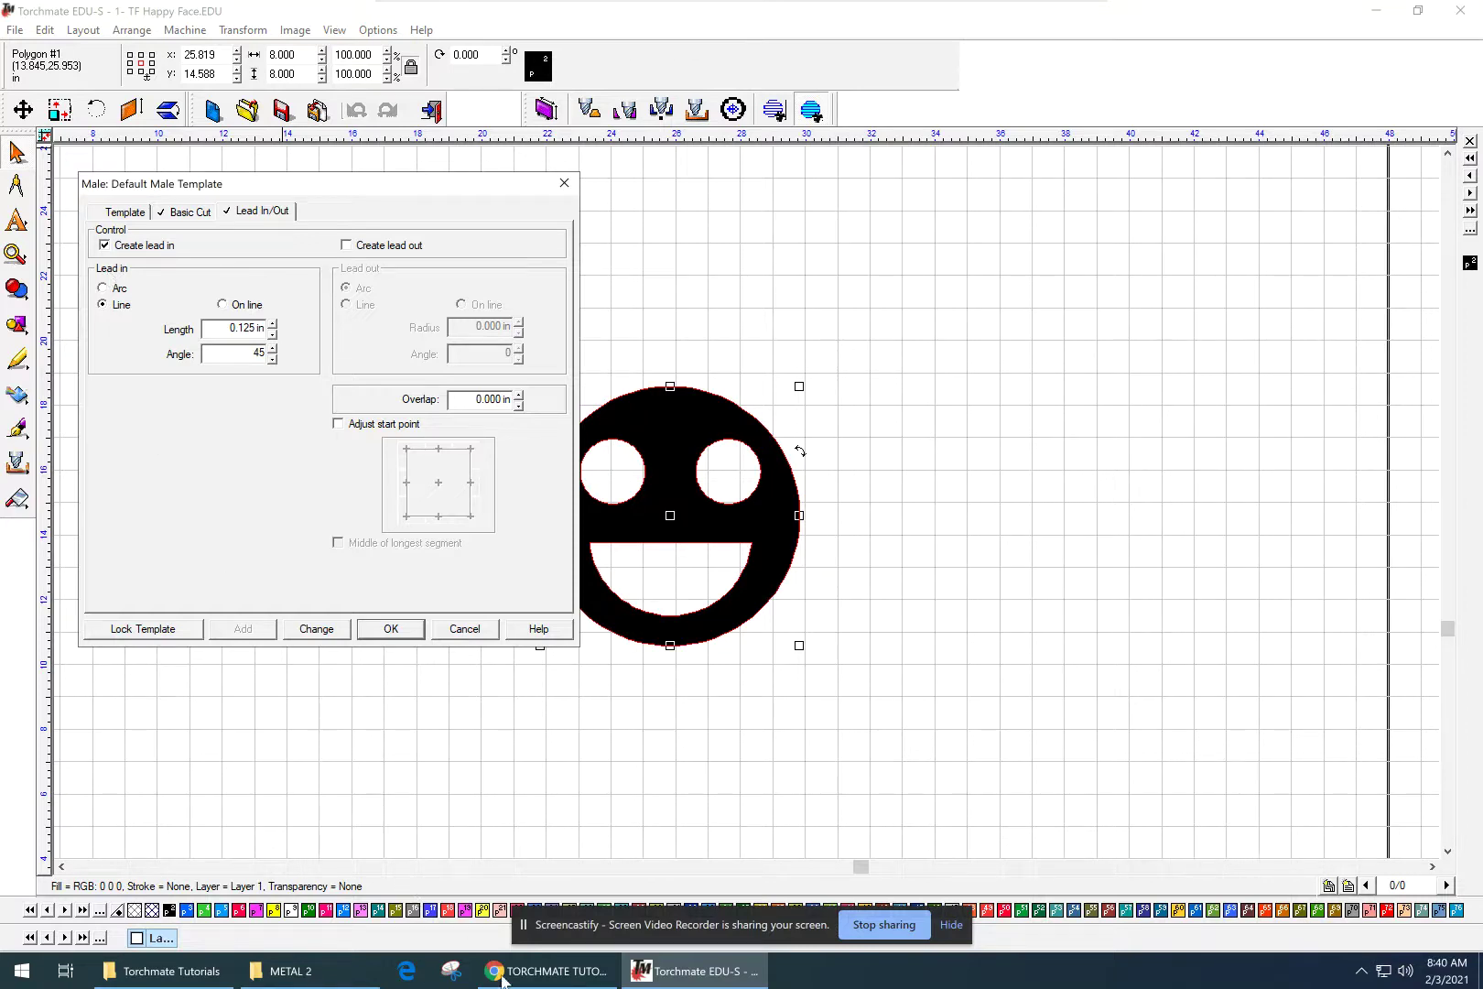
# - Switch to the TORCHMATE TUTORIAL #6 document in Chrome and examine the three-stage piercing diagram and the plasma torch photo
pyautogui.click(546, 971)
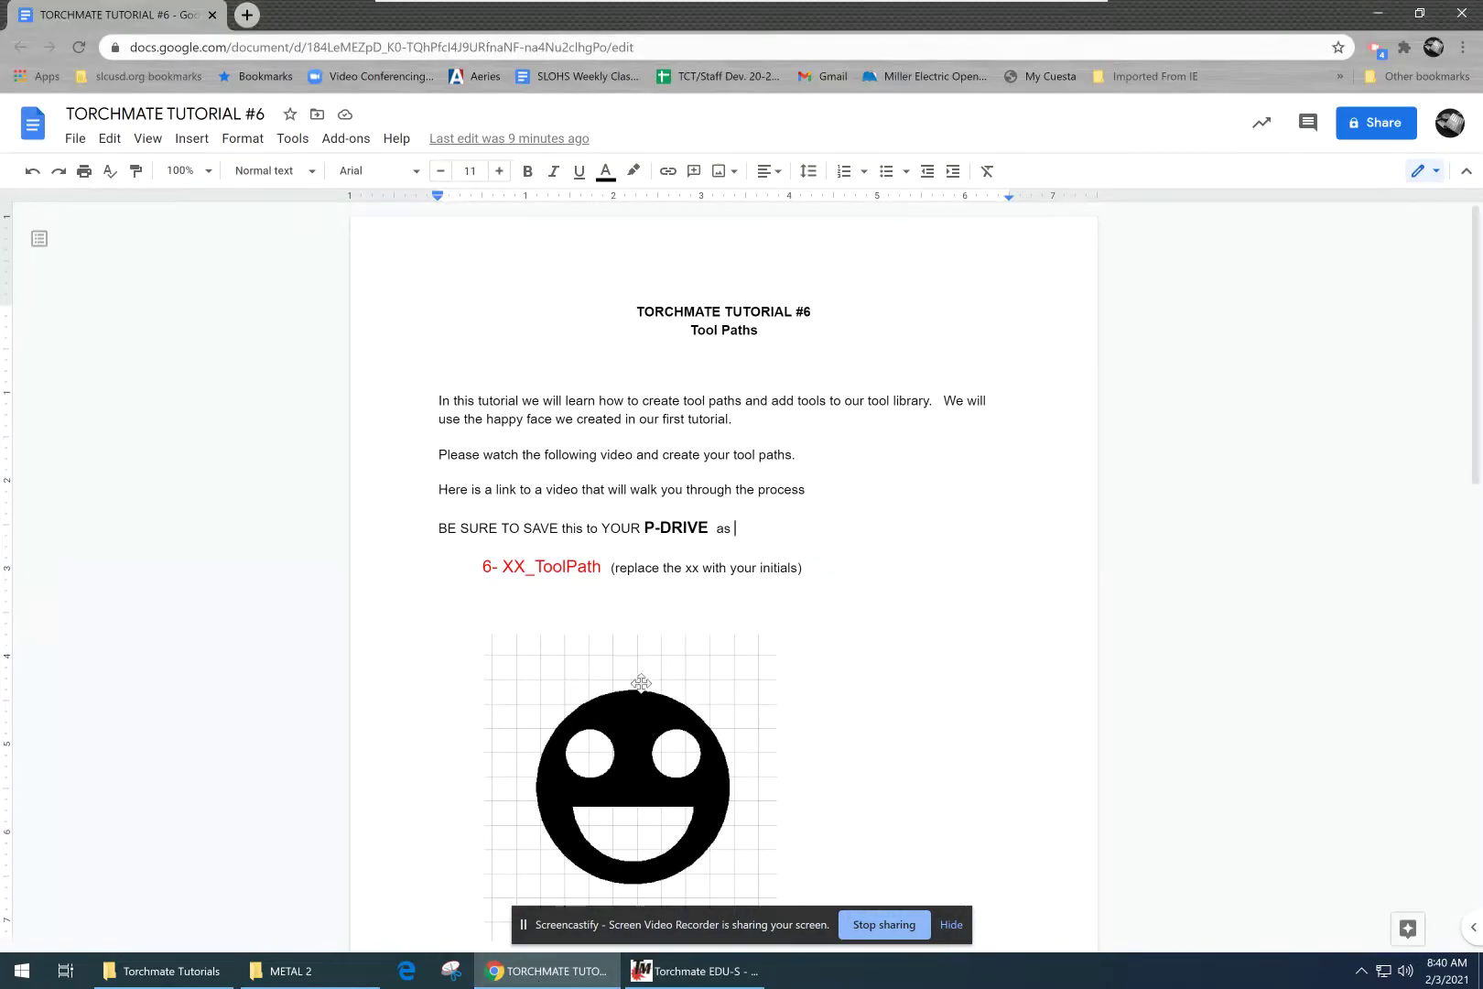
pyautogui.scroll(-10, 631, 694)
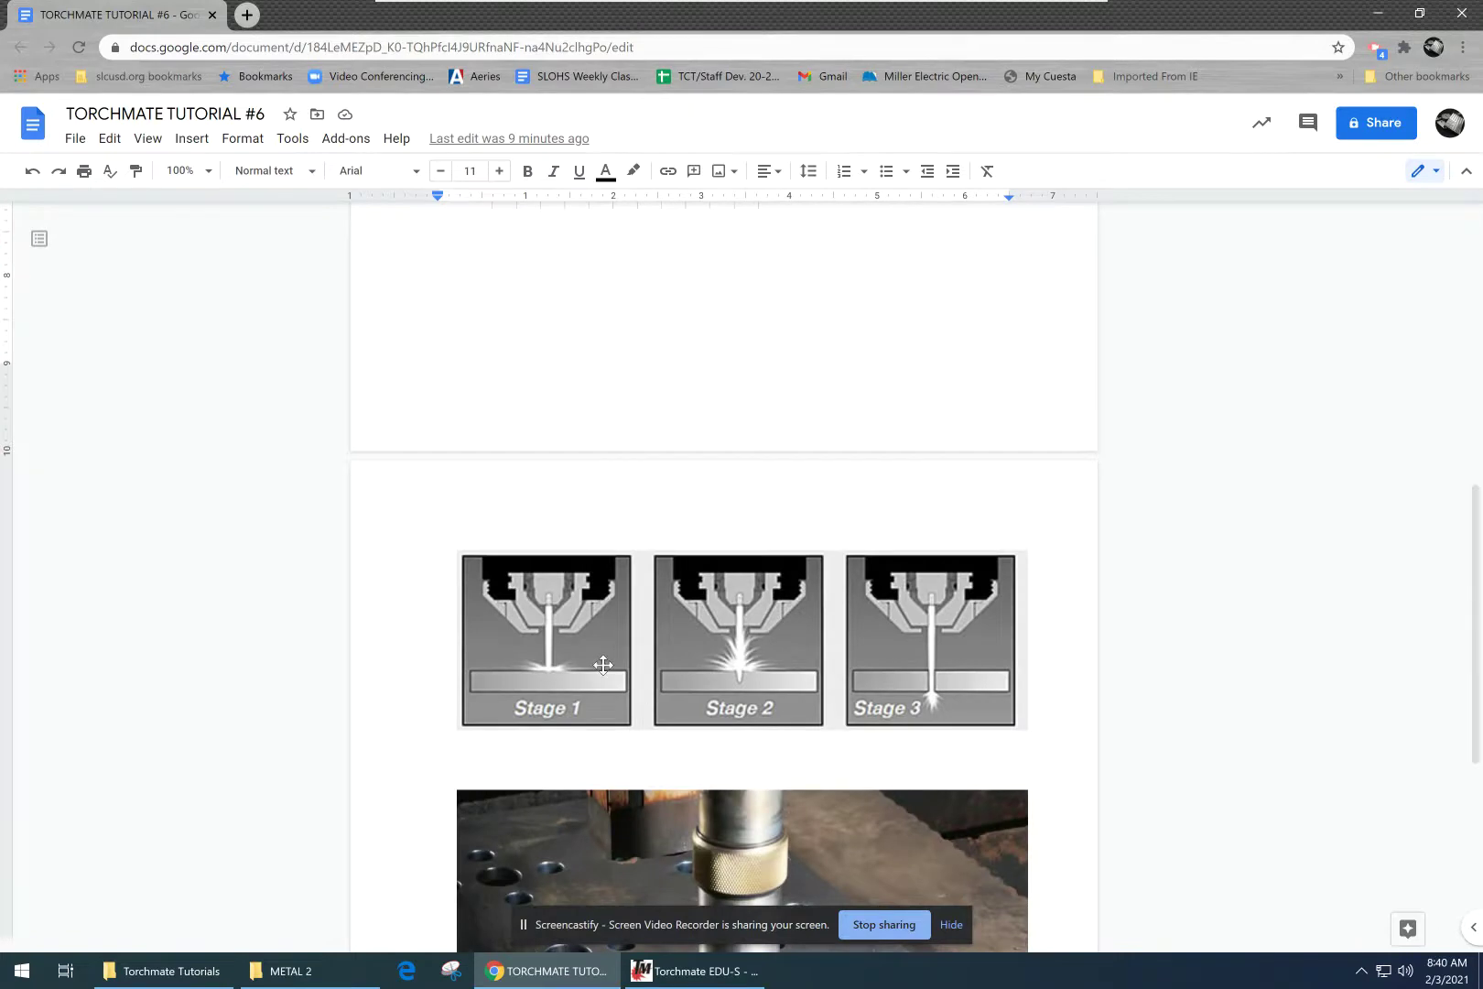
pyautogui.scroll(-2, 603, 665)
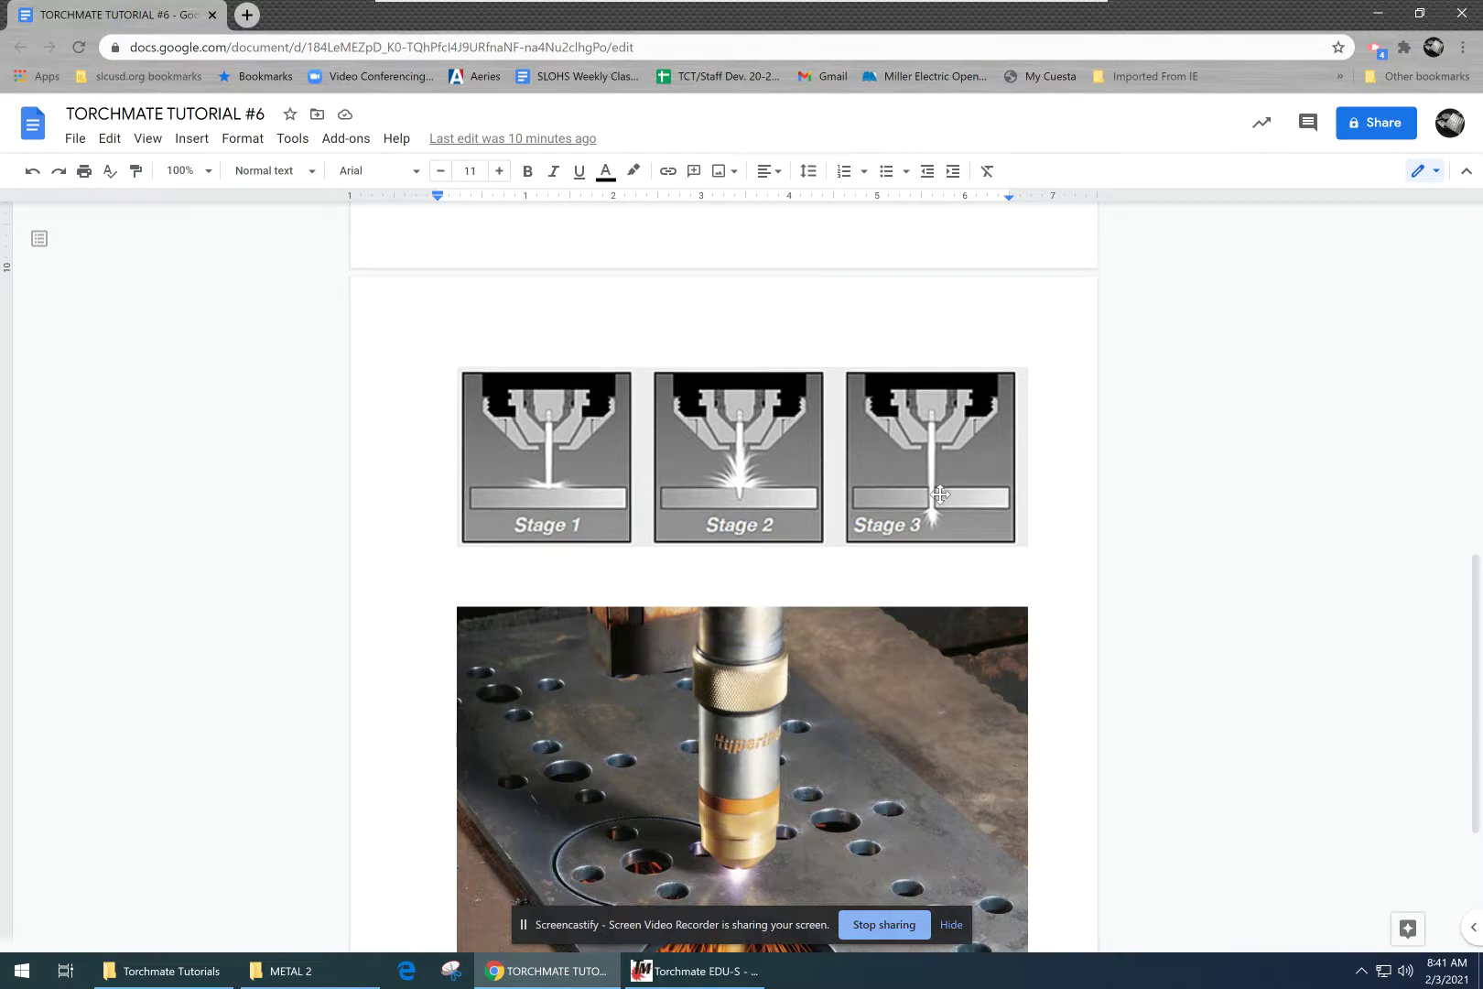
pyautogui.scroll(-3, 904, 757)
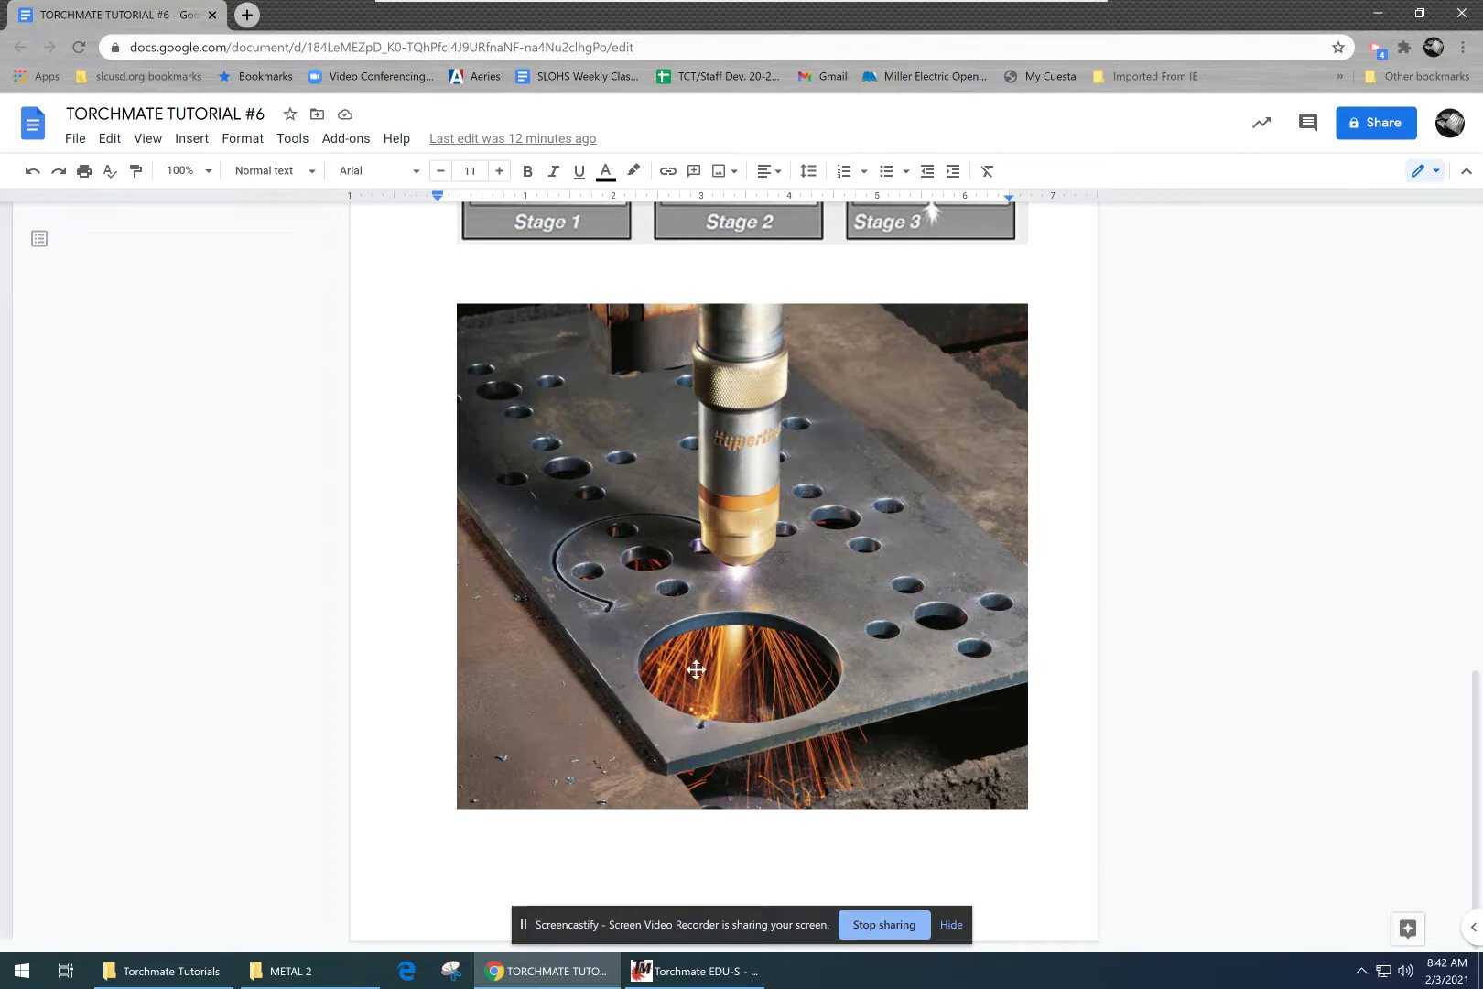
# - Return to Torchmate and create the male tool path with a 0.125 in line lead-in at a 45 degree angle
pyautogui.click(692, 972)
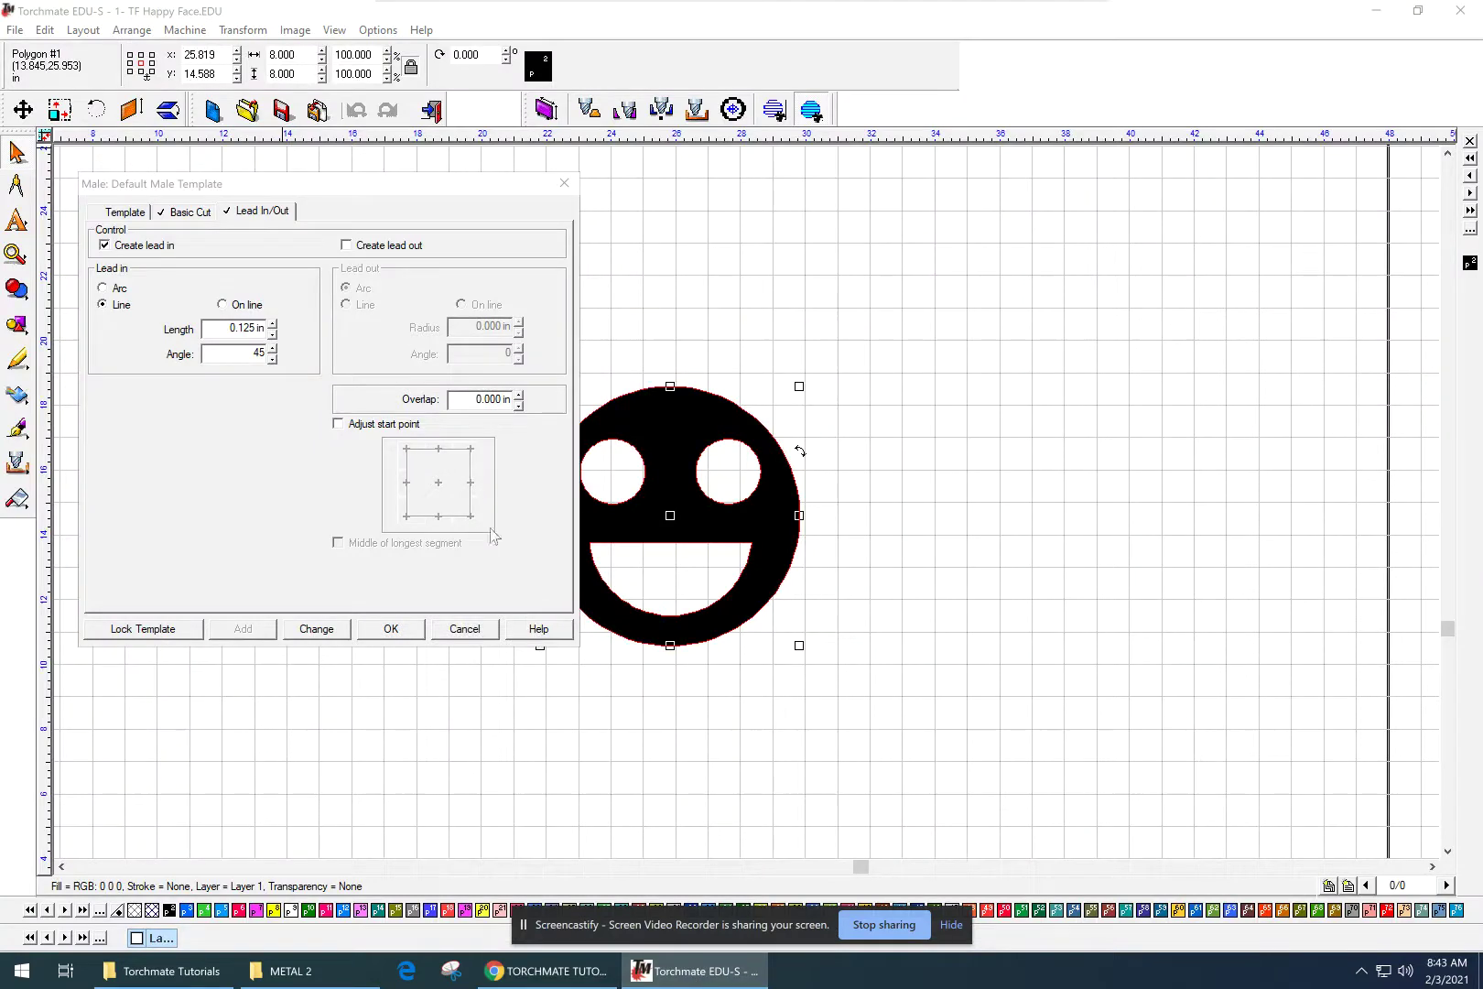
pyautogui.doubleClick(254, 327)
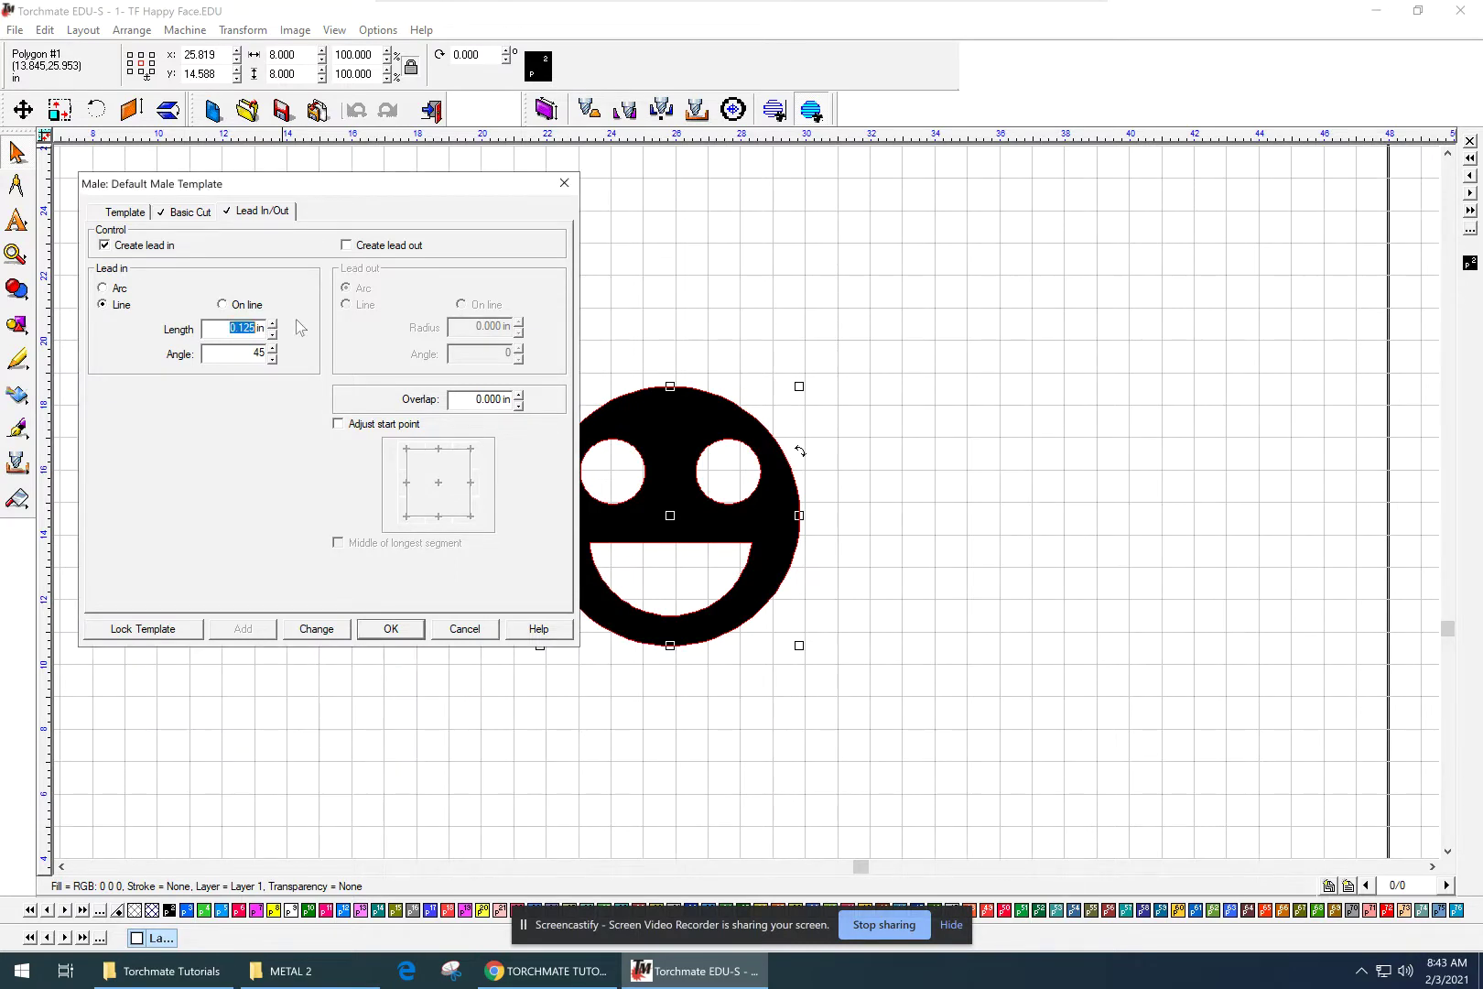
pyautogui.doubleClick(251, 355)
pyautogui.click(420, 632)
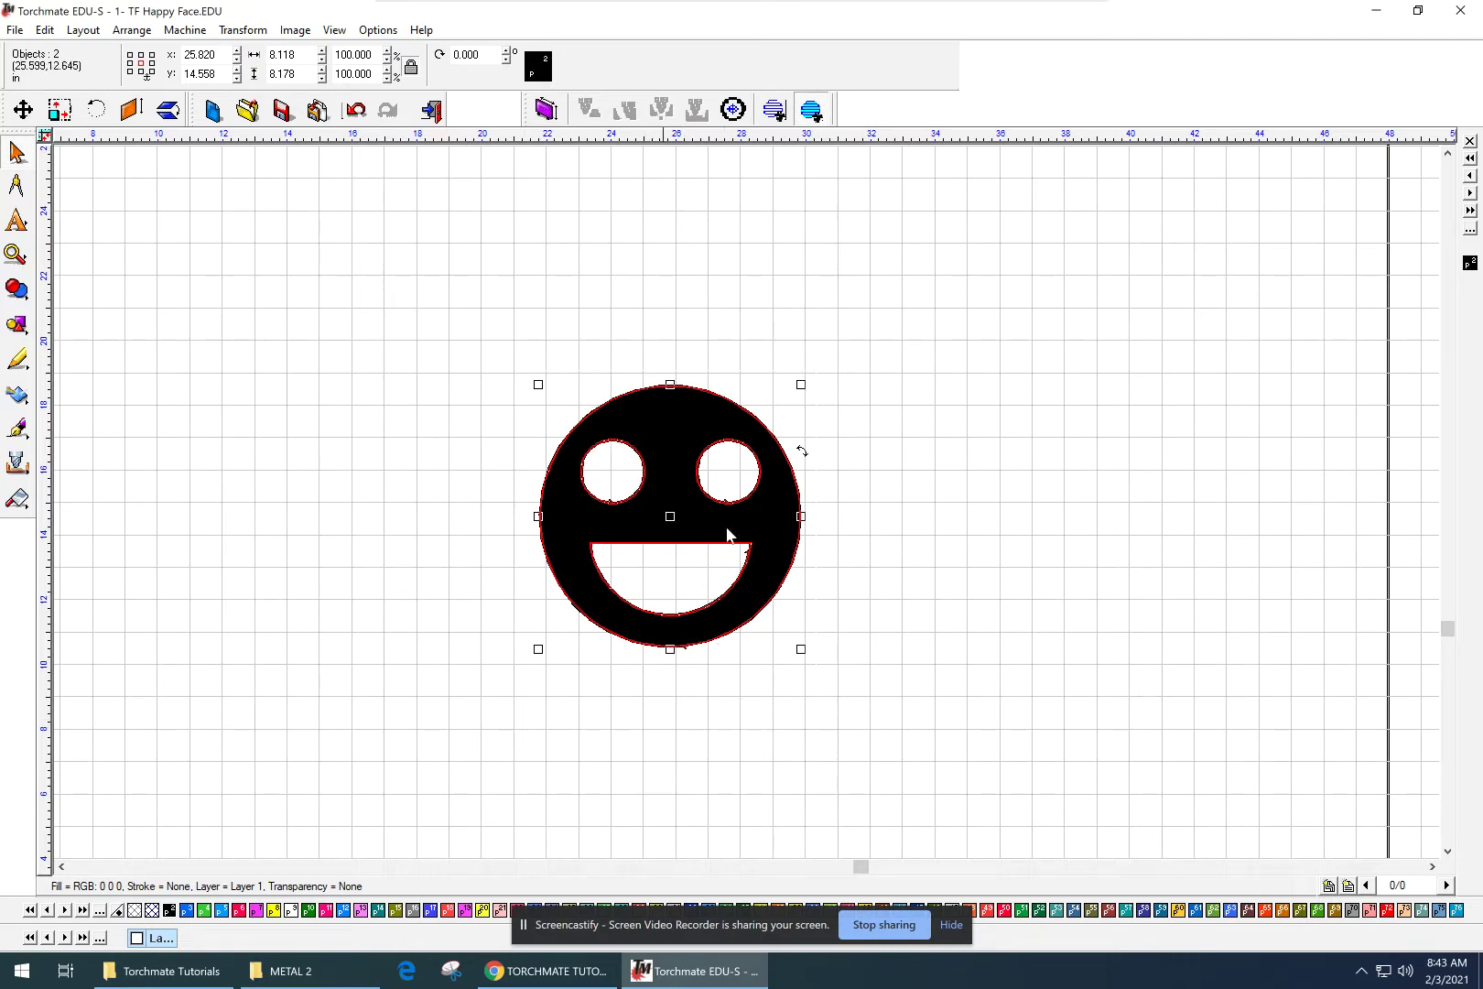
# - Deselect the happy face and turn off the fill display so only the tool paths show
pyautogui.click(697, 575)
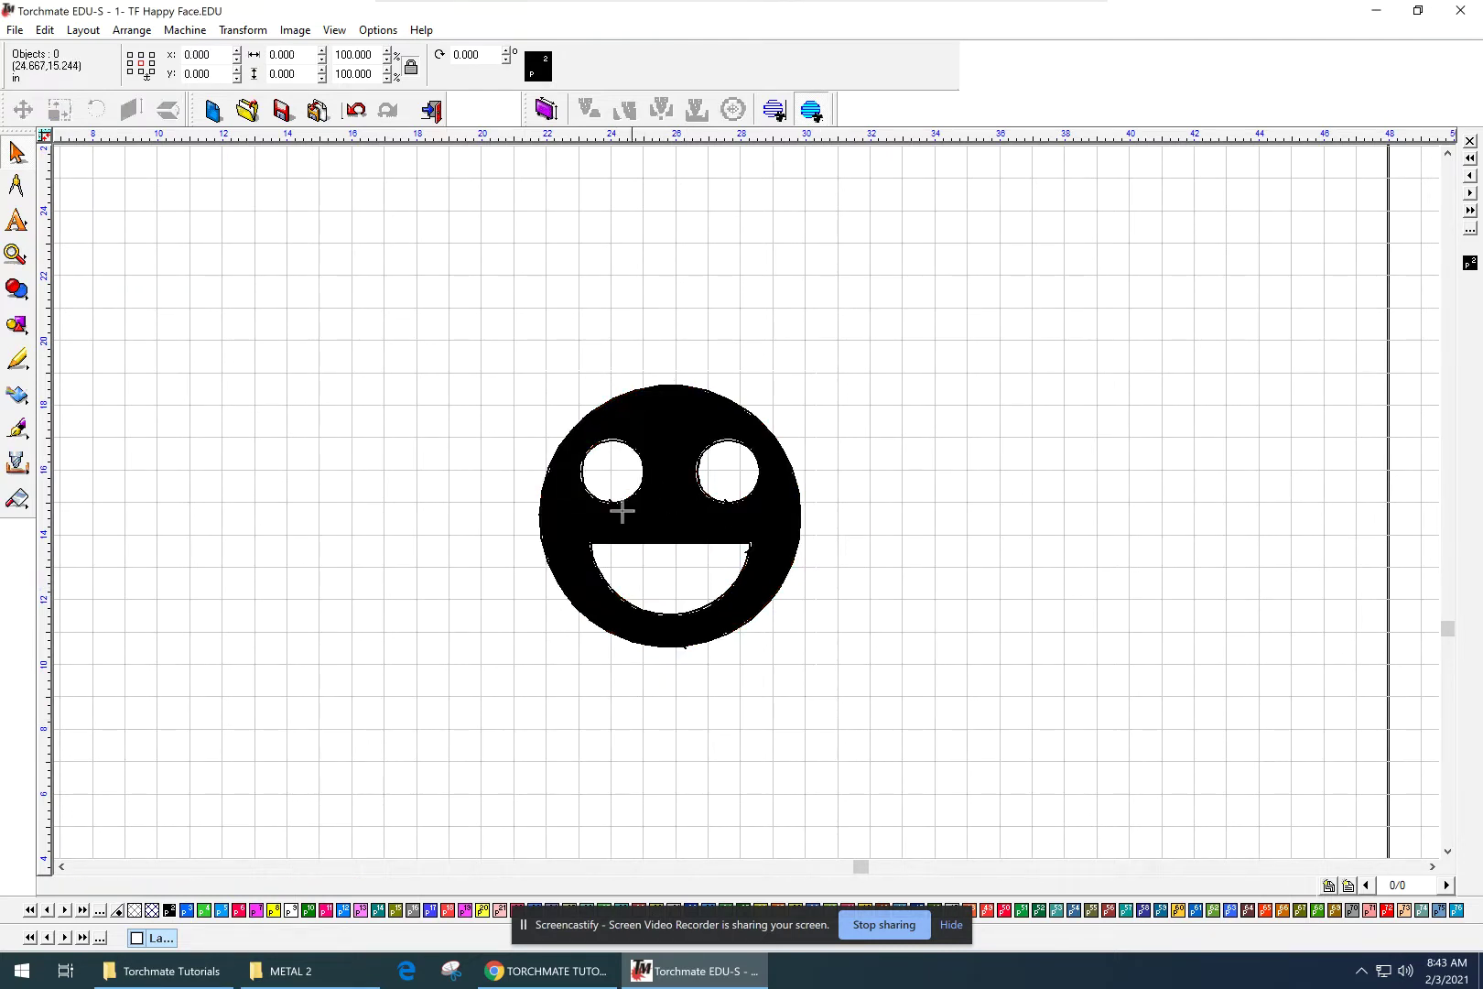
pyautogui.scroll(3, 618, 513)
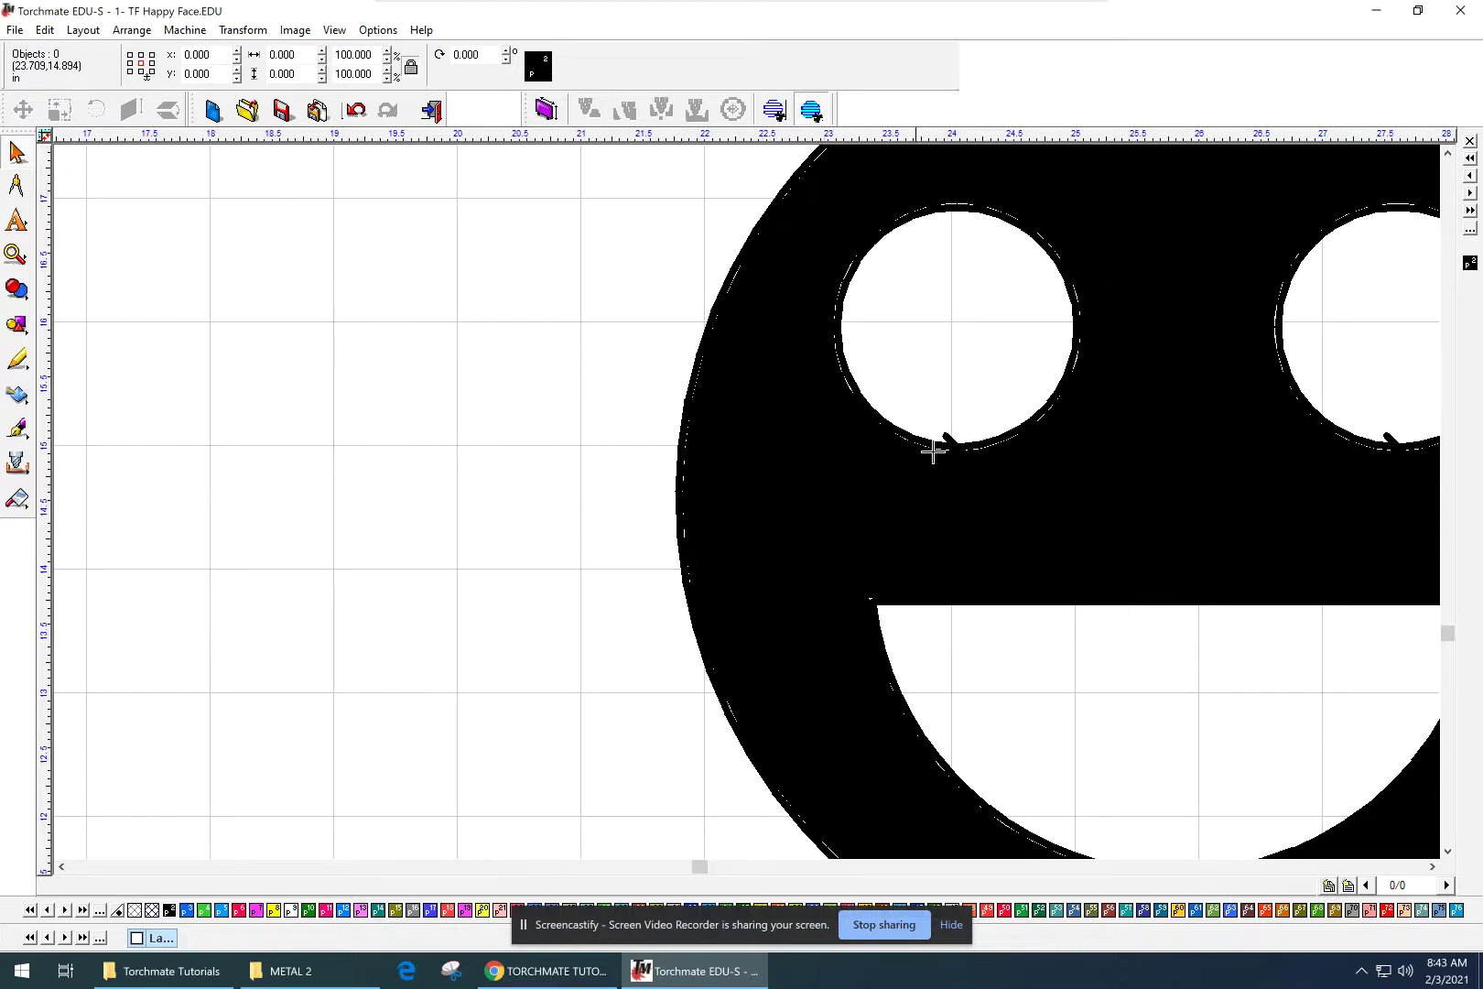
pyautogui.scroll(-3, 993, 505)
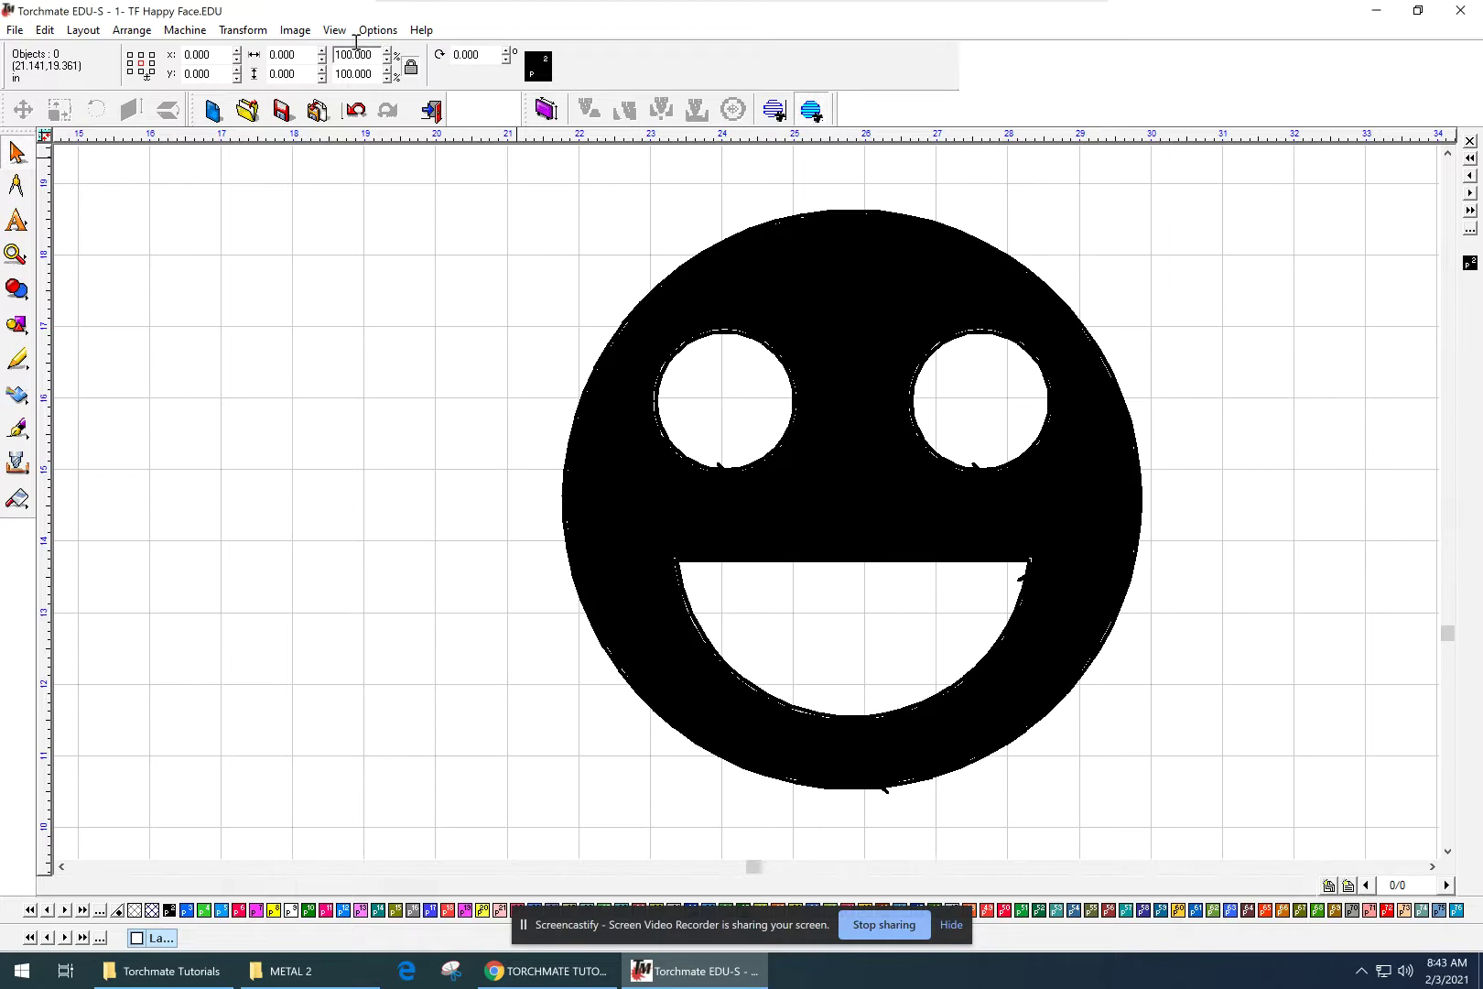
pyautogui.click(332, 33)
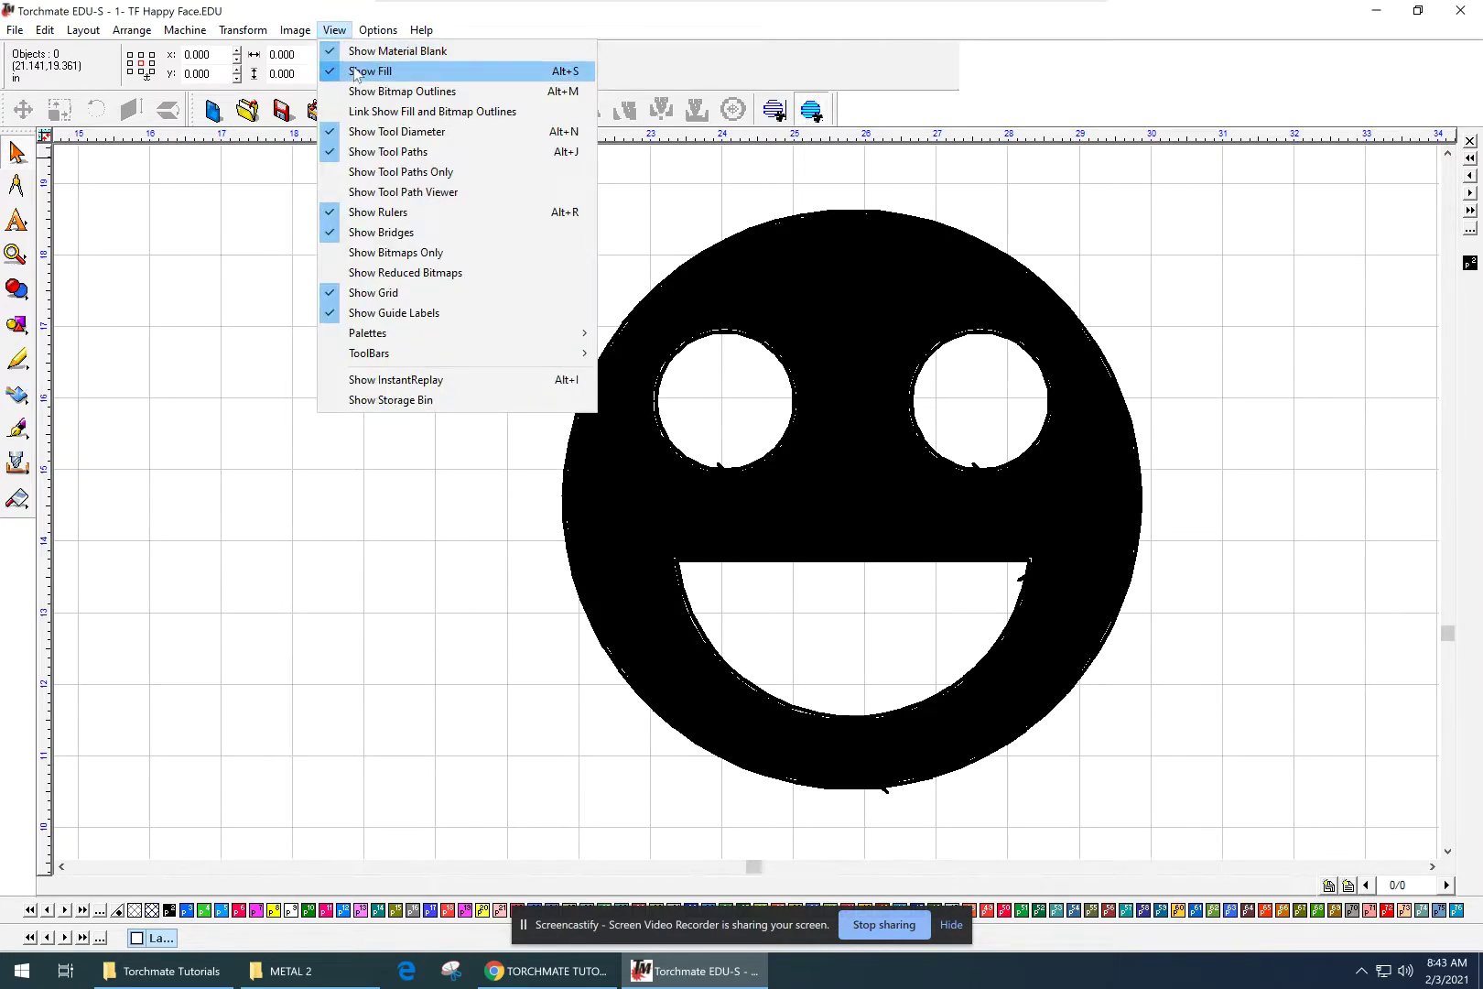
pyautogui.click(356, 73)
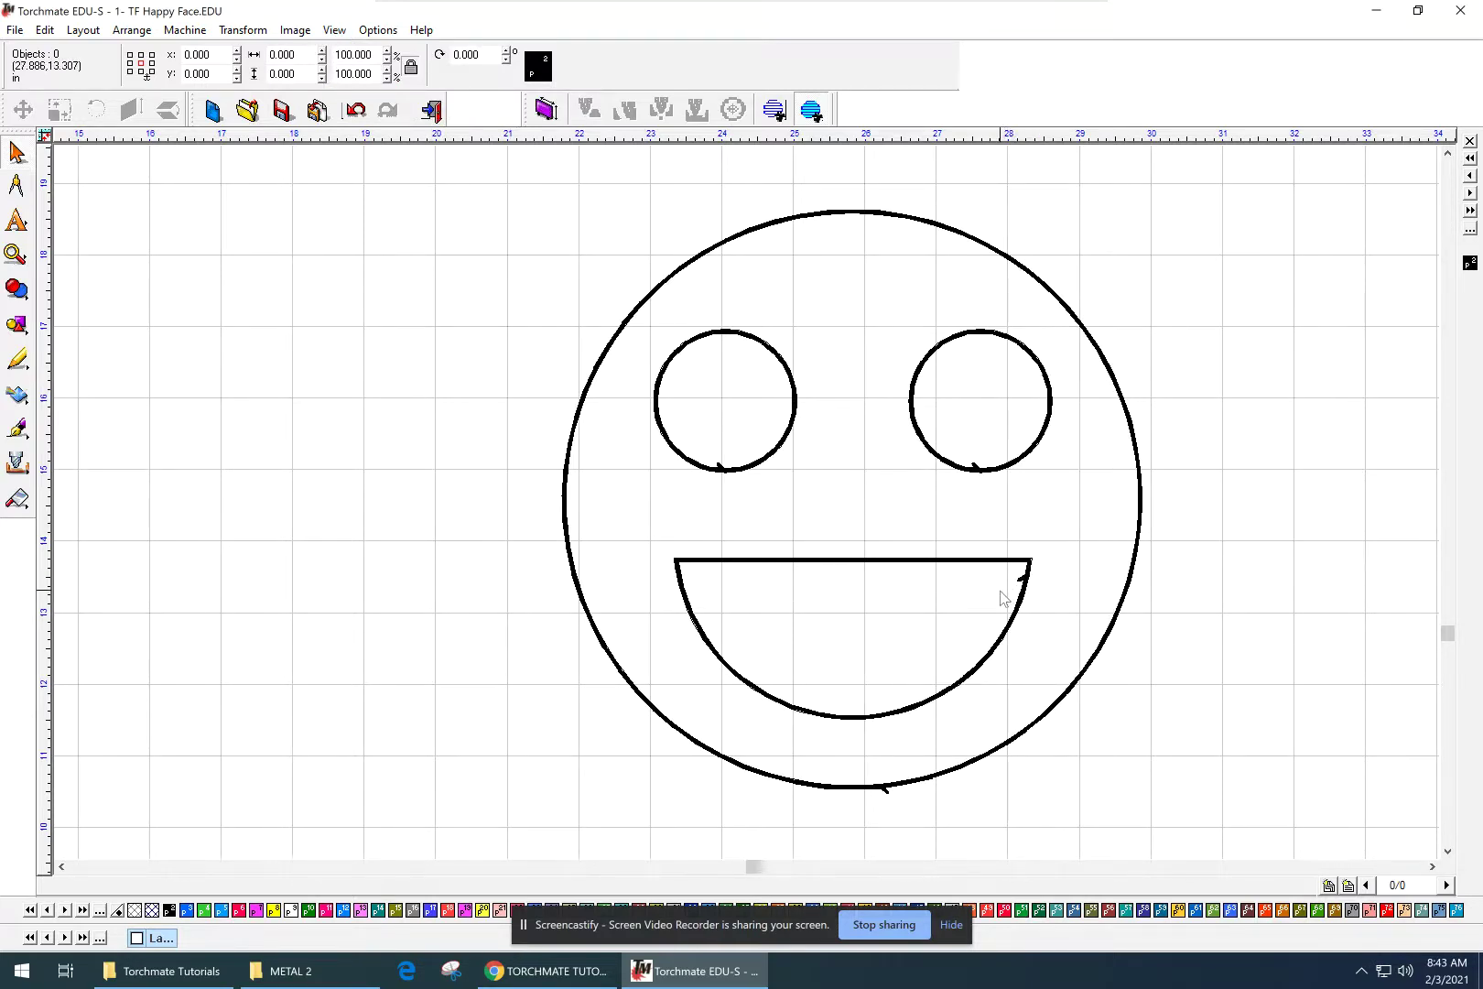
# - Examine the male tool path's lead-ins at the mouth's corner and on the outer circle
pyautogui.scroll(2, 1002, 595)
pyautogui.scroll(2, 806, 490)
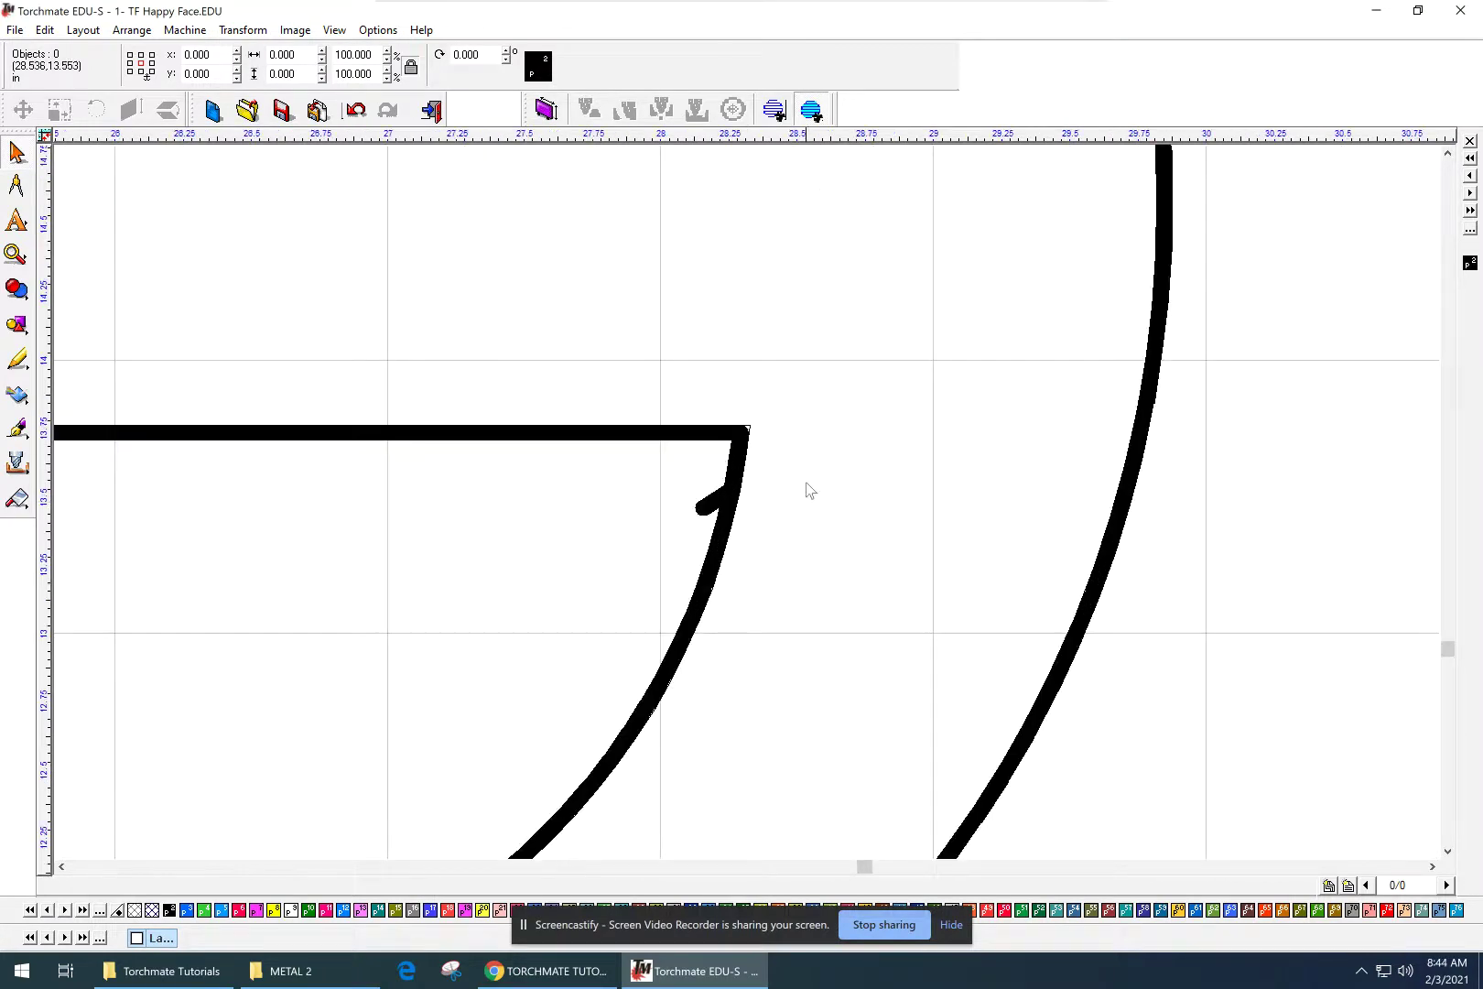
pyautogui.scroll(2, 694, 481)
pyautogui.scroll(2, 821, 413)
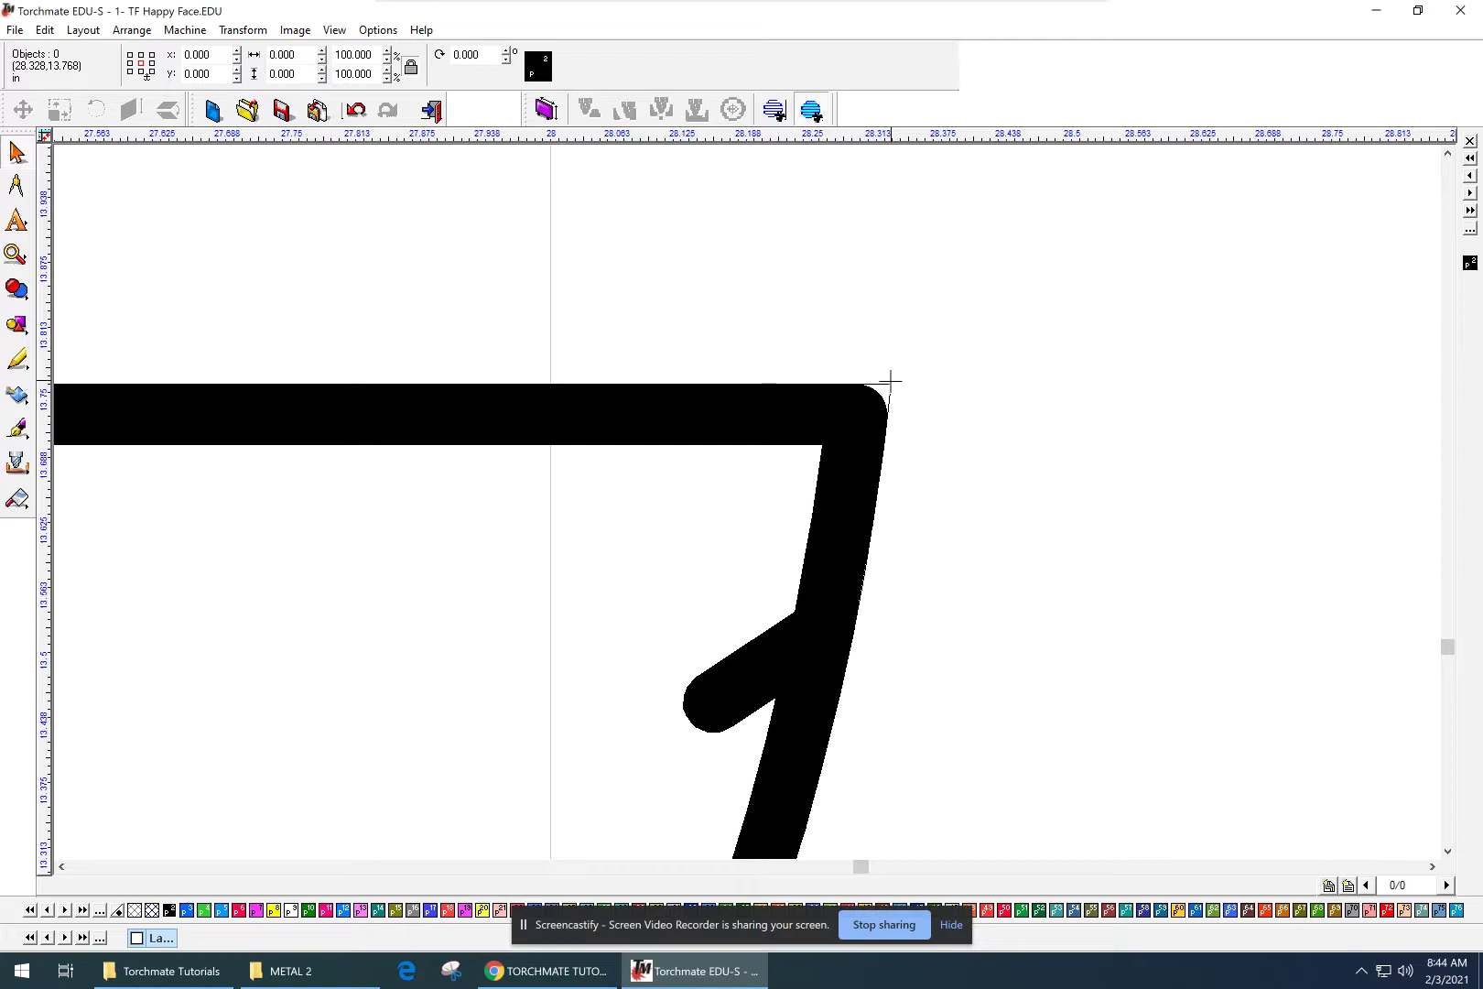
pyautogui.scroll(-3, 890, 380)
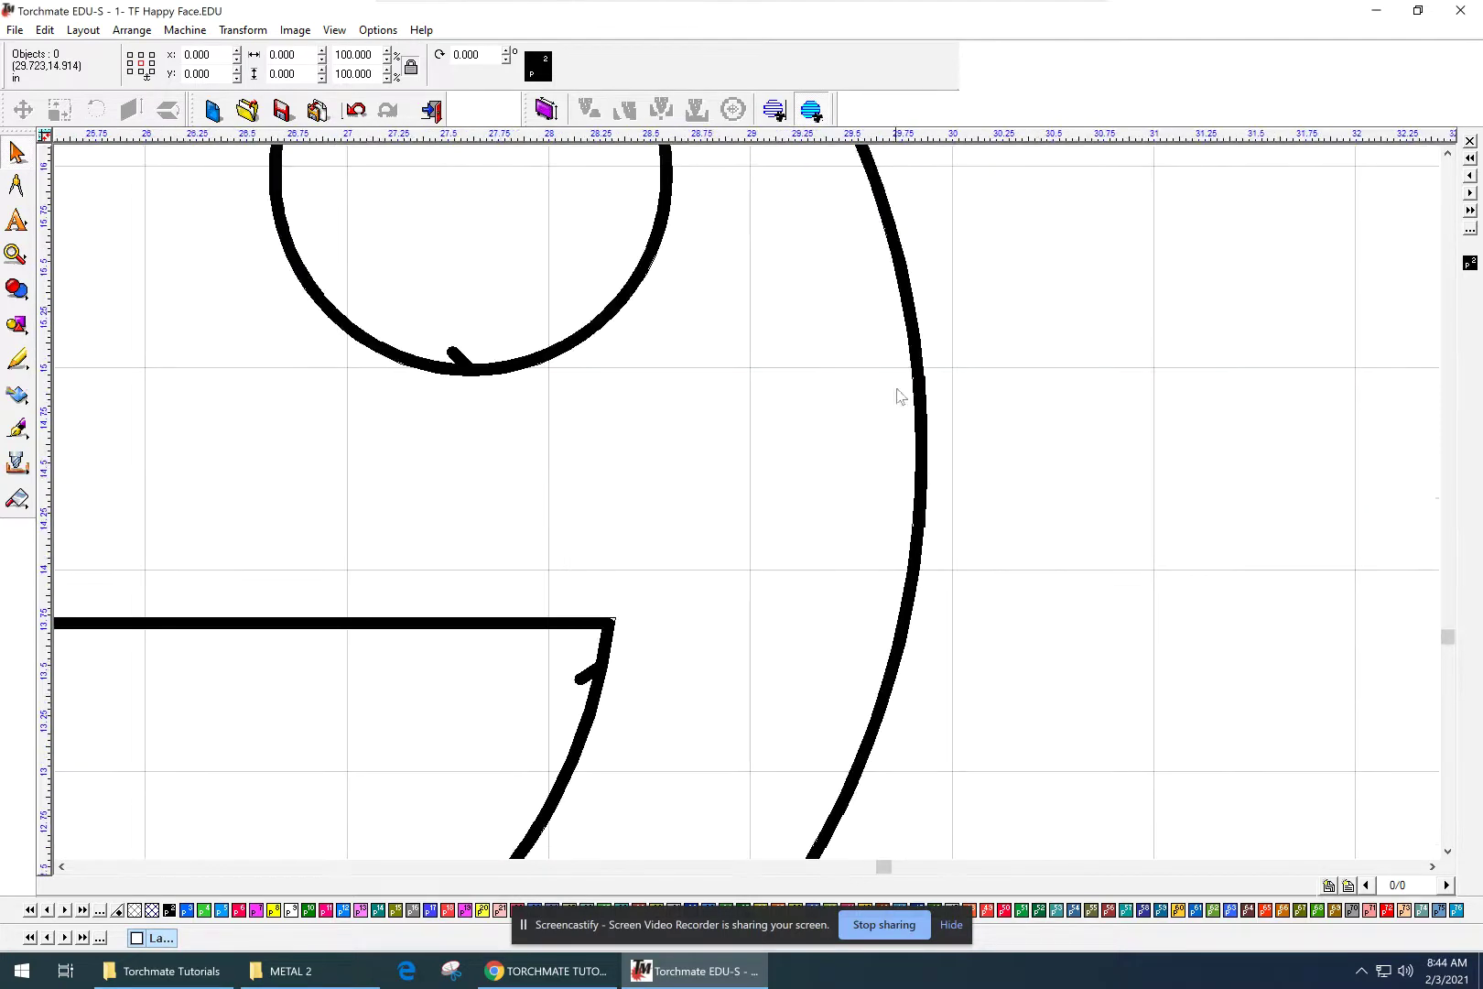
pyautogui.moveTo(608, 483)
pyautogui.mouseDown(button='middle')
pyautogui.moveTo(788, 397)
pyautogui.moveTo(957, 254)
pyautogui.moveTo(977, 430)
pyautogui.mouseUp(button='middle')
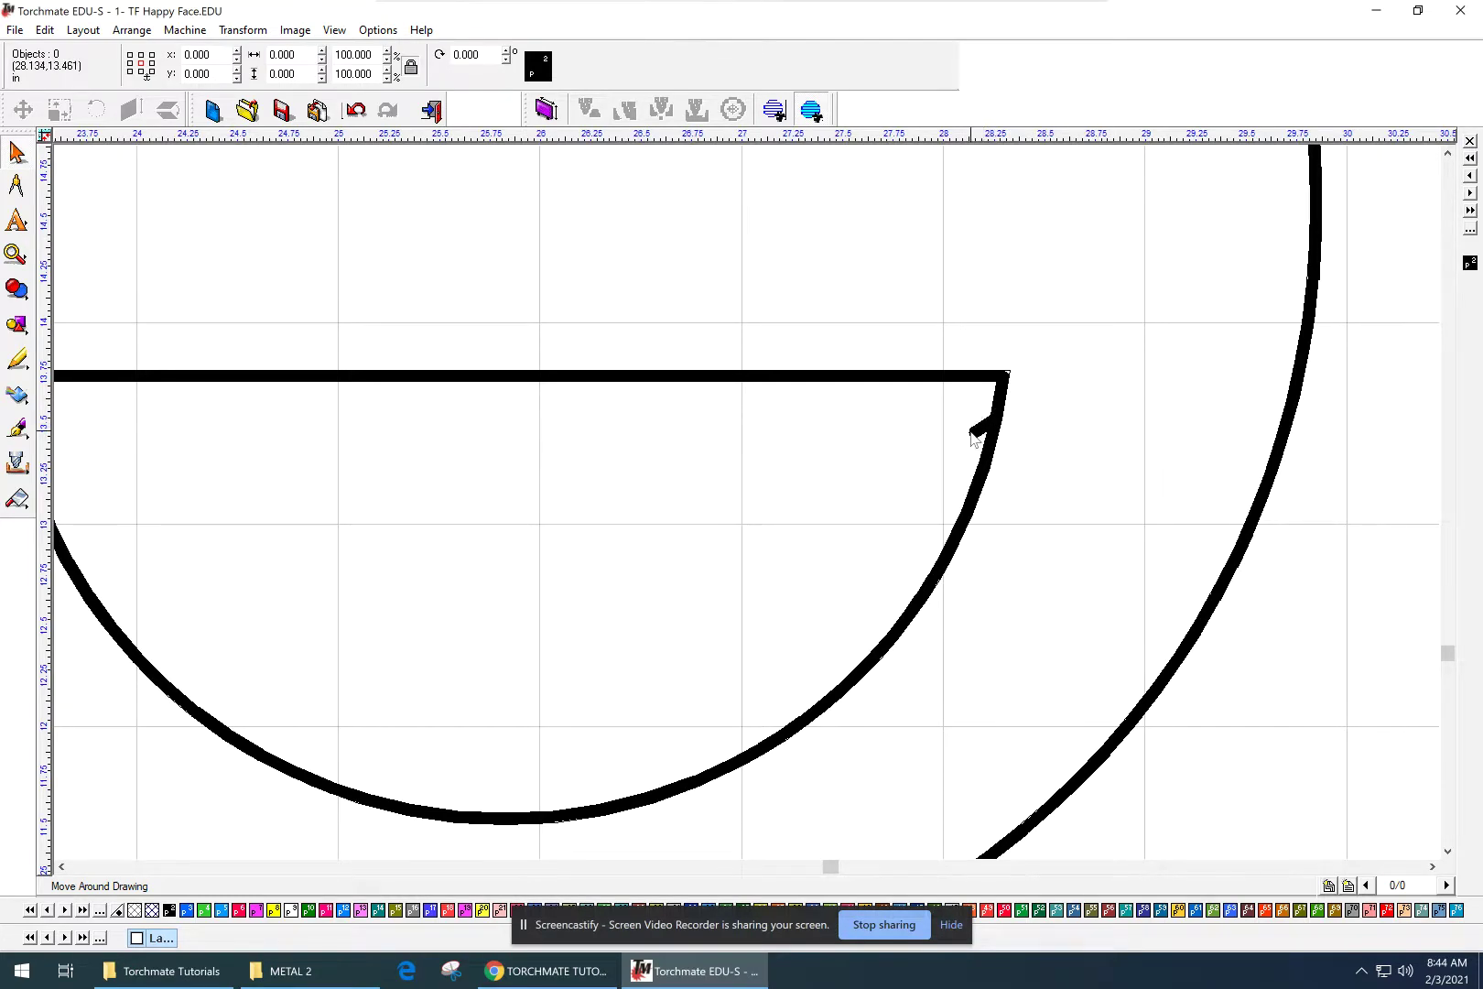
pyautogui.scroll(-1, 980, 426)
pyautogui.scroll(-1, 973, 439)
pyautogui.scroll(1, 519, 593)
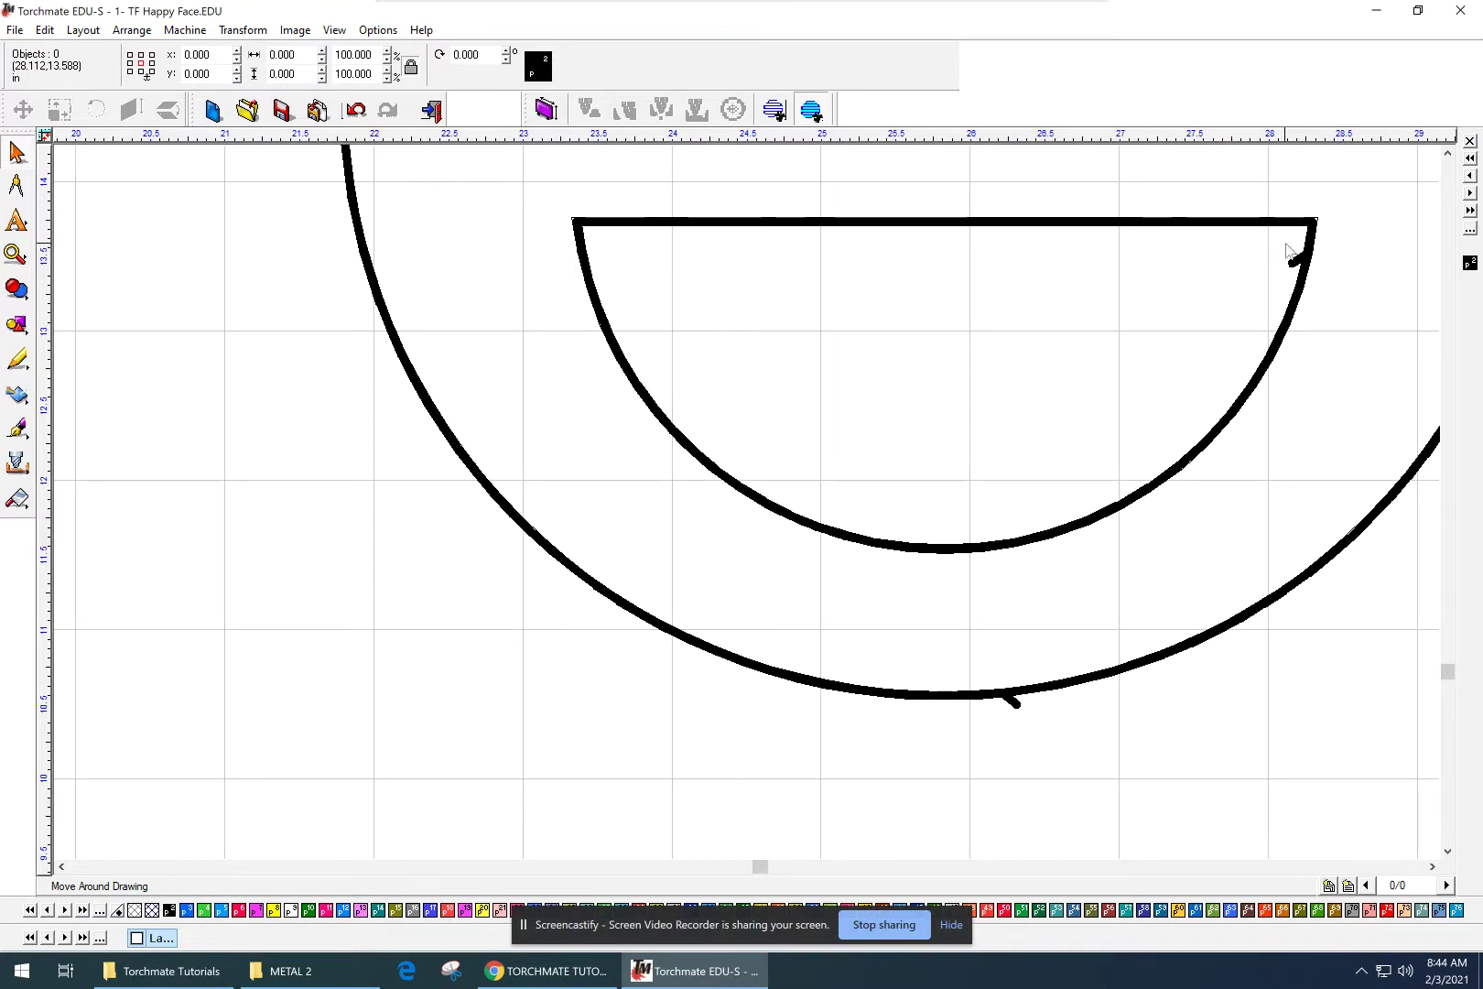
# - Inspect the lead-in inside the left eye up close and compare it with the rest of the face
pyautogui.scroll(-2, 1234, 320)
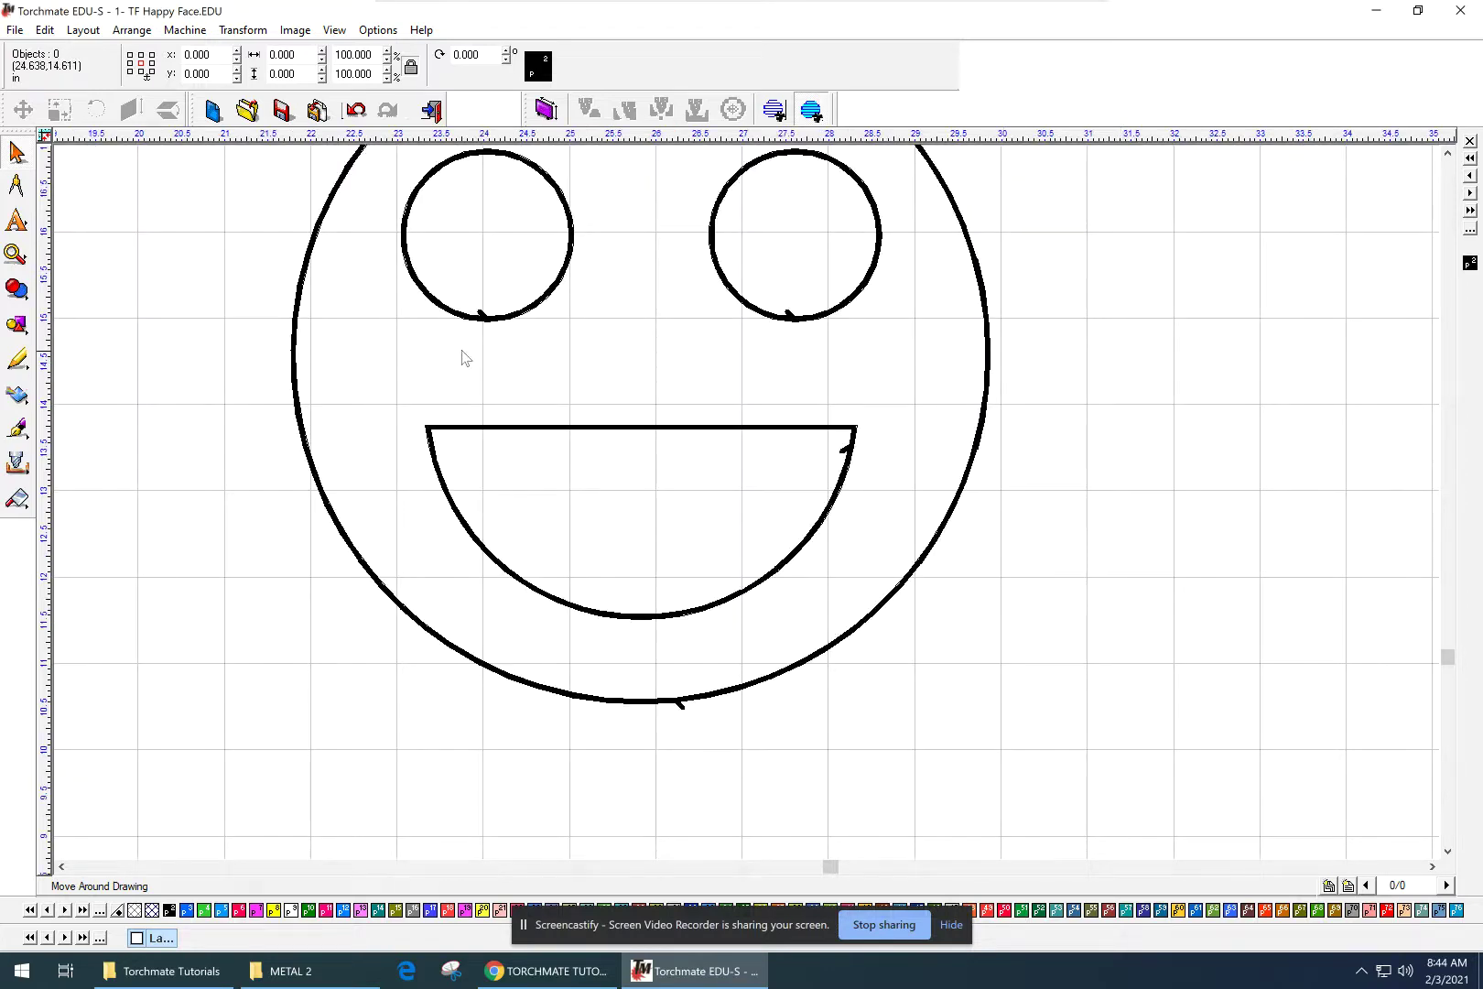
pyautogui.scroll(2, 480, 338)
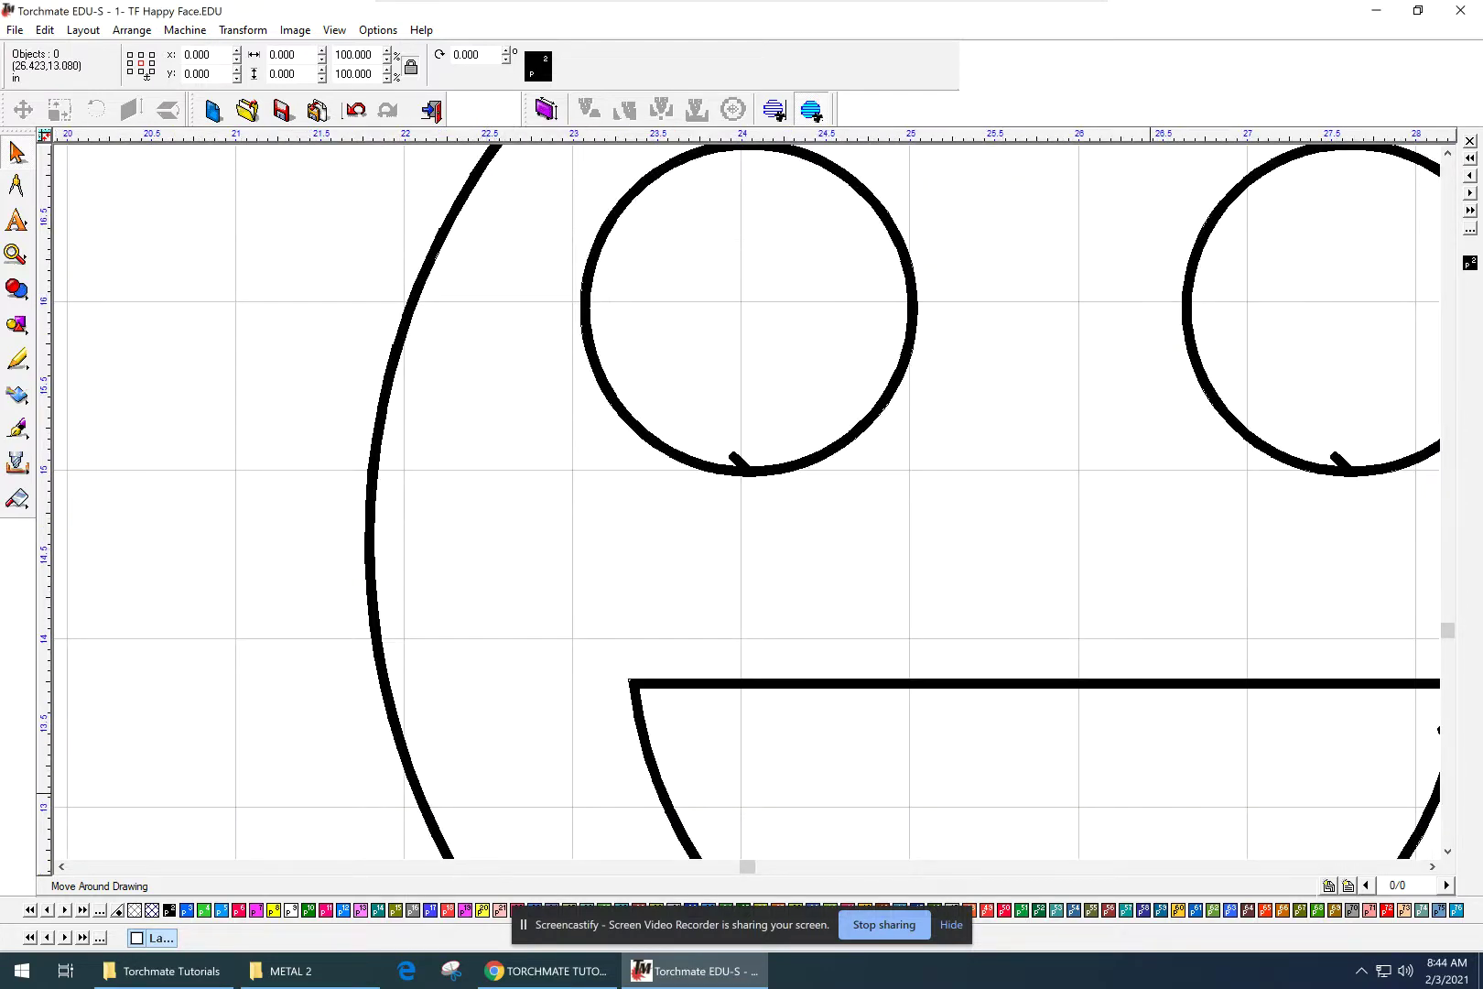
pyautogui.scroll(-2, 1172, 769)
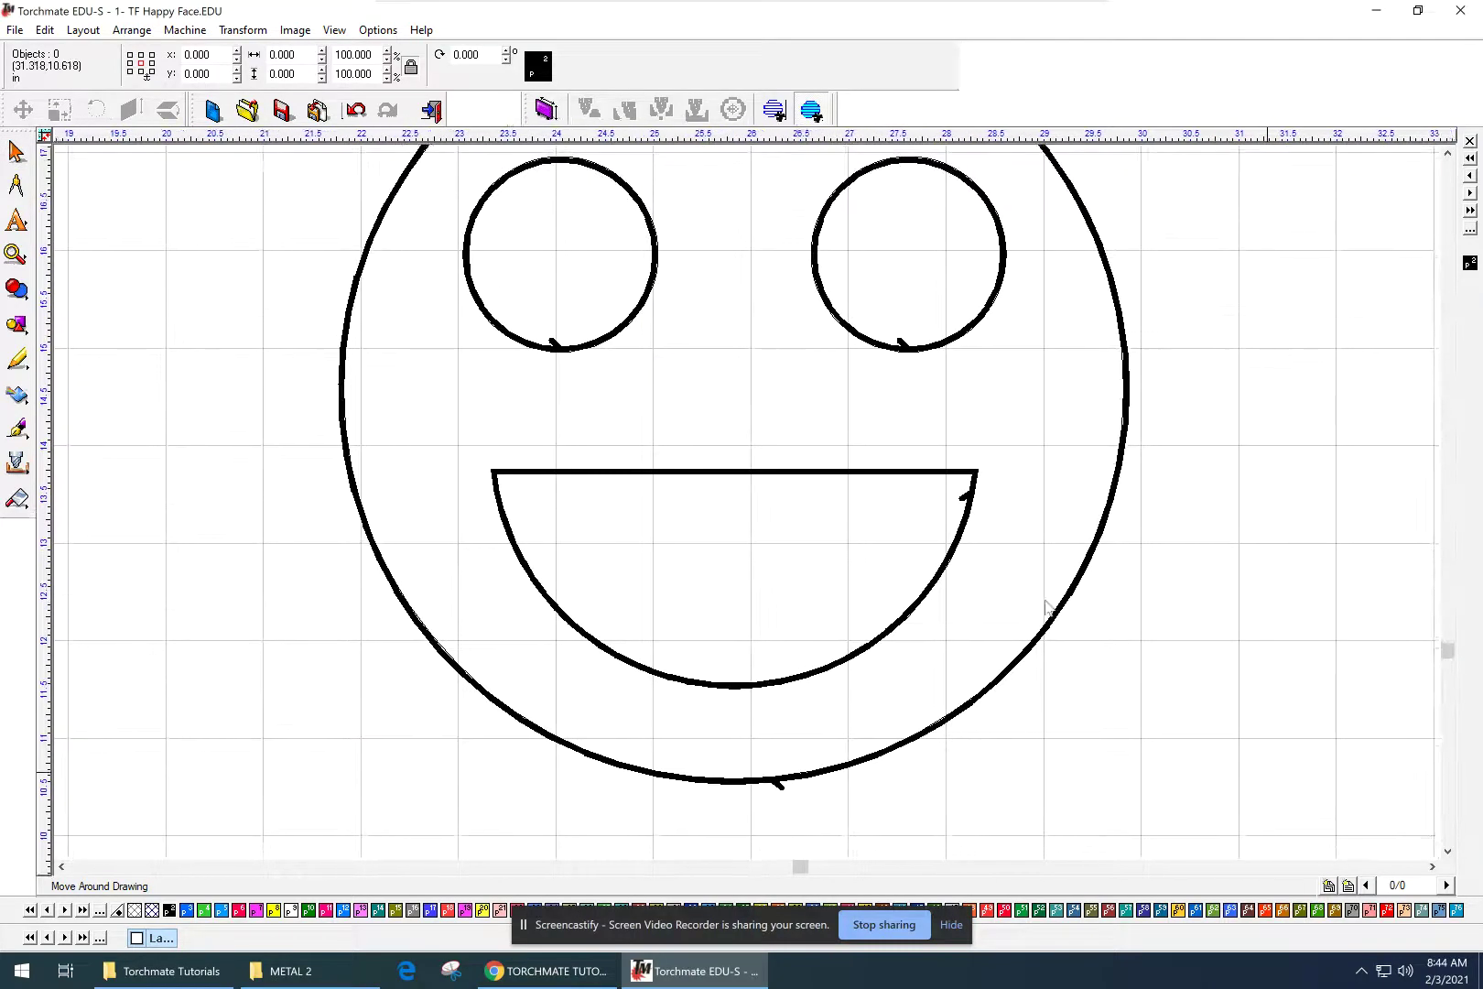
pyautogui.scroll(5, 584, 362)
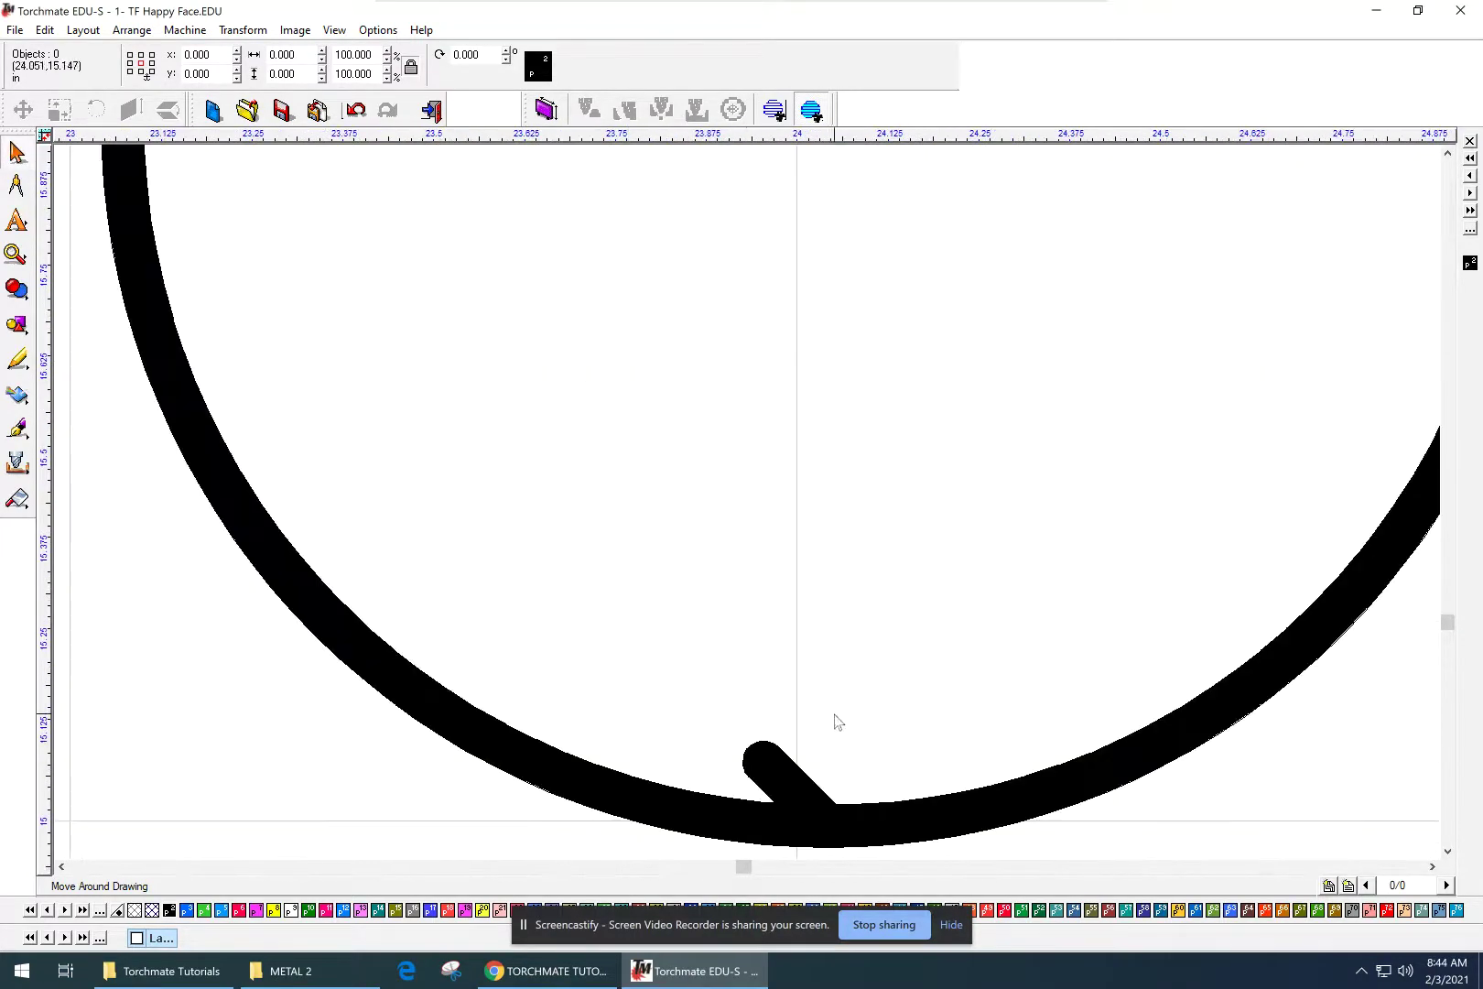
pyautogui.scroll(-3, 834, 714)
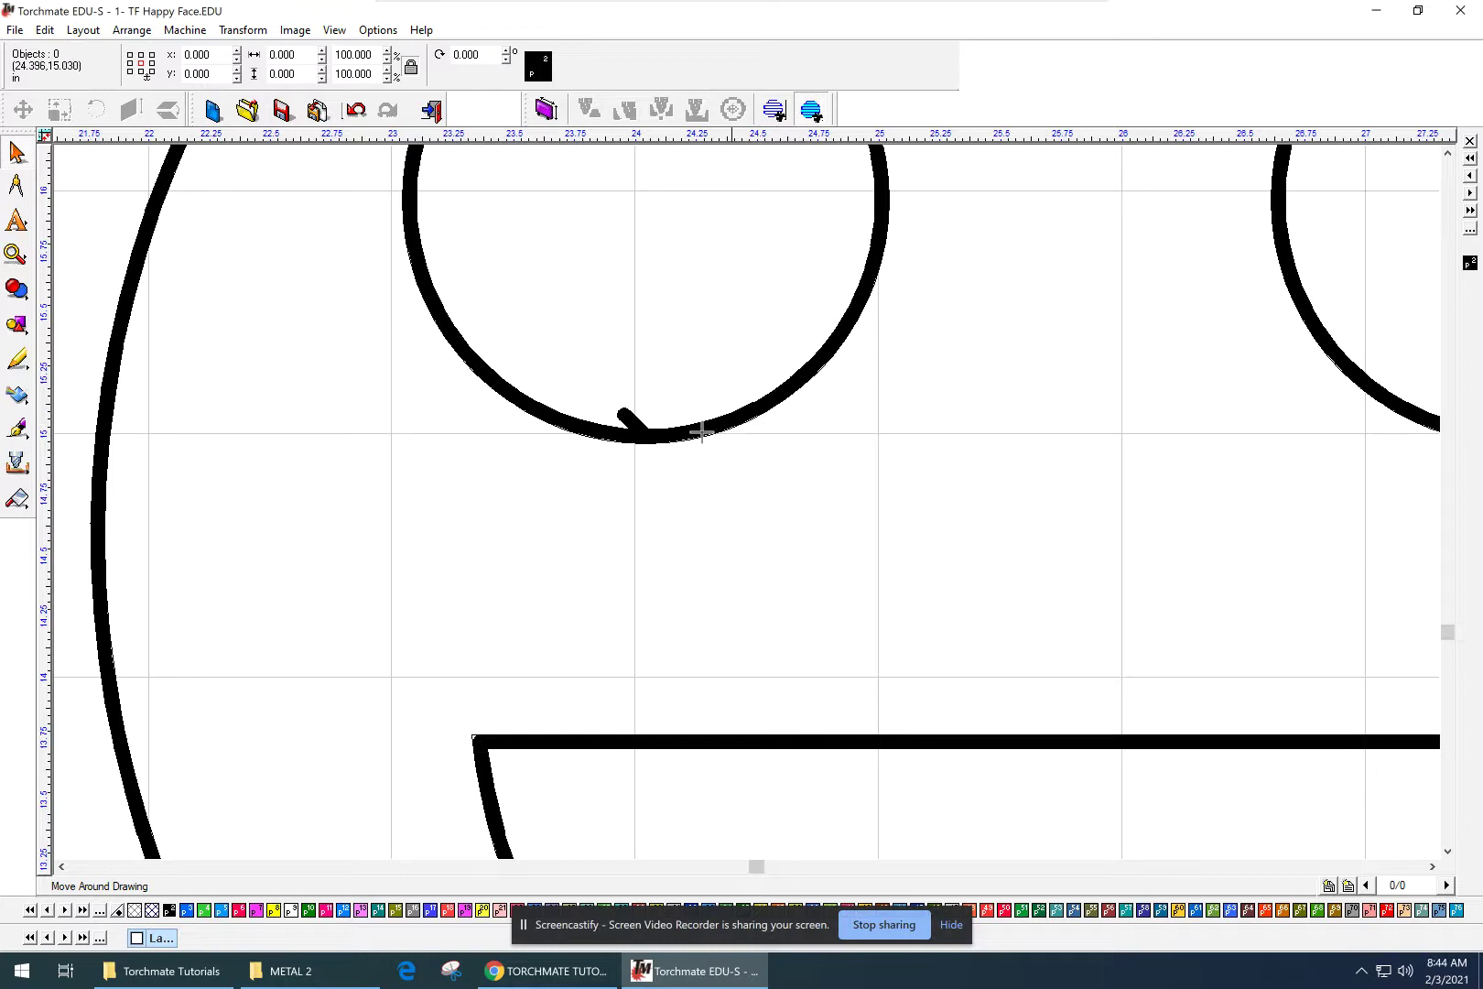
pyautogui.scroll(-3, 650, 433)
pyautogui.moveTo(910, 539); pyautogui.dragTo(815, 463, button='middle')
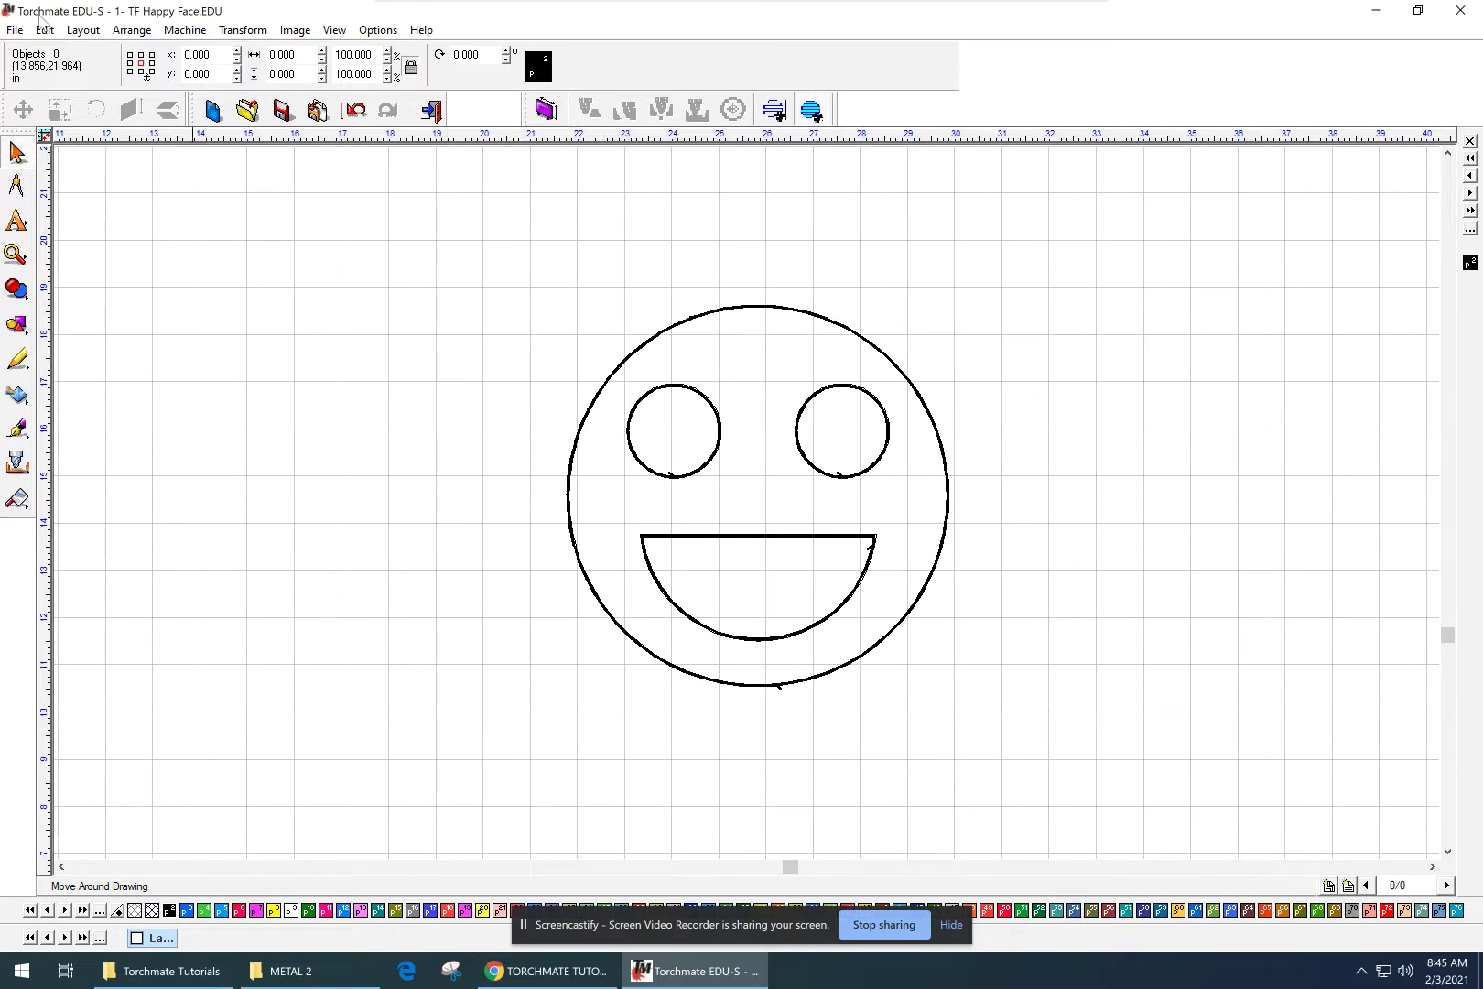
# - Undo the male tool path on the happy face, leaving the original outlines selected
pyautogui.click(48, 30)
pyautogui.click(73, 271)
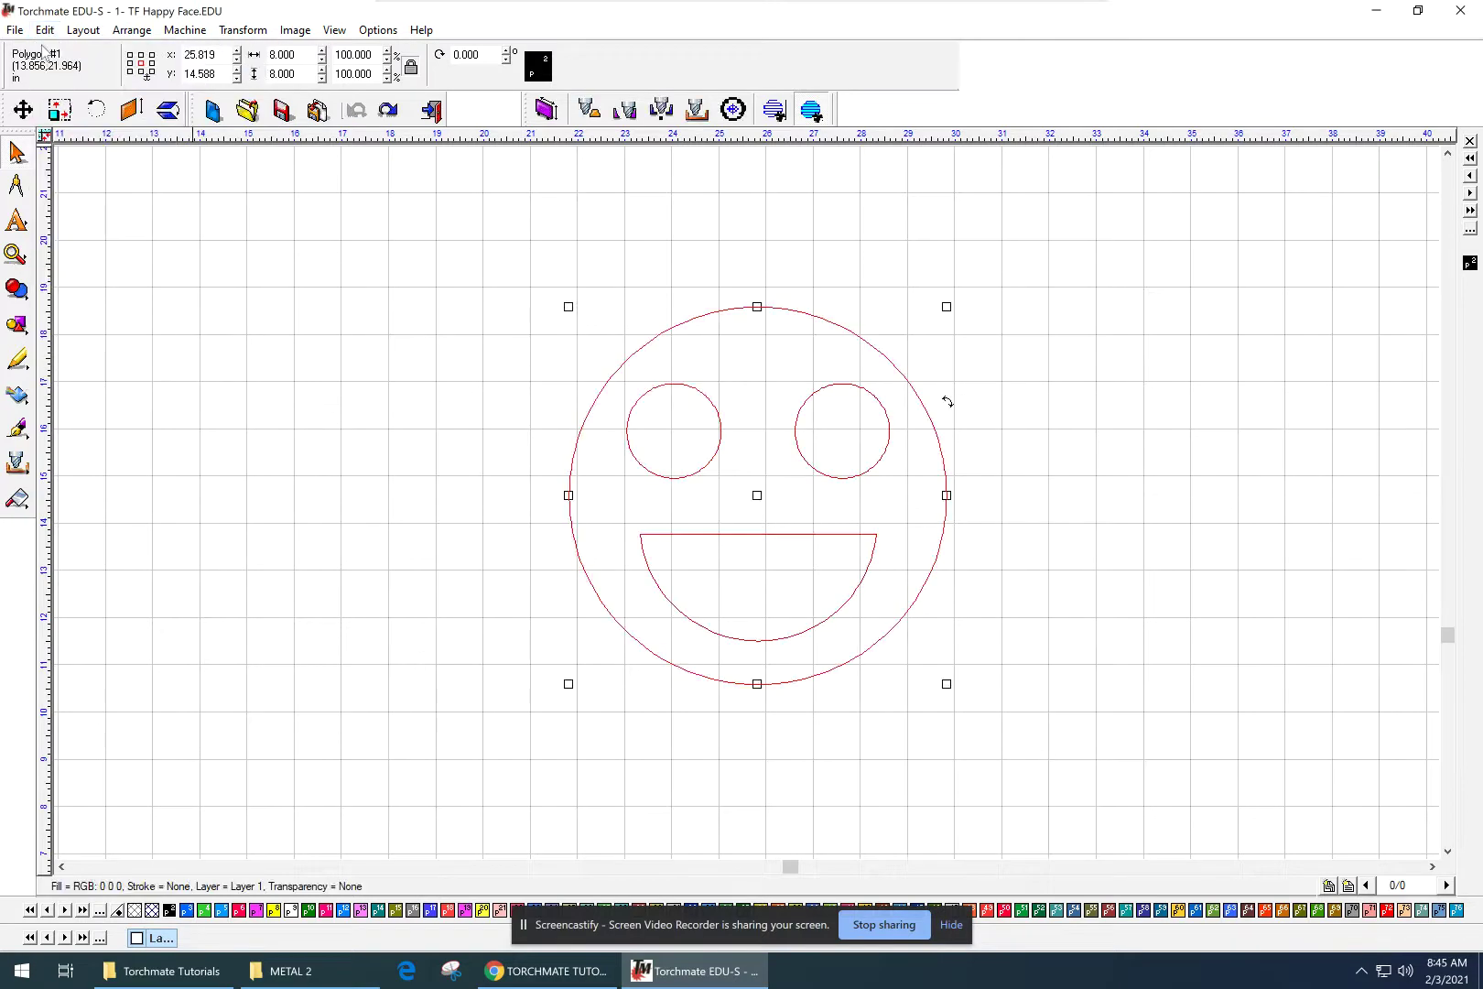
pyautogui.click(549, 328)
pyautogui.click(622, 354)
# - Start creating a female tool path for the selected happy face
pyautogui.click(45, 30)
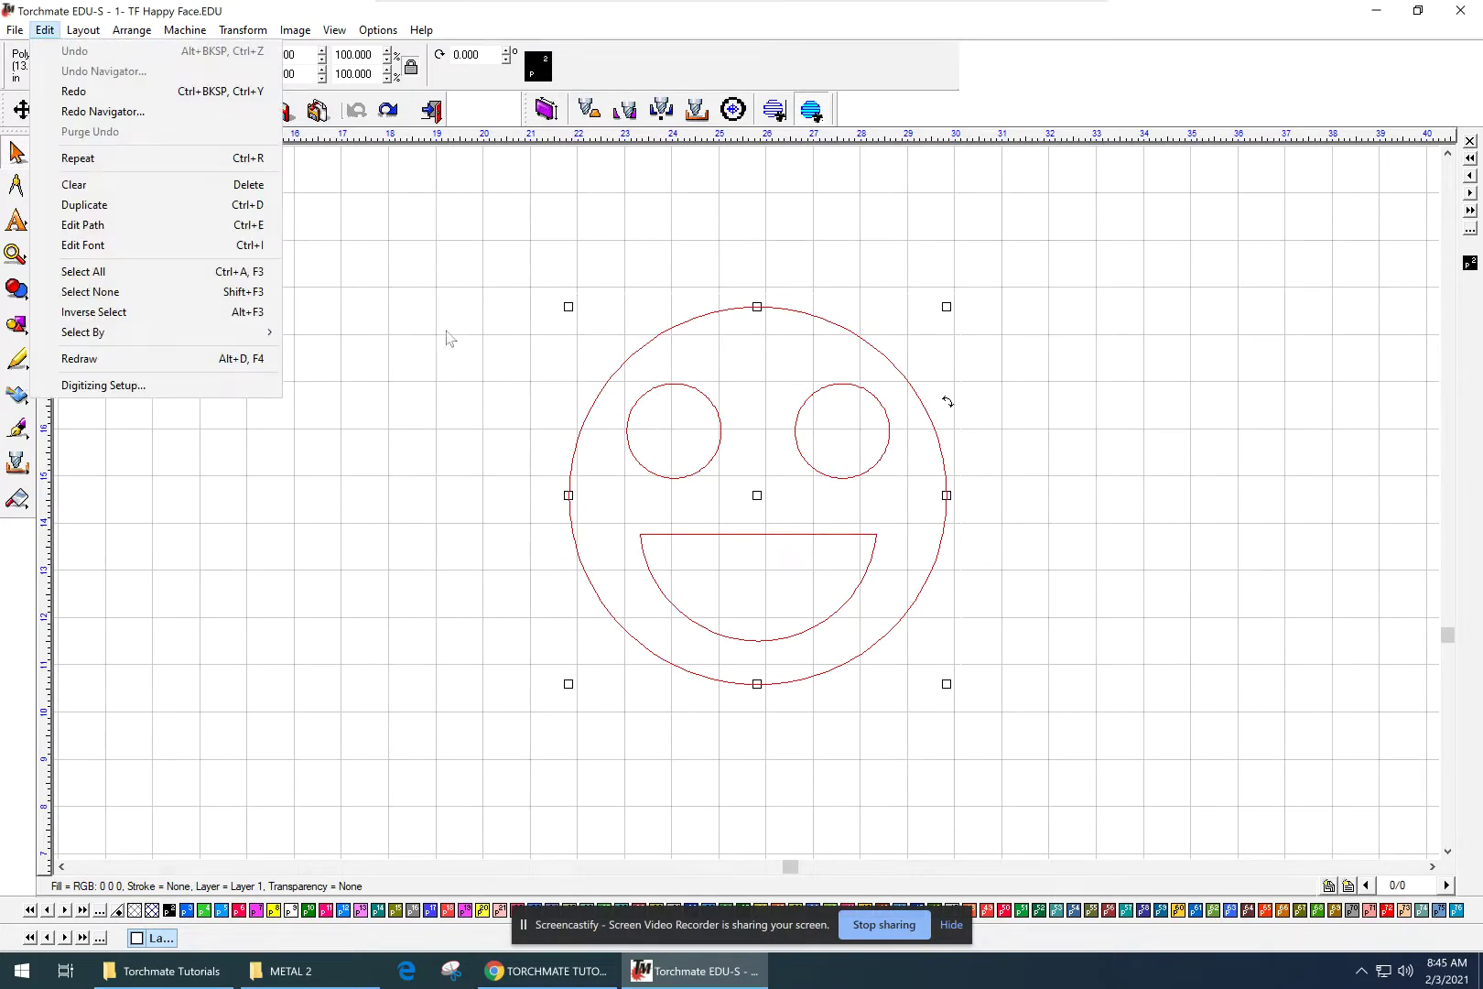
pyautogui.moveTo(119, 33)
pyautogui.moveTo(183, 31)
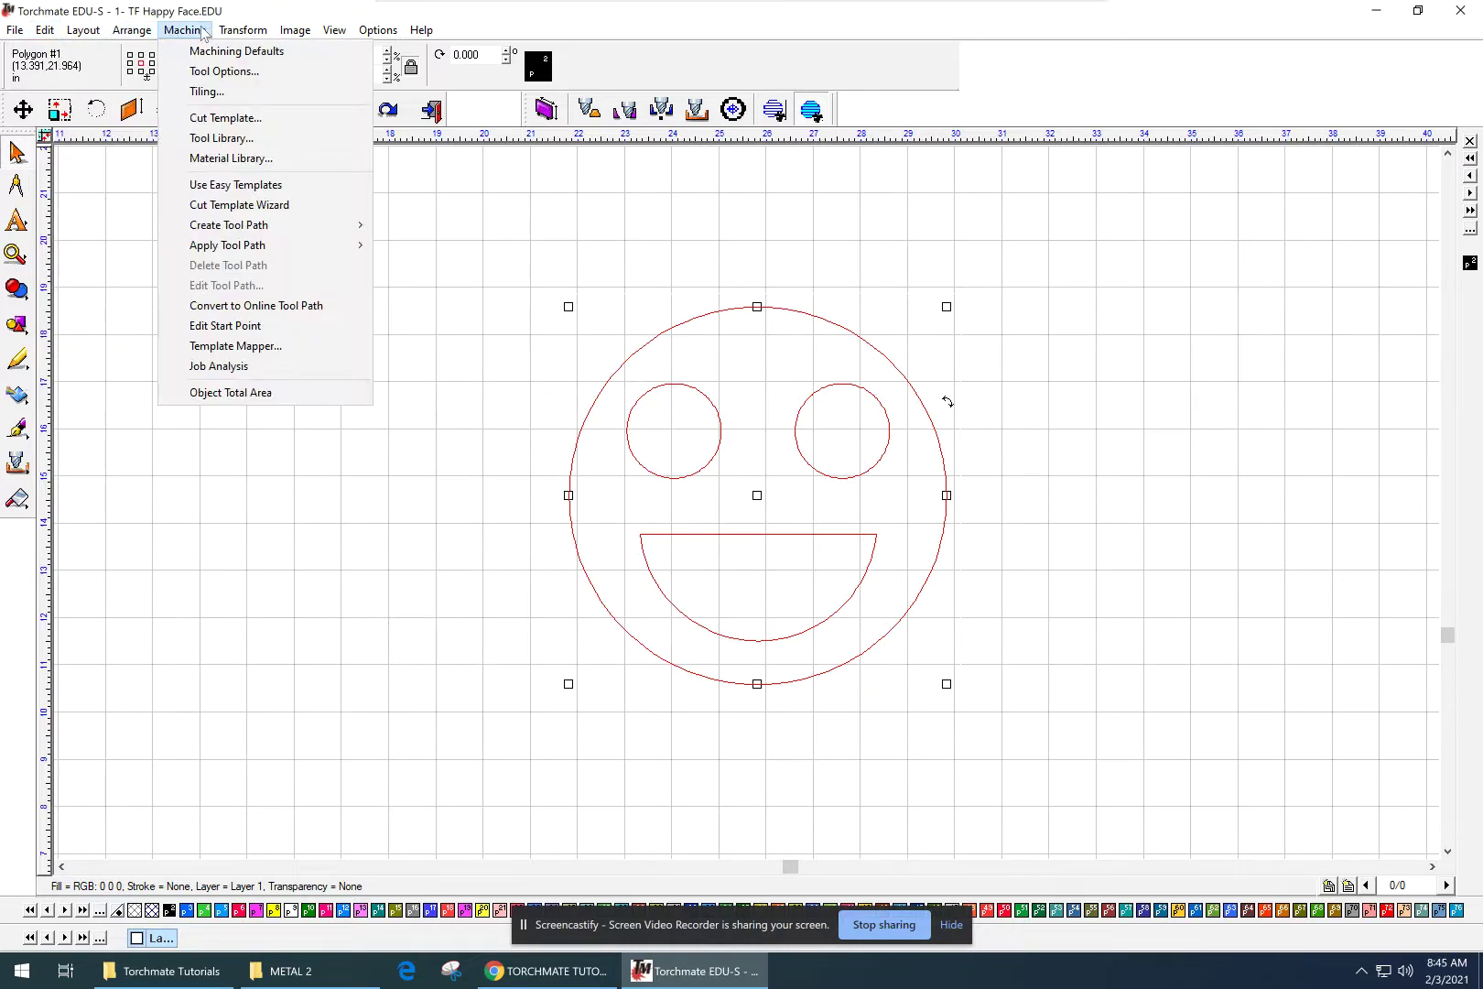
pyautogui.moveTo(243, 229)
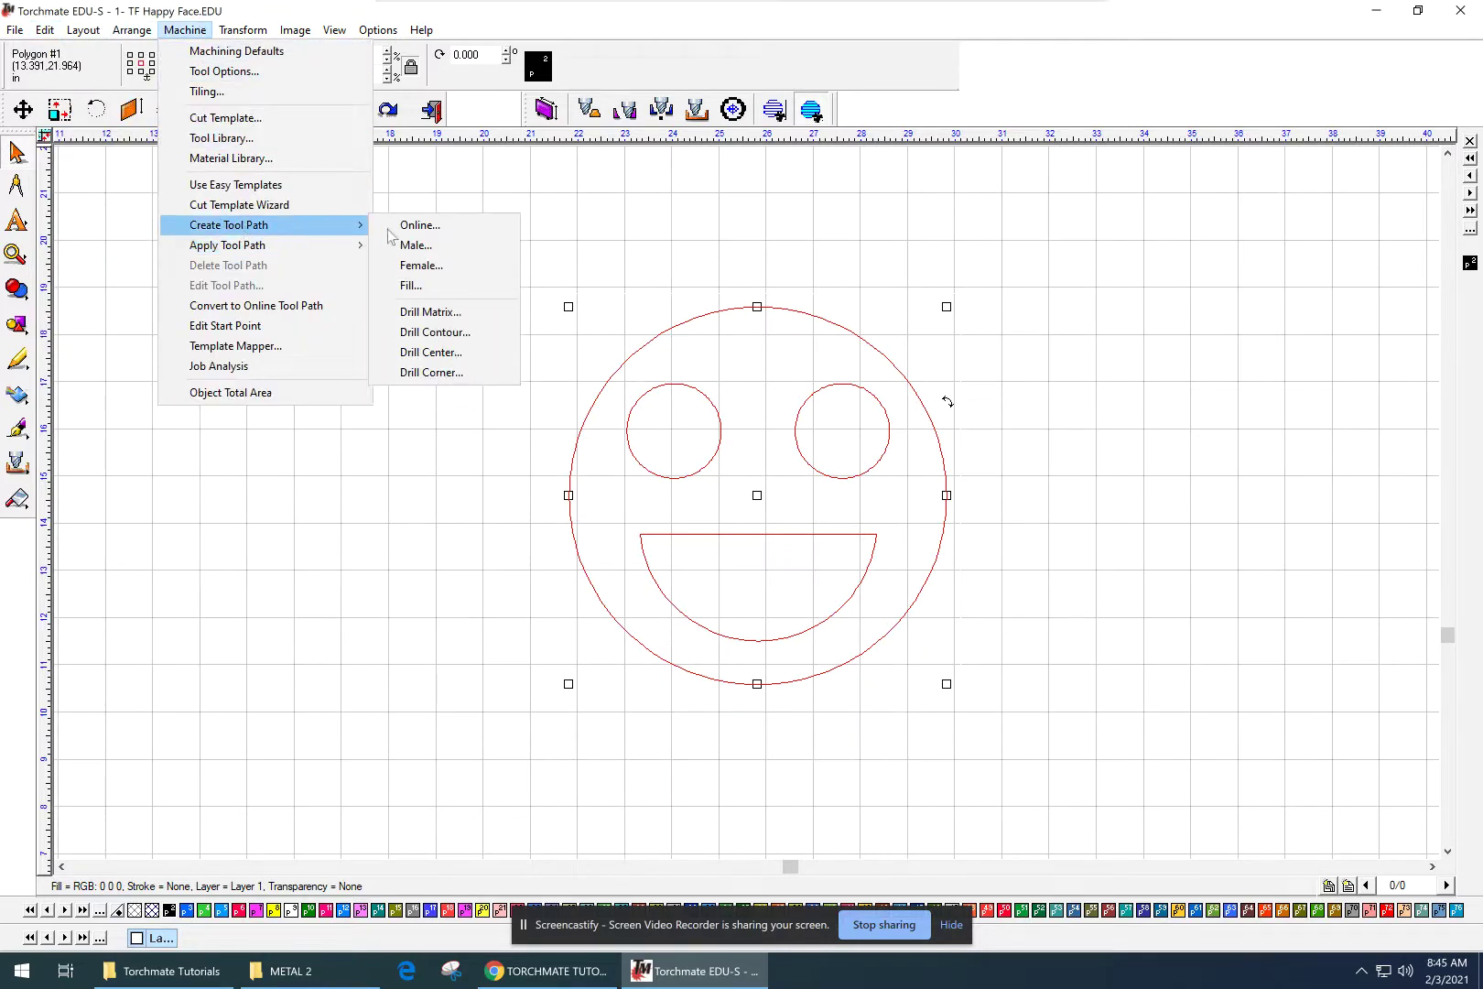
pyautogui.click(421, 266)
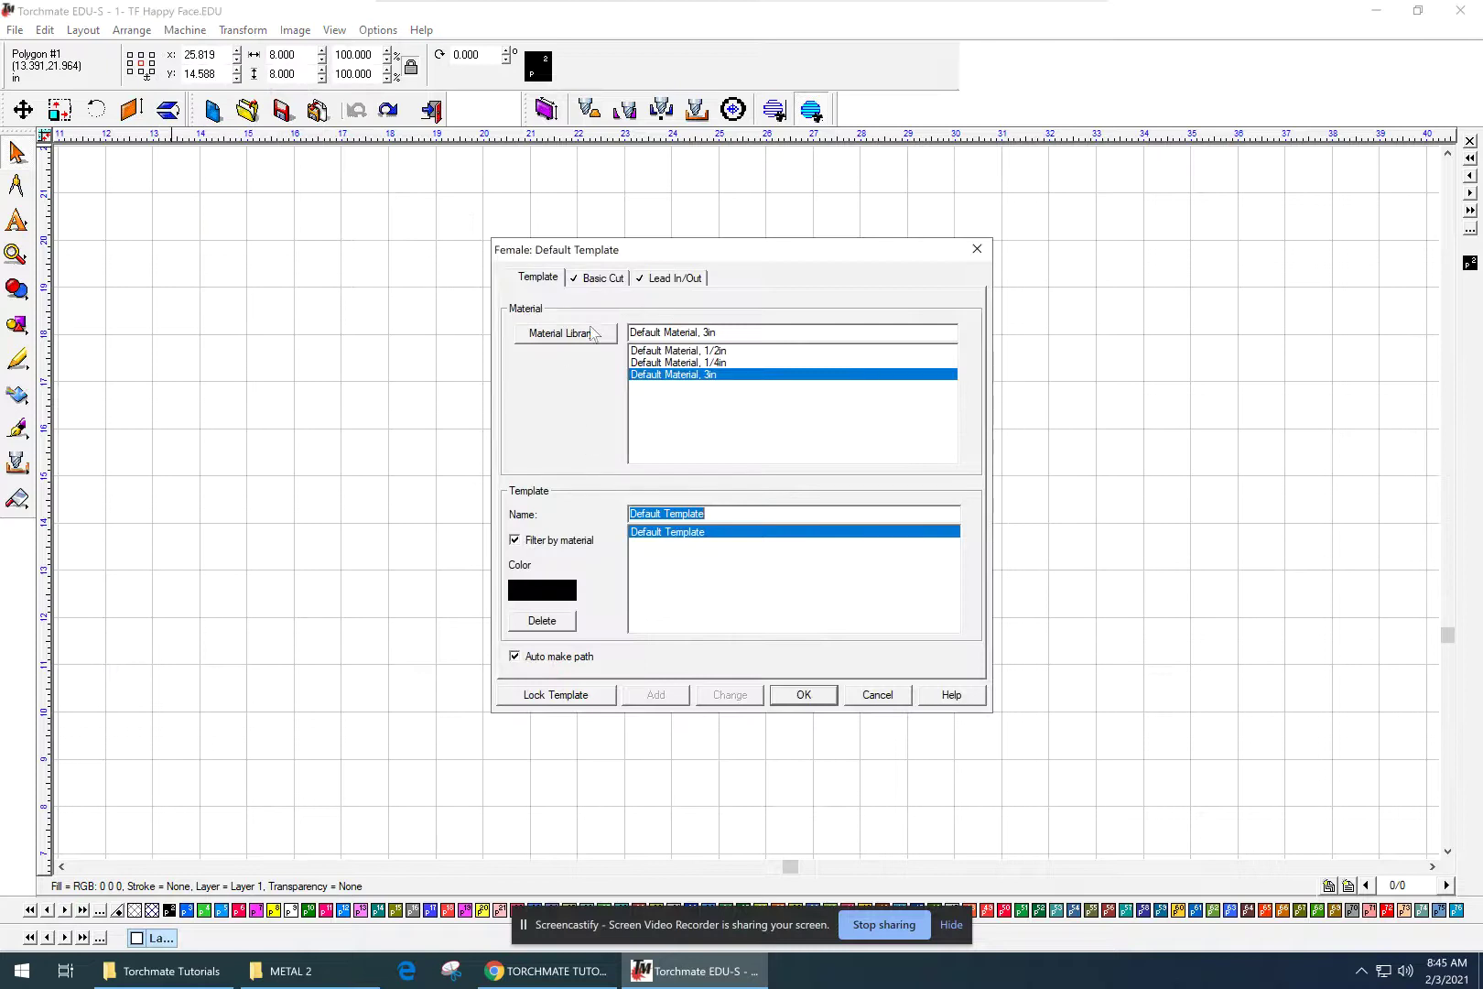
# - Set the feed rate to 100 in/min and create the female Plasma path with a 0.125 in line lead-in at 45 degrees
pyautogui.click(601, 278)
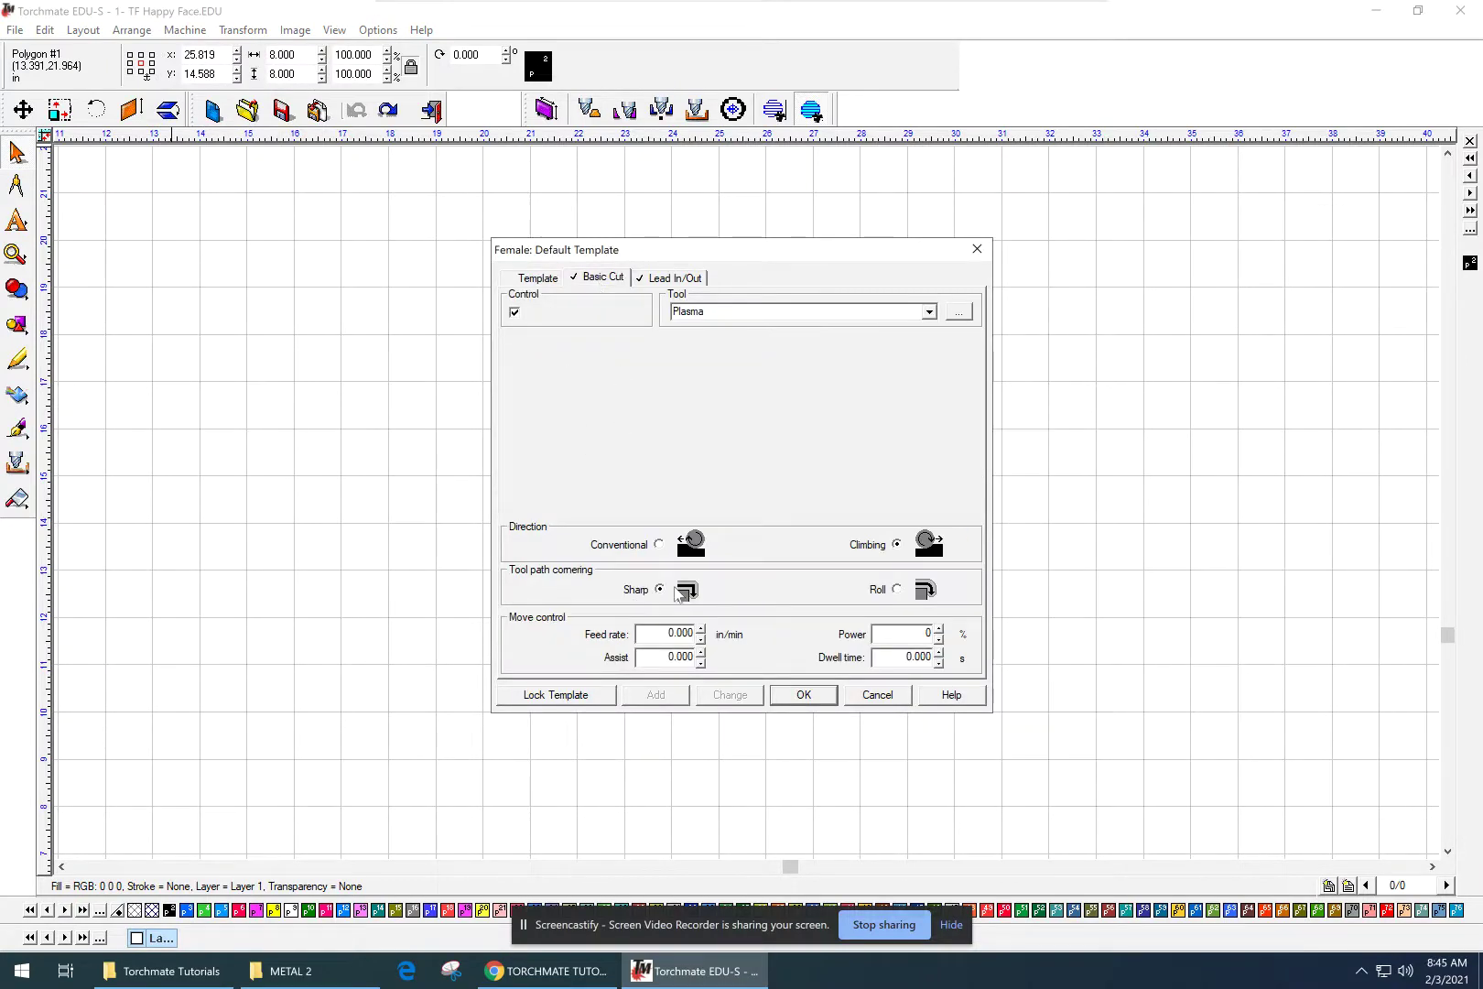
pyautogui.doubleClick(689, 632)
pyautogui.write('100')
pyautogui.click(686, 277)
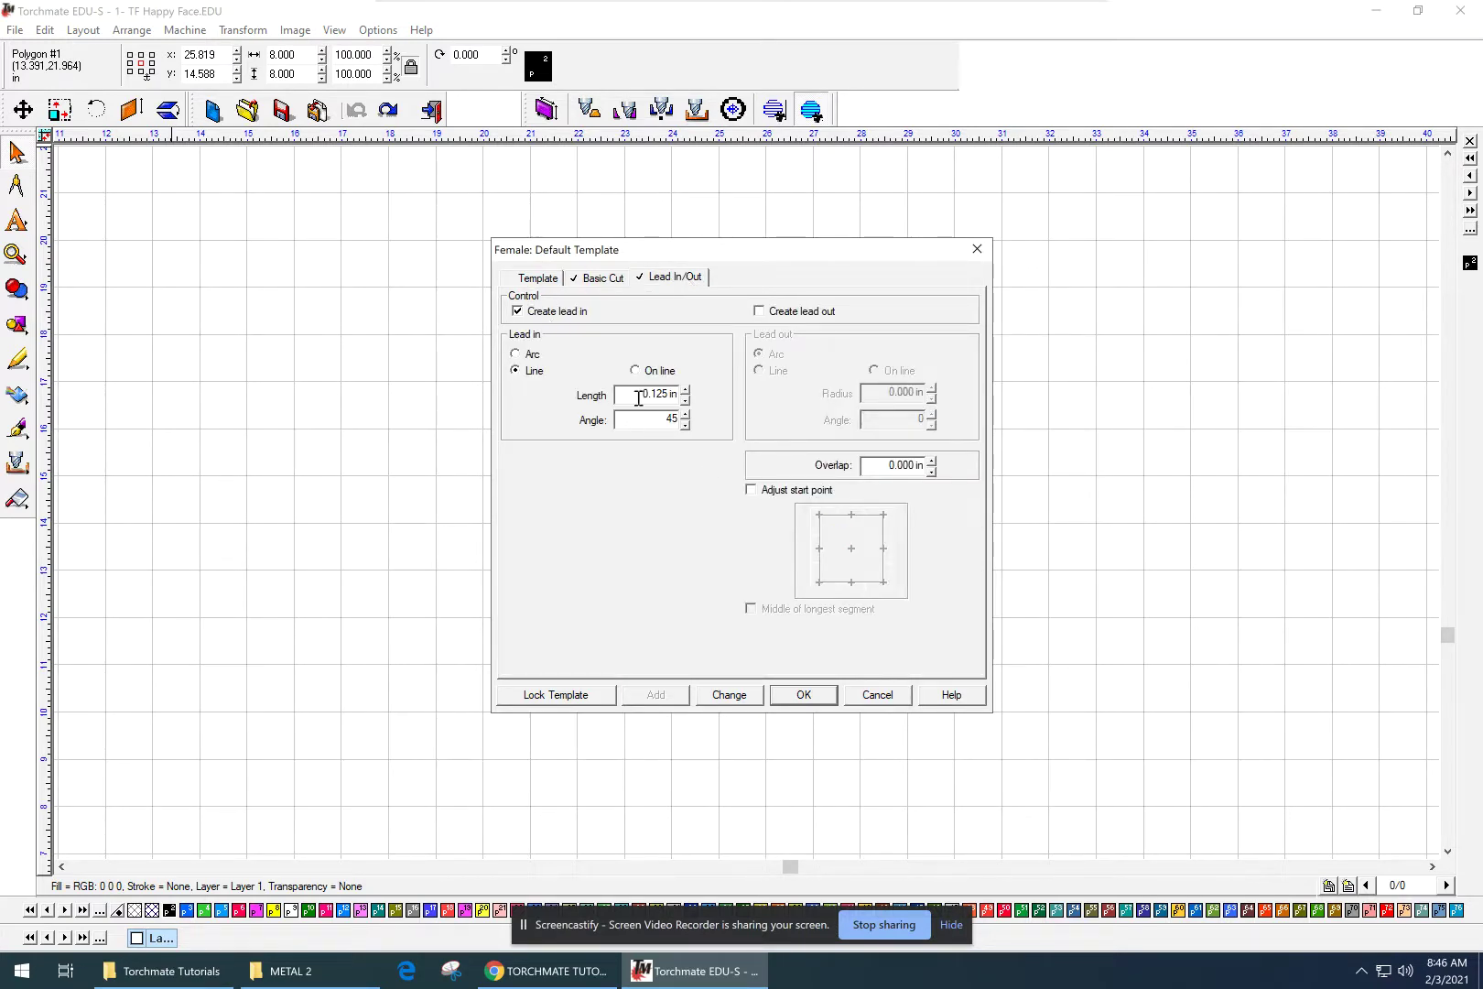
pyautogui.click(803, 694)
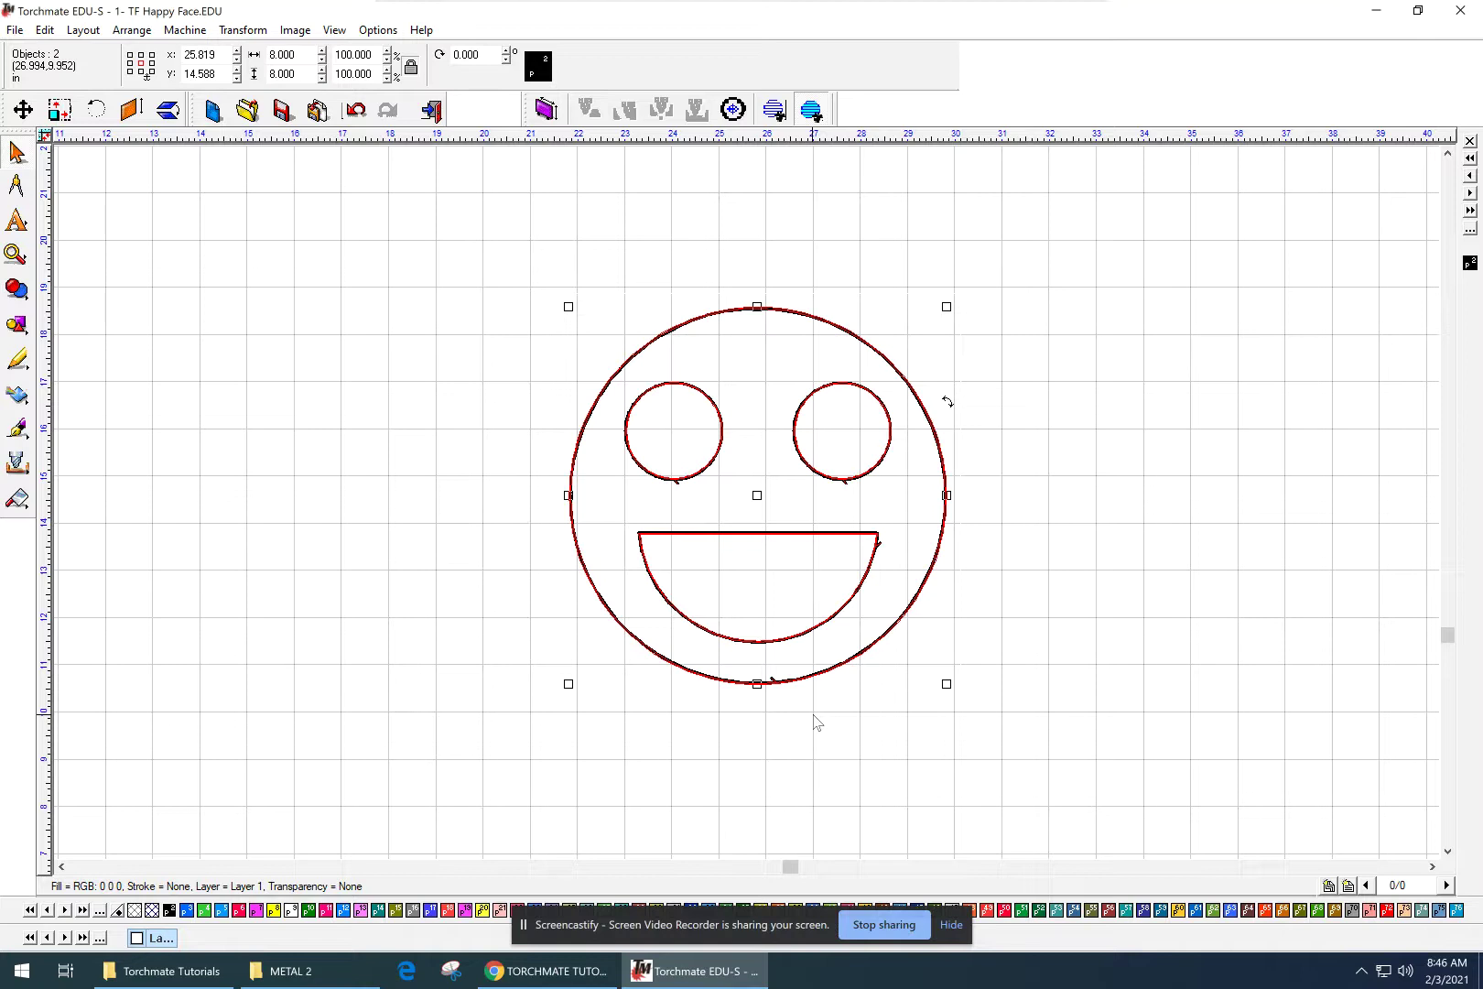
# - Examine the female tool path's lead-ins on the eyes, mouth and outer circle of the happy face
pyautogui.click(816, 722)
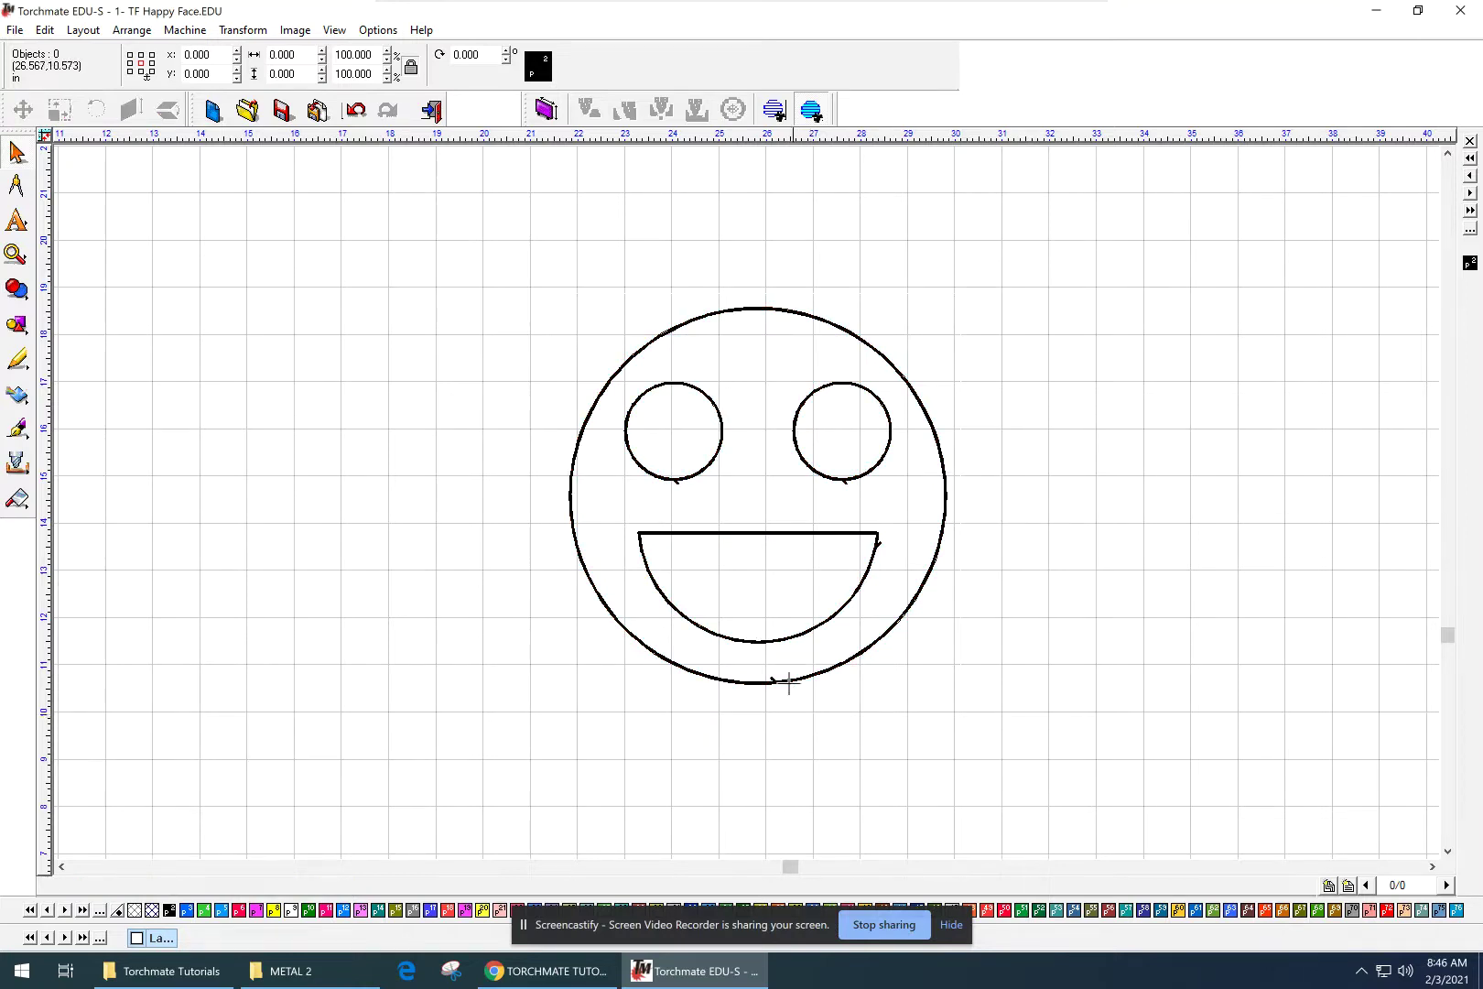
pyautogui.scroll(-3, 747, 509)
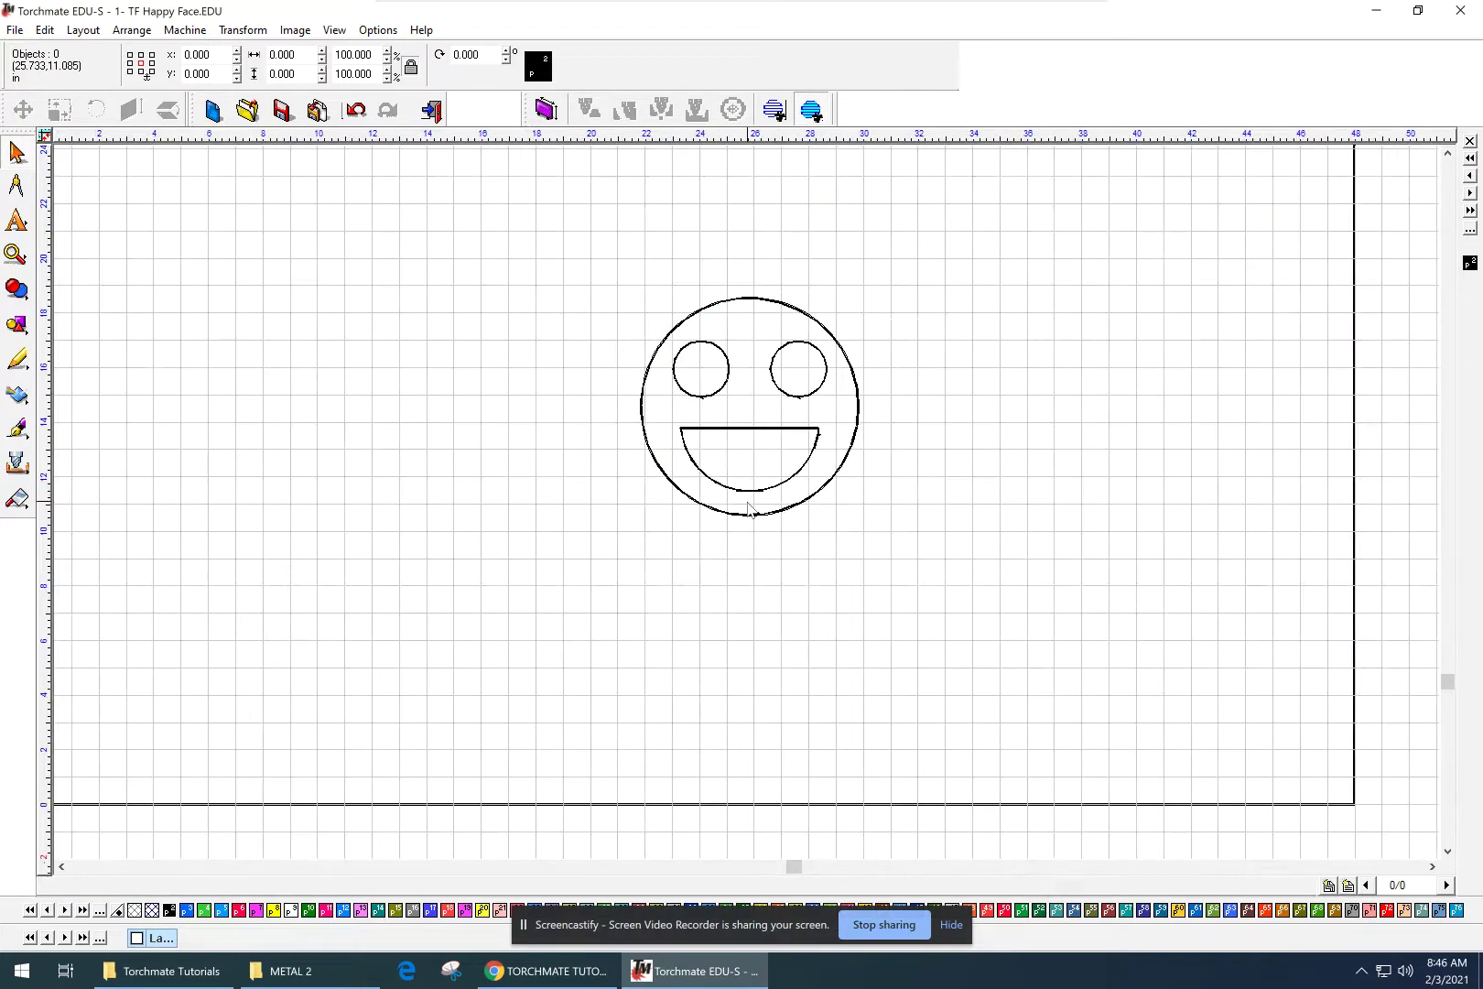
pyautogui.moveTo(819, 441); pyautogui.dragTo(828, 585, button='middle')
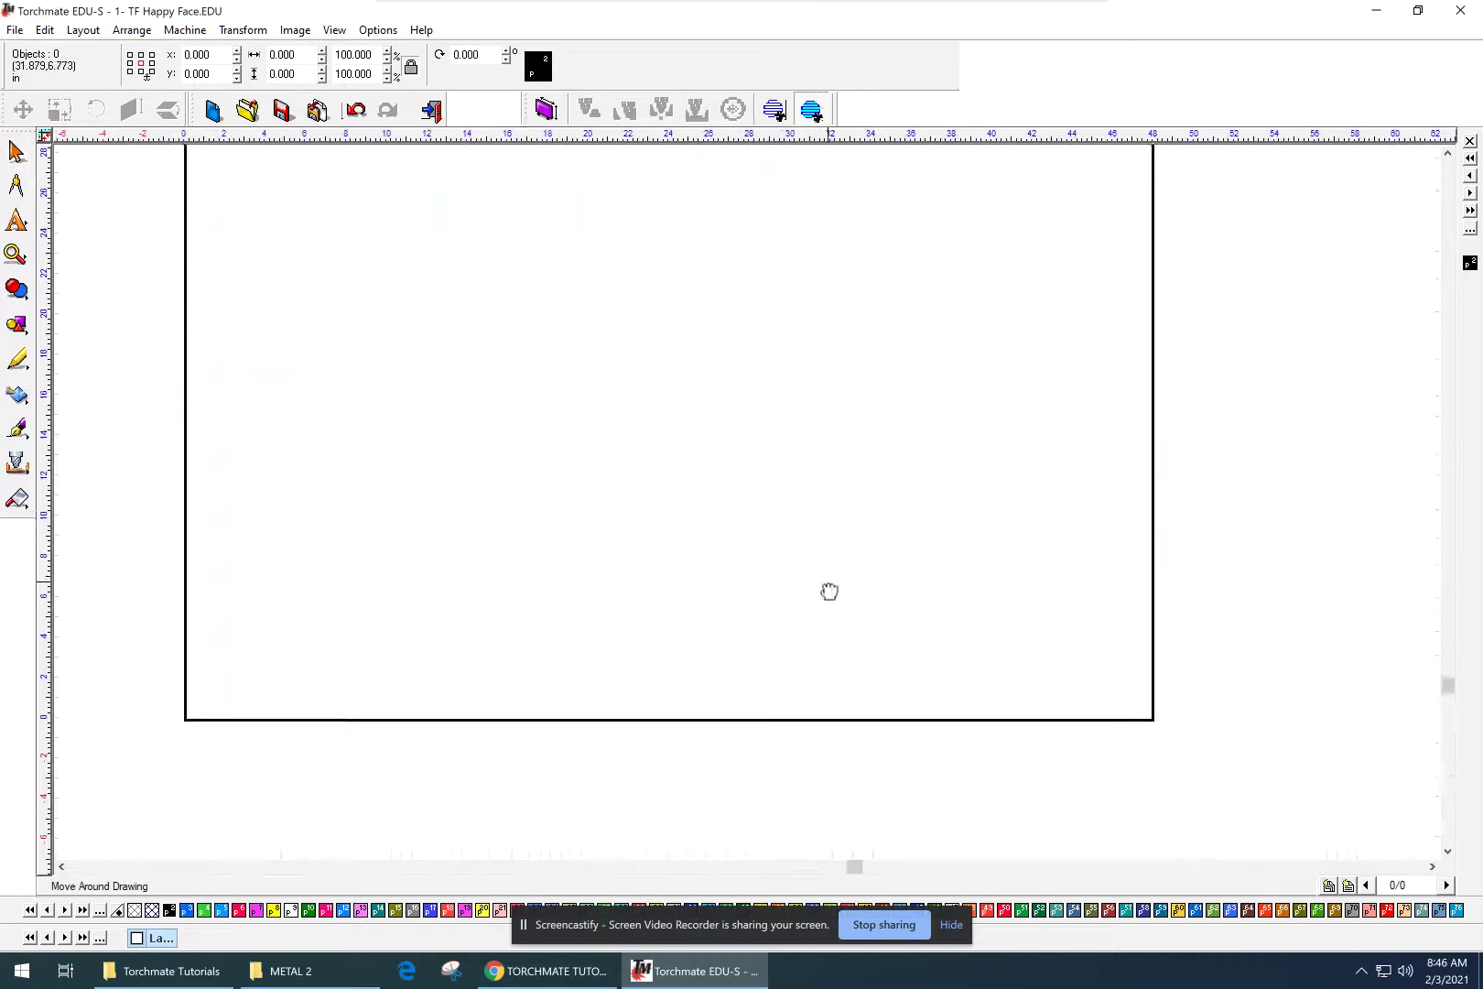
pyautogui.scroll(3, 758, 464)
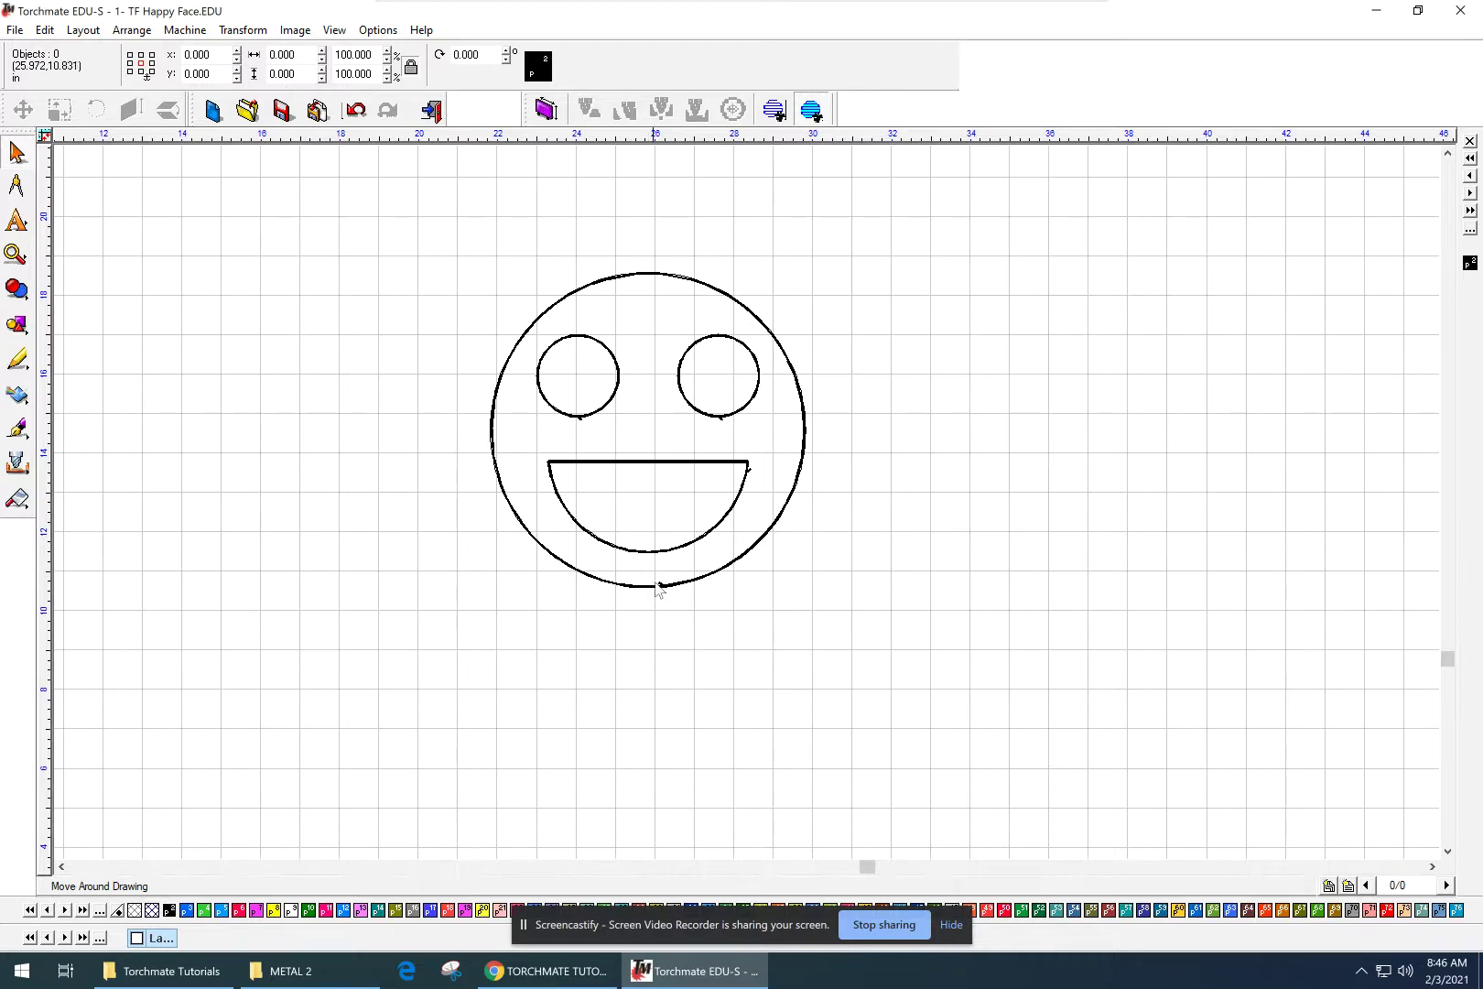
pyautogui.scroll(2, 658, 588)
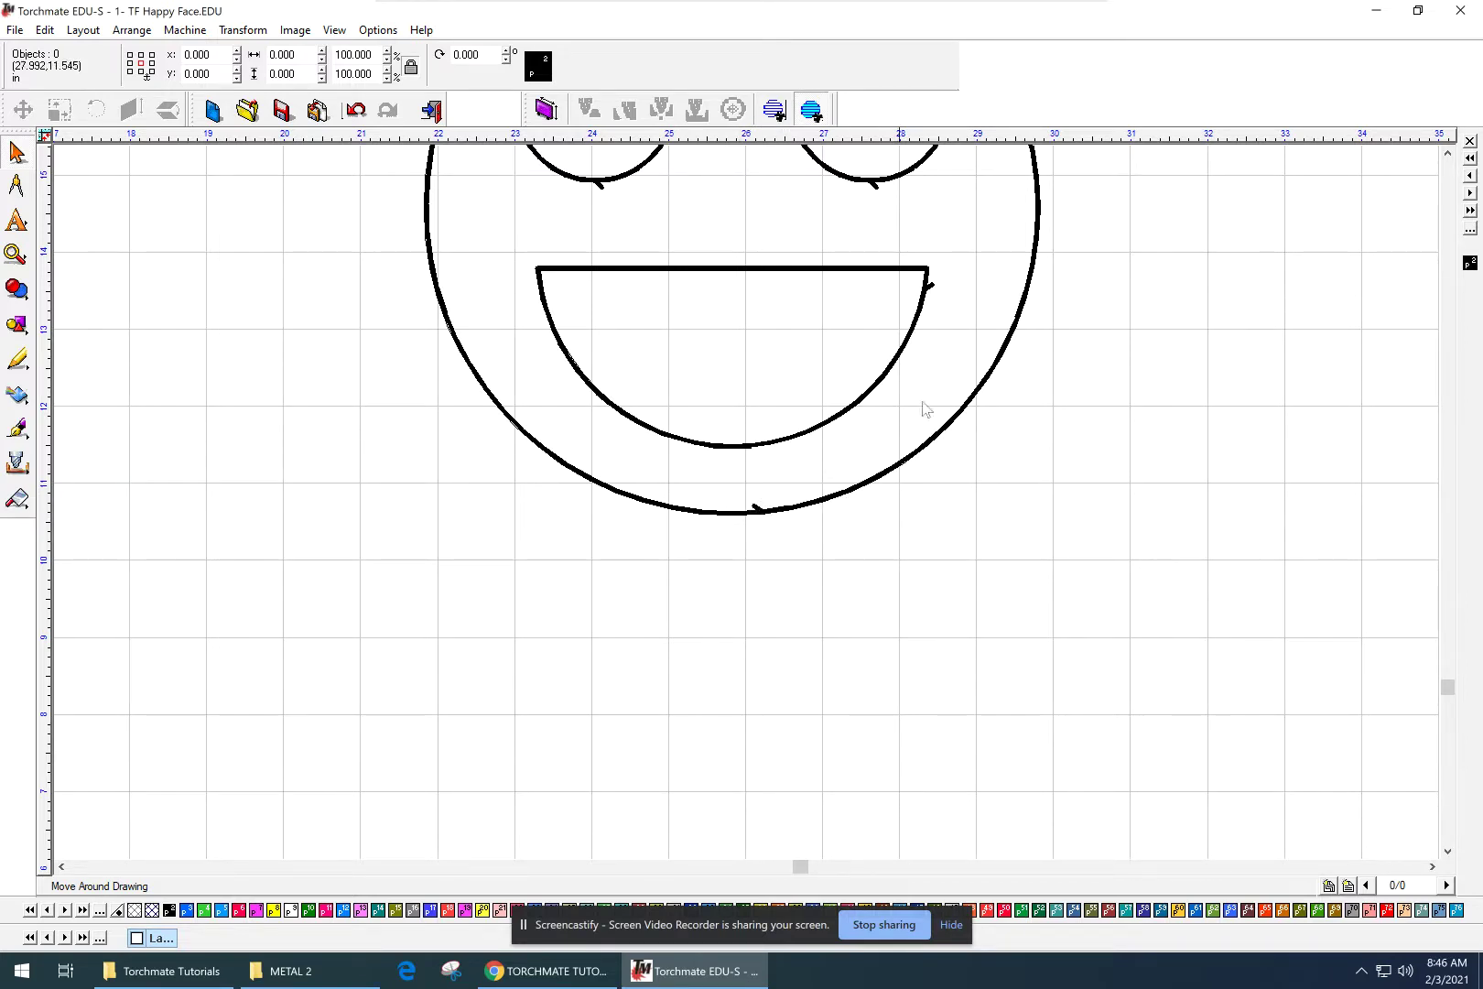
pyautogui.scroll(3, 956, 453)
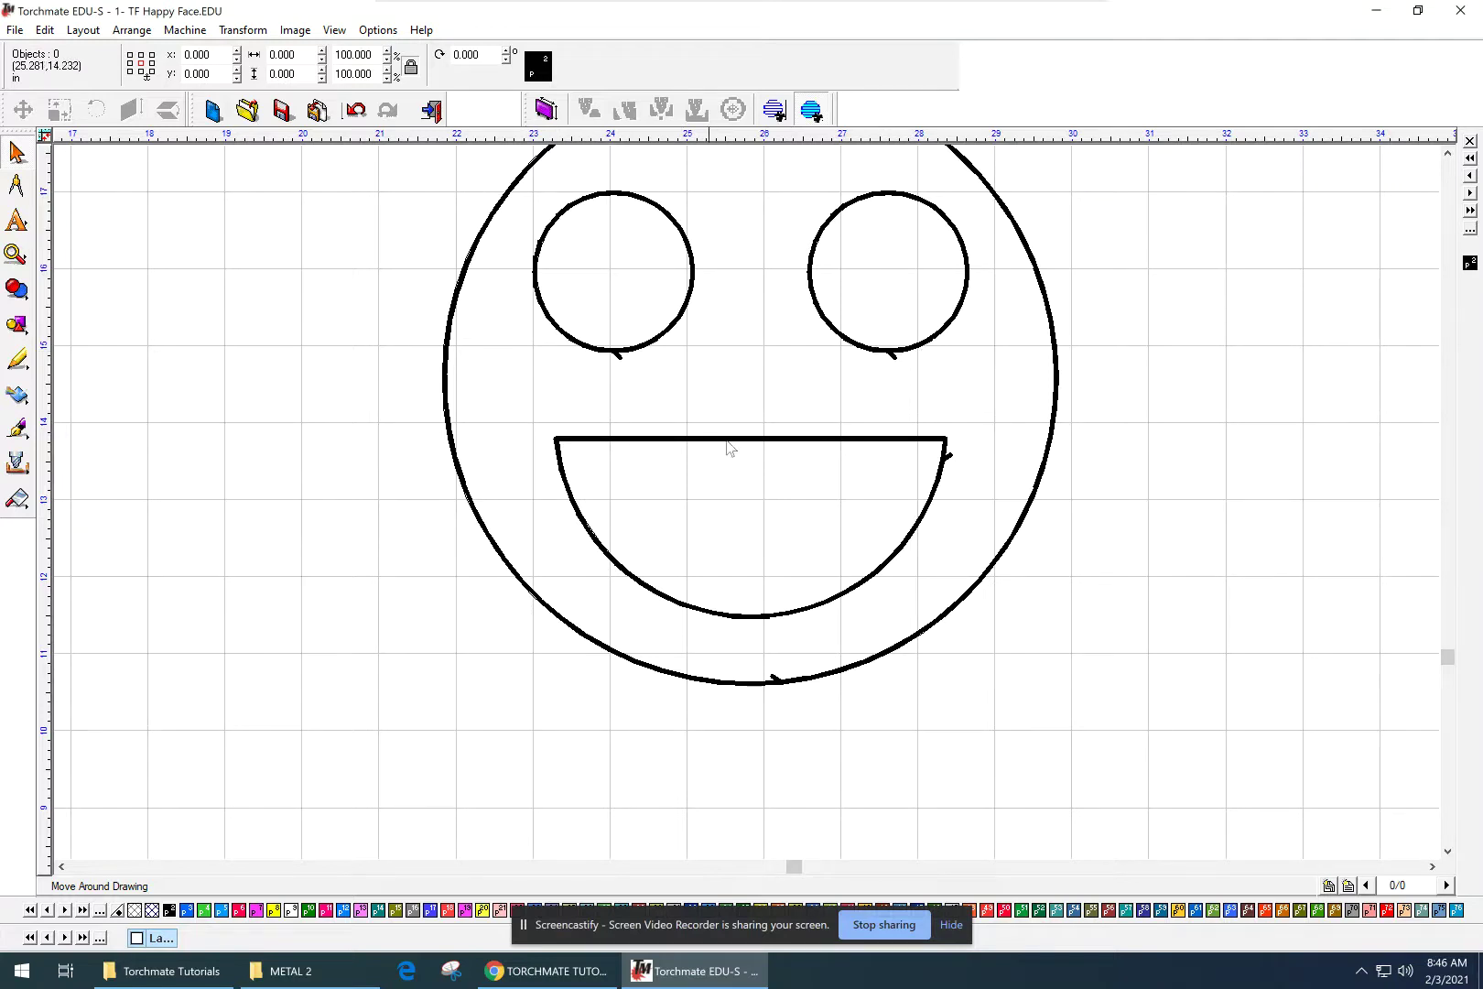
pyautogui.moveTo(915, 364); pyautogui.dragTo(737, 460, button='middle')
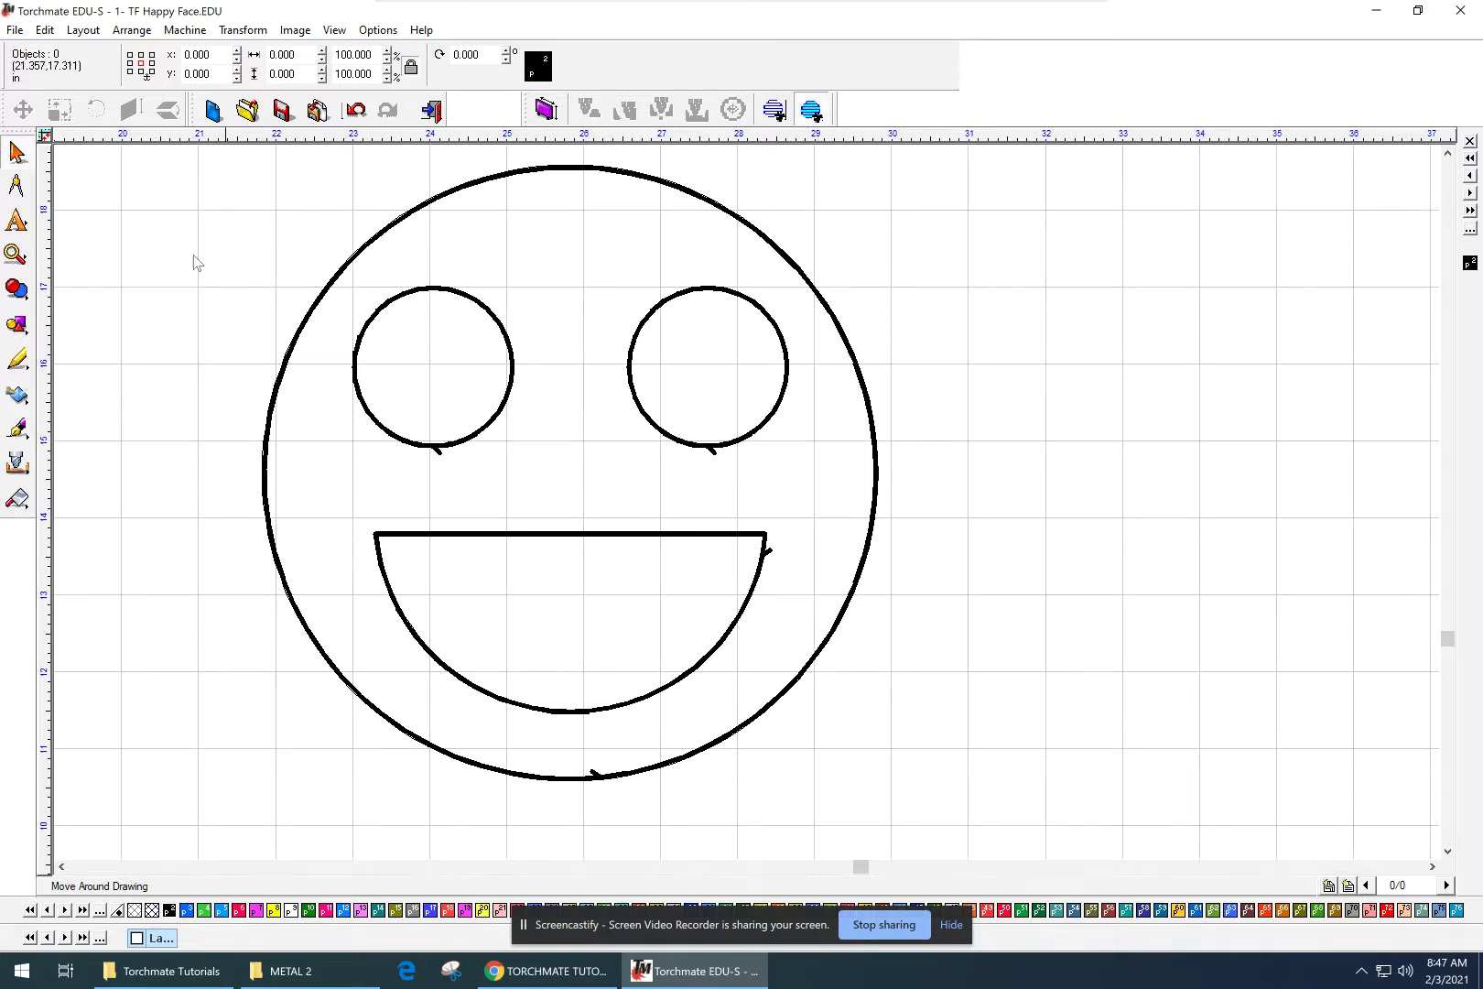
# - Undo the female tool path on the happy face
pyautogui.click(44, 29)
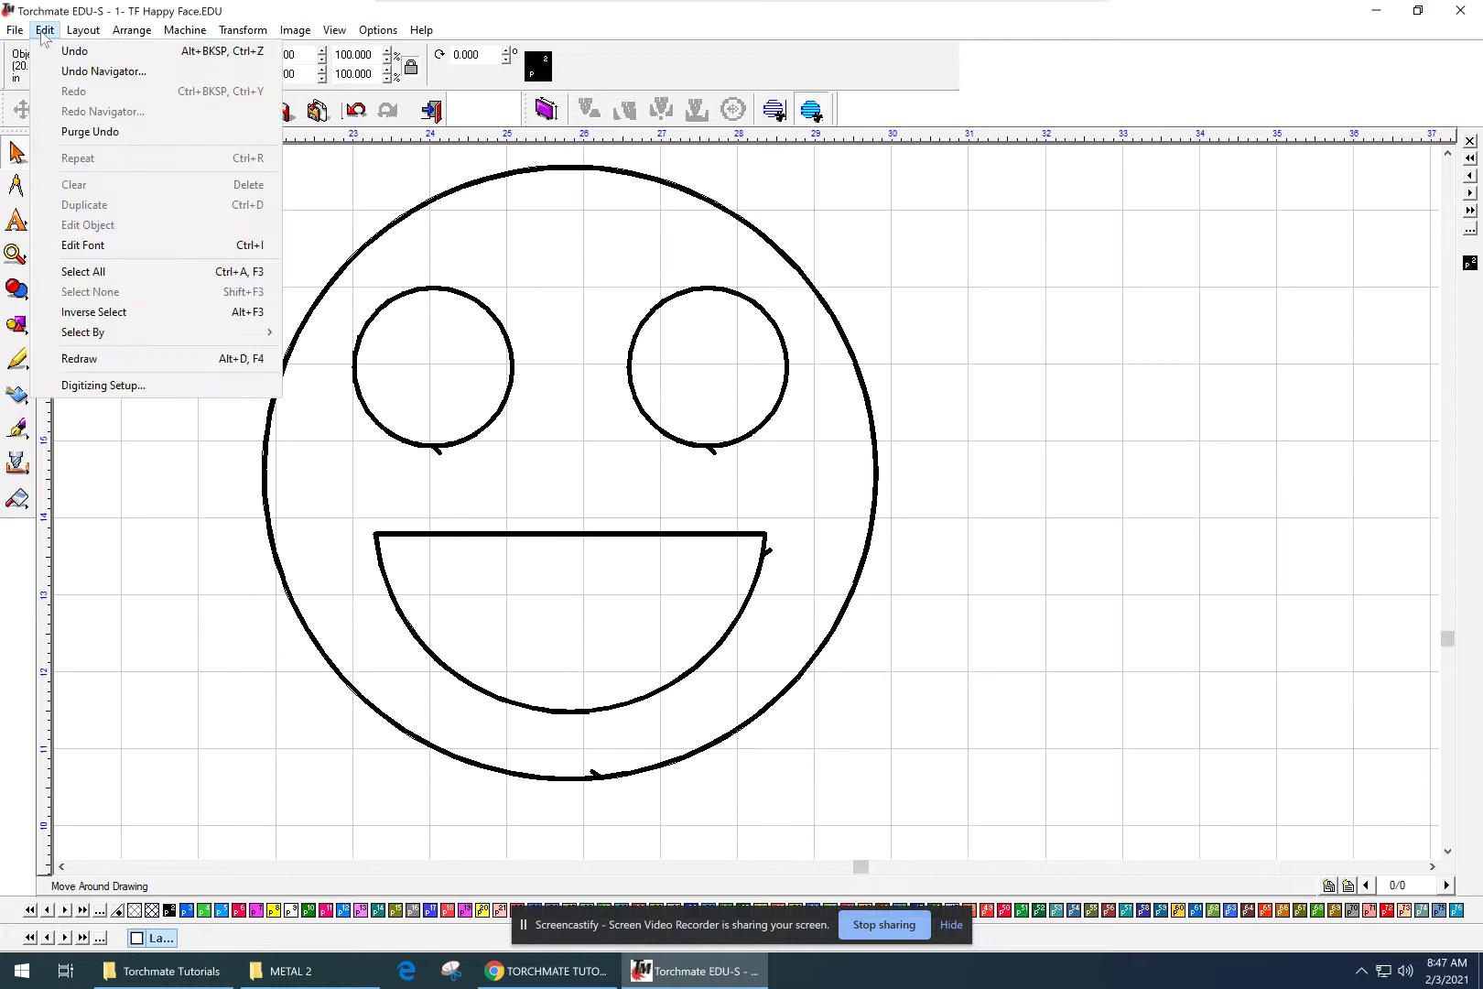
pyautogui.click(75, 50)
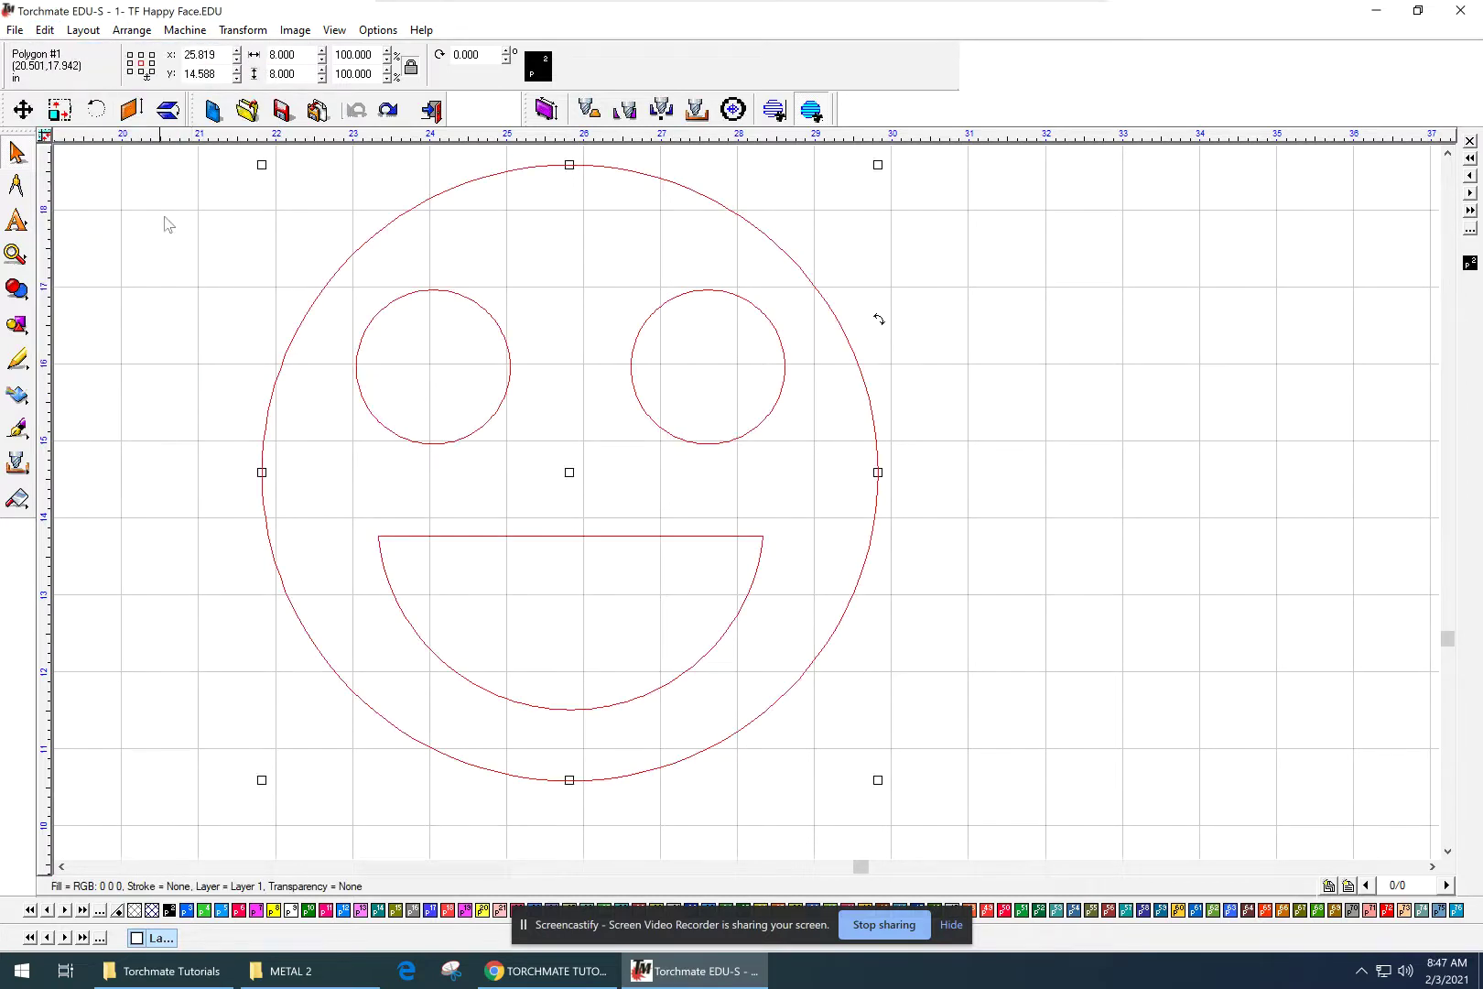
# - Create an online Plasma tool path for the happy face with a 100 in/min feed rate and no lead-in or lead-out
pyautogui.click(44, 30)
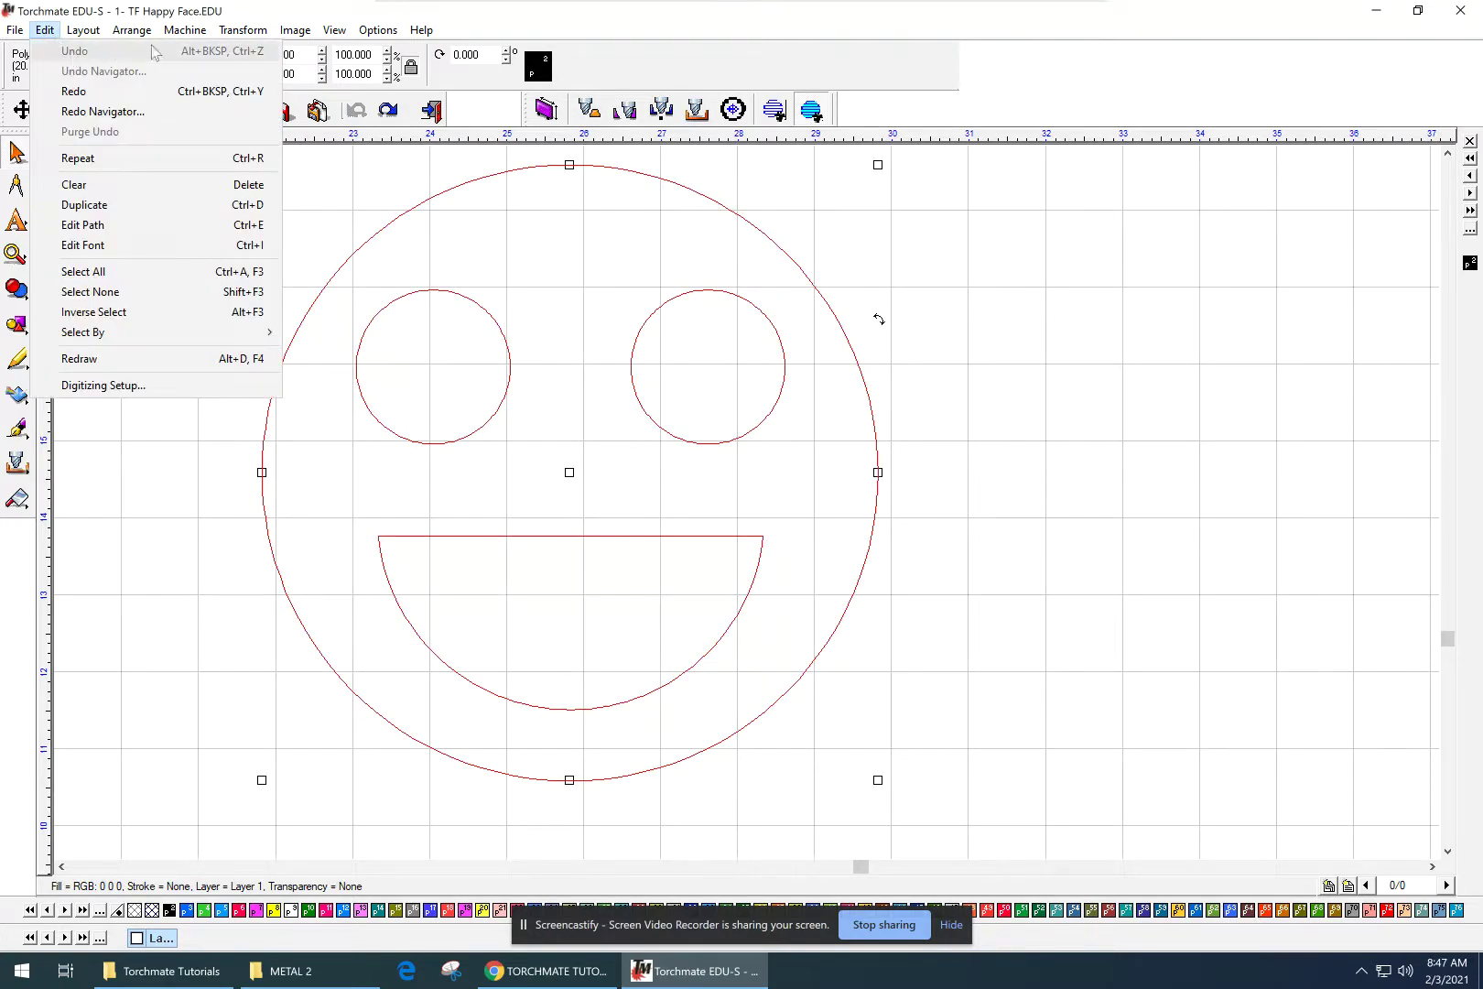
pyautogui.moveTo(179, 36)
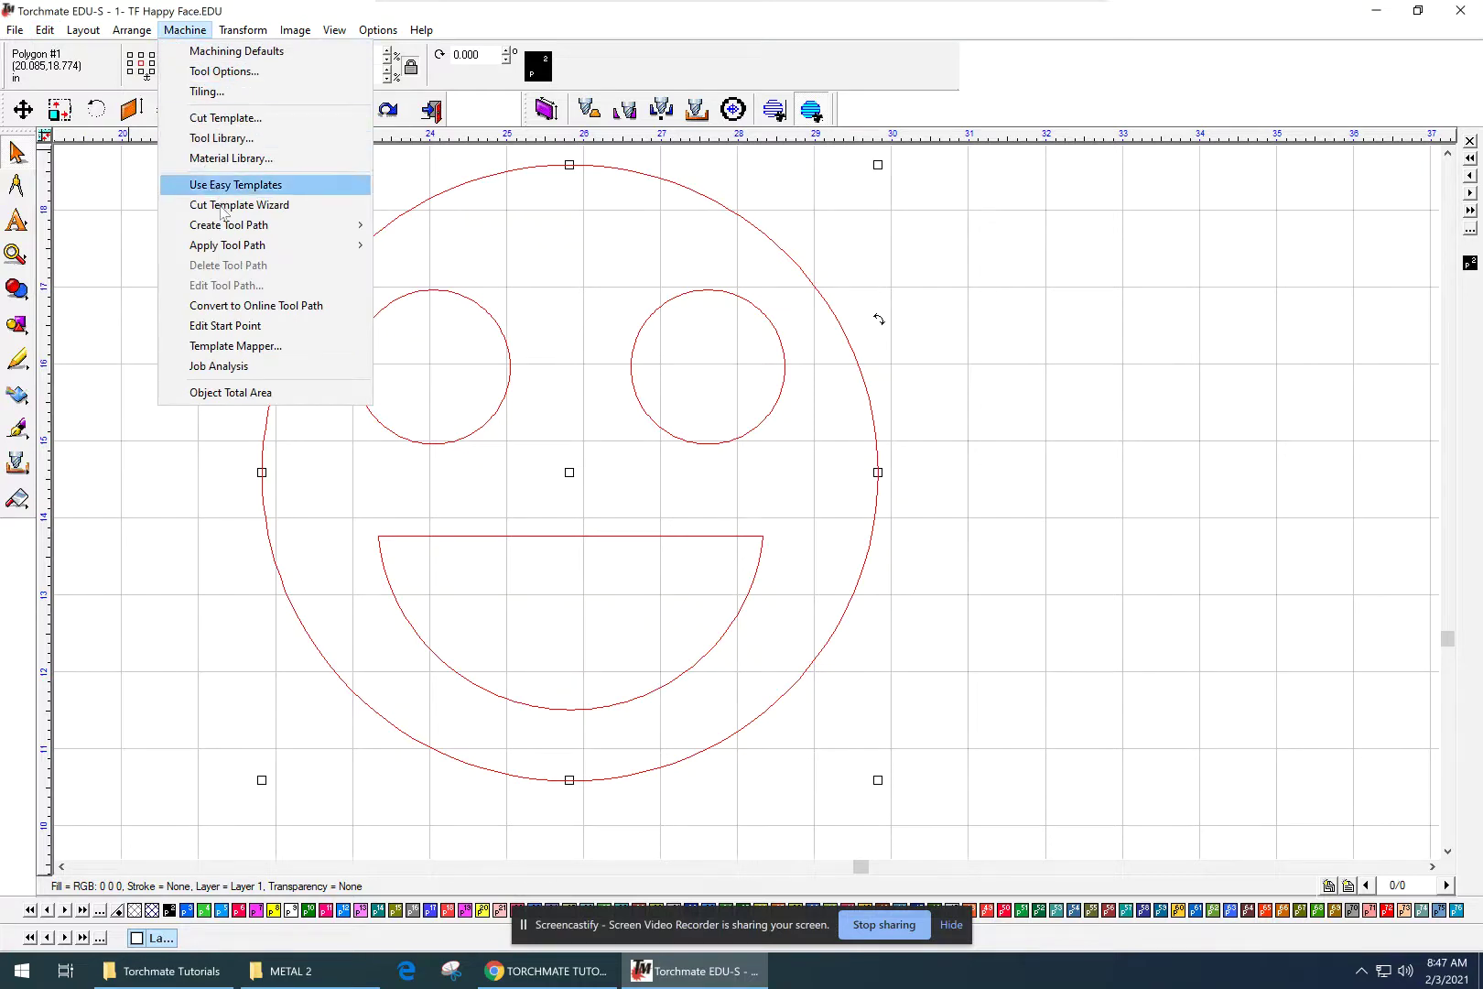
pyautogui.moveTo(229, 225)
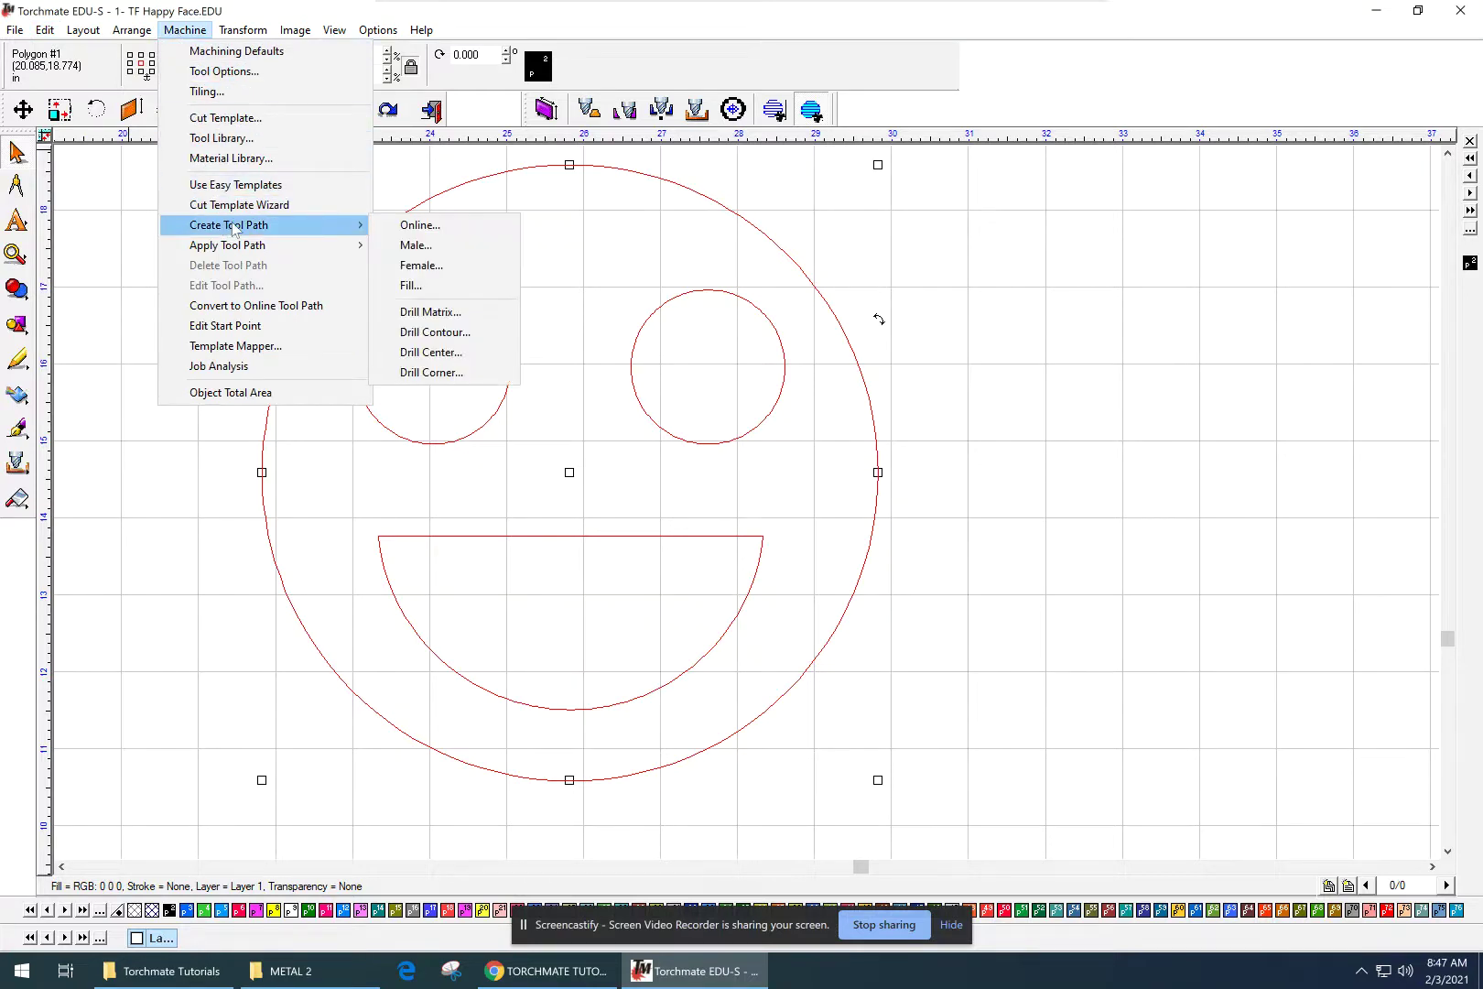
pyautogui.click(421, 226)
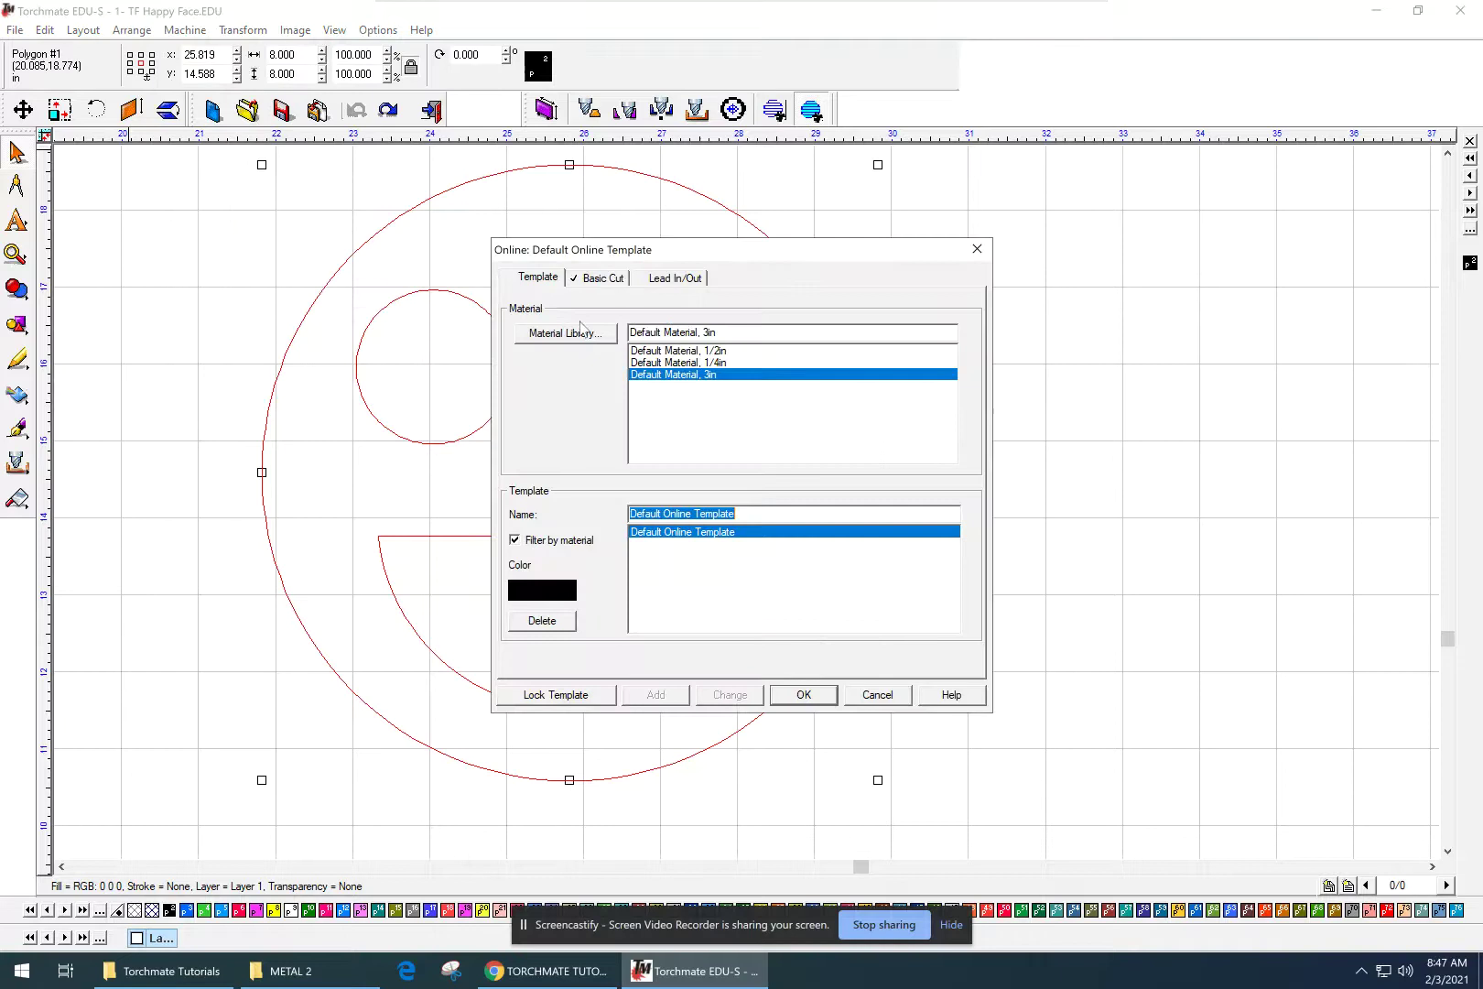
pyautogui.click(604, 278)
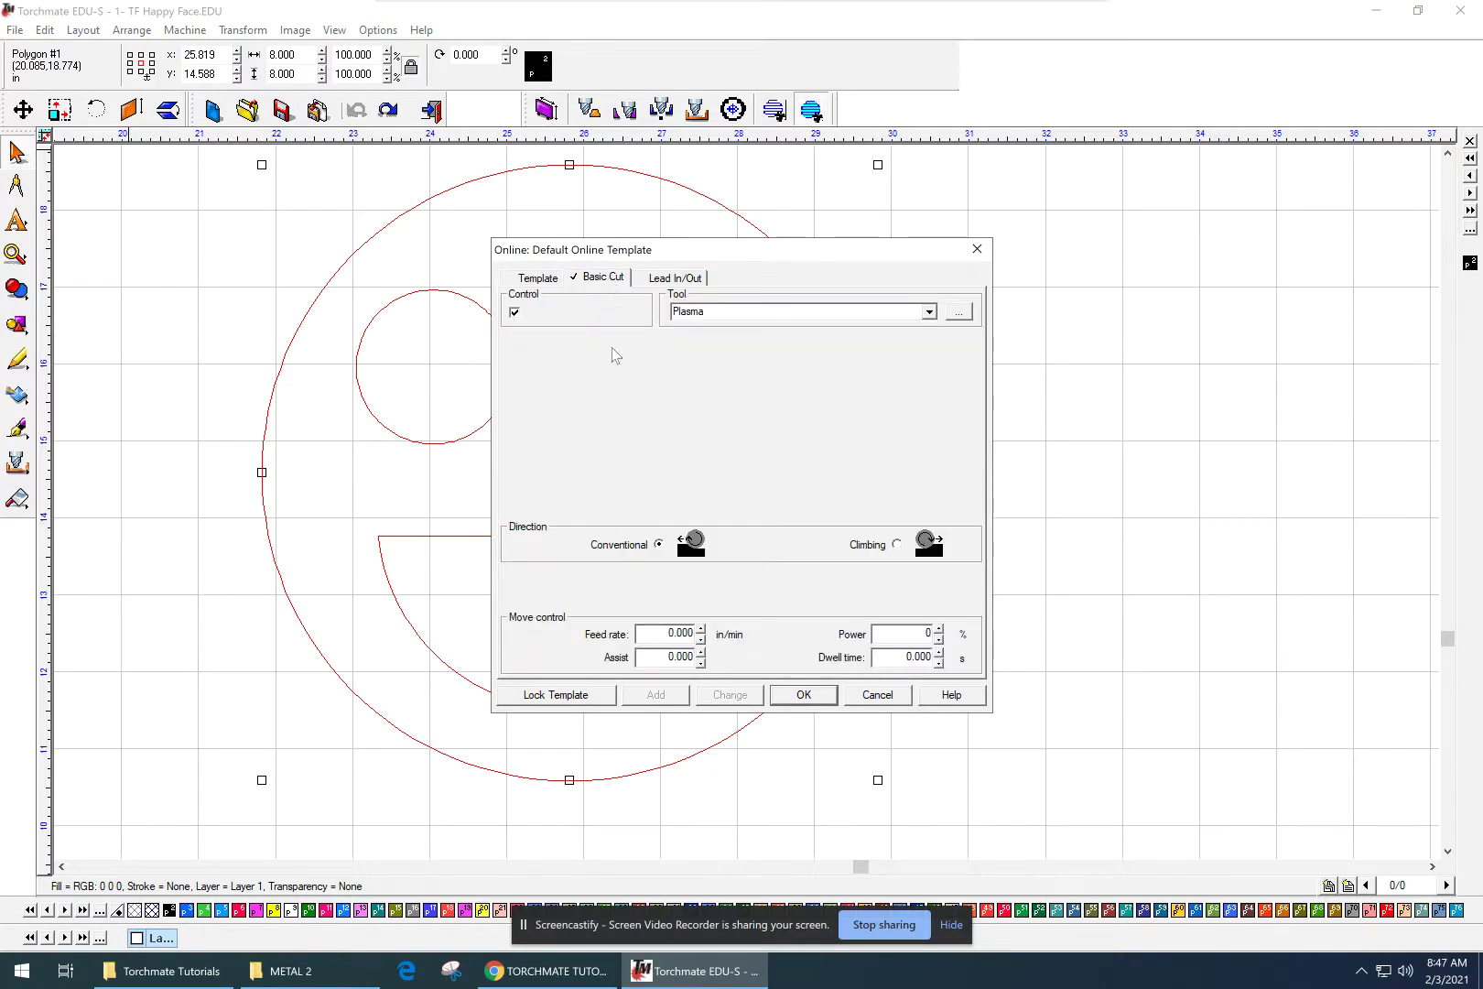
pyautogui.moveTo(651, 630); pyautogui.dragTo(754, 634)
pyautogui.write('100')
pyautogui.click(679, 278)
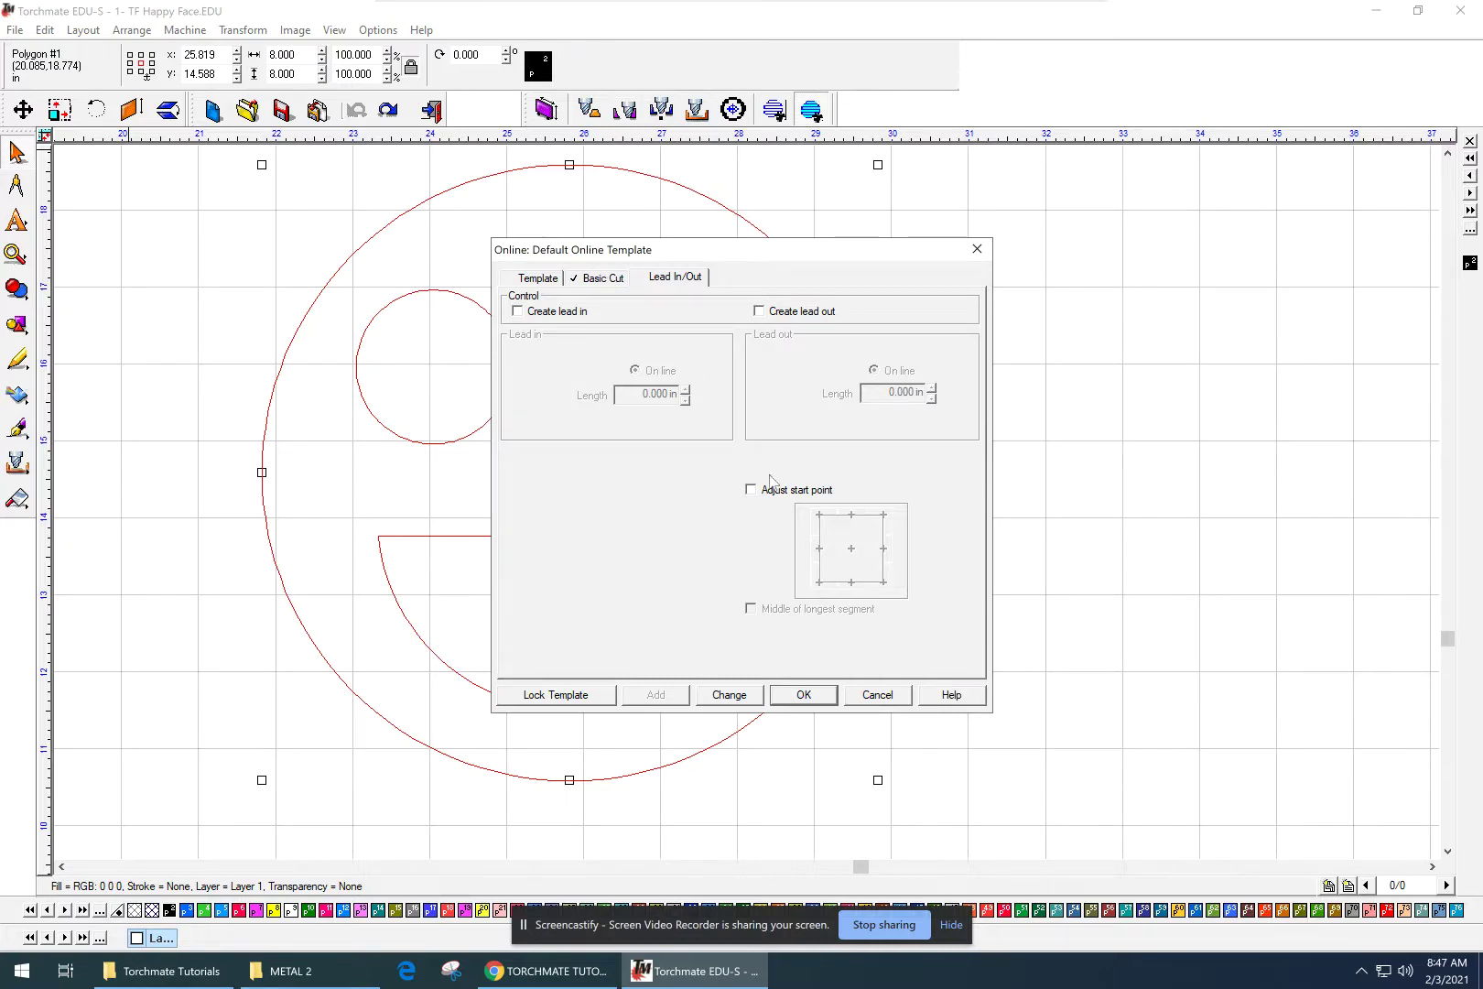
pyautogui.click(806, 696)
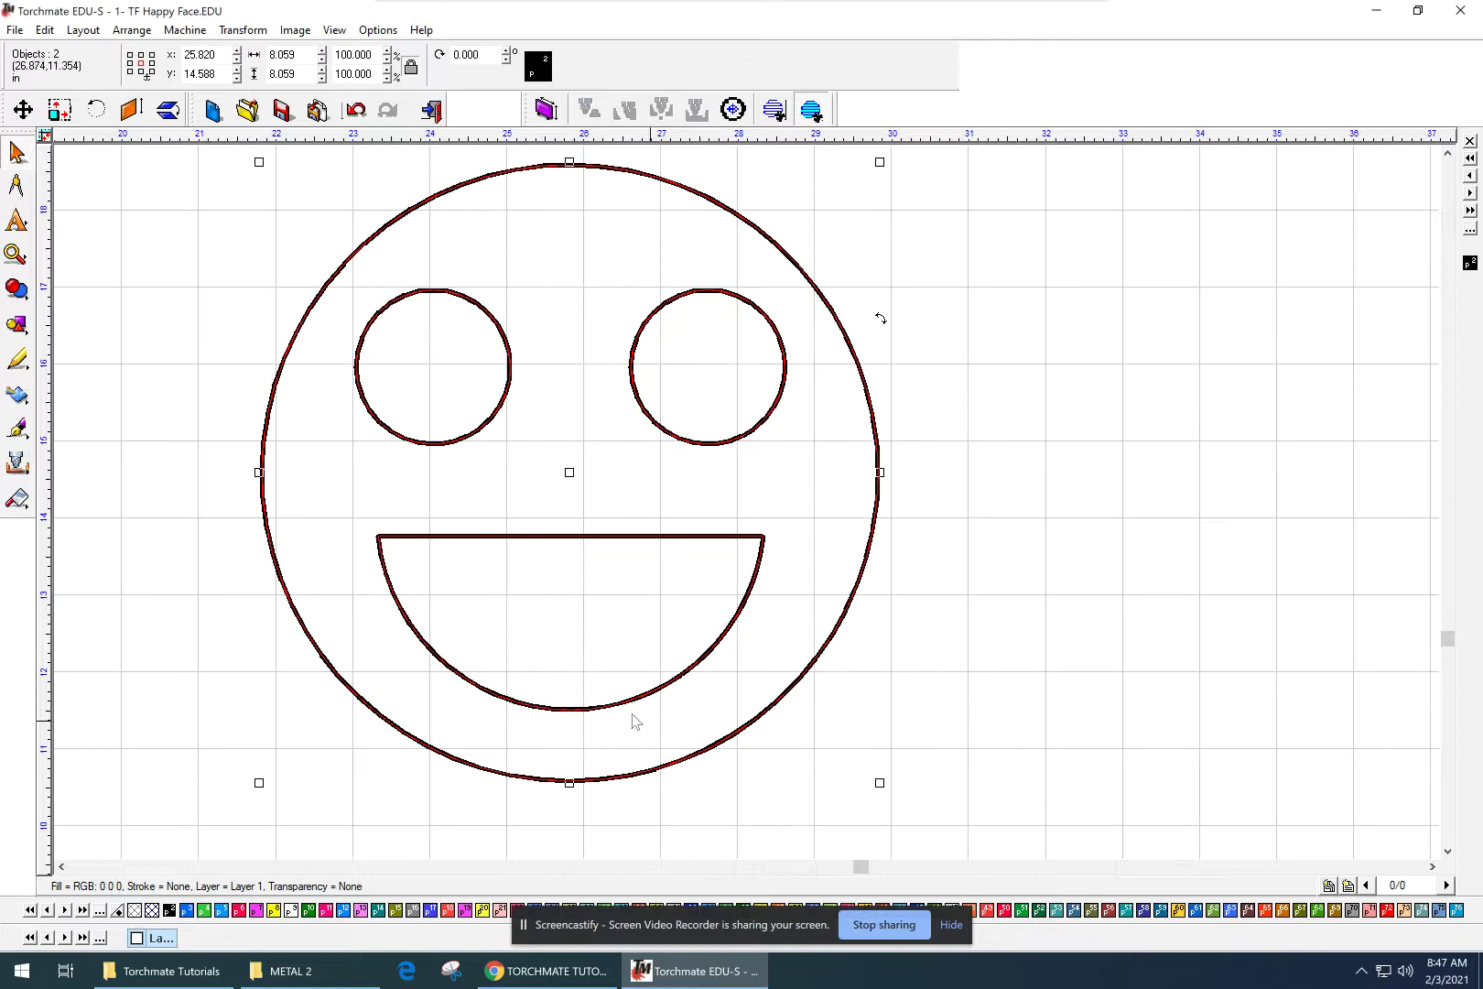
# - Select the online tool path and inspect up close how it follows the mouth and outer circle
pyautogui.click(520, 642)
pyautogui.click(520, 695)
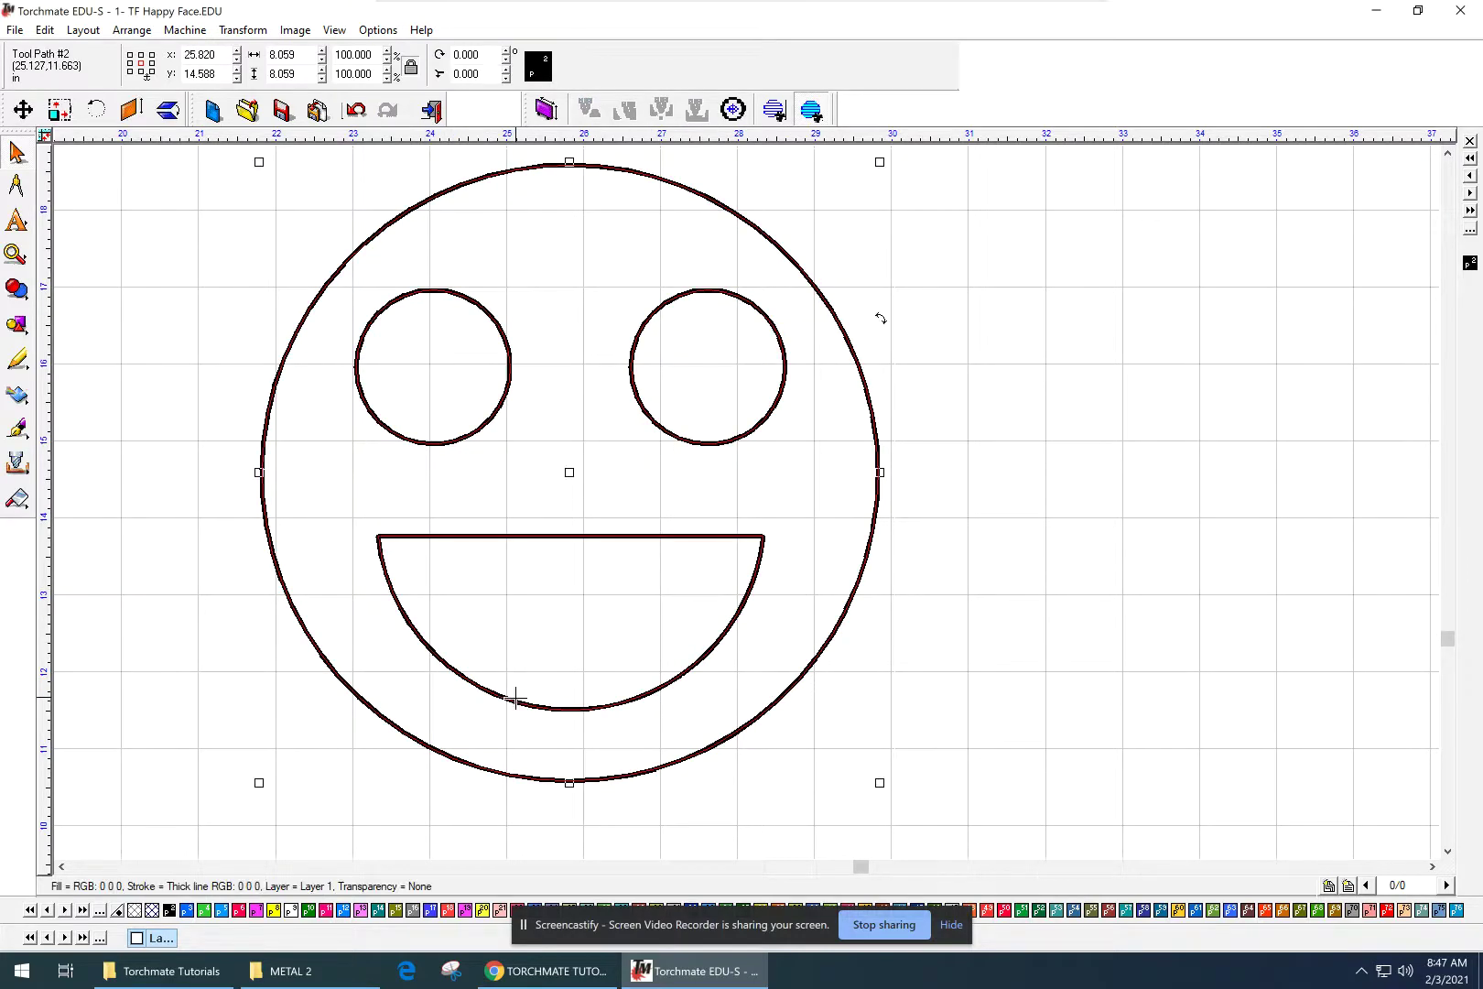
pyautogui.scroll(1, 522, 688)
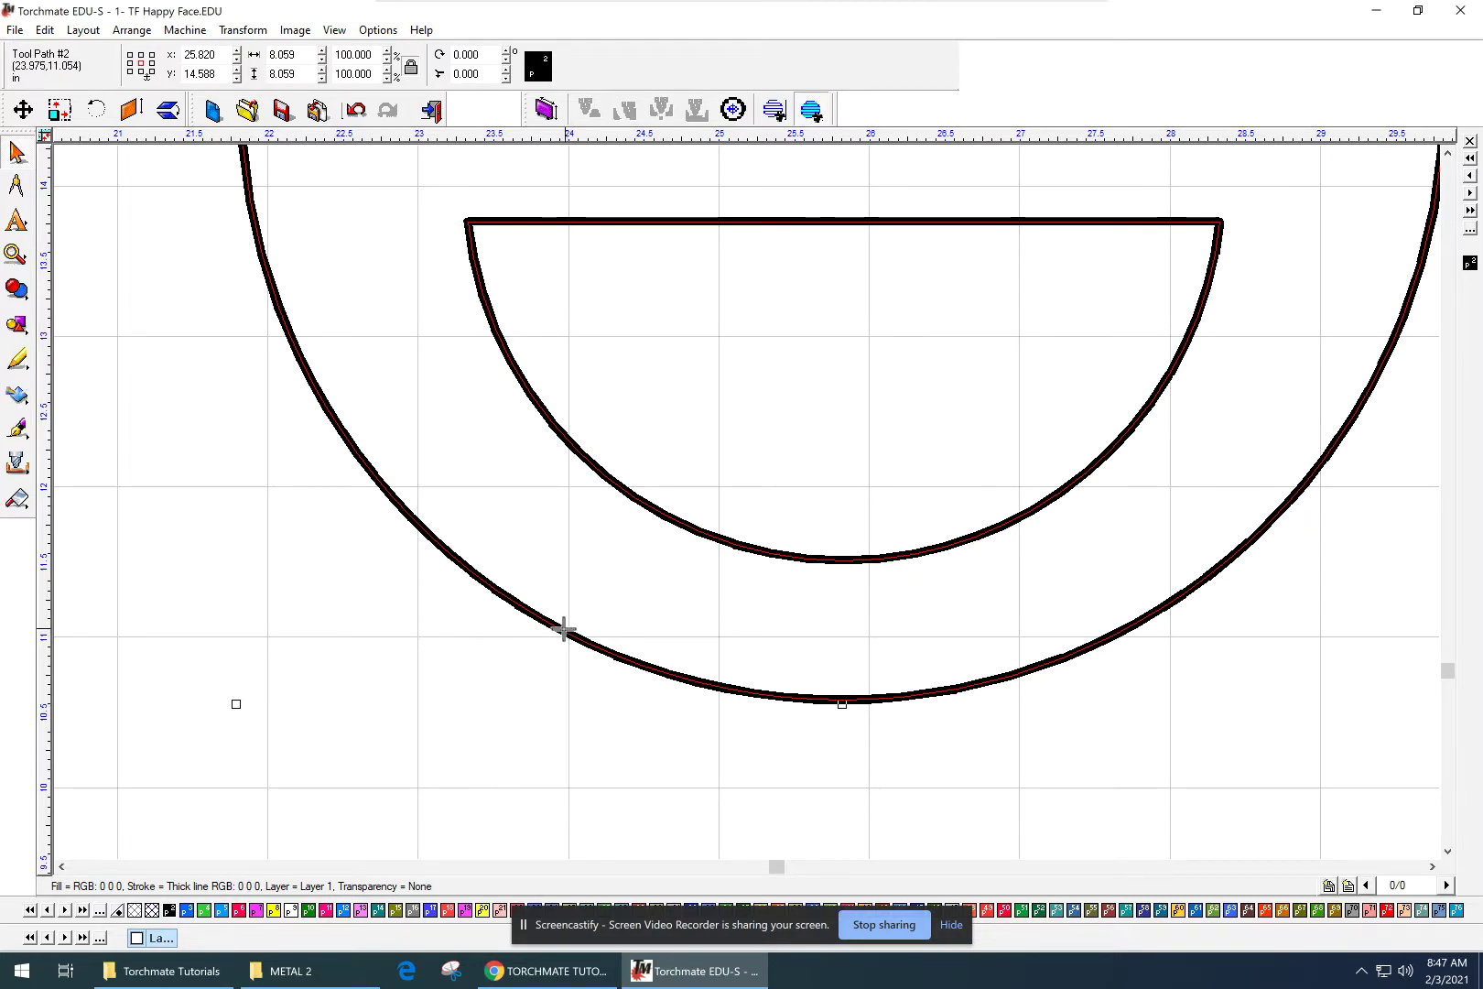
pyautogui.scroll(-3, 745, 502)
pyautogui.moveTo(748, 510)
pyautogui.mouseDown(button='middle')
pyautogui.moveTo(689, 539)
pyautogui.moveTo(515, 718)
pyautogui.moveTo(702, 556)
pyautogui.mouseUp(button='middle')
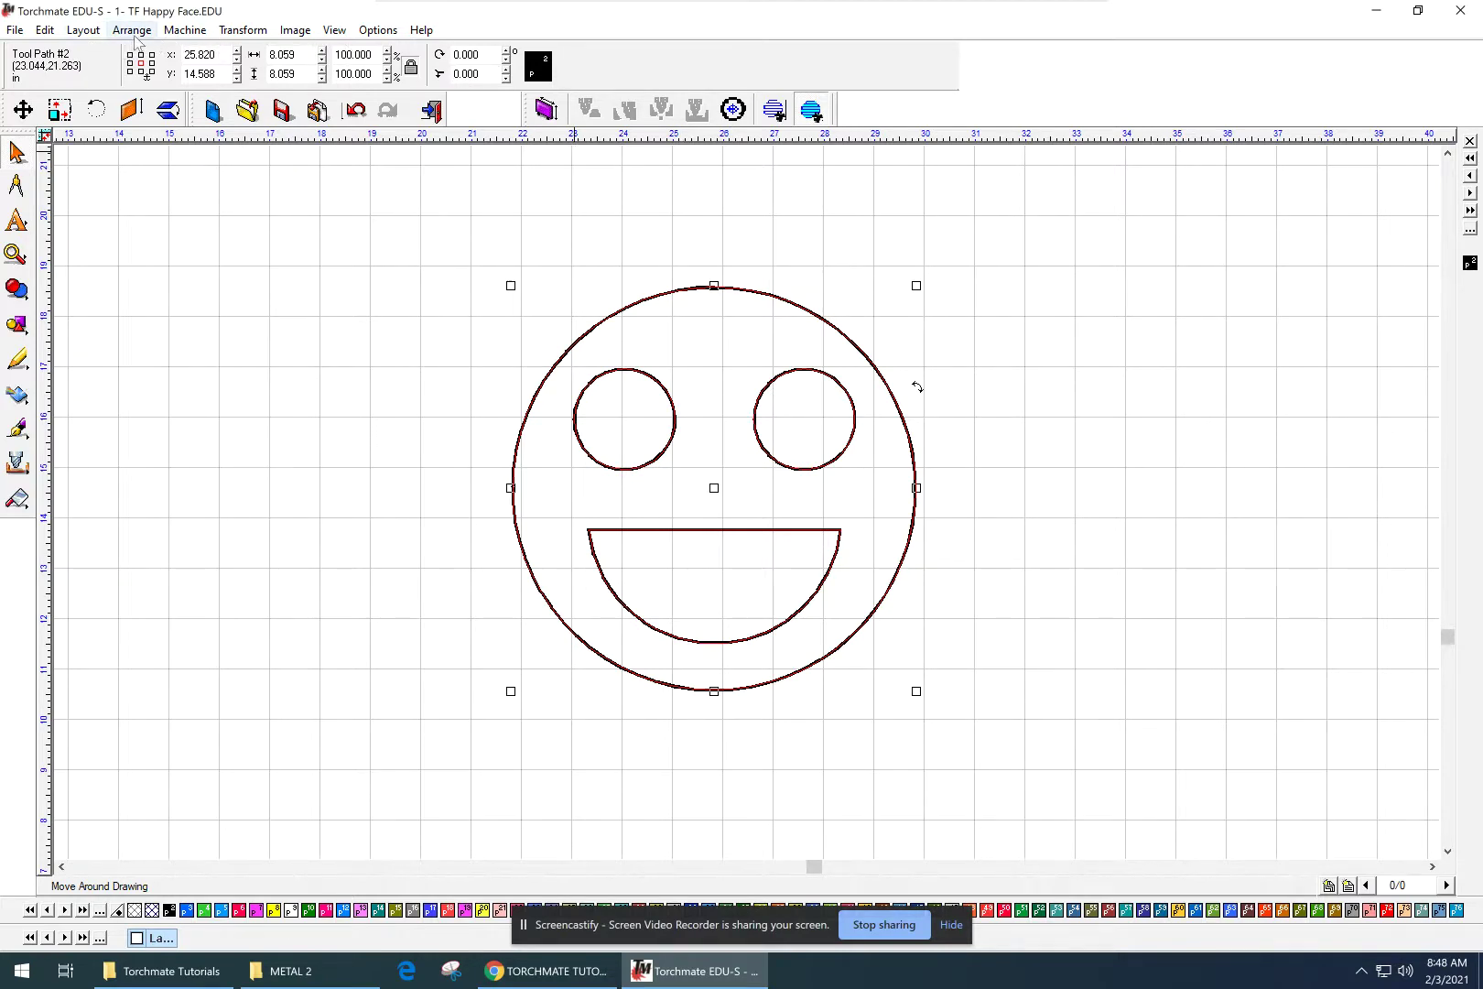
# - Undo the online tool path and reselect the original happy face outlines
pyautogui.click(53, 35)
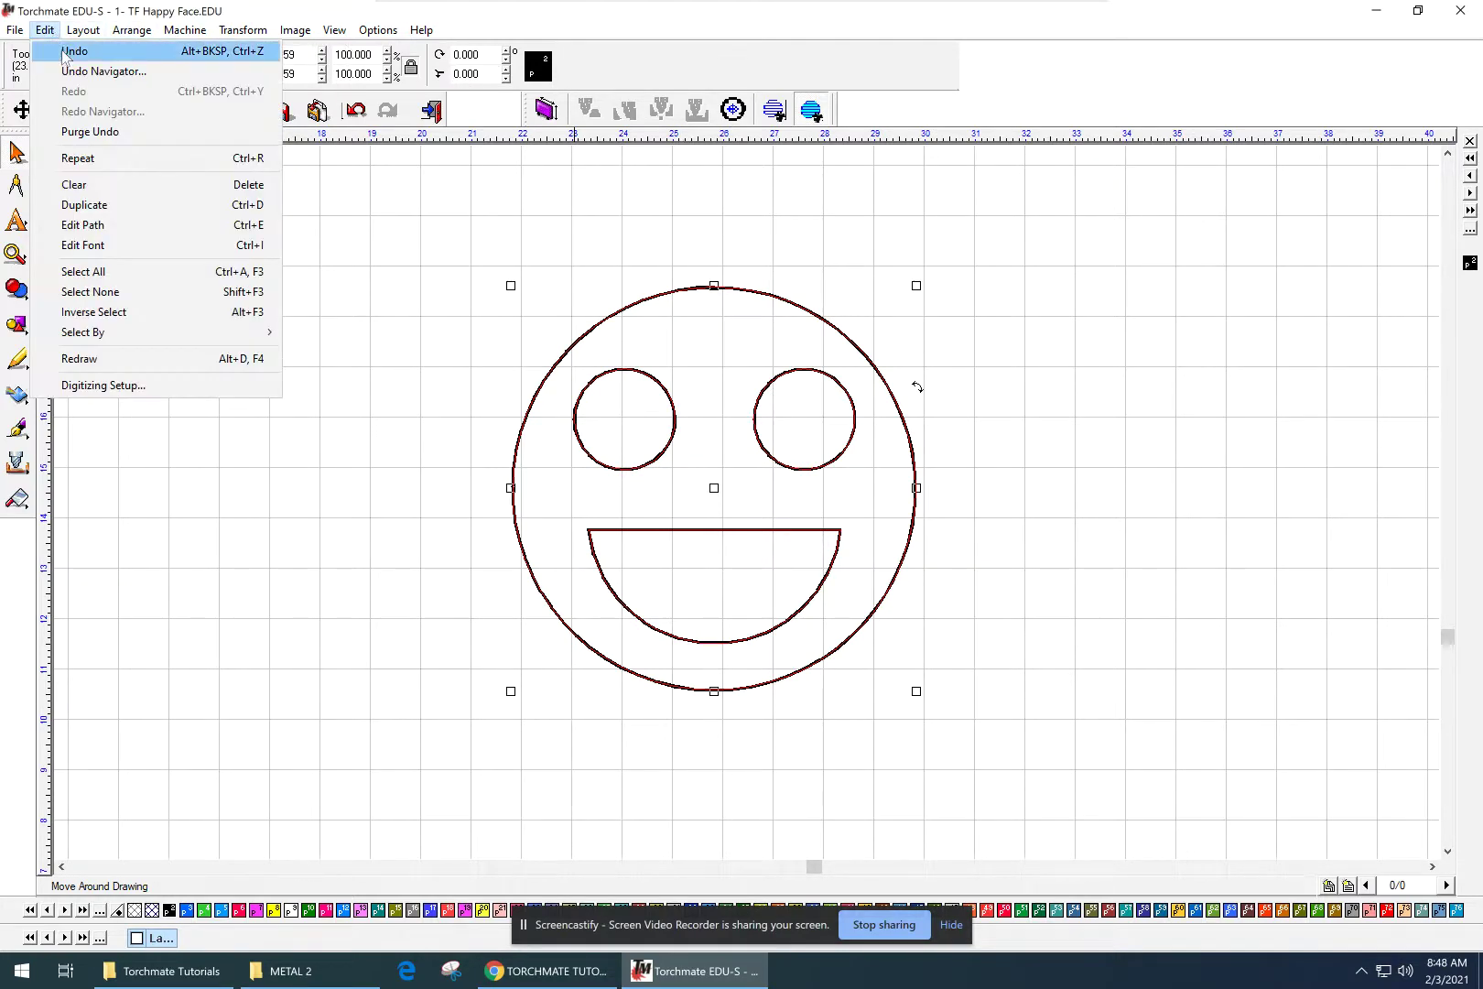
pyautogui.click(76, 50)
pyautogui.click(522, 364)
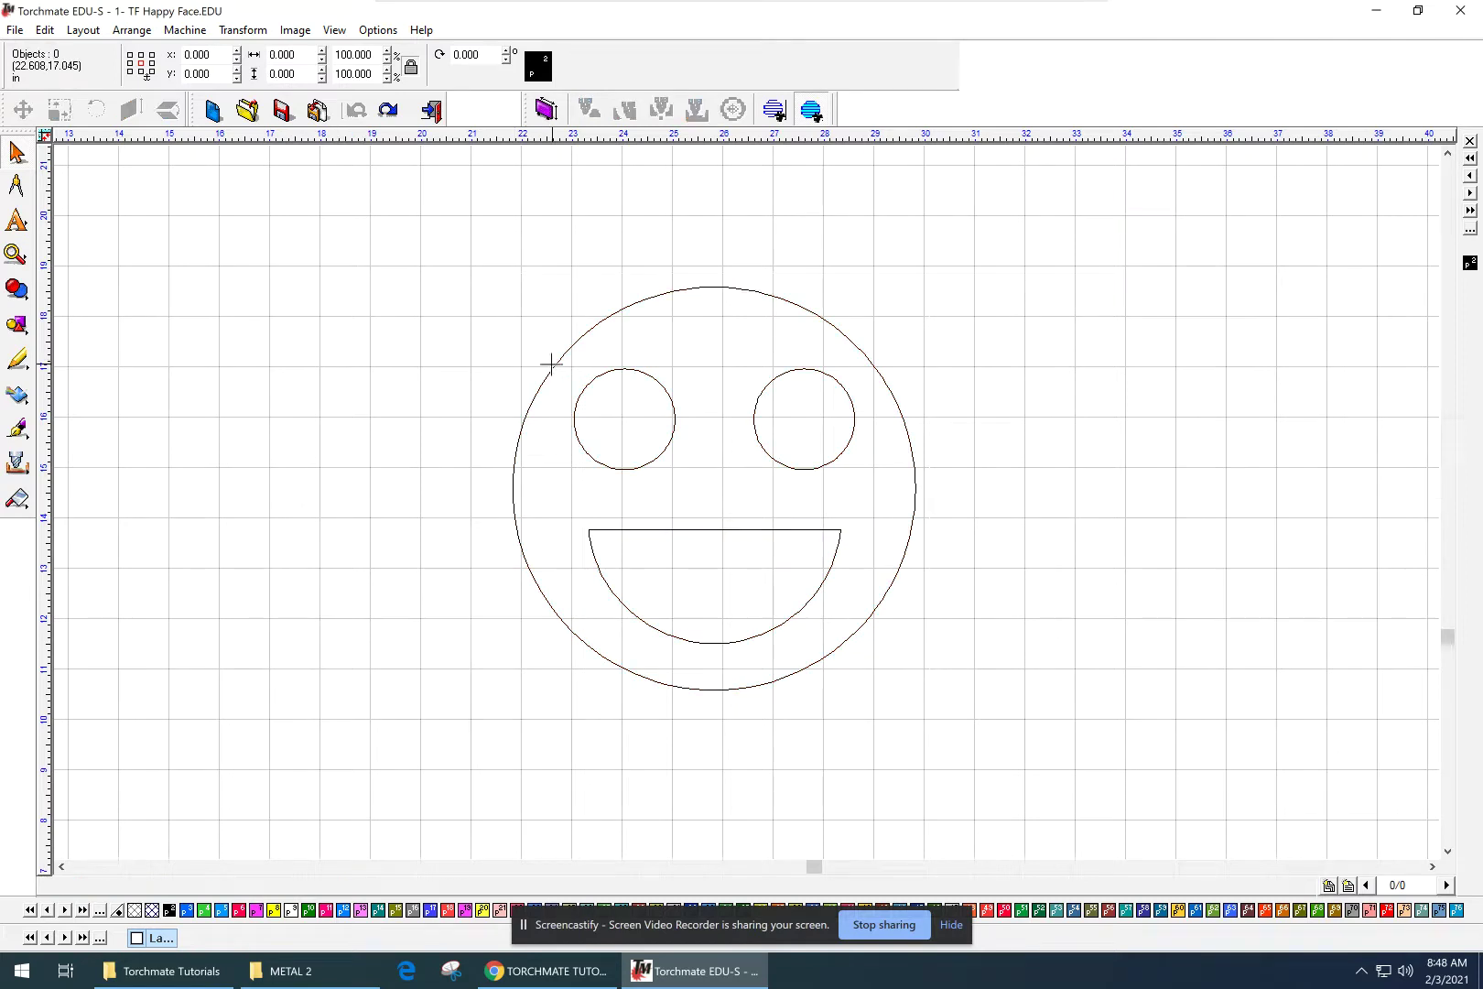
pyautogui.click(552, 361)
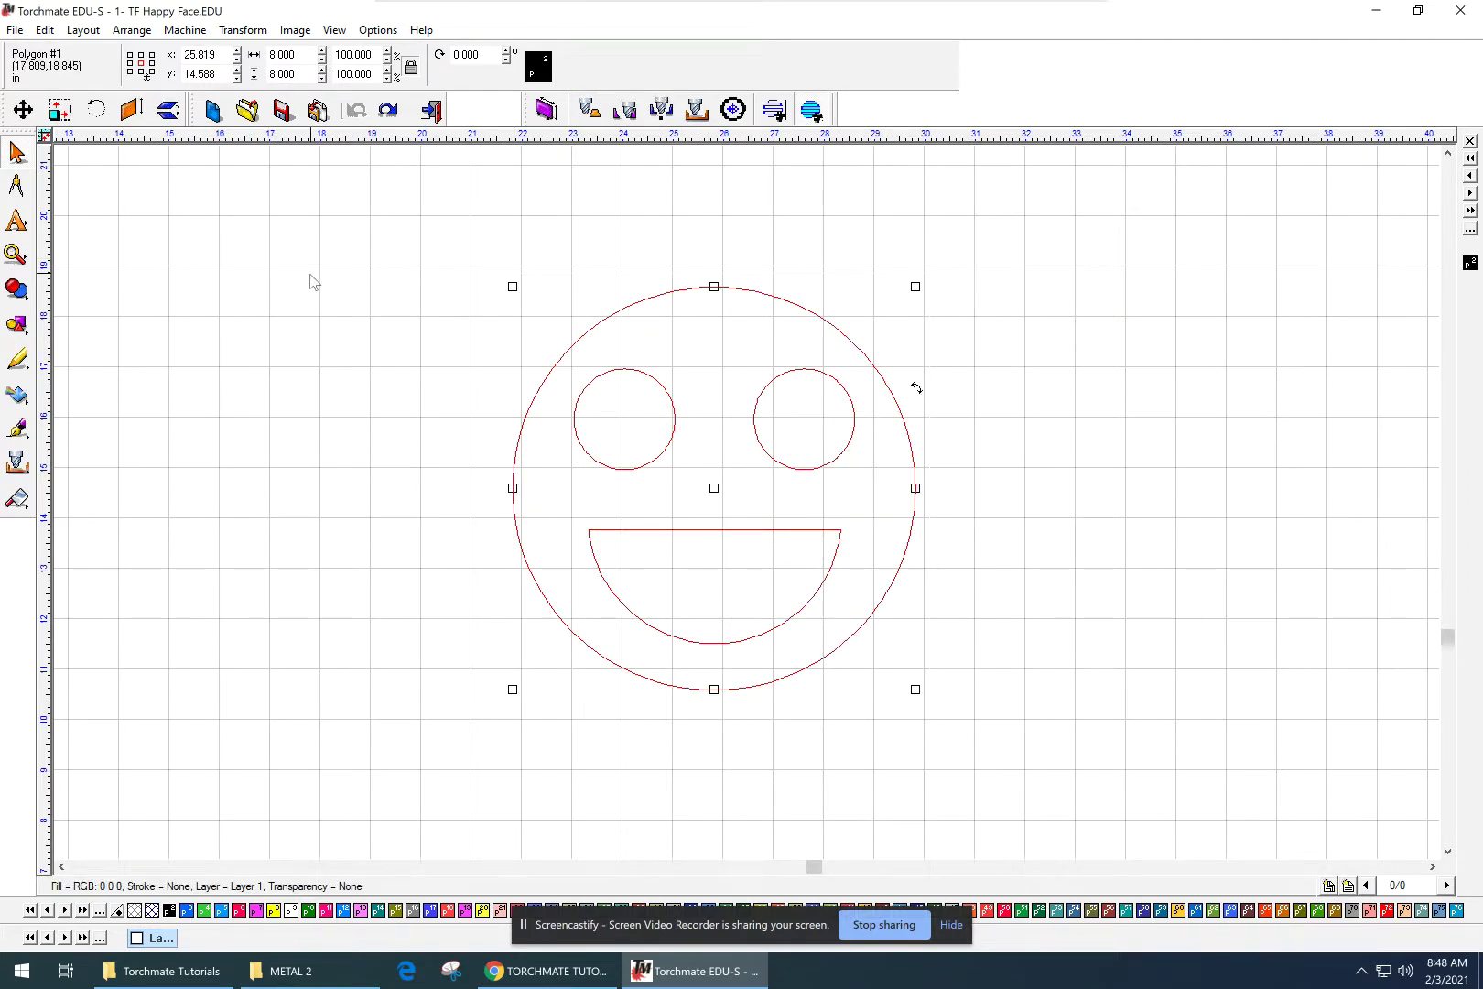
pyautogui.click(558, 338)
pyautogui.click(582, 331)
# - Create a male Plasma tool path at 100 in/min with a 0.125 in line lead-in at 45 degrees
pyautogui.click(134, 31)
pyautogui.moveTo(182, 37)
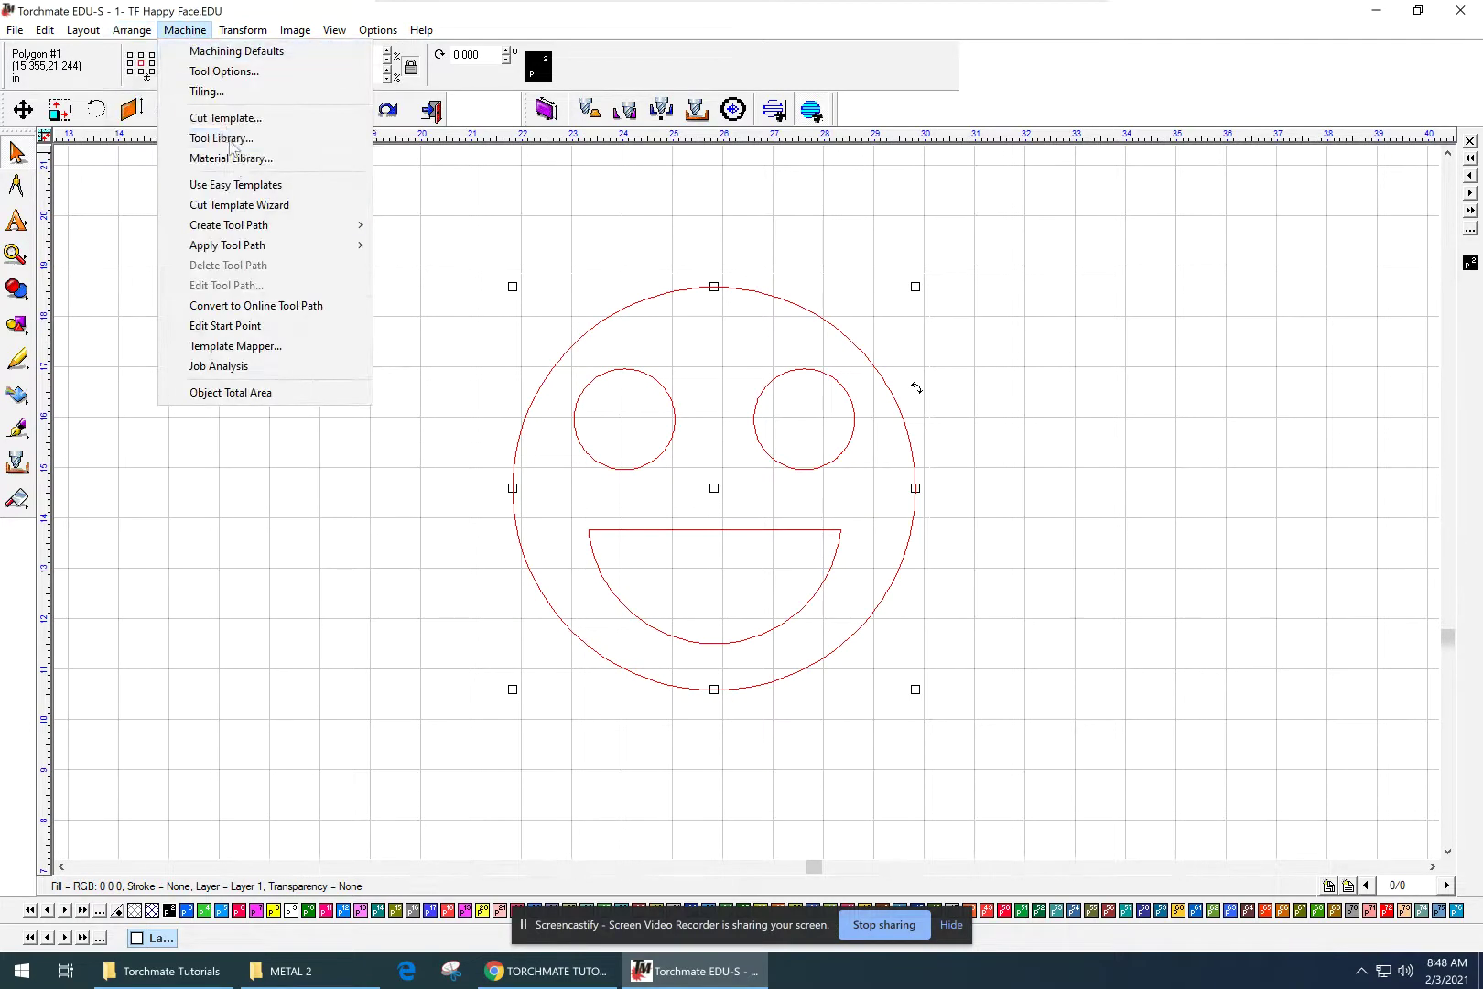
pyautogui.moveTo(331, 226)
pyautogui.click(409, 245)
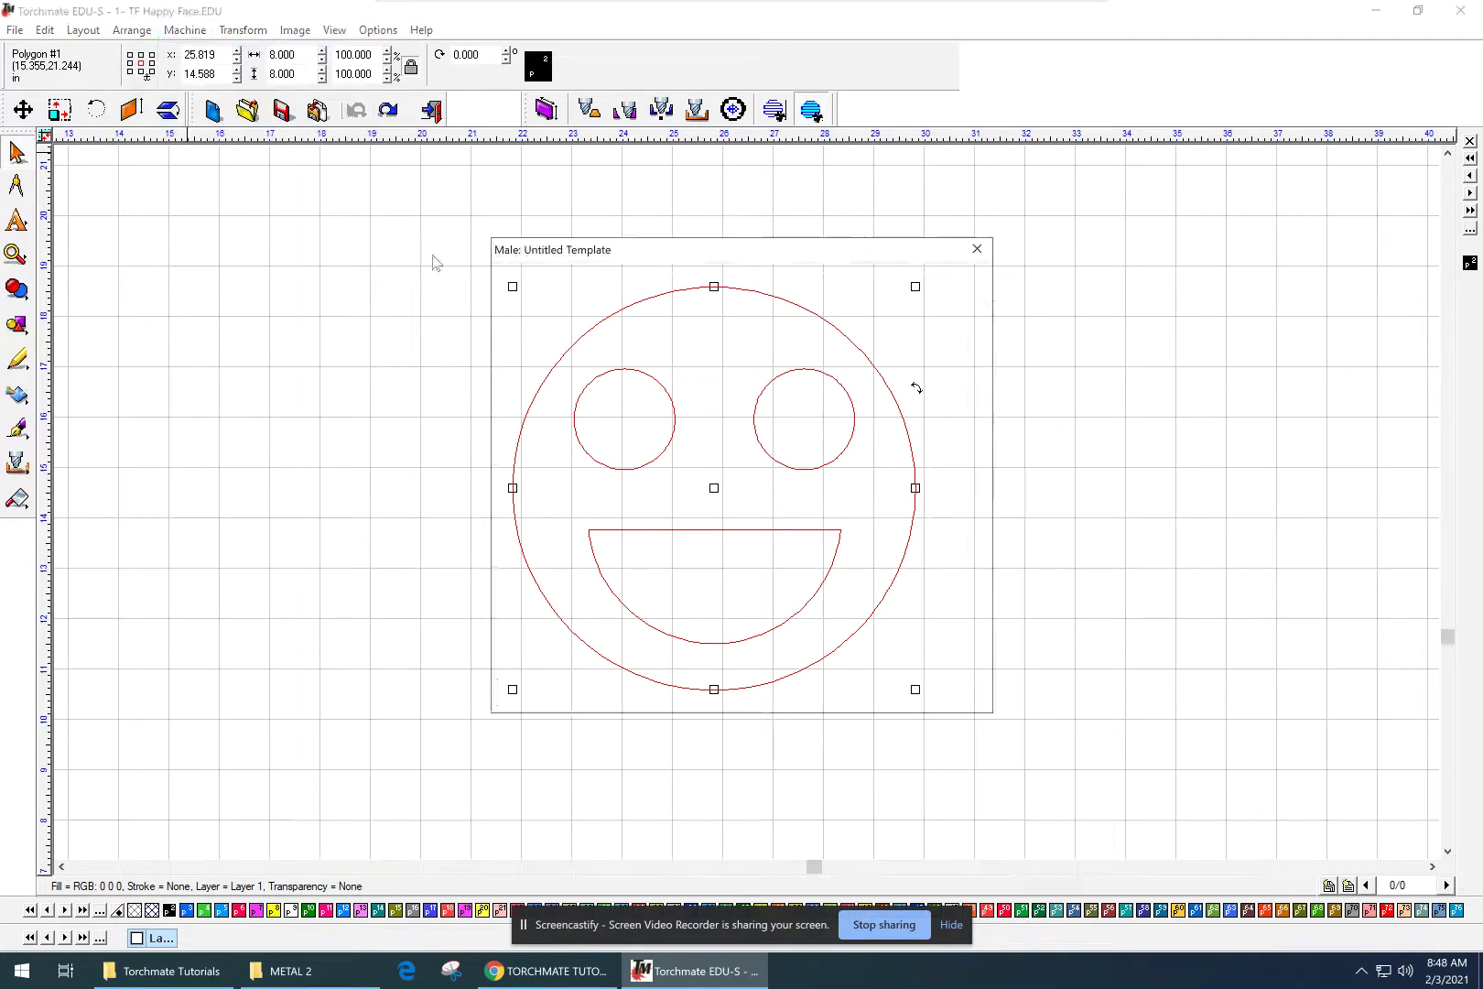
pyautogui.click(604, 280)
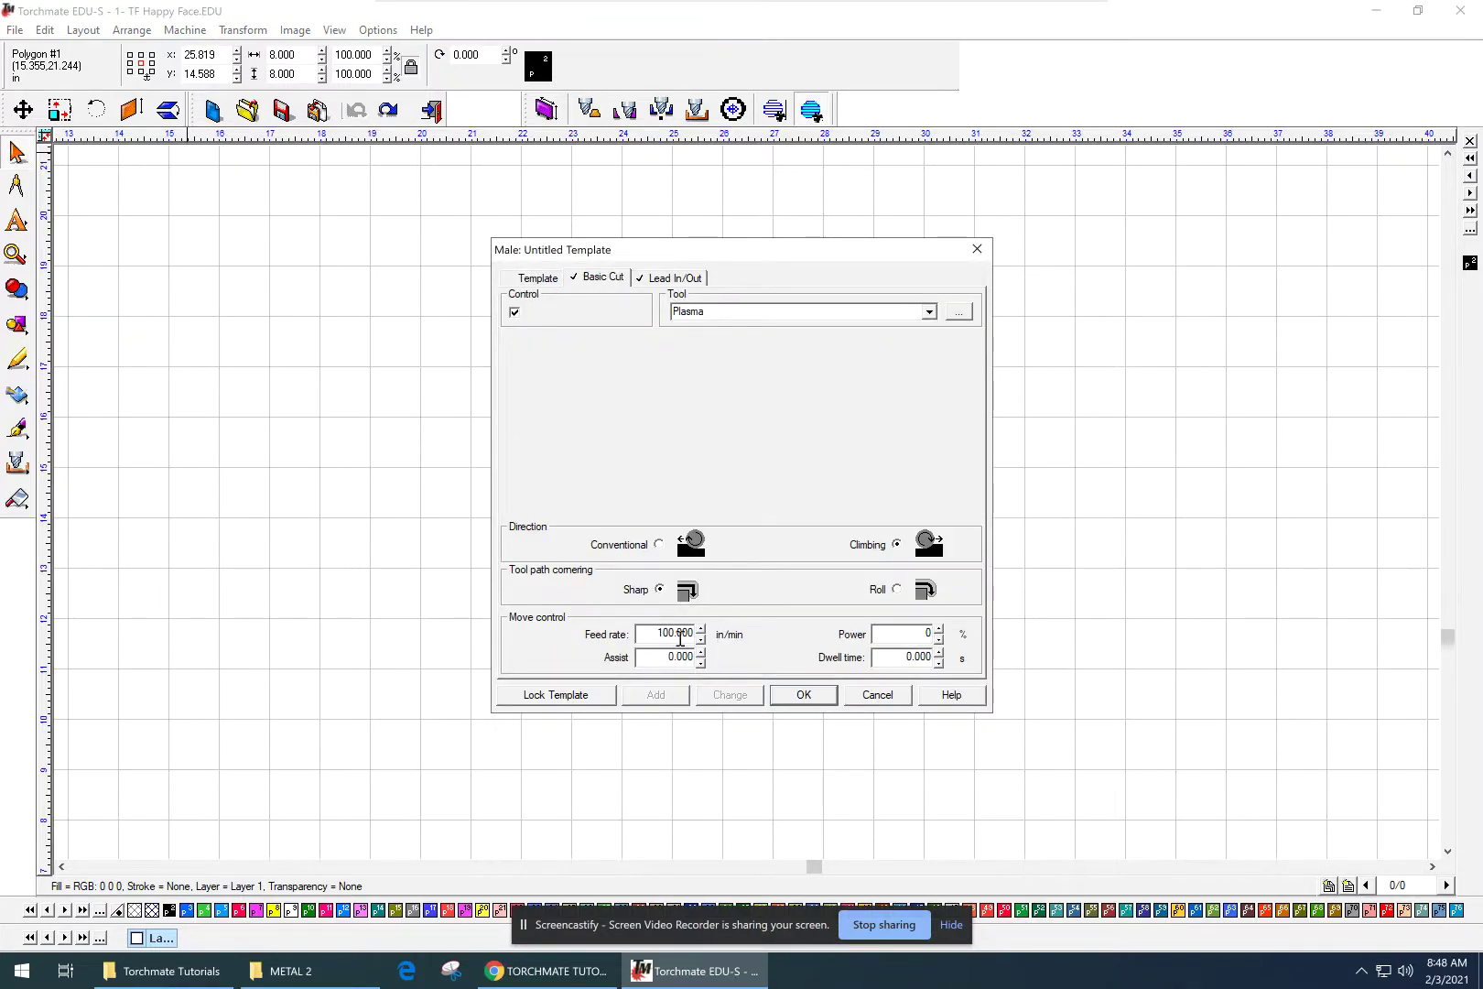
pyautogui.click(673, 277)
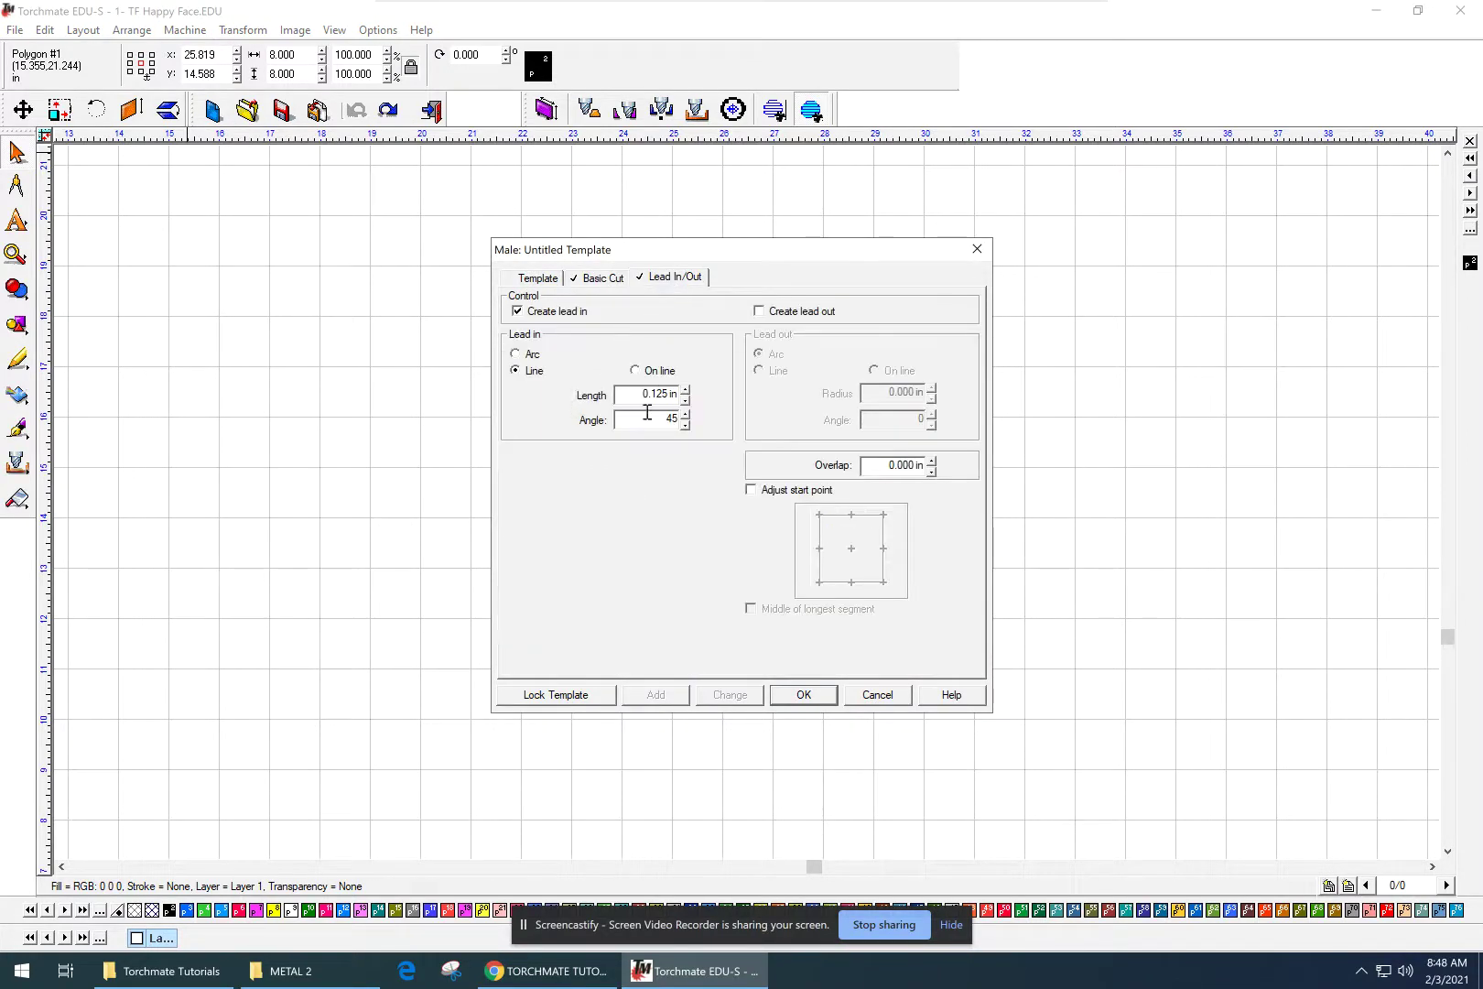
pyautogui.click(802, 700)
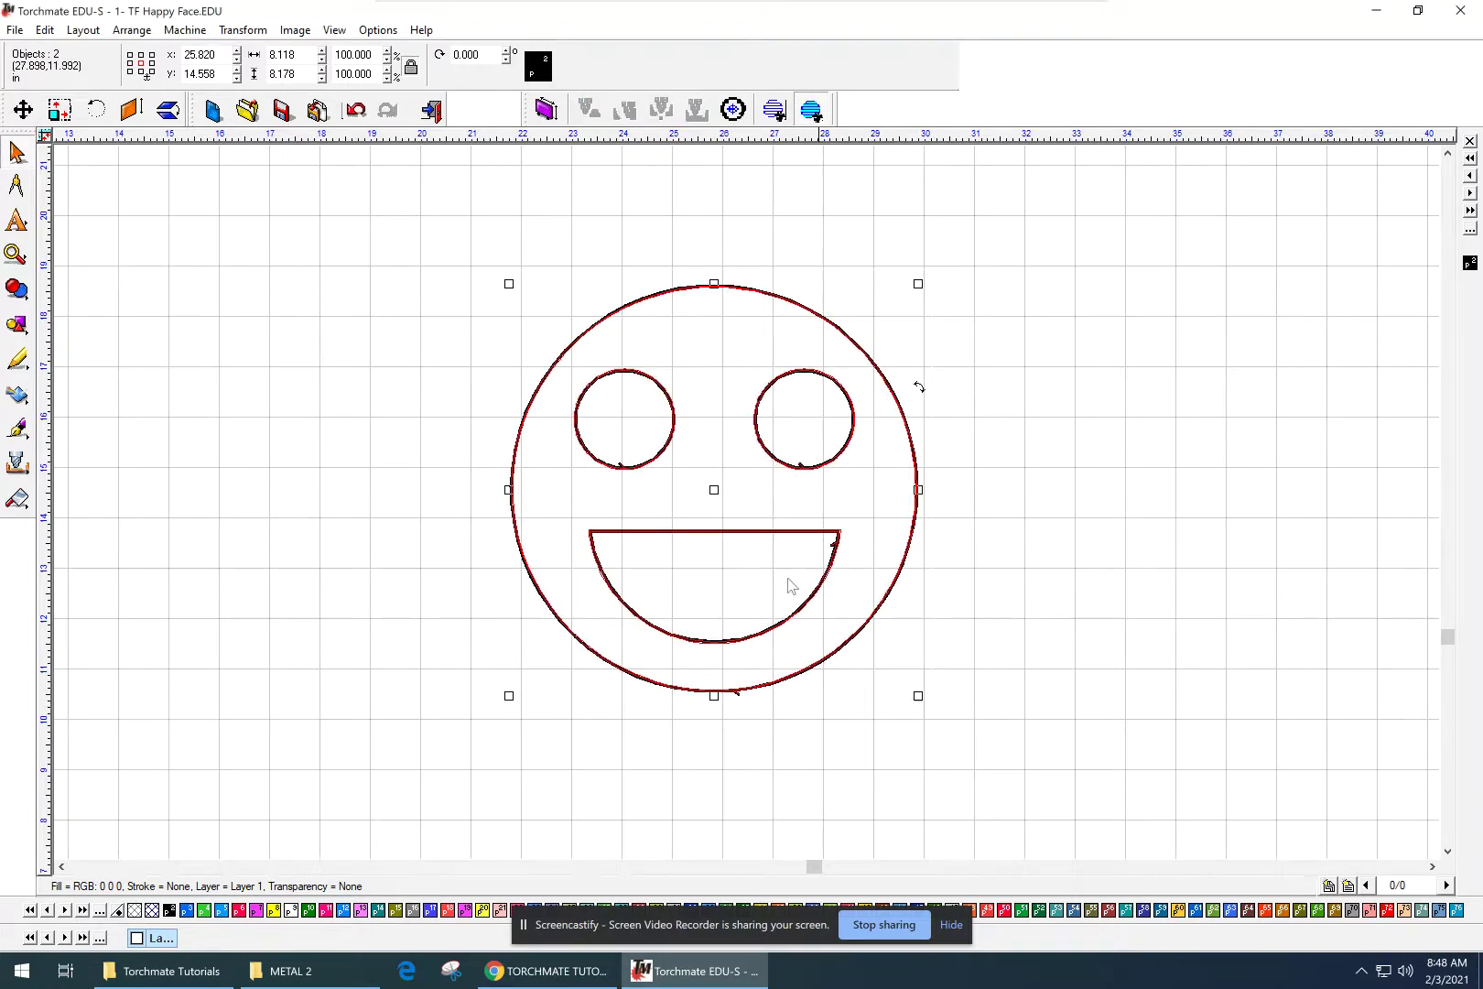
# - Inspect the male path's lead-ins inside the mouth and eyes and outside the outer circle
pyautogui.scroll(2, 791, 582)
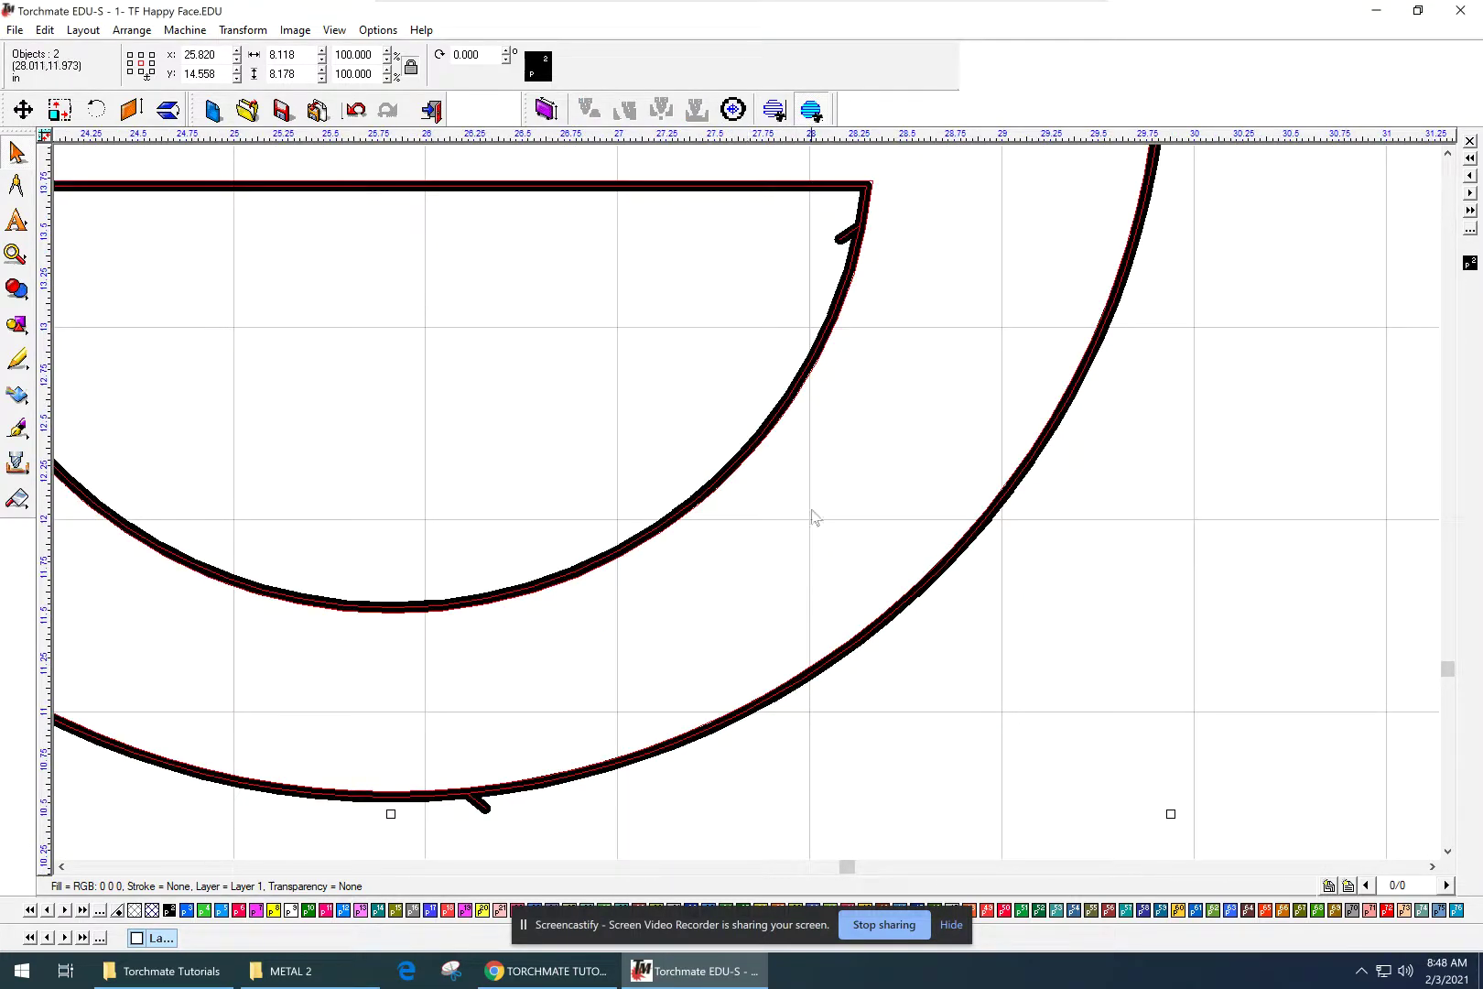
pyautogui.scroll(2, 885, 263)
pyautogui.scroll(-1, 832, 323)
pyautogui.moveTo(631, 567); pyautogui.dragTo(694, 413, button='middle')
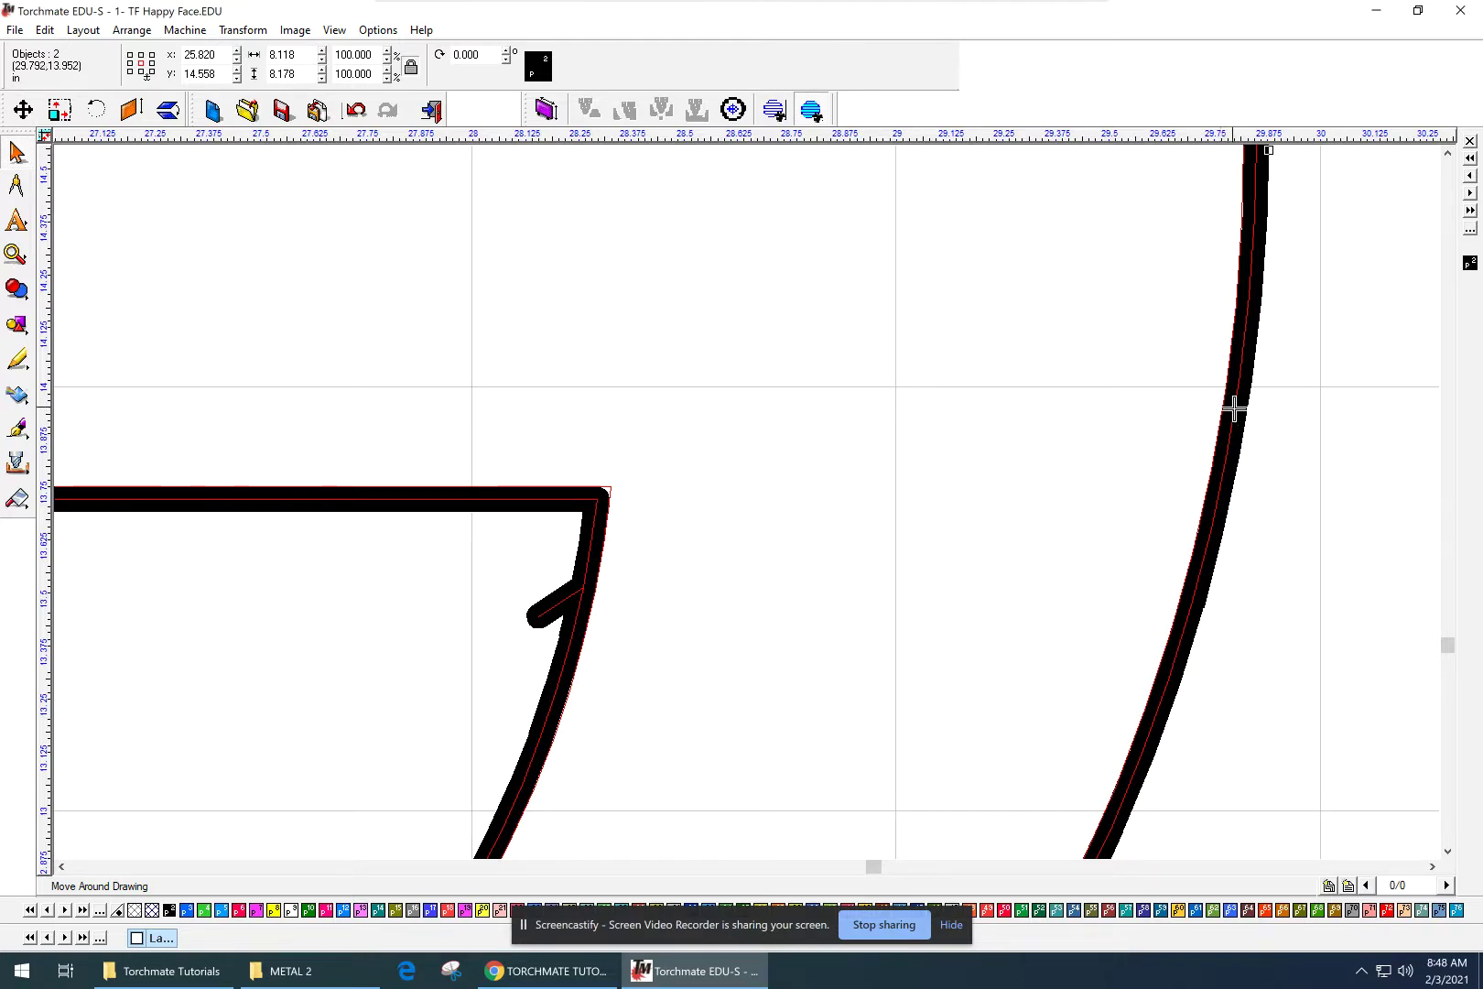
pyautogui.click(1117, 416)
pyautogui.scroll(-2, 1117, 416)
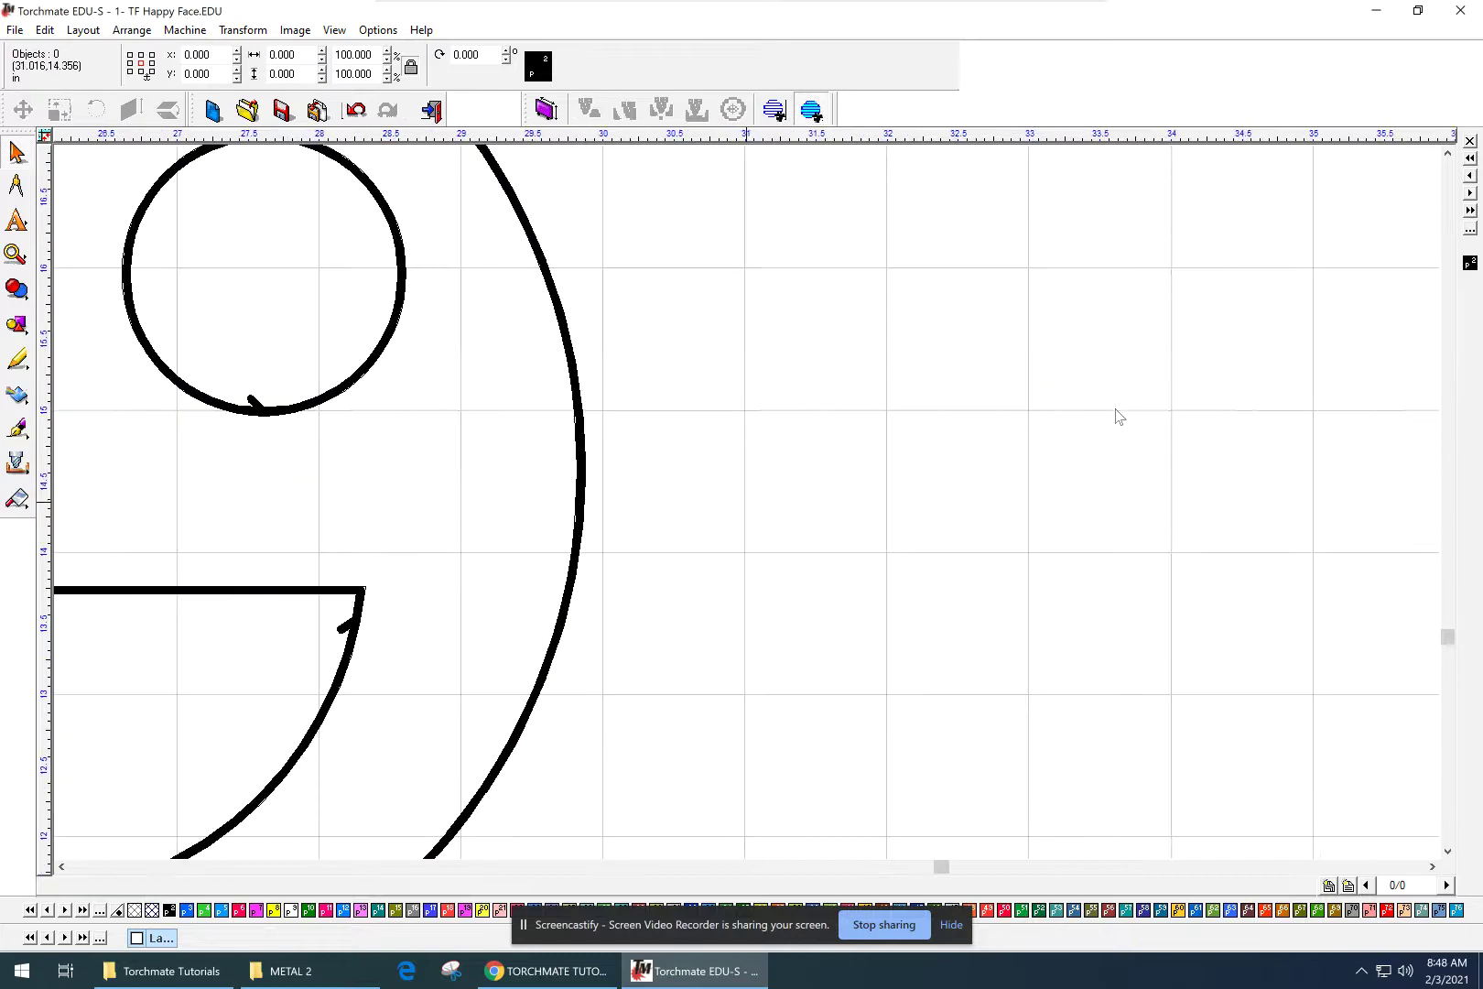
pyautogui.moveTo(608, 447)
pyautogui.mouseDown(button='middle')
pyautogui.moveTo(940, 361)
pyautogui.moveTo(892, 393)
pyautogui.moveTo(927, 355)
pyautogui.mouseUp(button='middle')
pyautogui.scroll(-1, 890, 405)
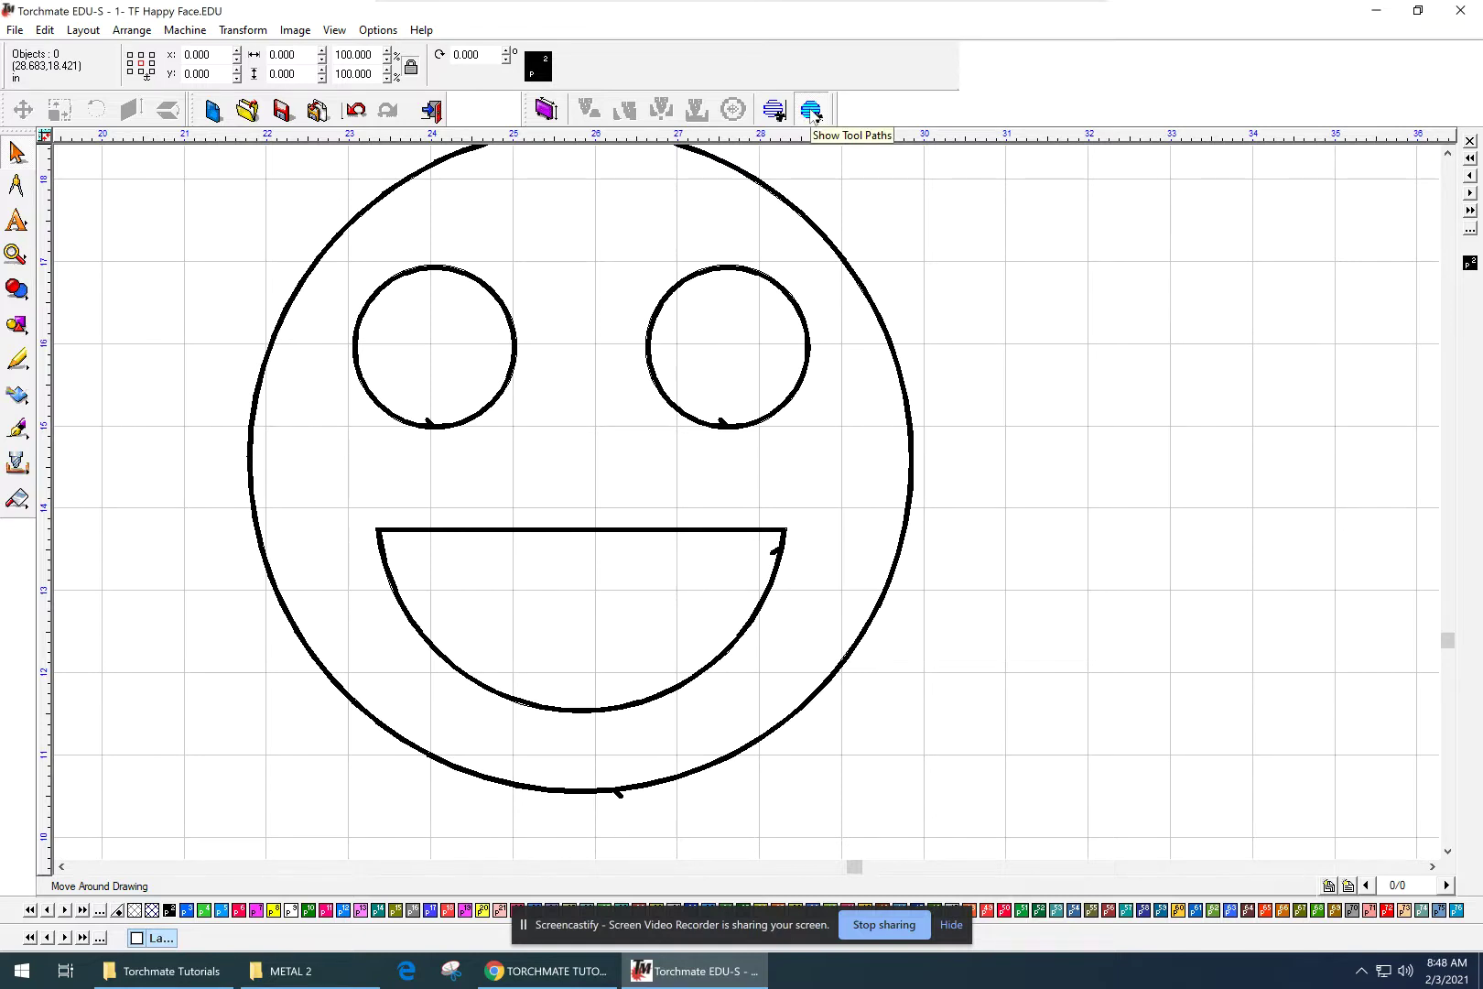
# - Toggle the tool path display off and on repeatedly to compare the original outlines with the male path
pyautogui.click(811, 111)
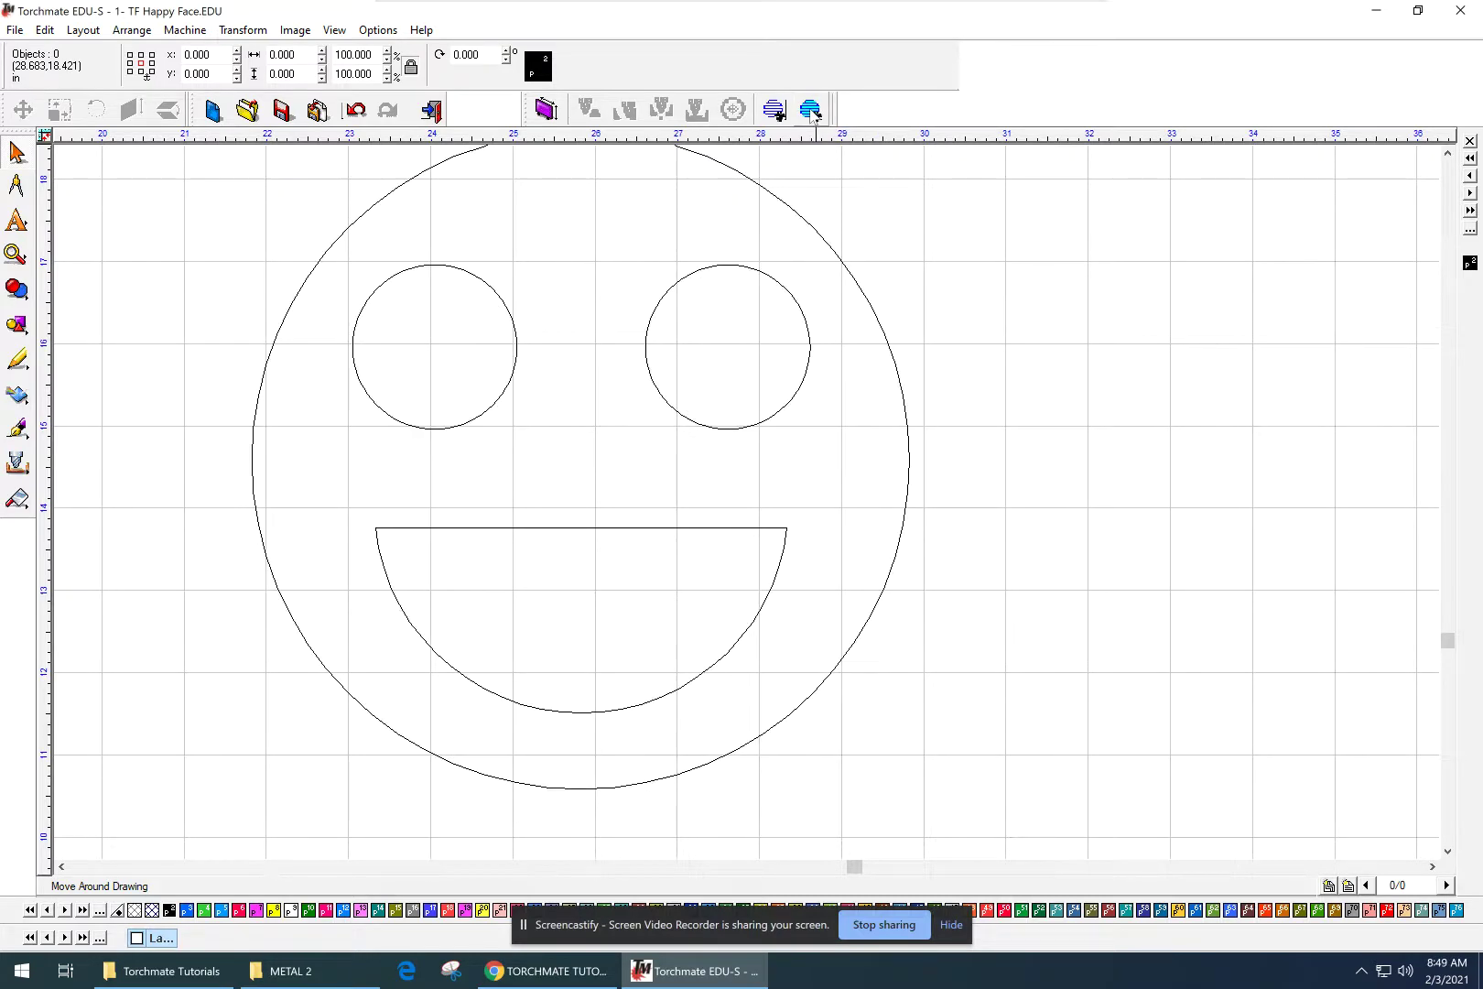
pyautogui.click(811, 111)
pyautogui.click(810, 111)
pyautogui.click(811, 111)
pyautogui.click(811, 110)
pyautogui.click(810, 111)
pyautogui.click(811, 111)
pyautogui.click(811, 111)
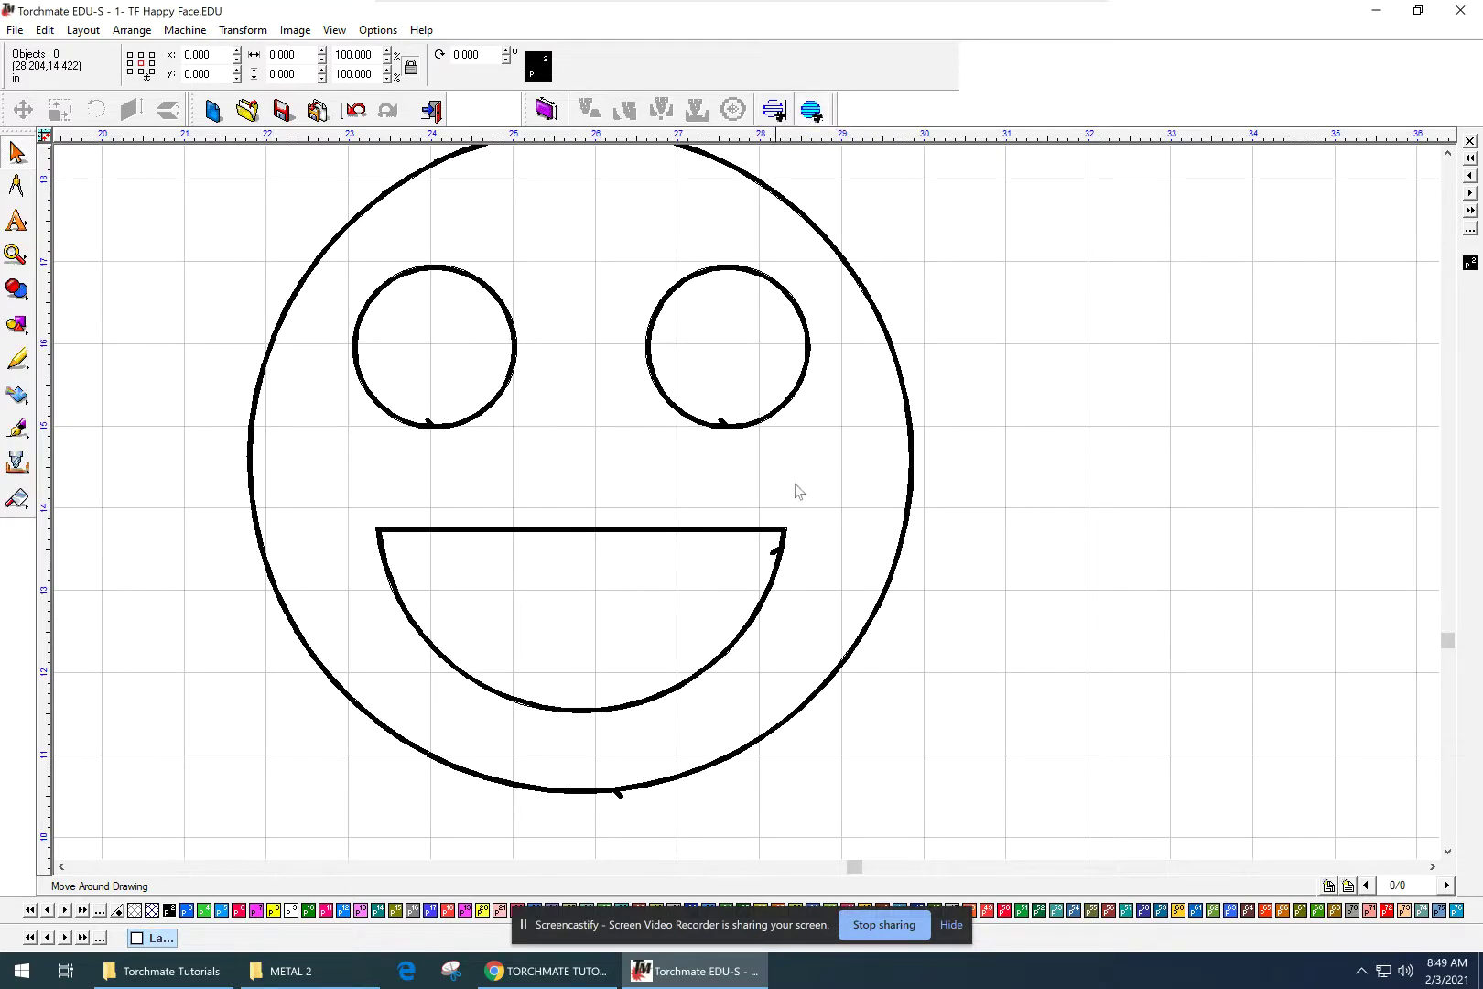
# - Examine the lead-in near the mouth's upper corner up close and return to an overview of the face
pyautogui.scroll(3, 772, 469)
pyautogui.scroll(1, 731, 602)
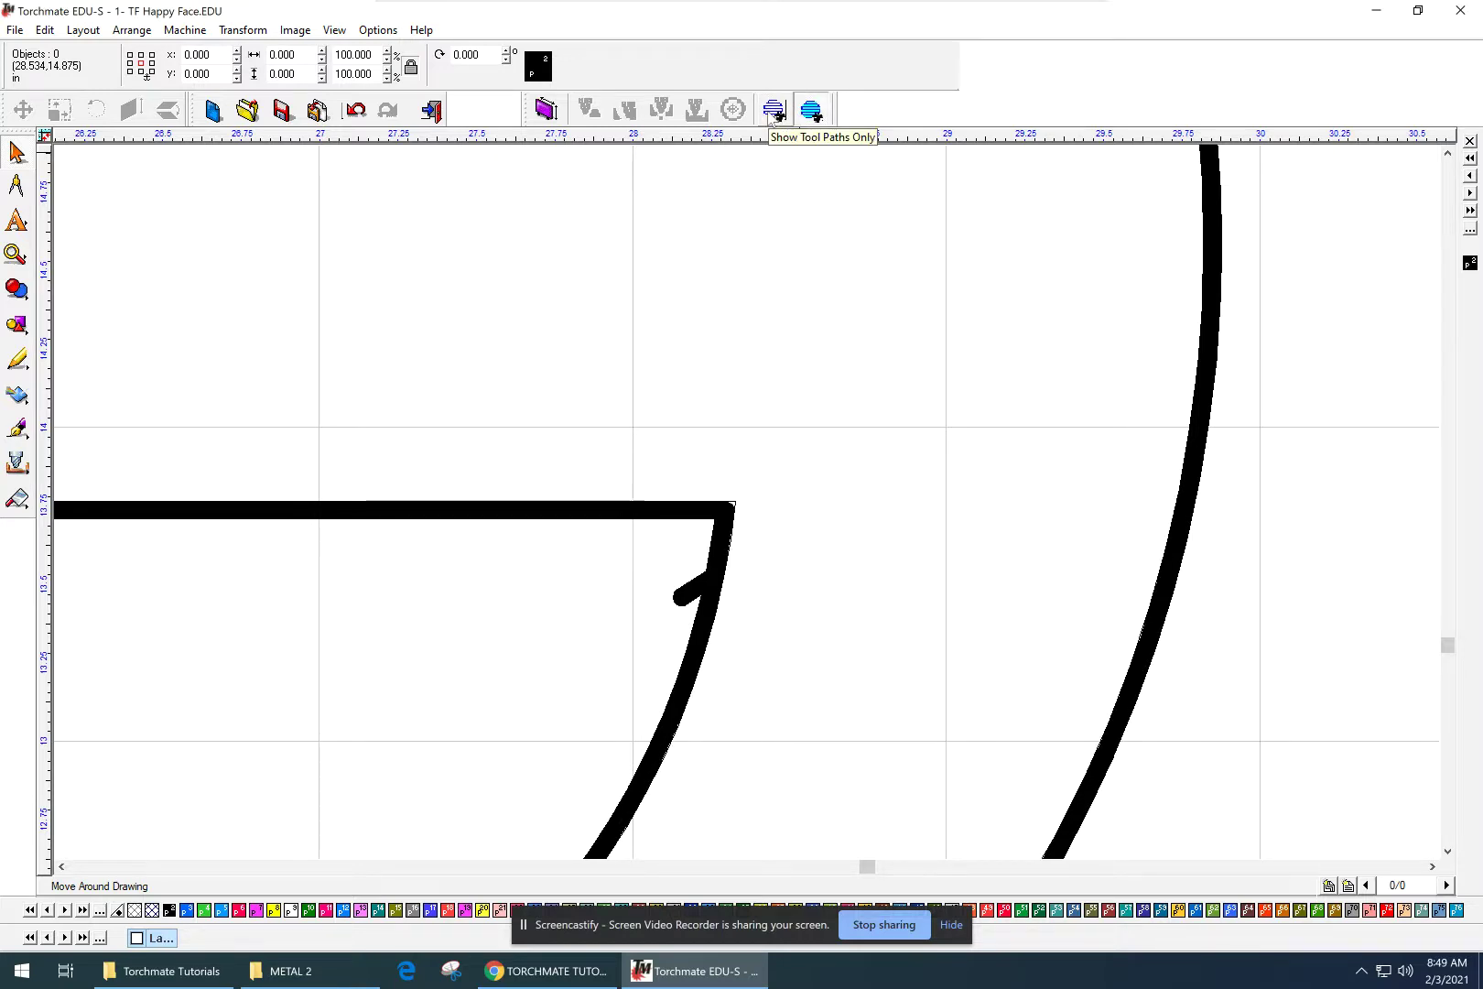
pyautogui.scroll(-2, 748, 508)
pyautogui.scroll(-3, 835, 400)
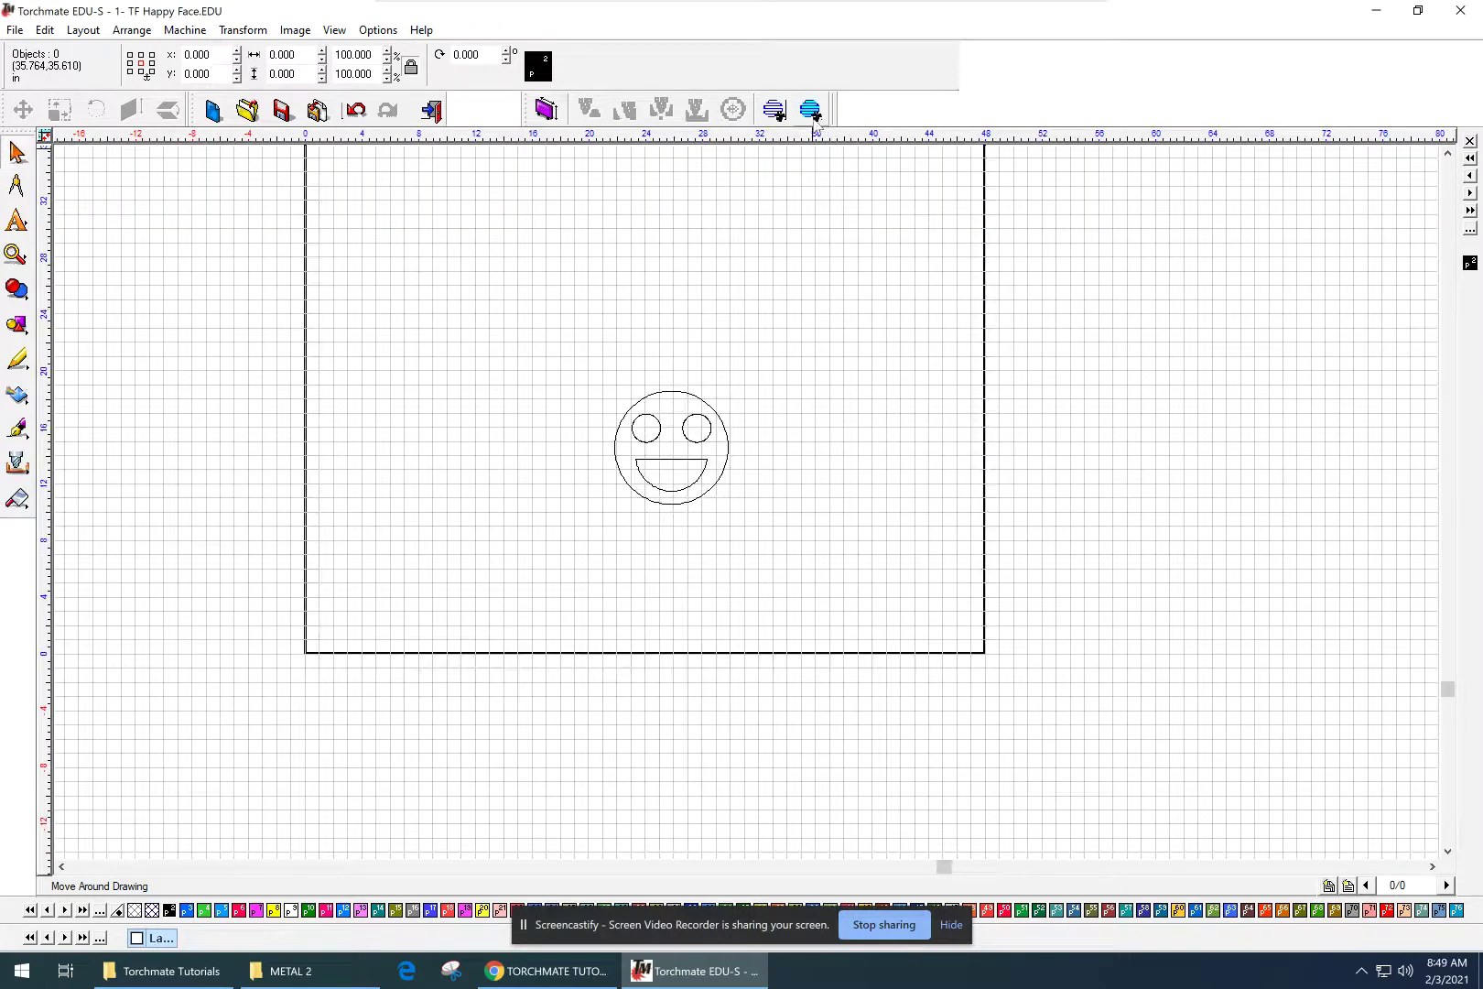
# - Duplicate the complete happy face and place the copy about 13 in to the right of the original
pyautogui.scroll(3, 754, 453)
pyautogui.moveTo(812, 275); pyautogui.dragTo(229, 812)
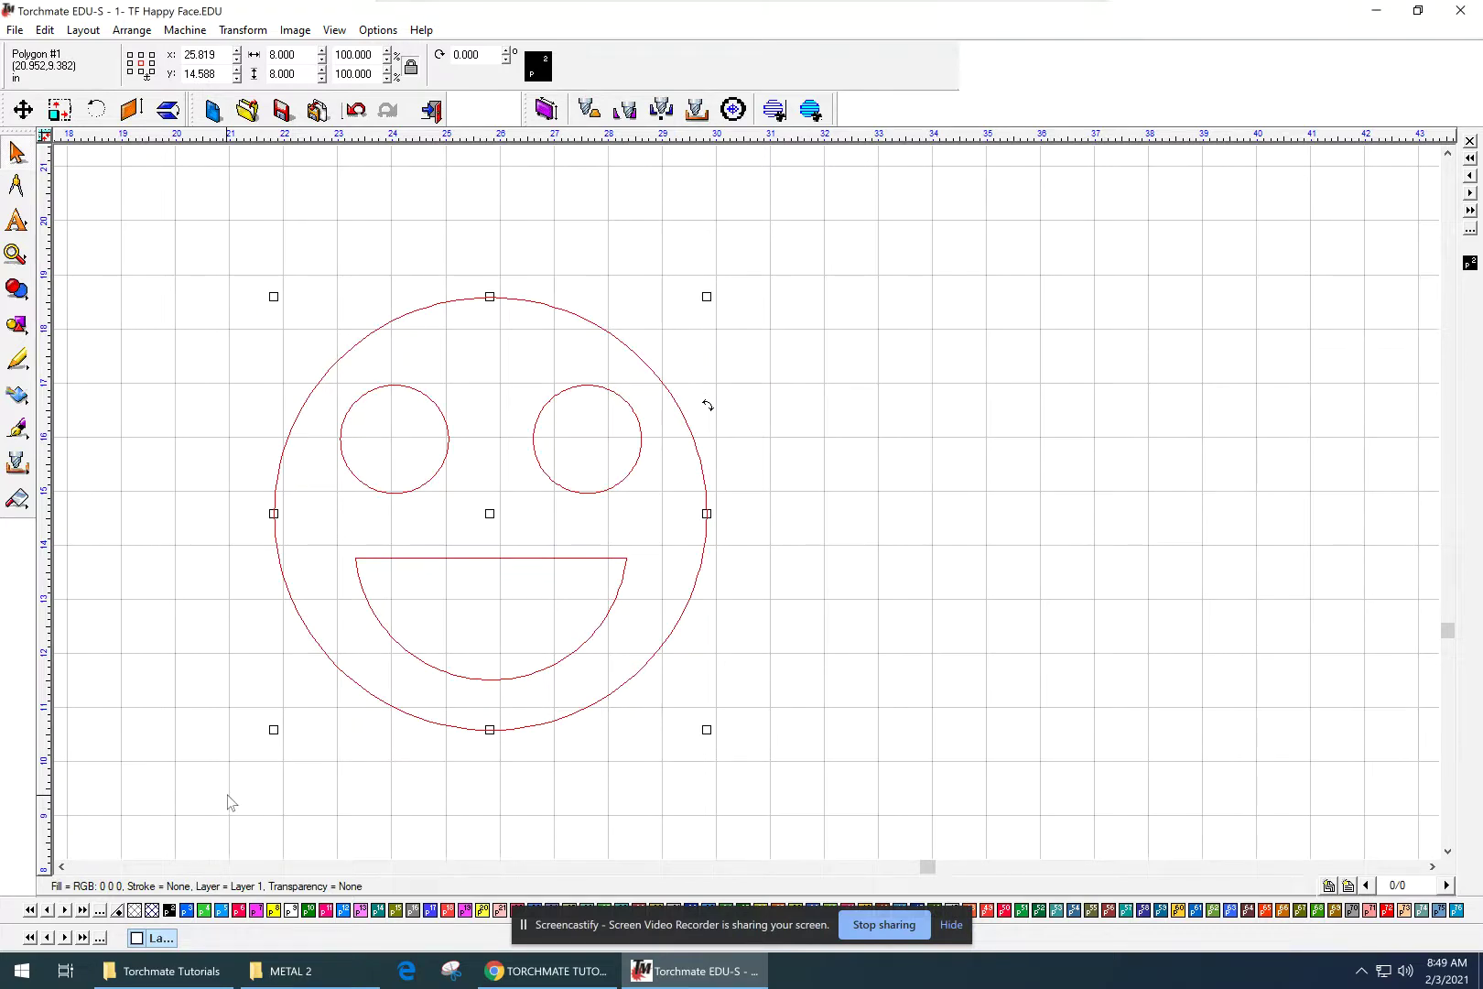
pyautogui.hotkey('ctrl', 'd')
pyautogui.moveTo(545, 462); pyautogui.dragTo(1151, 492)
pyautogui.click(882, 376)
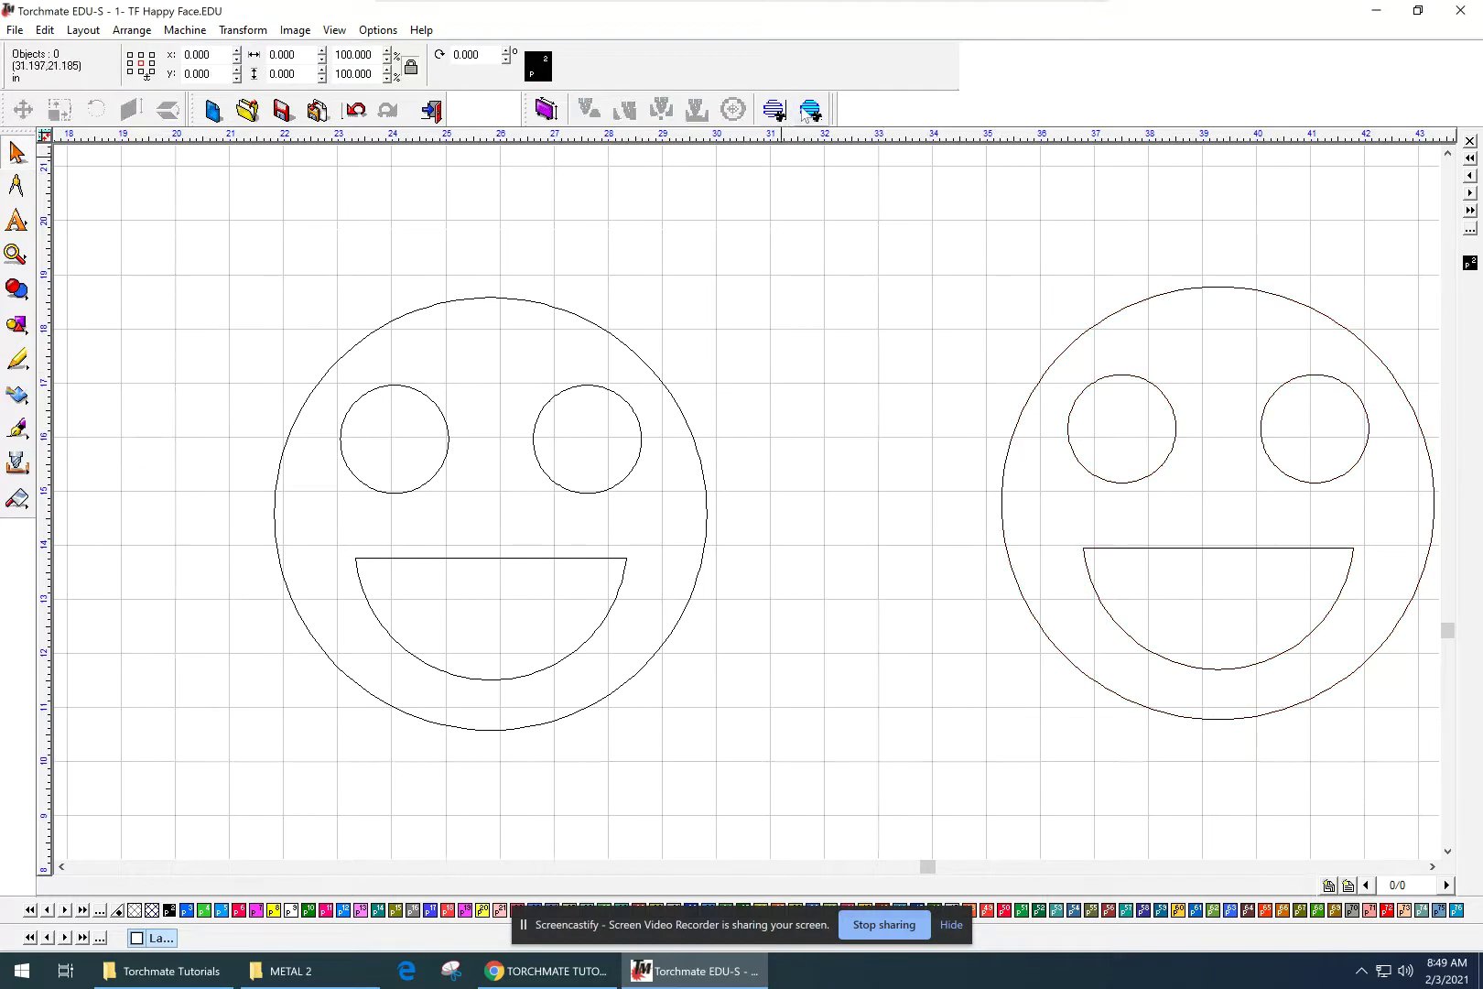
# - Show the tool paths and reshape the original face's mouth by moving its upper-right corner about 0.5 in right and 0.75 in up
pyautogui.click(806, 111)
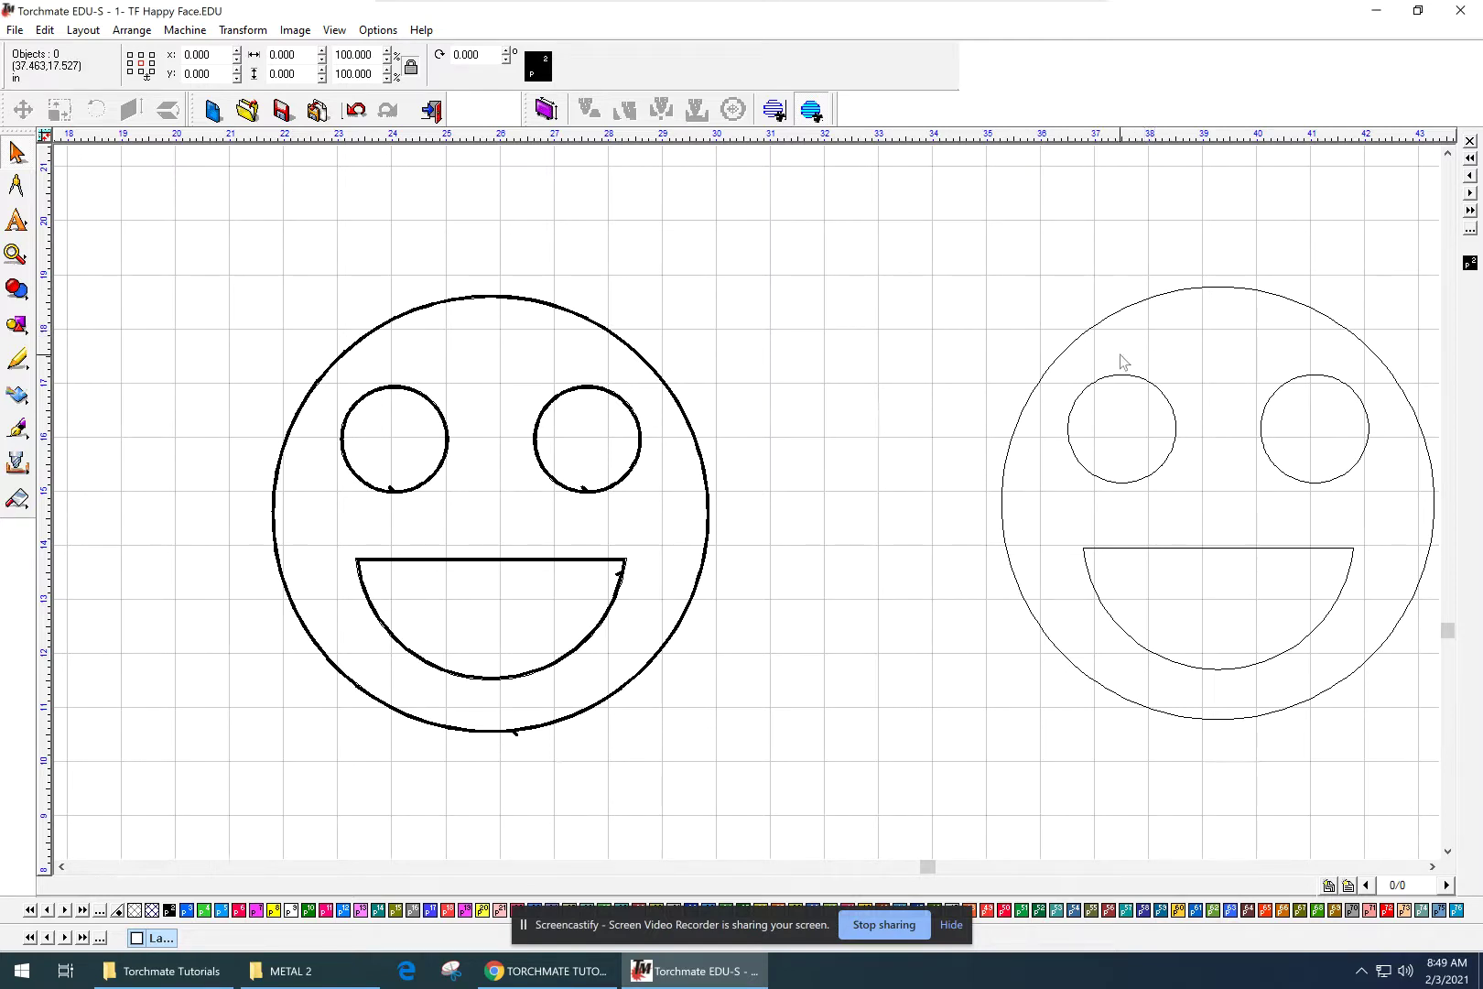
pyautogui.scroll(2, 609, 569)
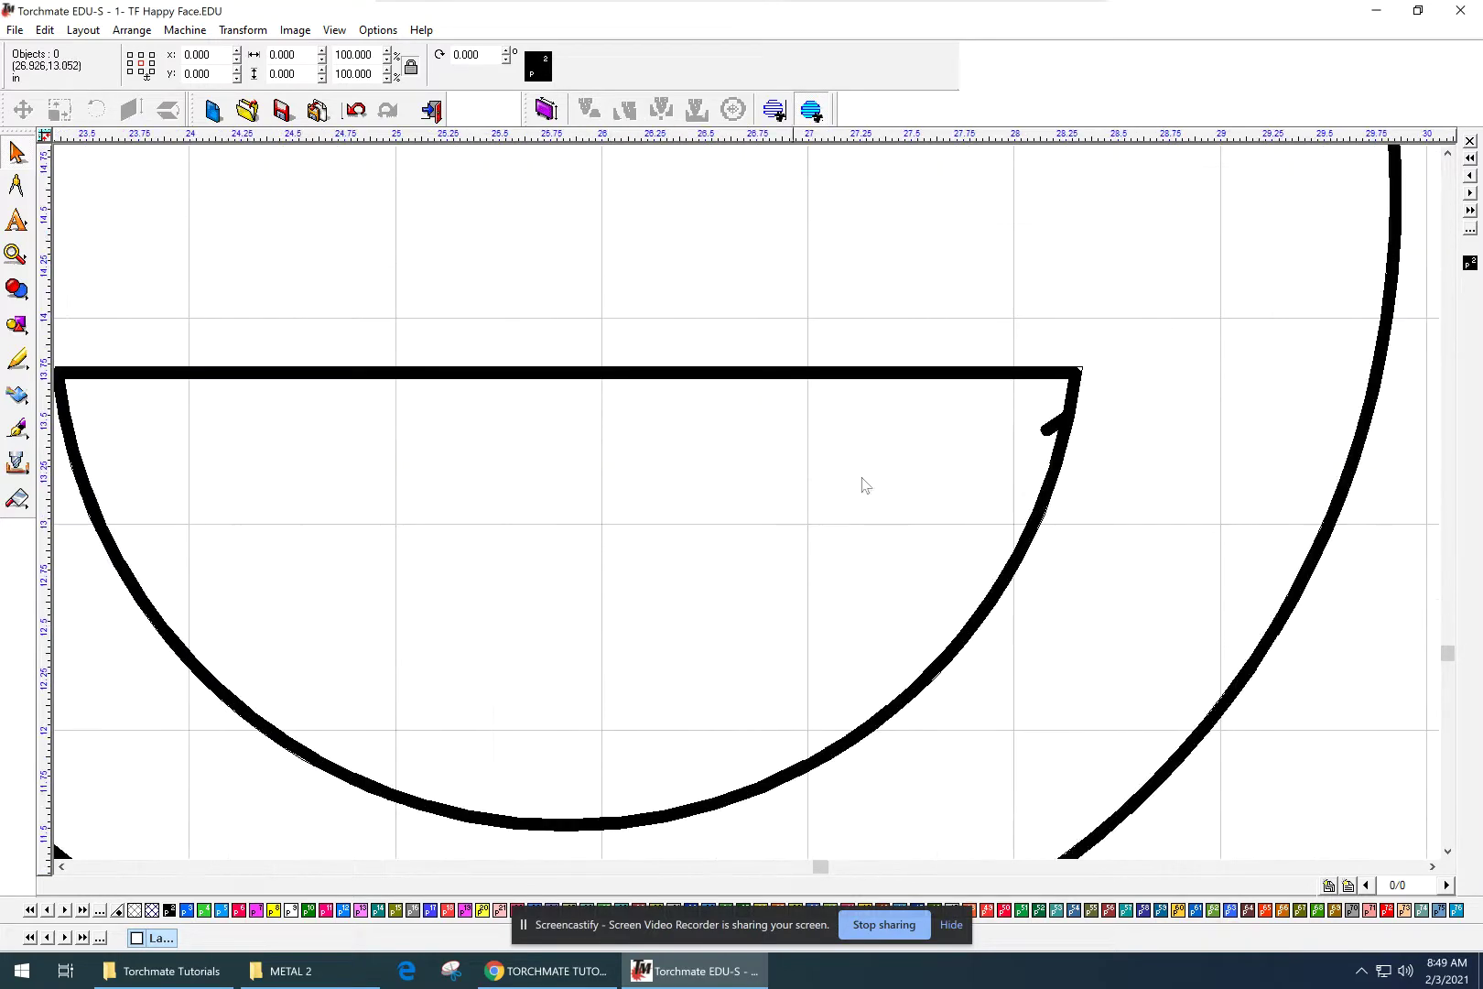
pyautogui.click(1076, 369)
pyautogui.click(1076, 366)
pyautogui.moveTo(1078, 369); pyautogui.dragTo(1181, 212)
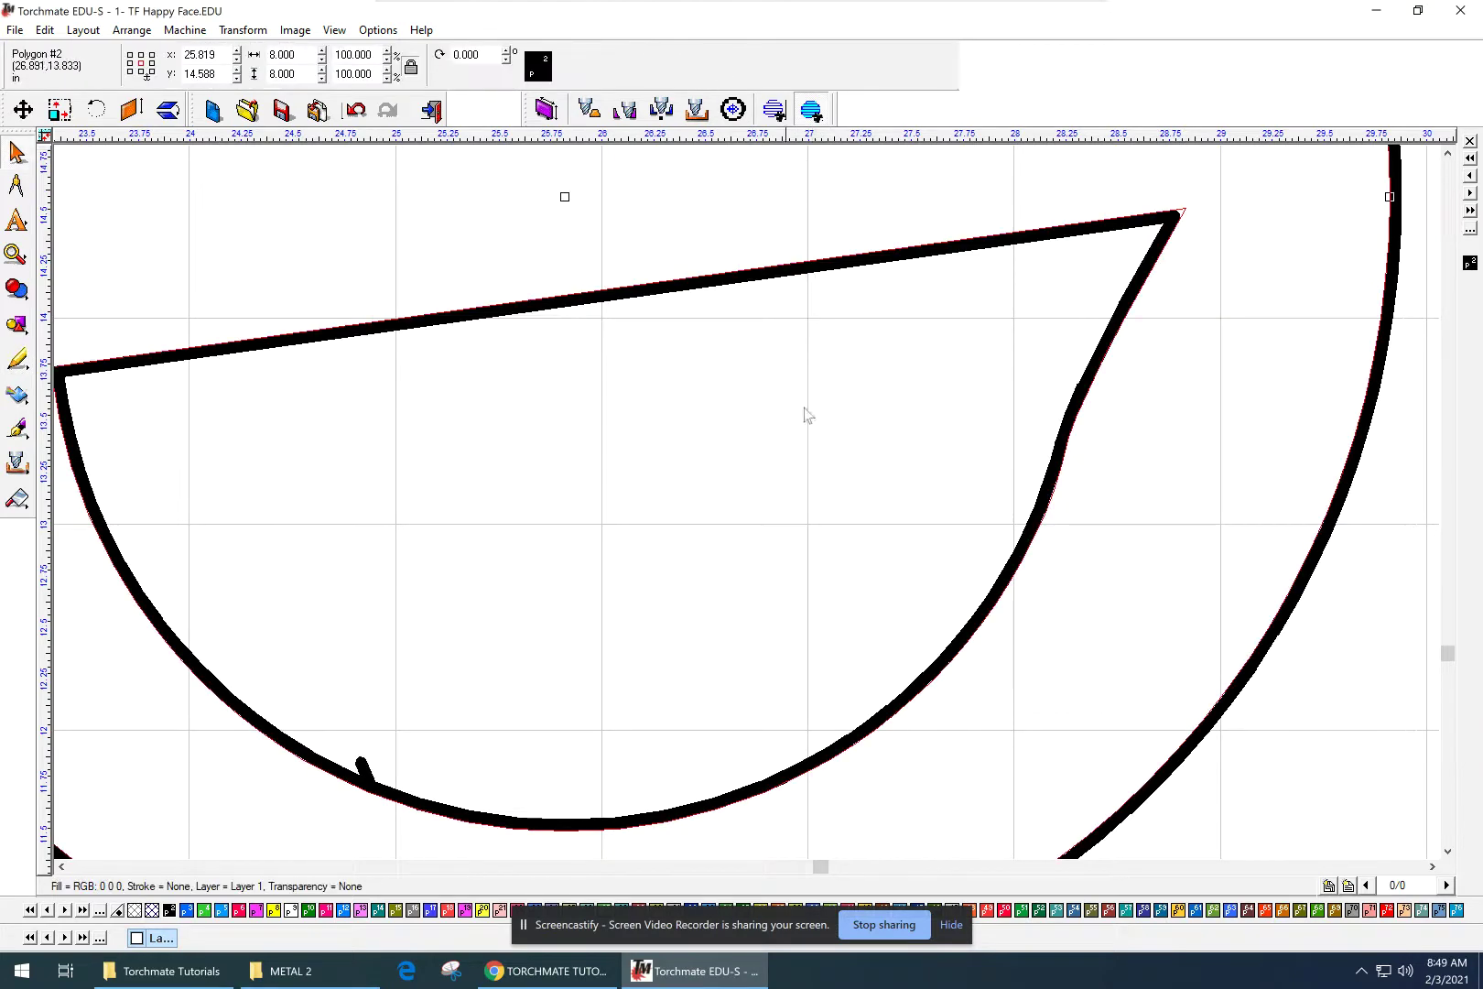
pyautogui.scroll(-1, 748, 510)
pyautogui.scroll(-1, 821, 490)
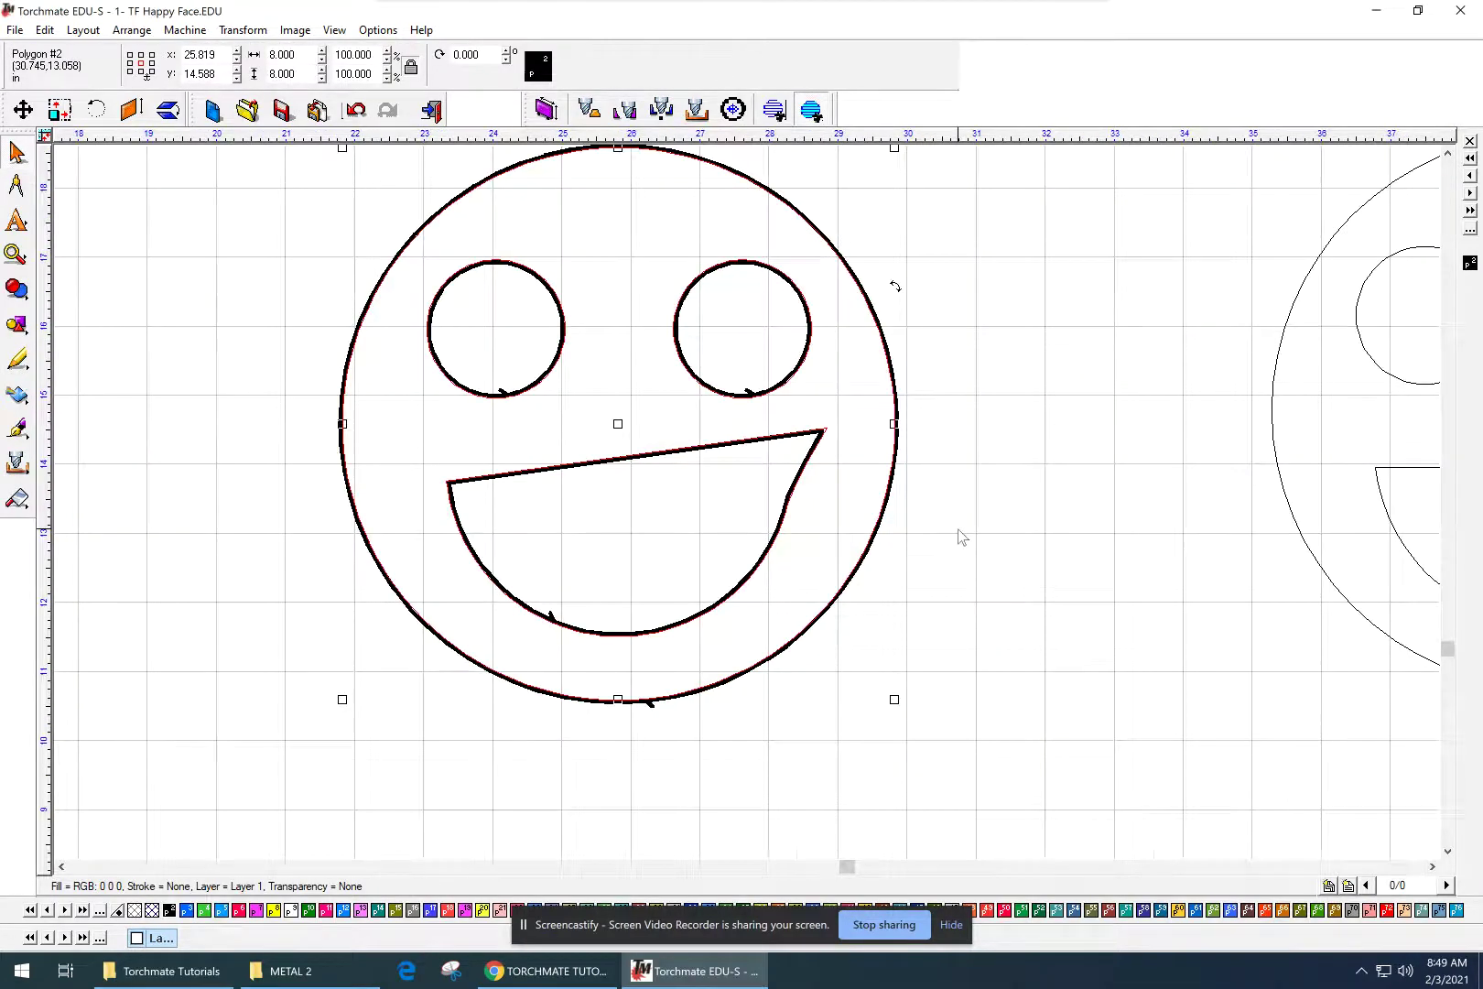
pyautogui.scroll(-1, 957, 512)
pyautogui.moveTo(956, 499); pyautogui.dragTo(731, 486, button='middle')
pyautogui.click(715, 451)
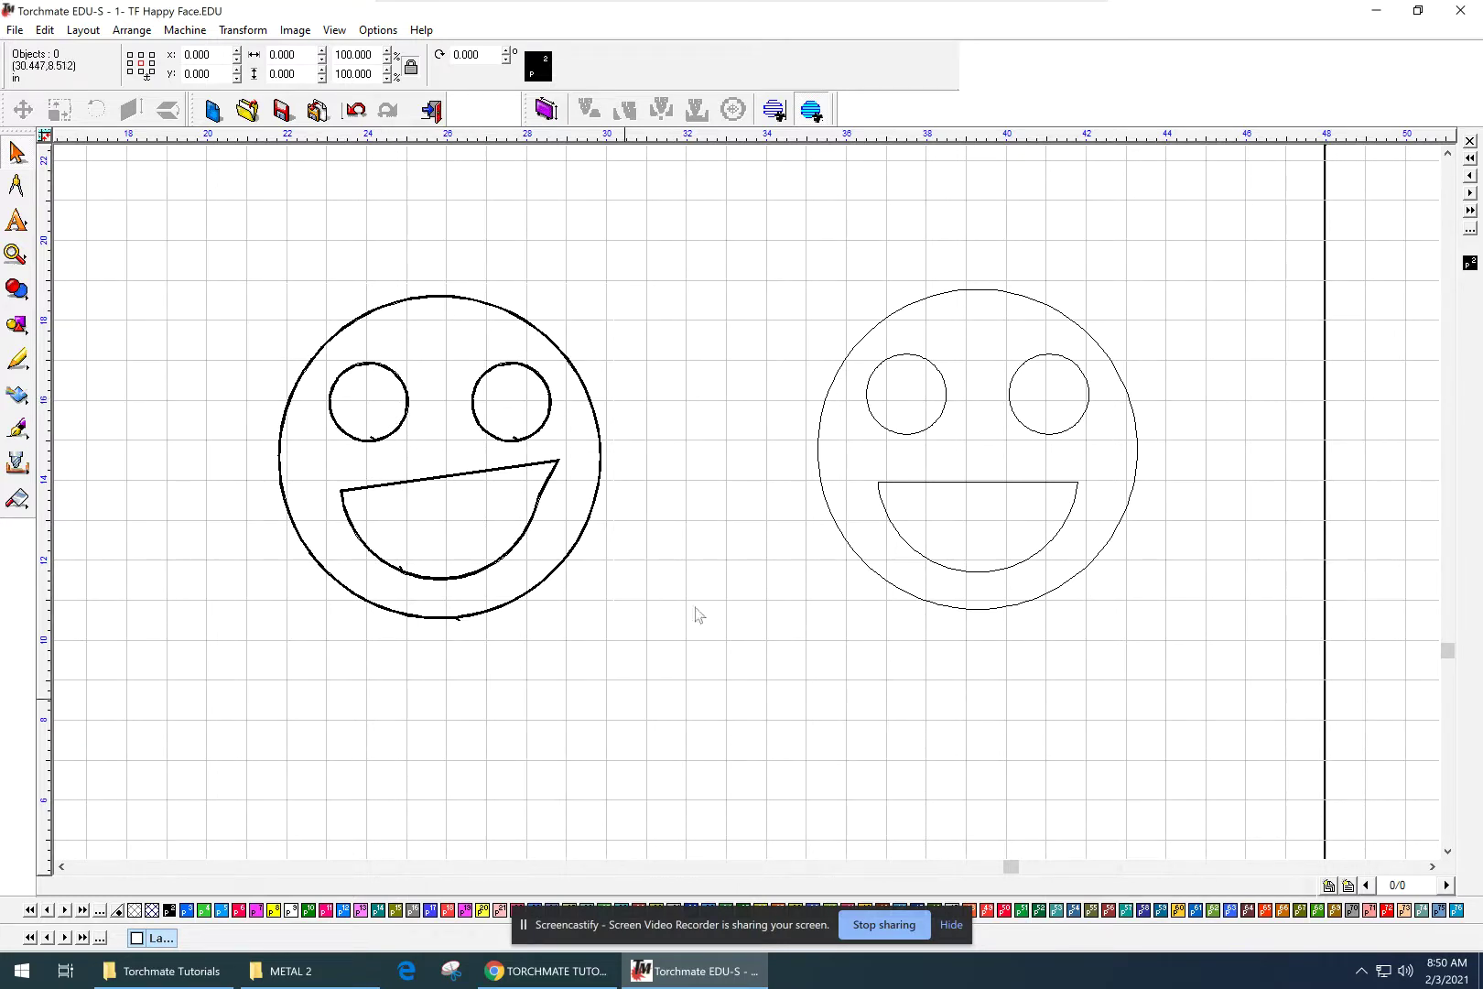
# - Minimize Torchmate and the browser, and browse in File Explorer to the slohs Industrial Technology folder on the Shared (S:) drive
pyautogui.click(1376, 11)
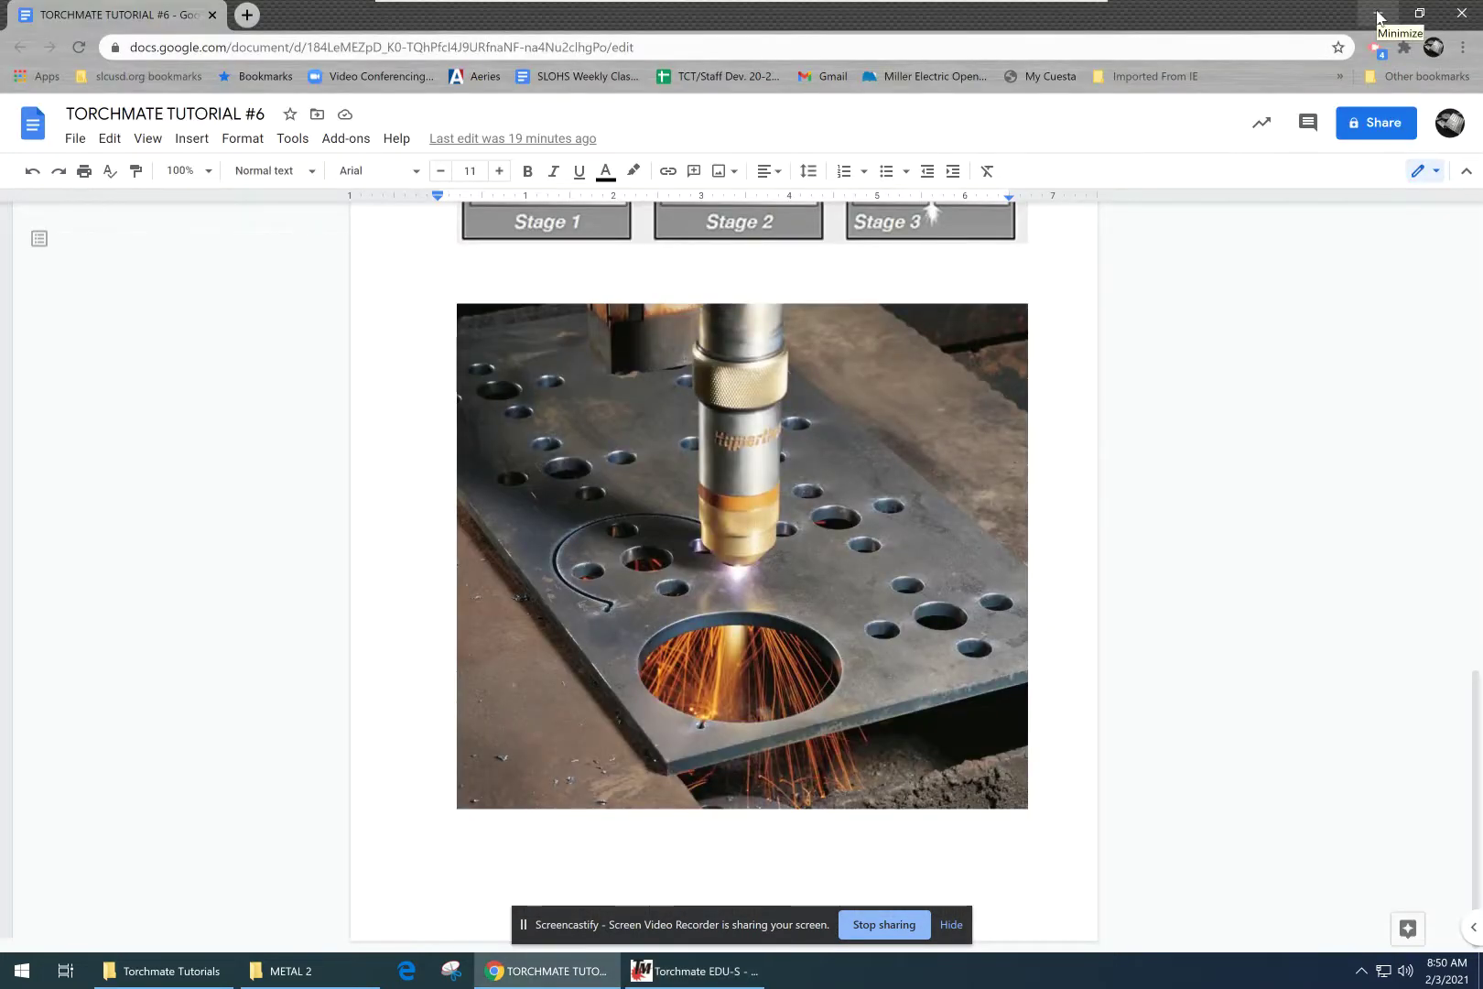
pyautogui.click(1377, 15)
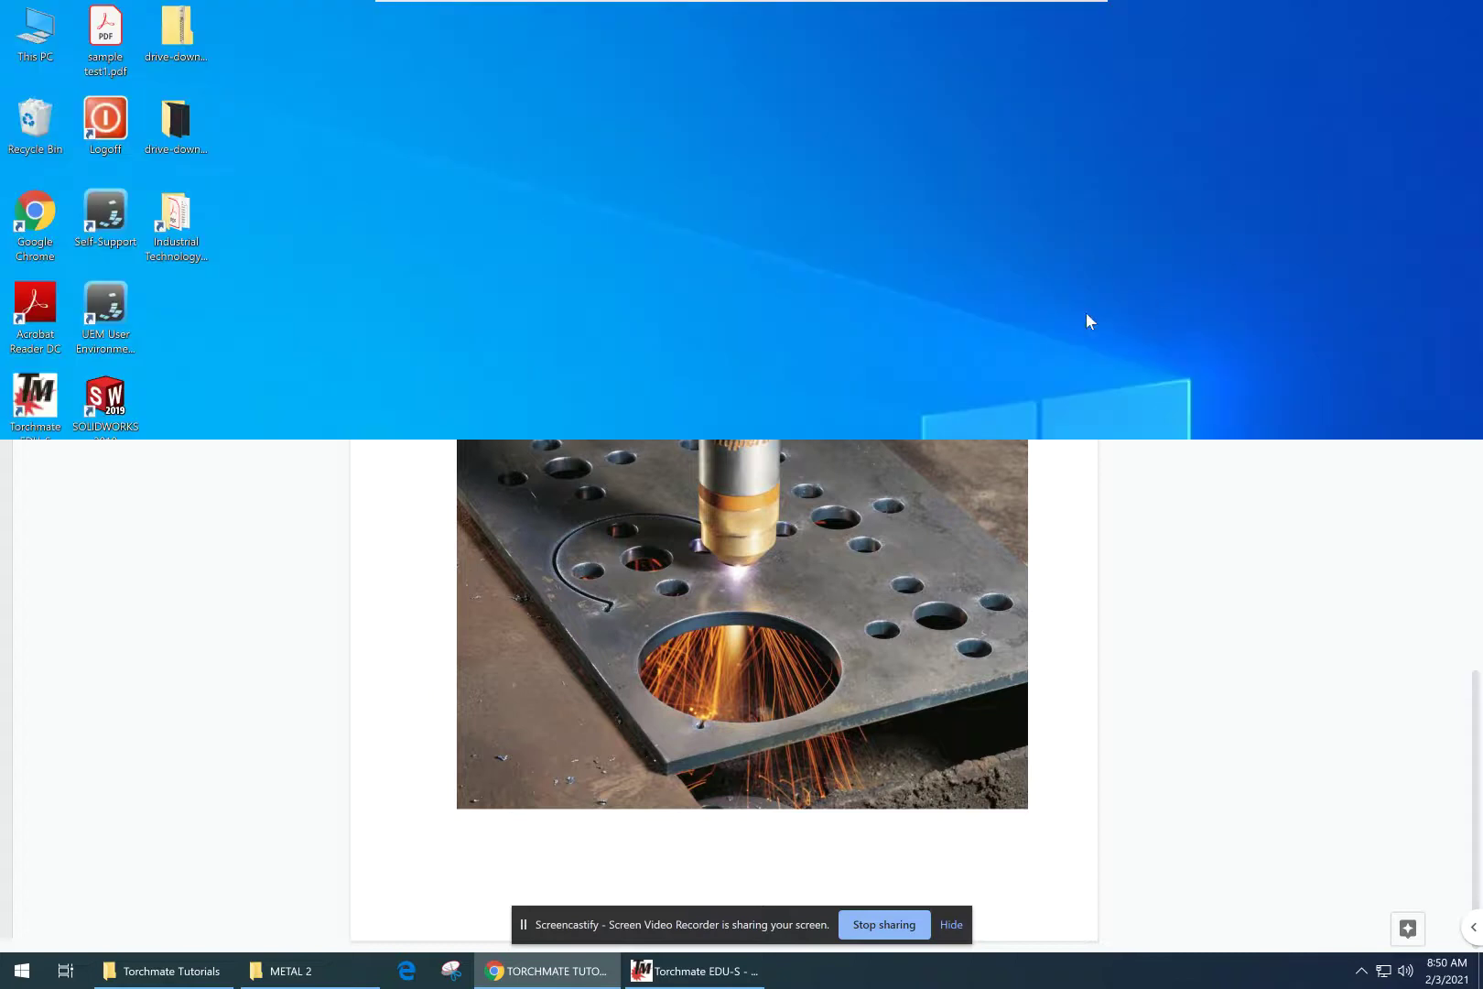
pyautogui.doubleClick(43, 52)
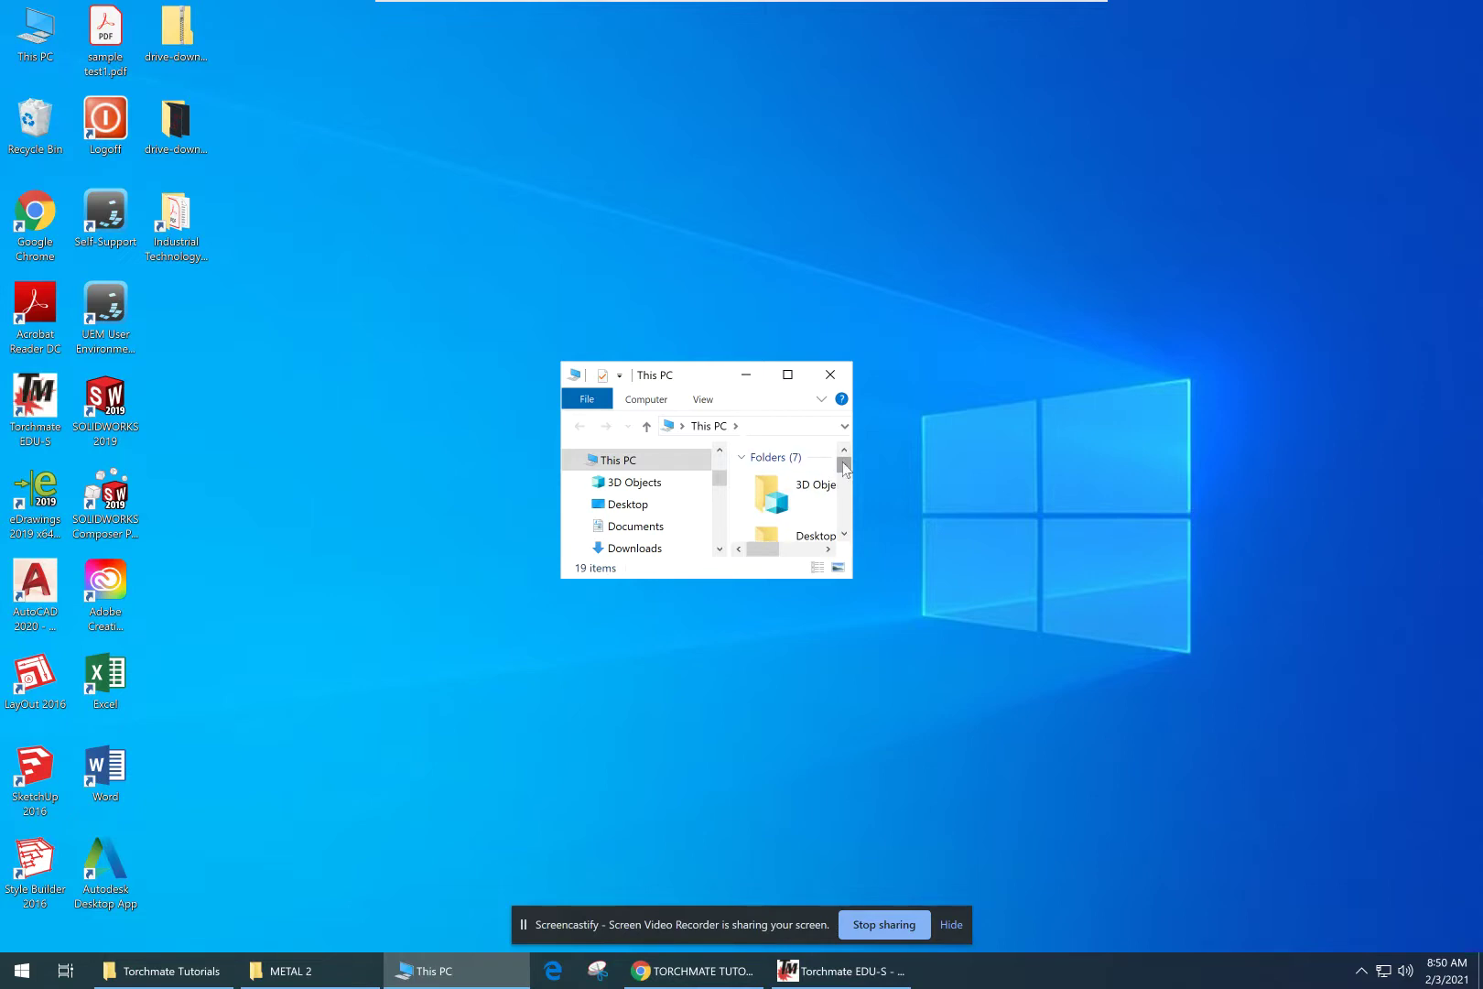
pyautogui.click(787, 374)
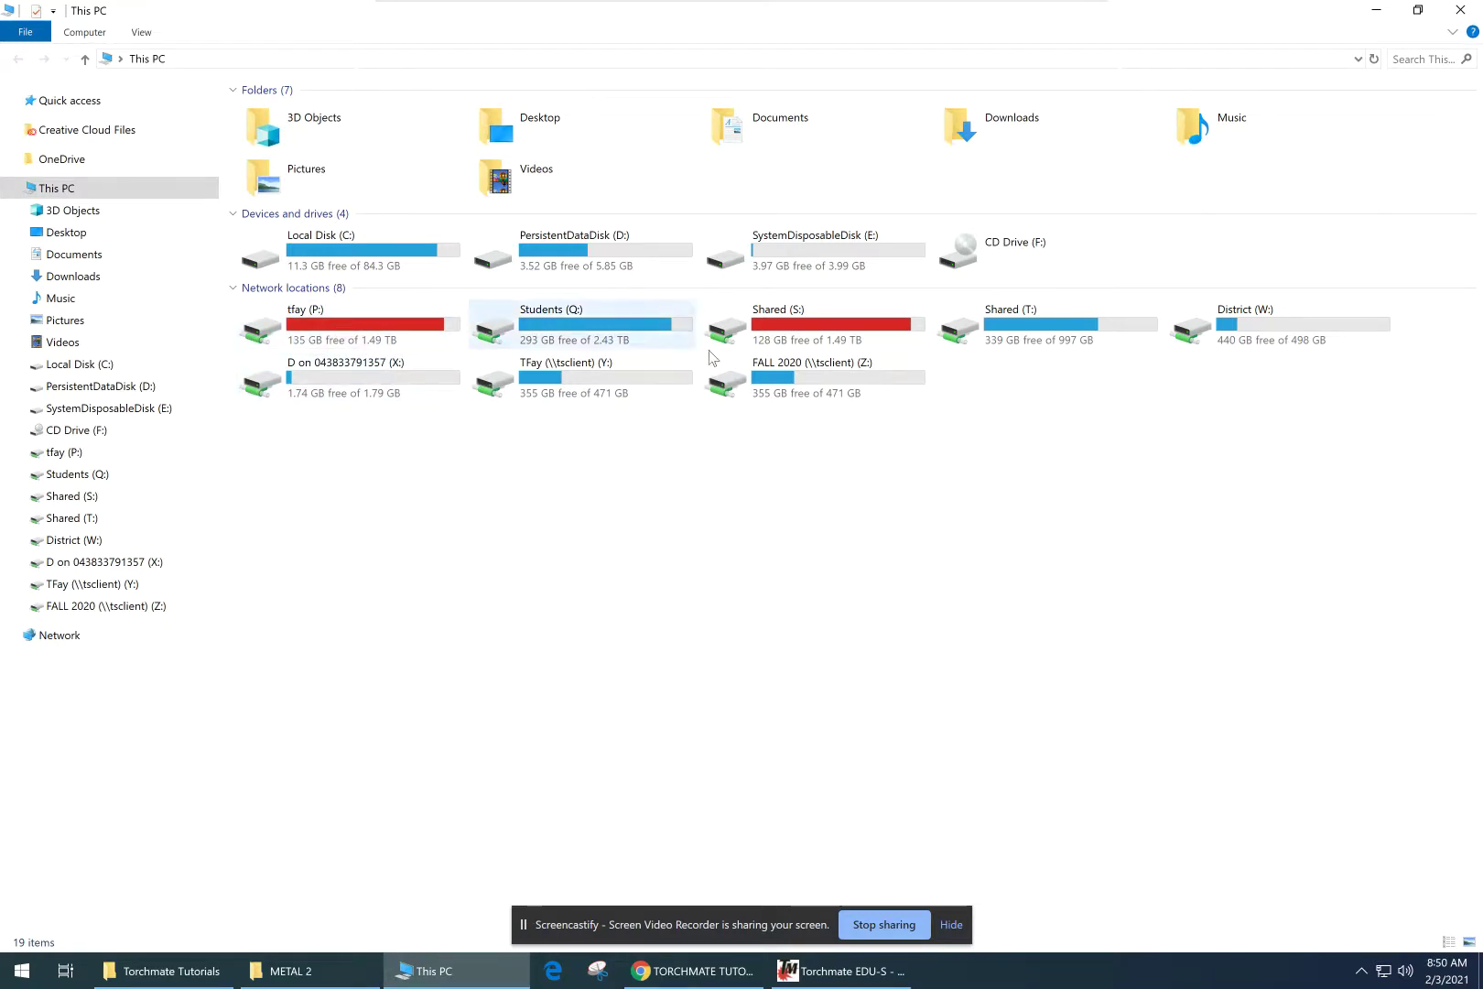
pyautogui.doubleClick(815, 336)
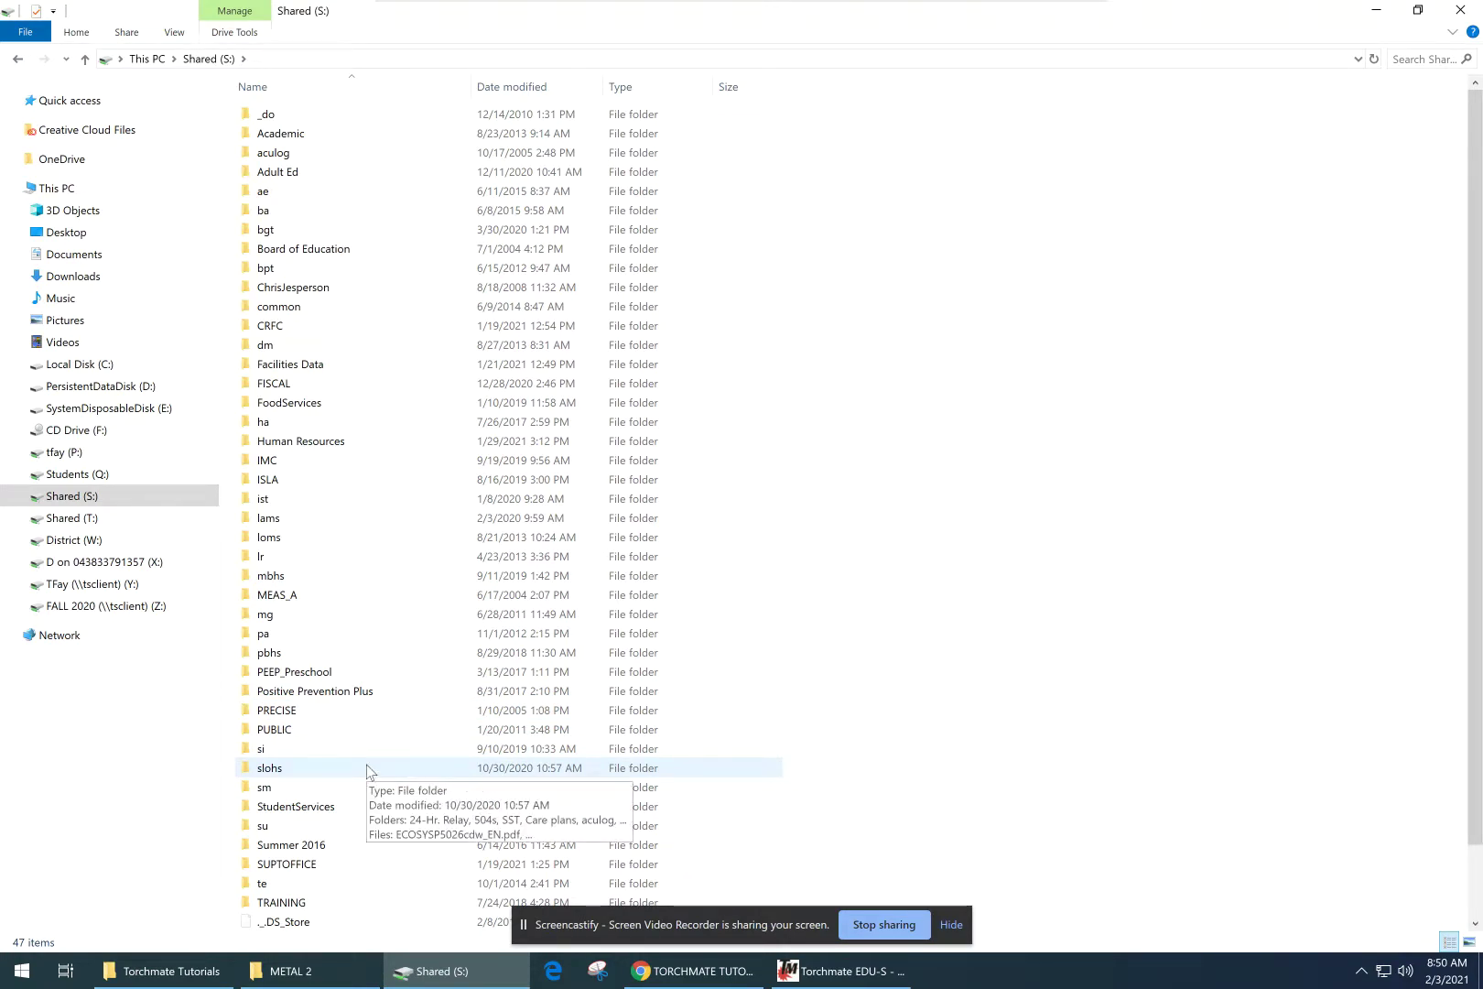
pyautogui.doubleClick(309, 776)
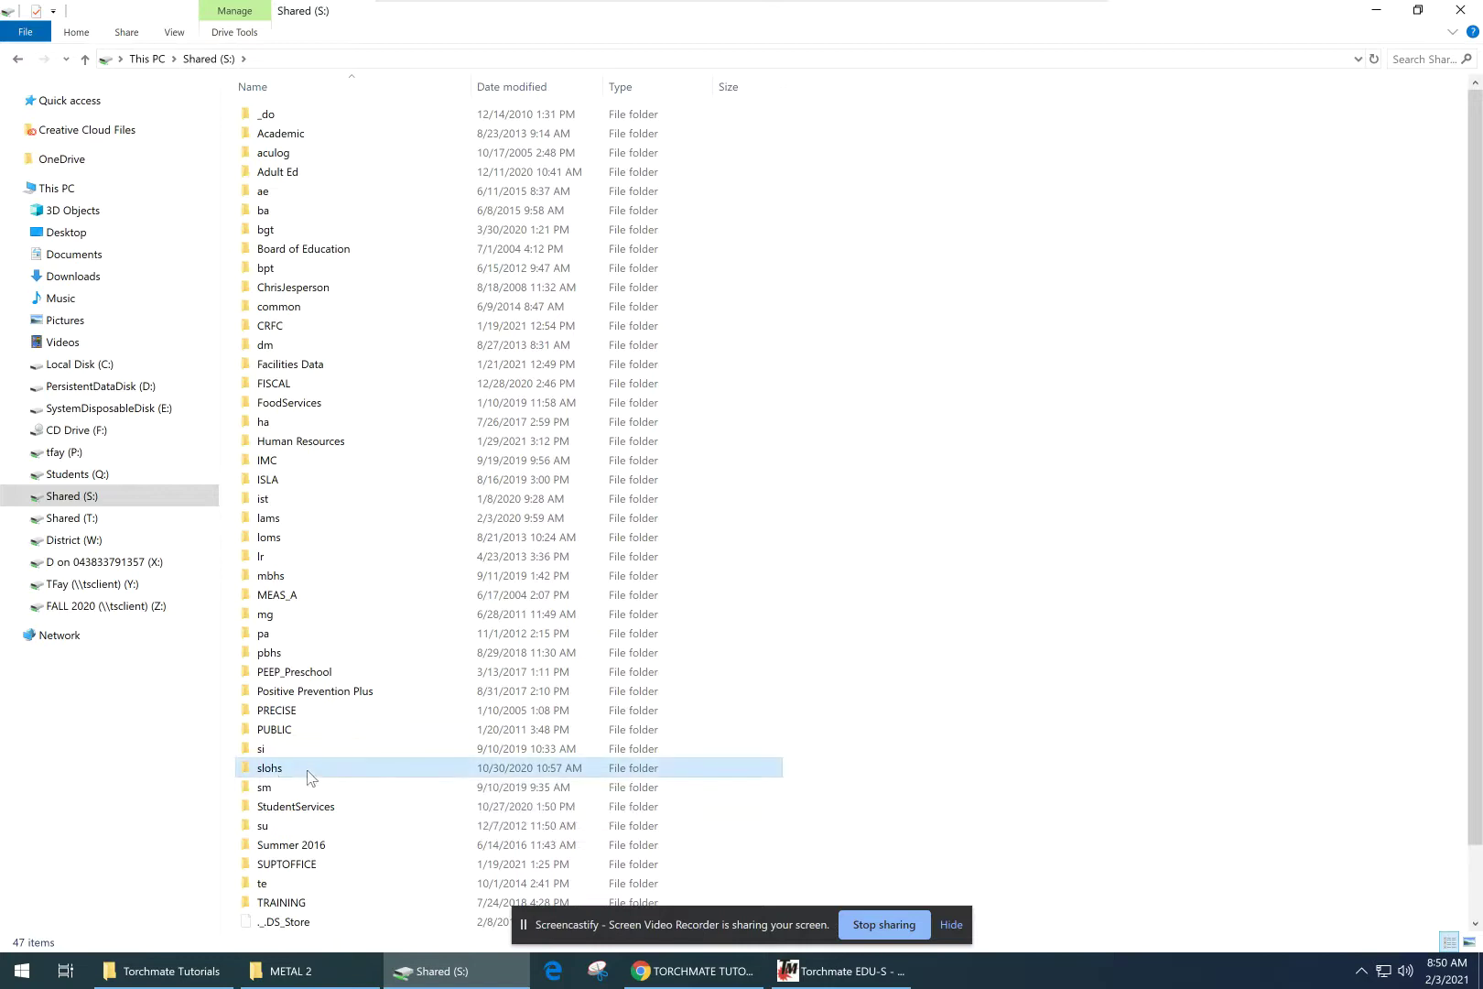
pyautogui.doubleClick(400, 505)
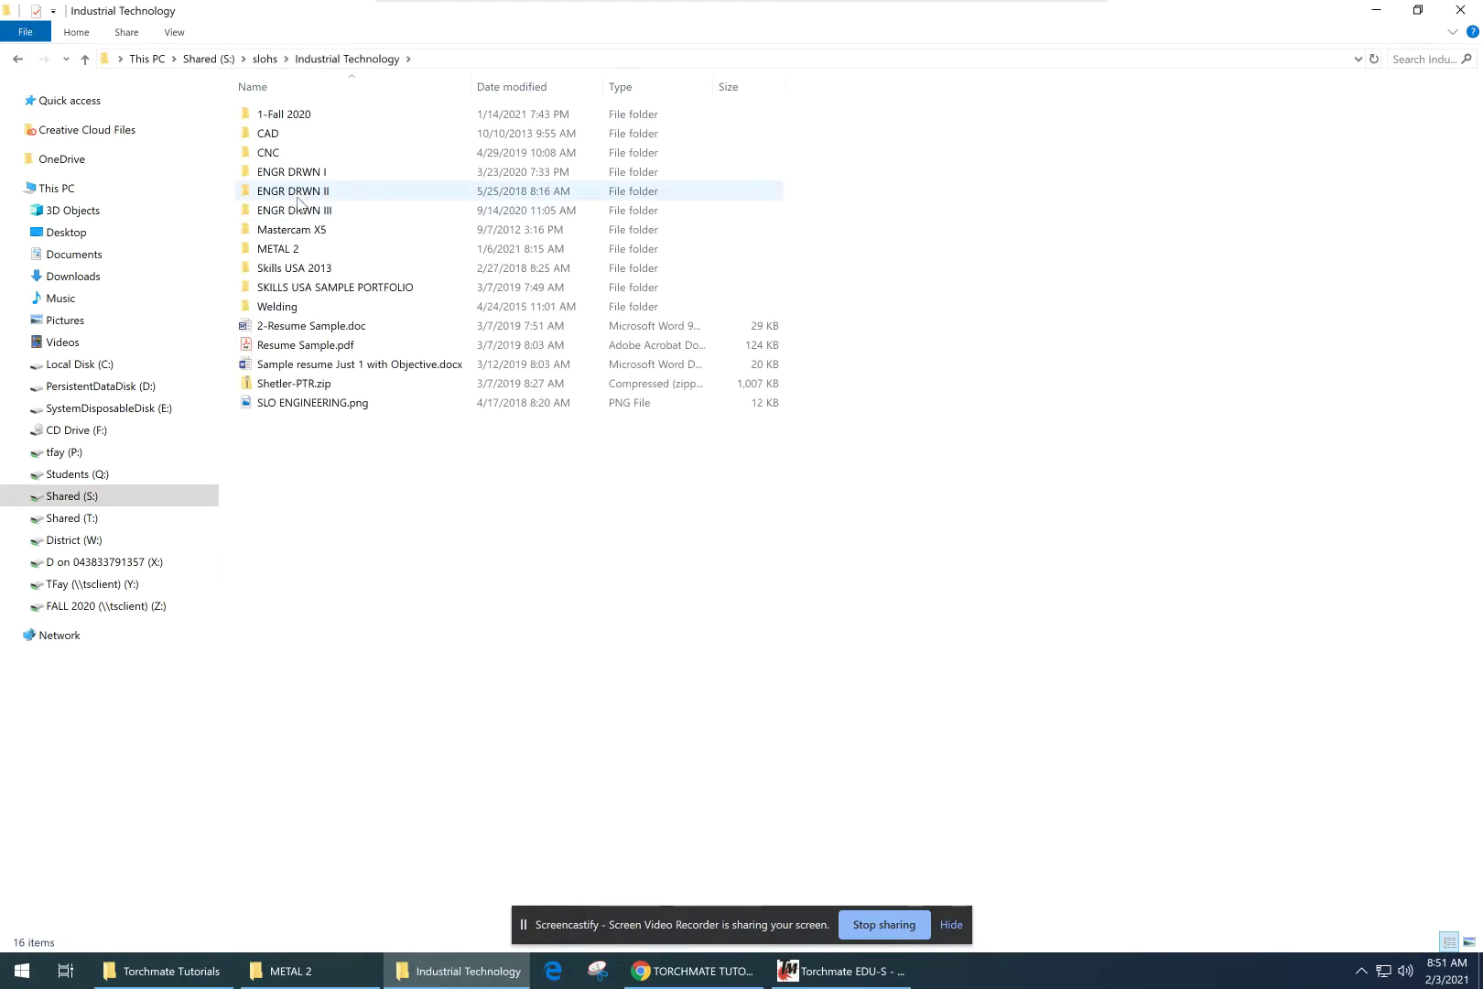
# - Open the Torchmate Tutorials folder inside METAL 2
pyautogui.doubleClick(297, 194)
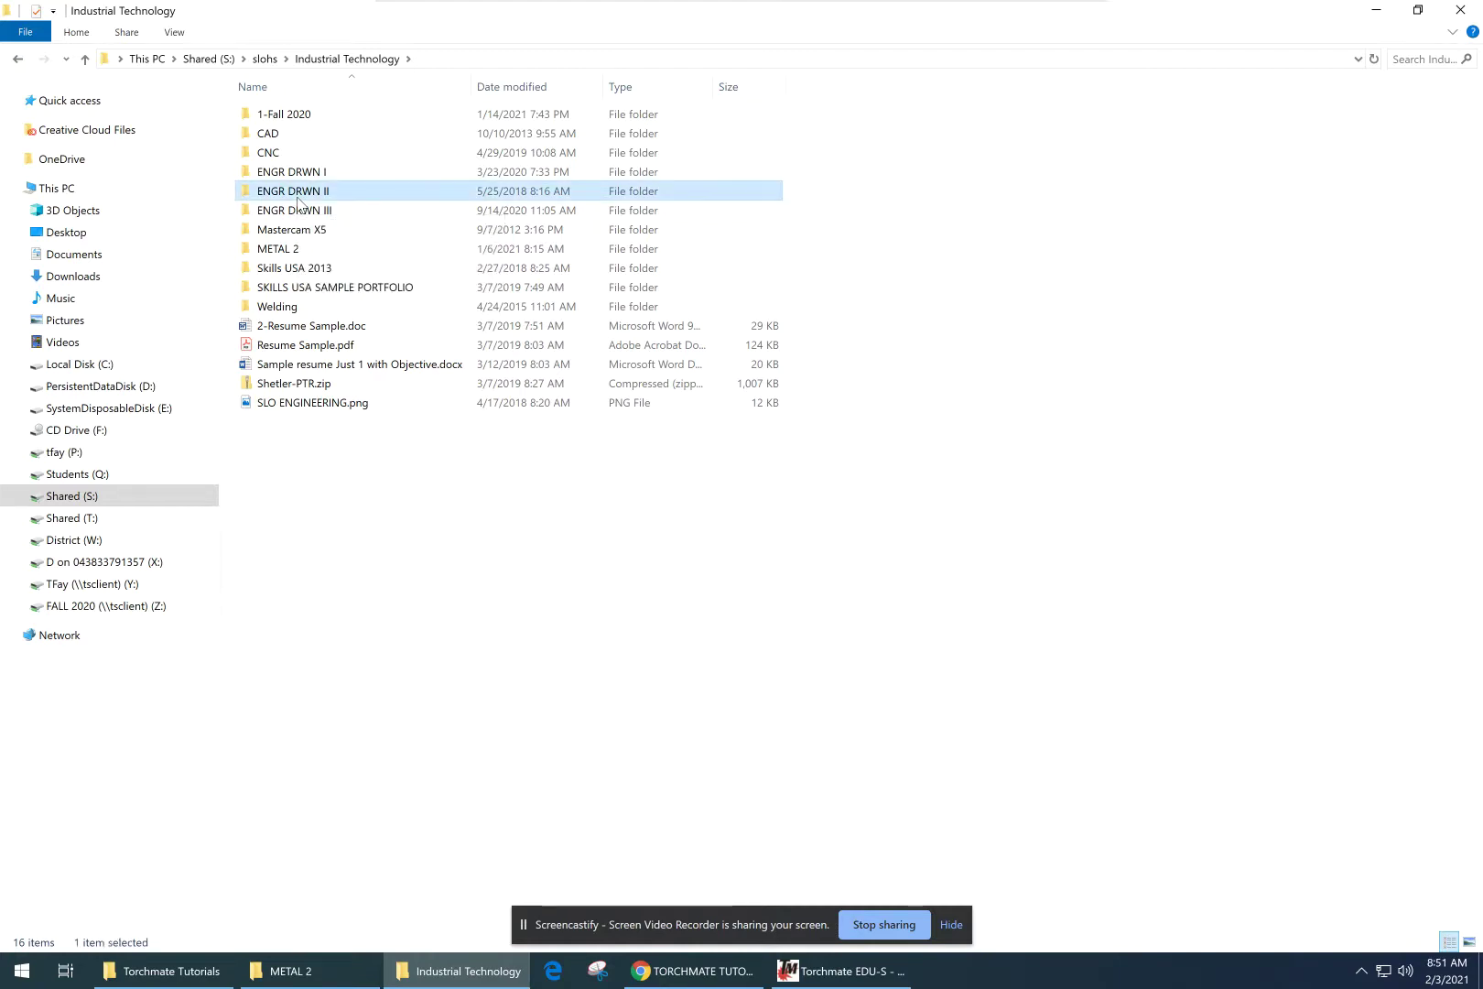
pyautogui.click(18, 60)
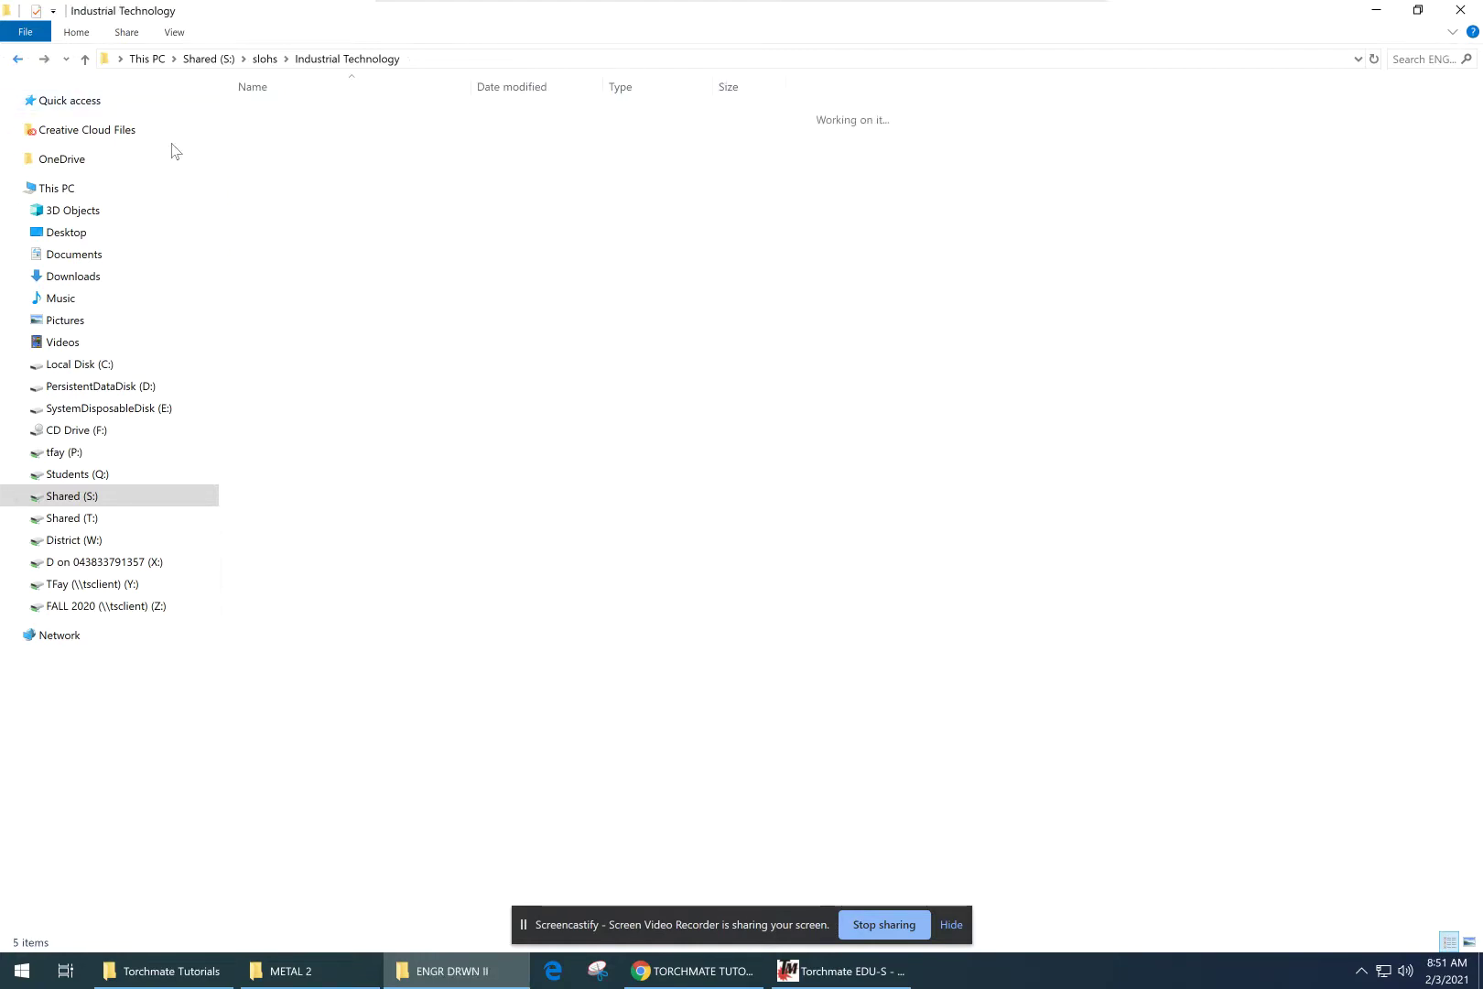
pyautogui.doubleClick(291, 249)
pyautogui.doubleClick(317, 117)
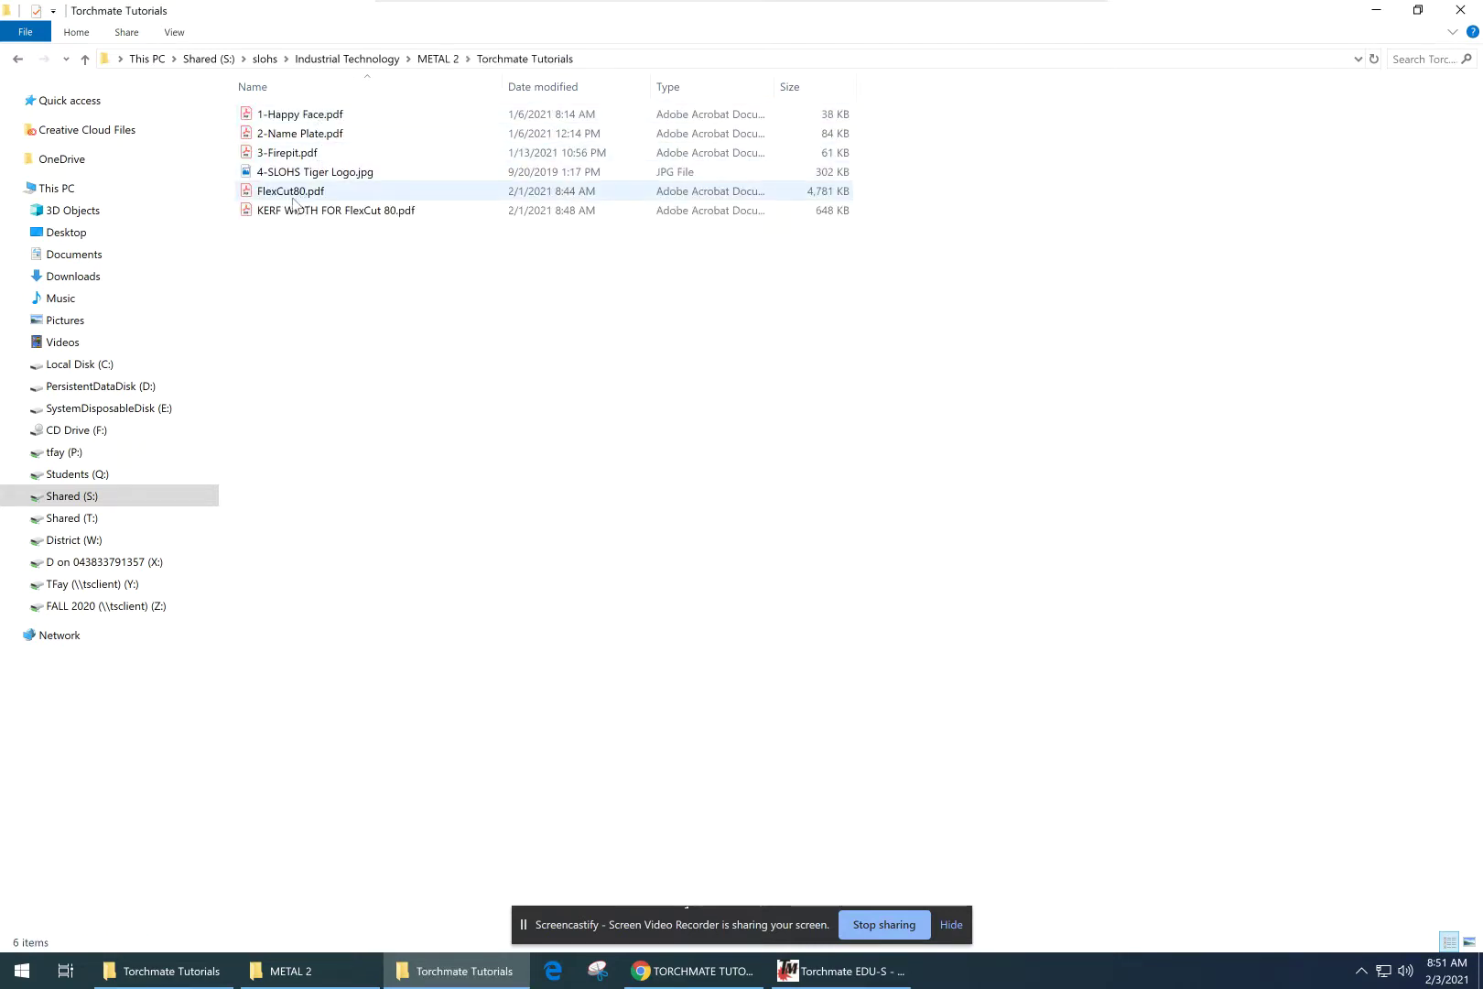
# - Open FlexCut80.pdf, skim the operator's manual's opening and safety pages, and close it
pyautogui.doubleClick(292, 194)
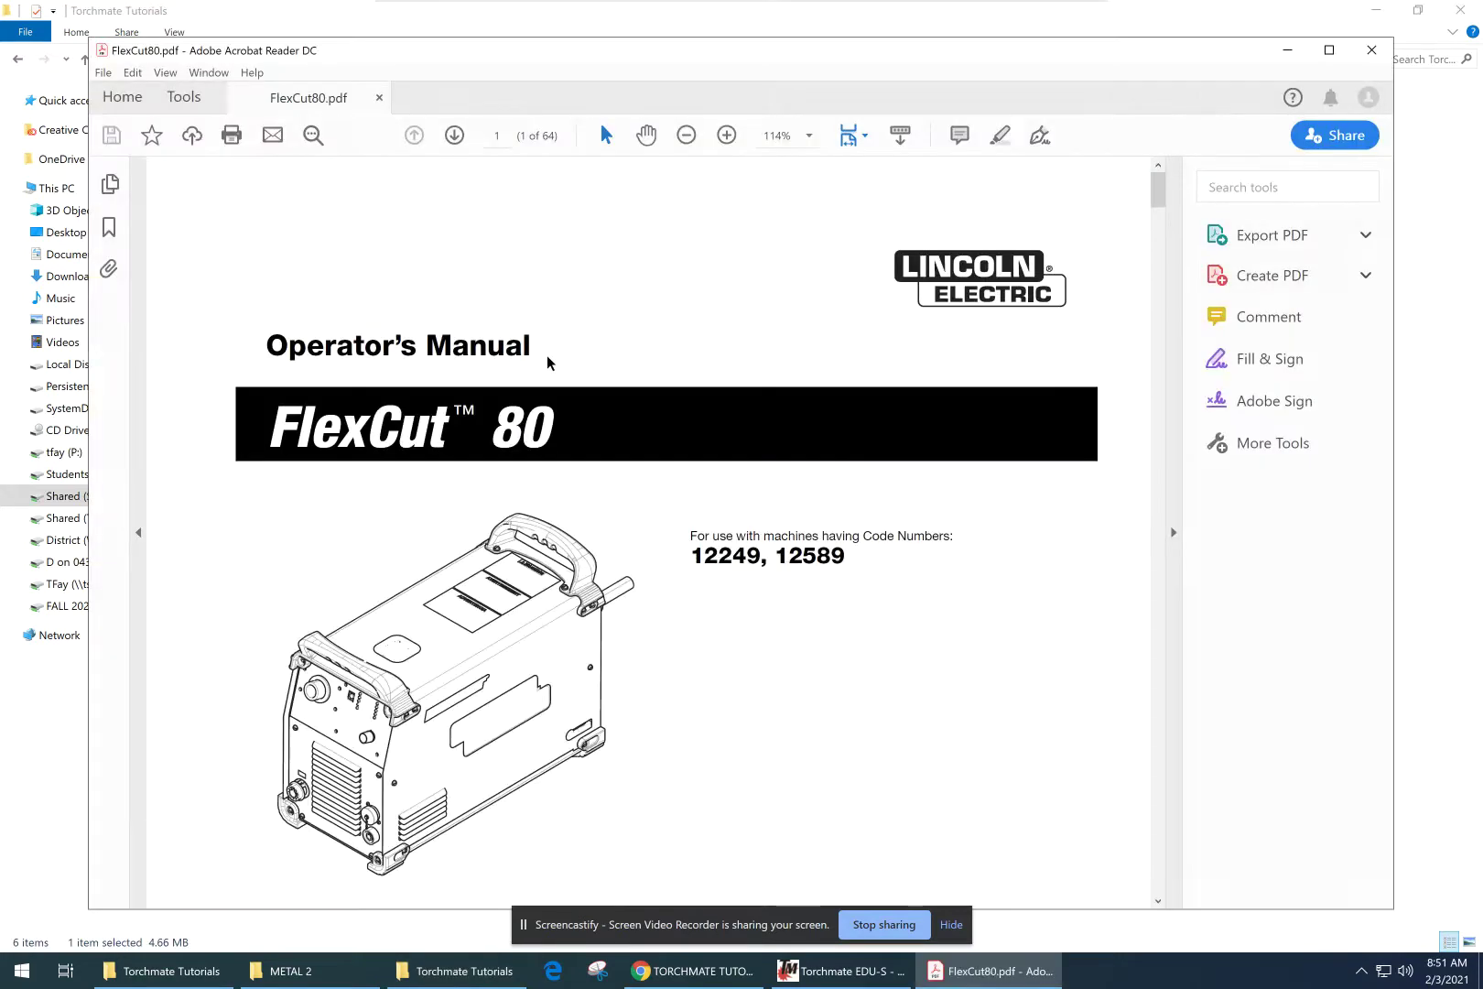
pyautogui.scroll(-1, 605, 522)
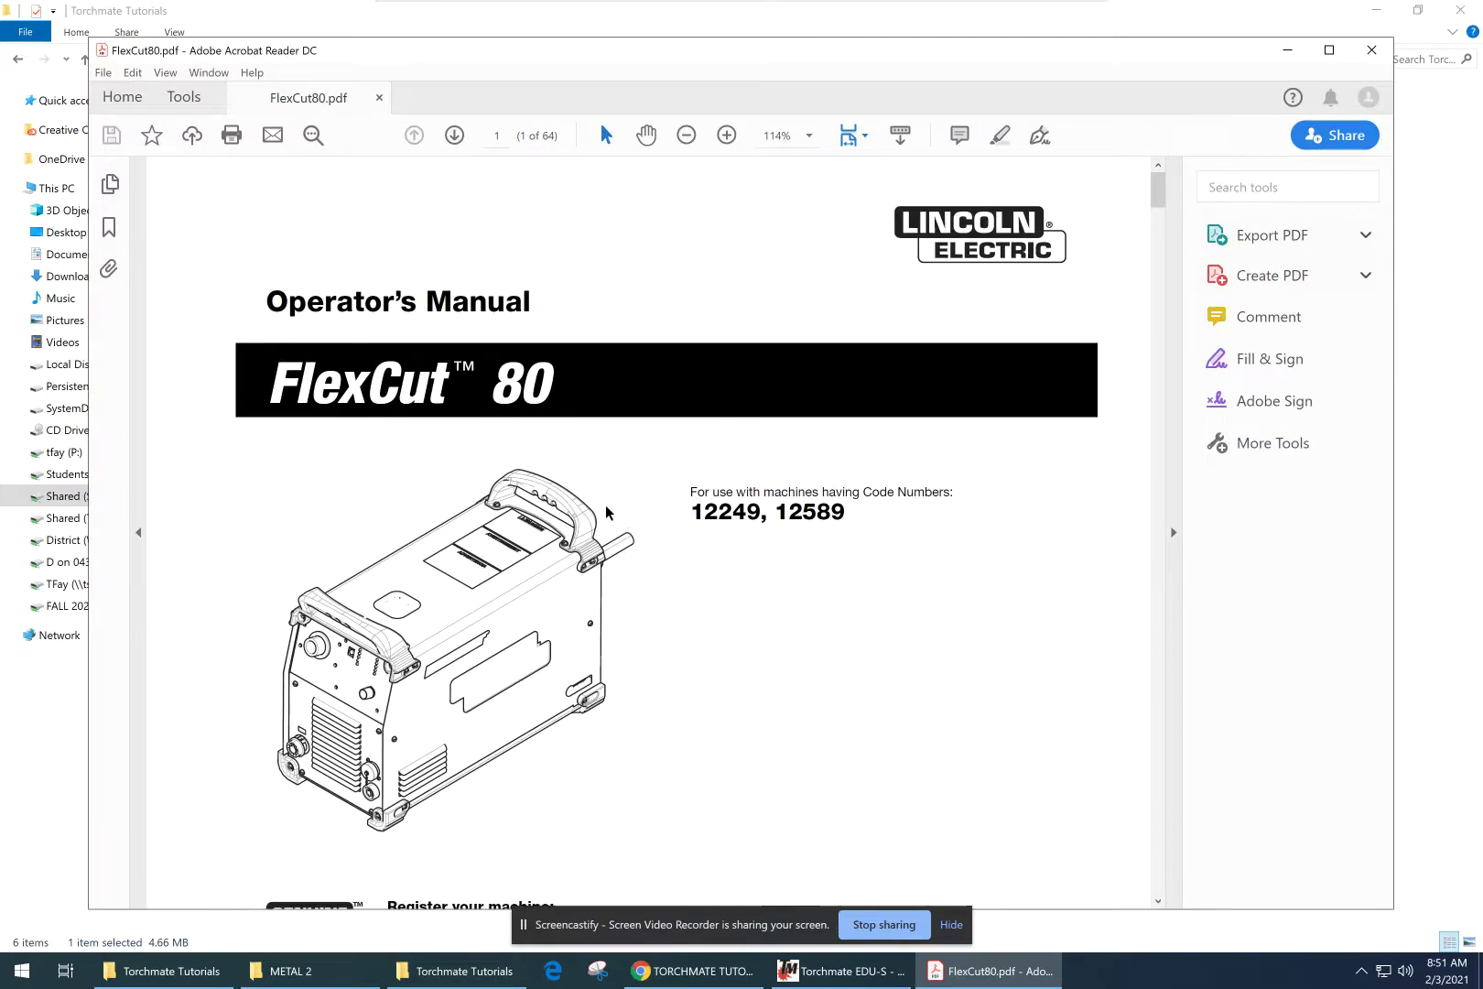
pyautogui.scroll(-5, 680, 602)
pyautogui.scroll(-10, 678, 602)
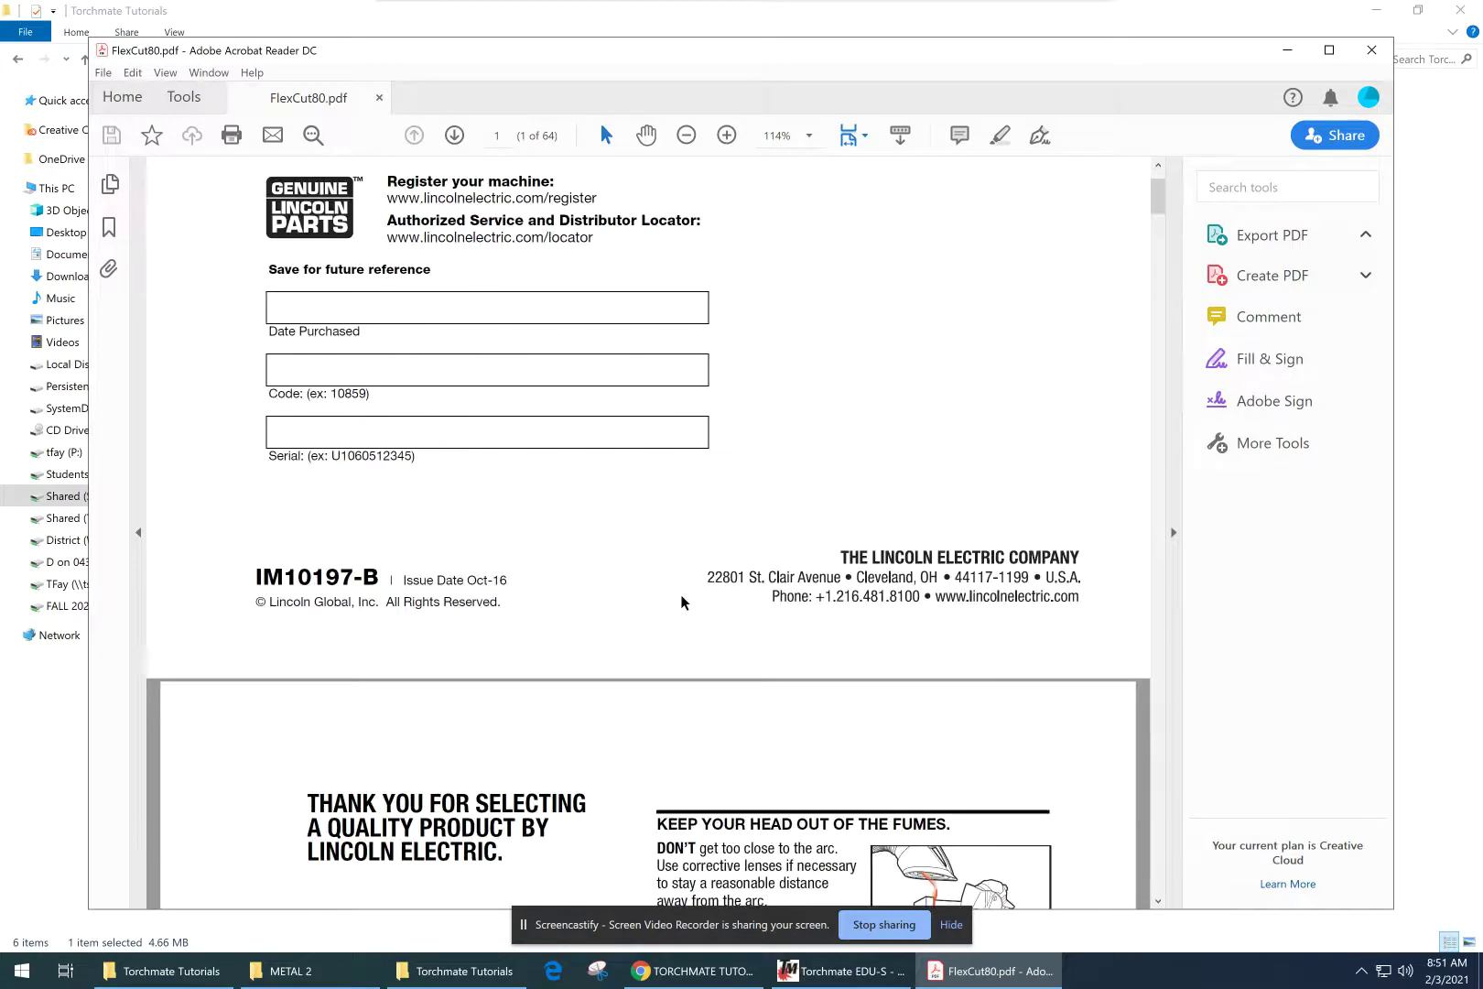
pyautogui.scroll(-20, 681, 603)
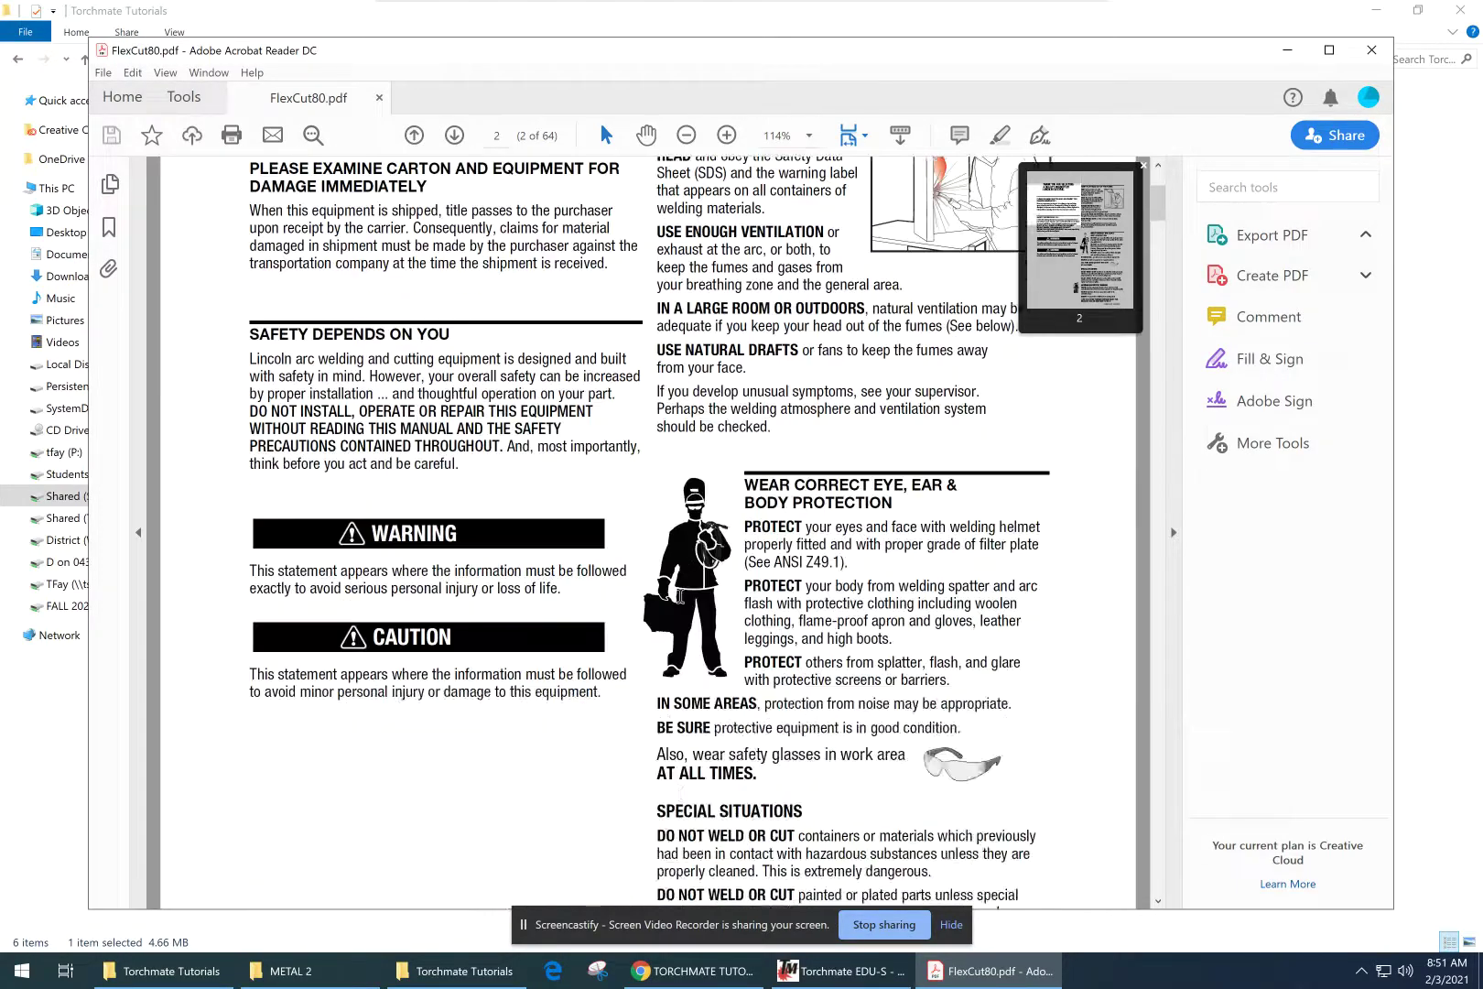
pyautogui.scroll(-20, 681, 604)
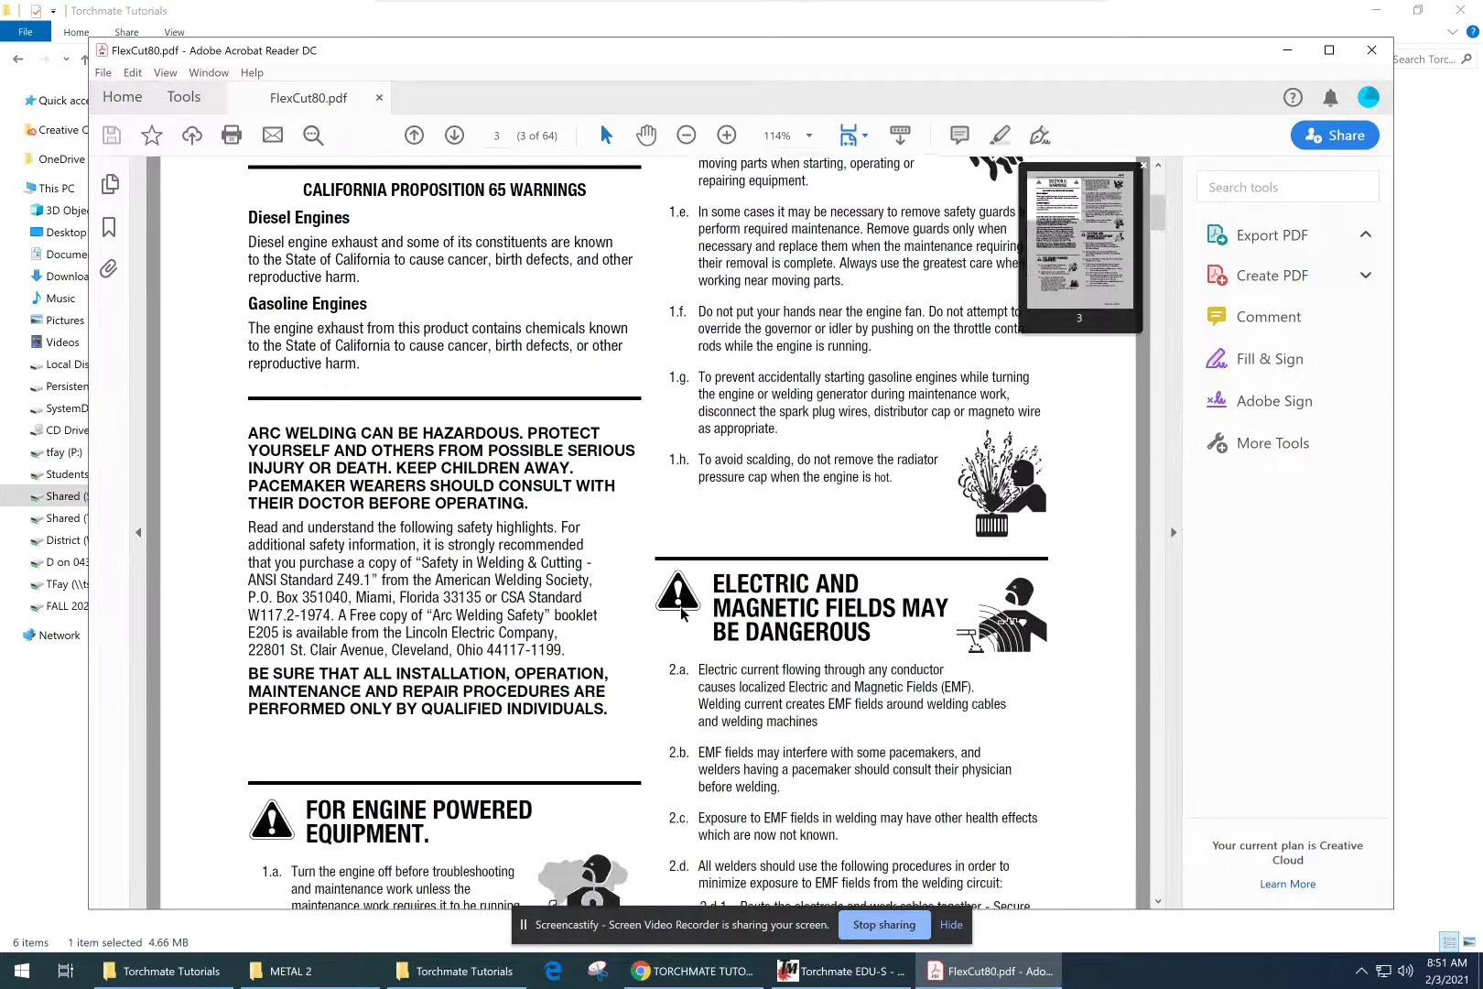
pyautogui.scroll(-20, 681, 613)
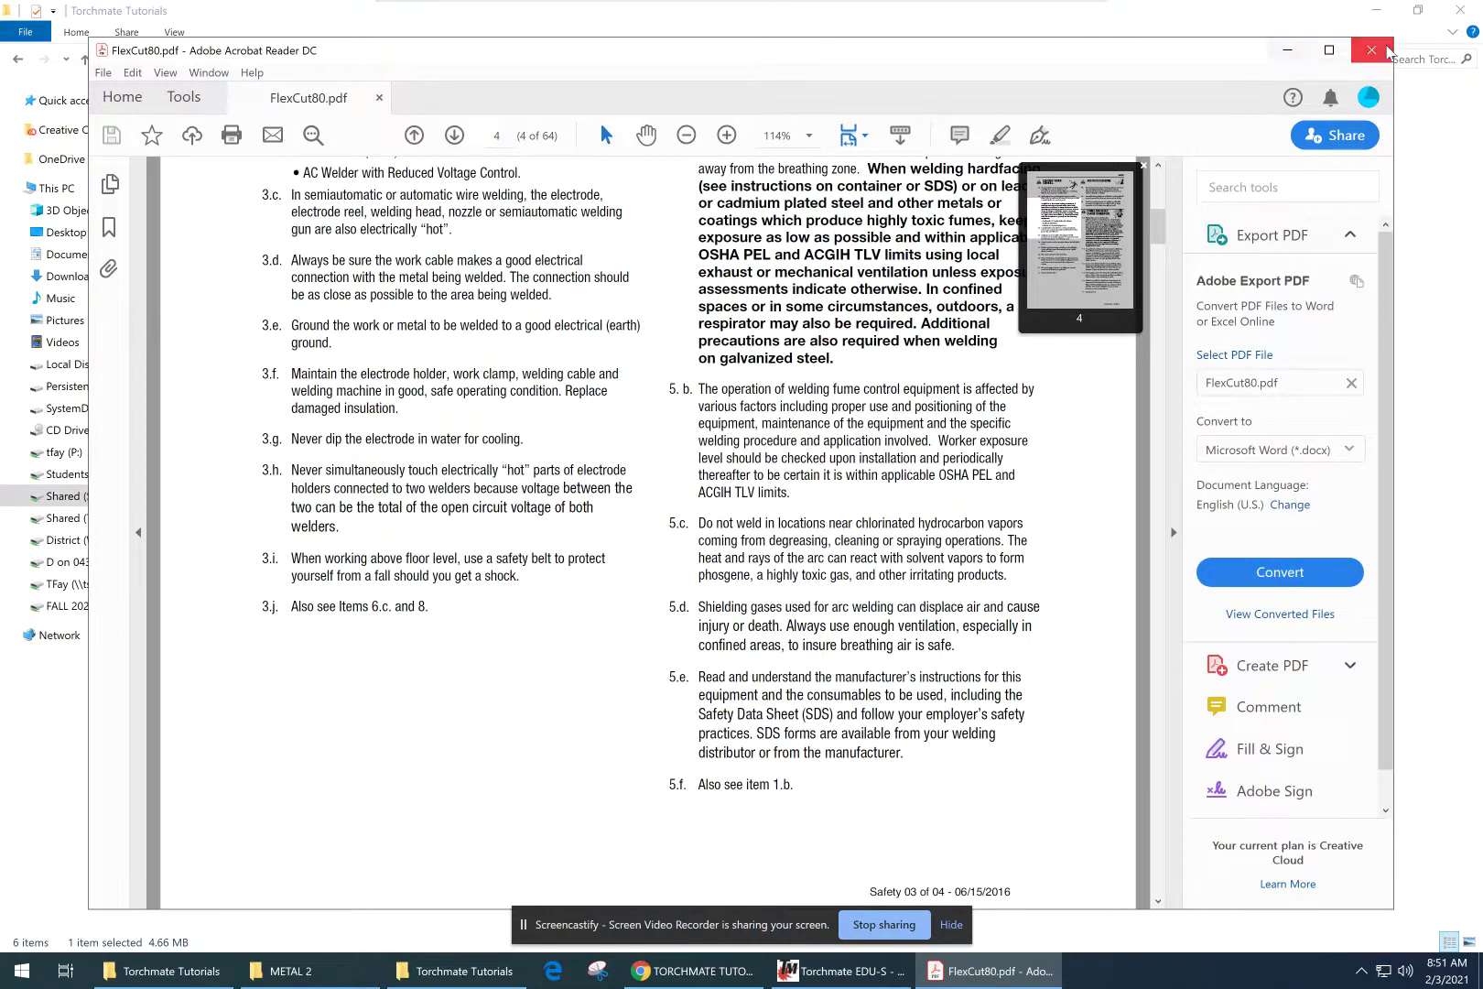
pyautogui.click(1371, 50)
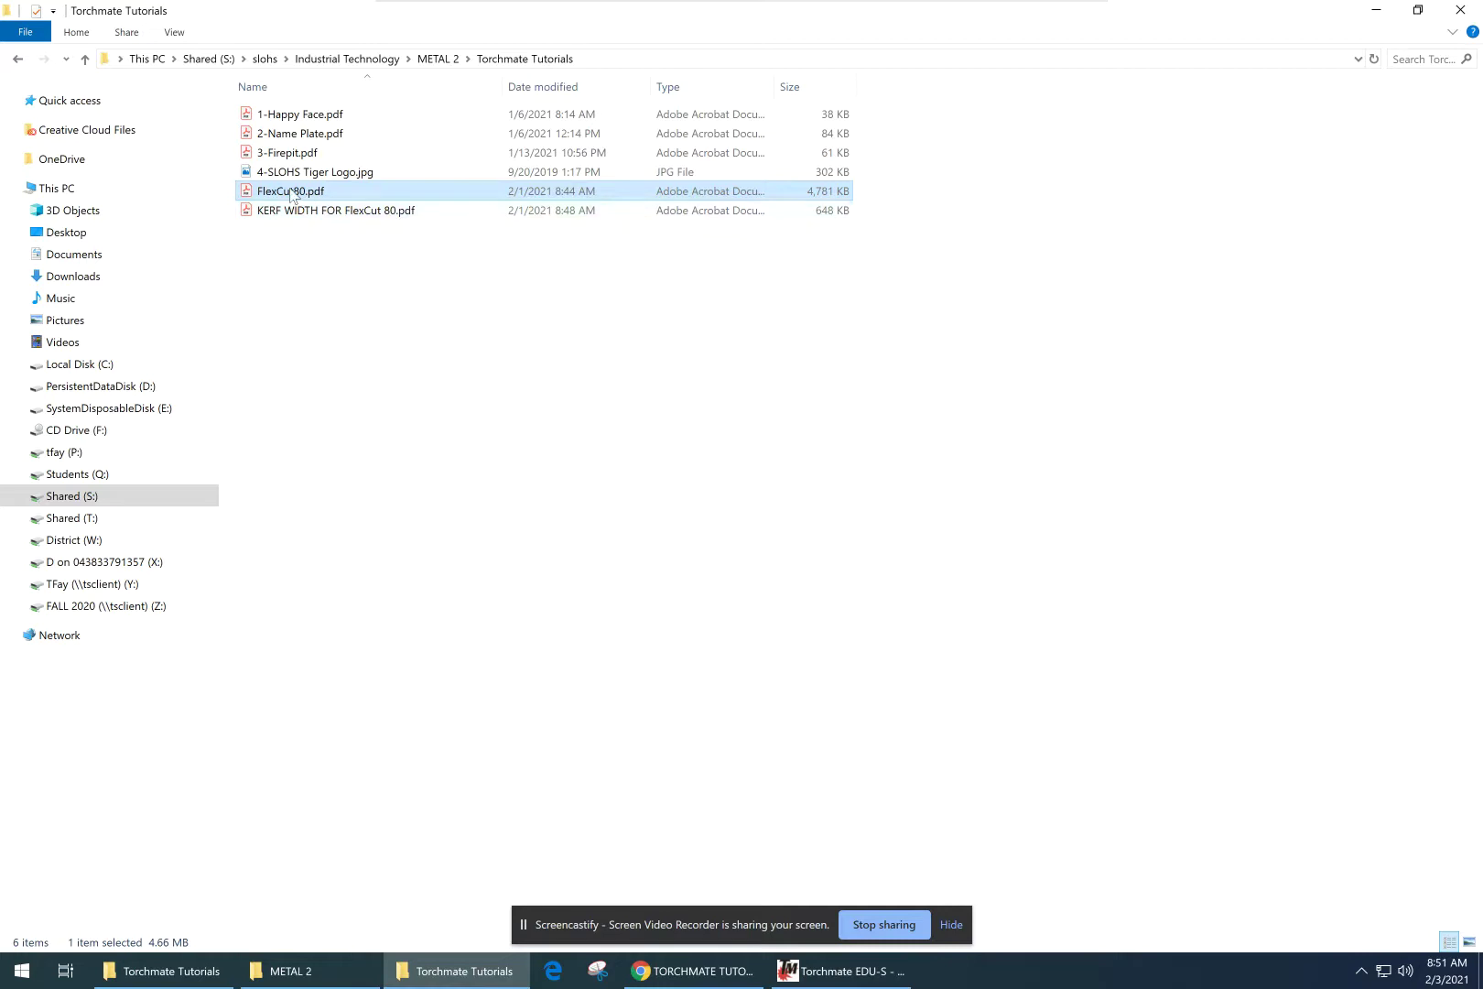
# - Open KERF WIDTH FOR FlexCut 80.pdf and highlight "40 AMP" in the first page's heading
pyautogui.doubleClick(326, 210)
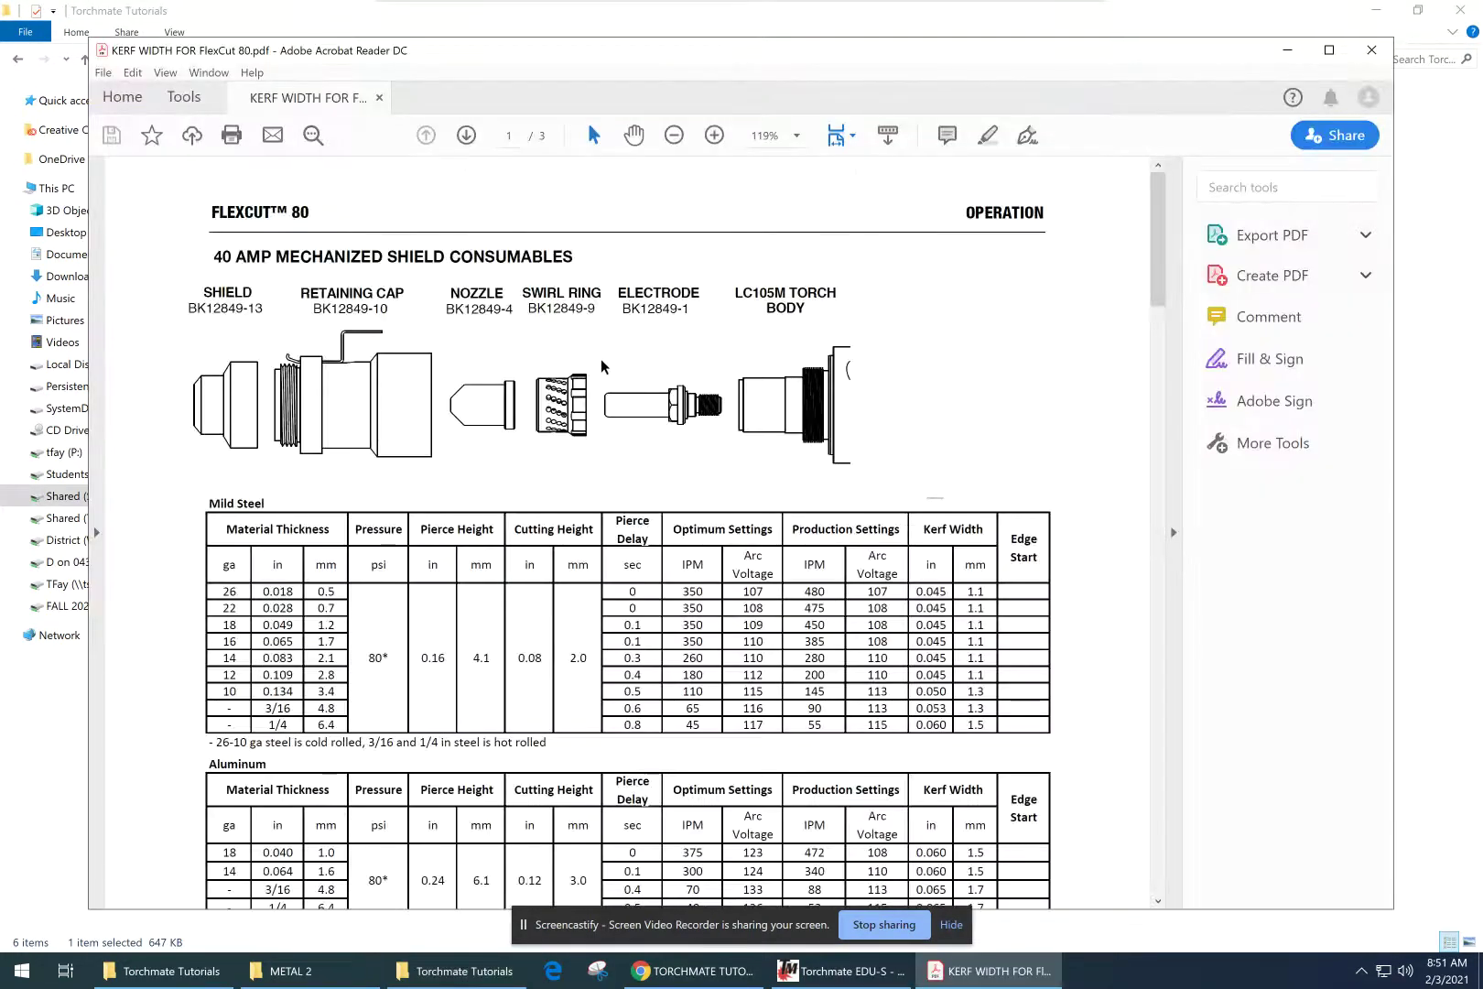
pyautogui.moveTo(1153, 256); pyautogui.dragTo(1146, 400)
pyautogui.scroll(10, 1124, 448)
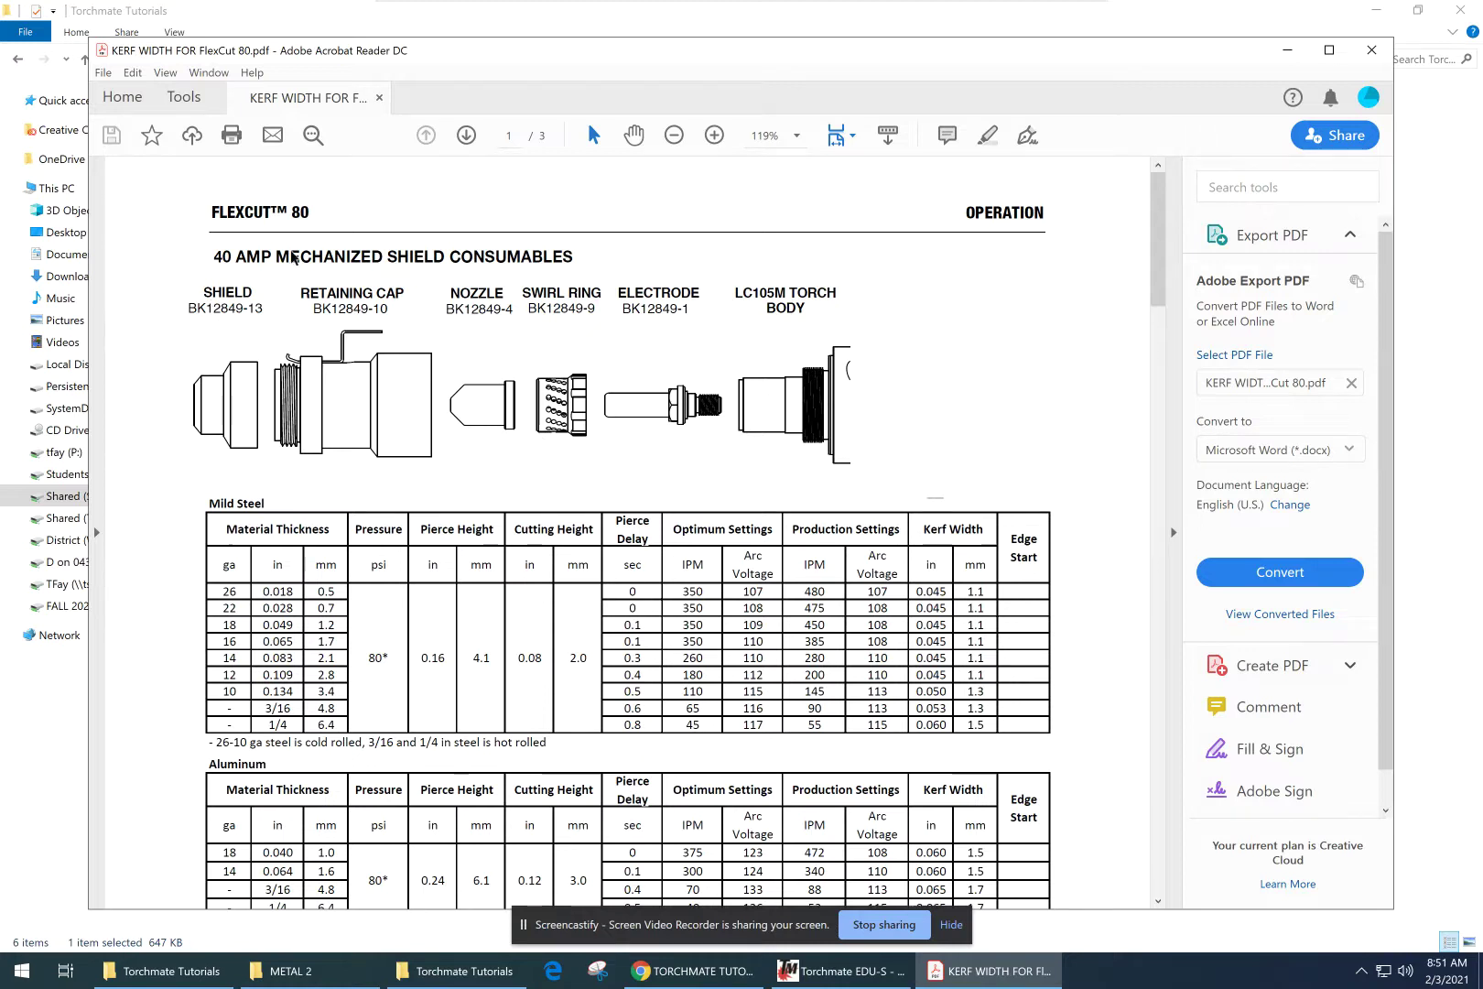
pyautogui.moveTo(212, 257); pyautogui.dragTo(270, 257)
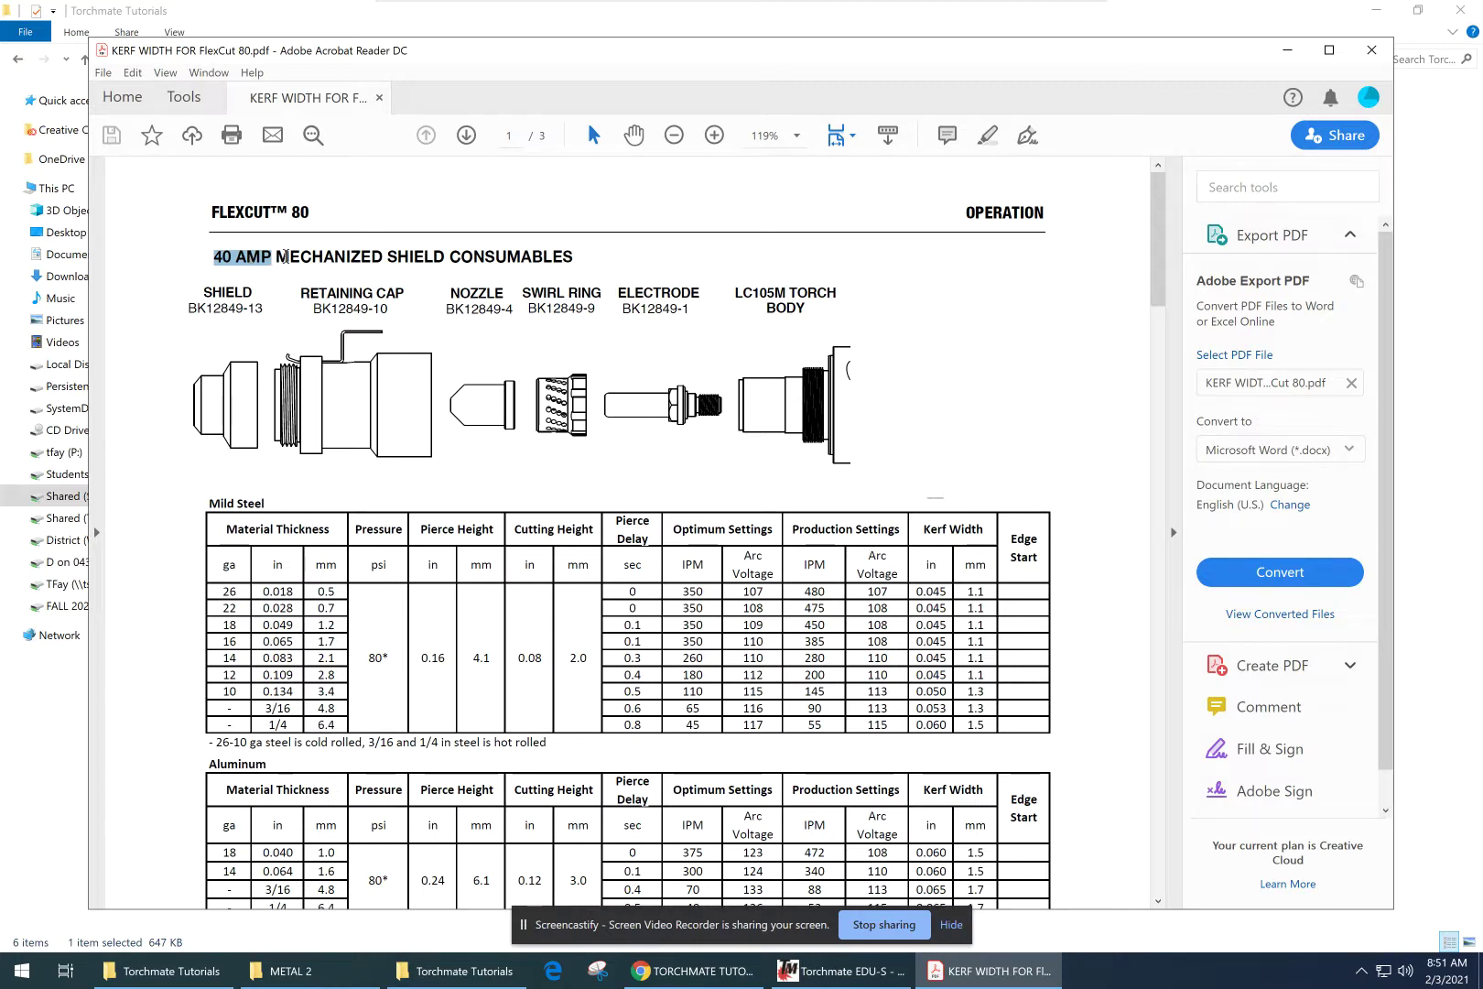
# - Review the 40 amp mild steel, aluminum and stainless steel charts, and mark the 60 AMP MECHANIZED SHIELD CONSUMABLES heading
pyautogui.scroll(-5, 803, 385)
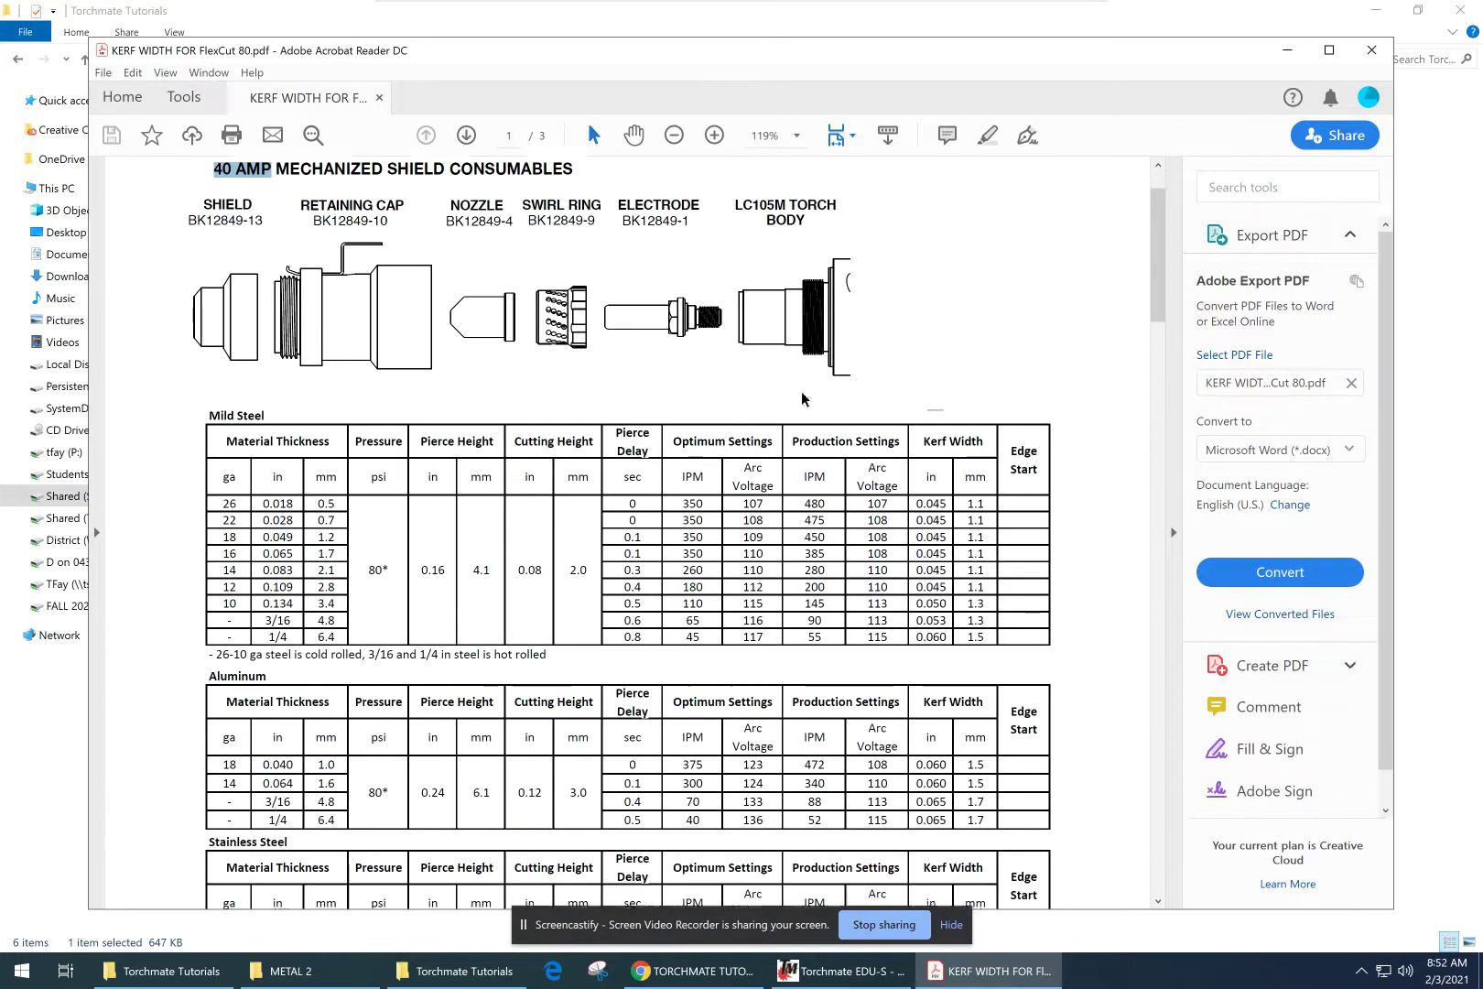
pyautogui.scroll(-8, 786, 539)
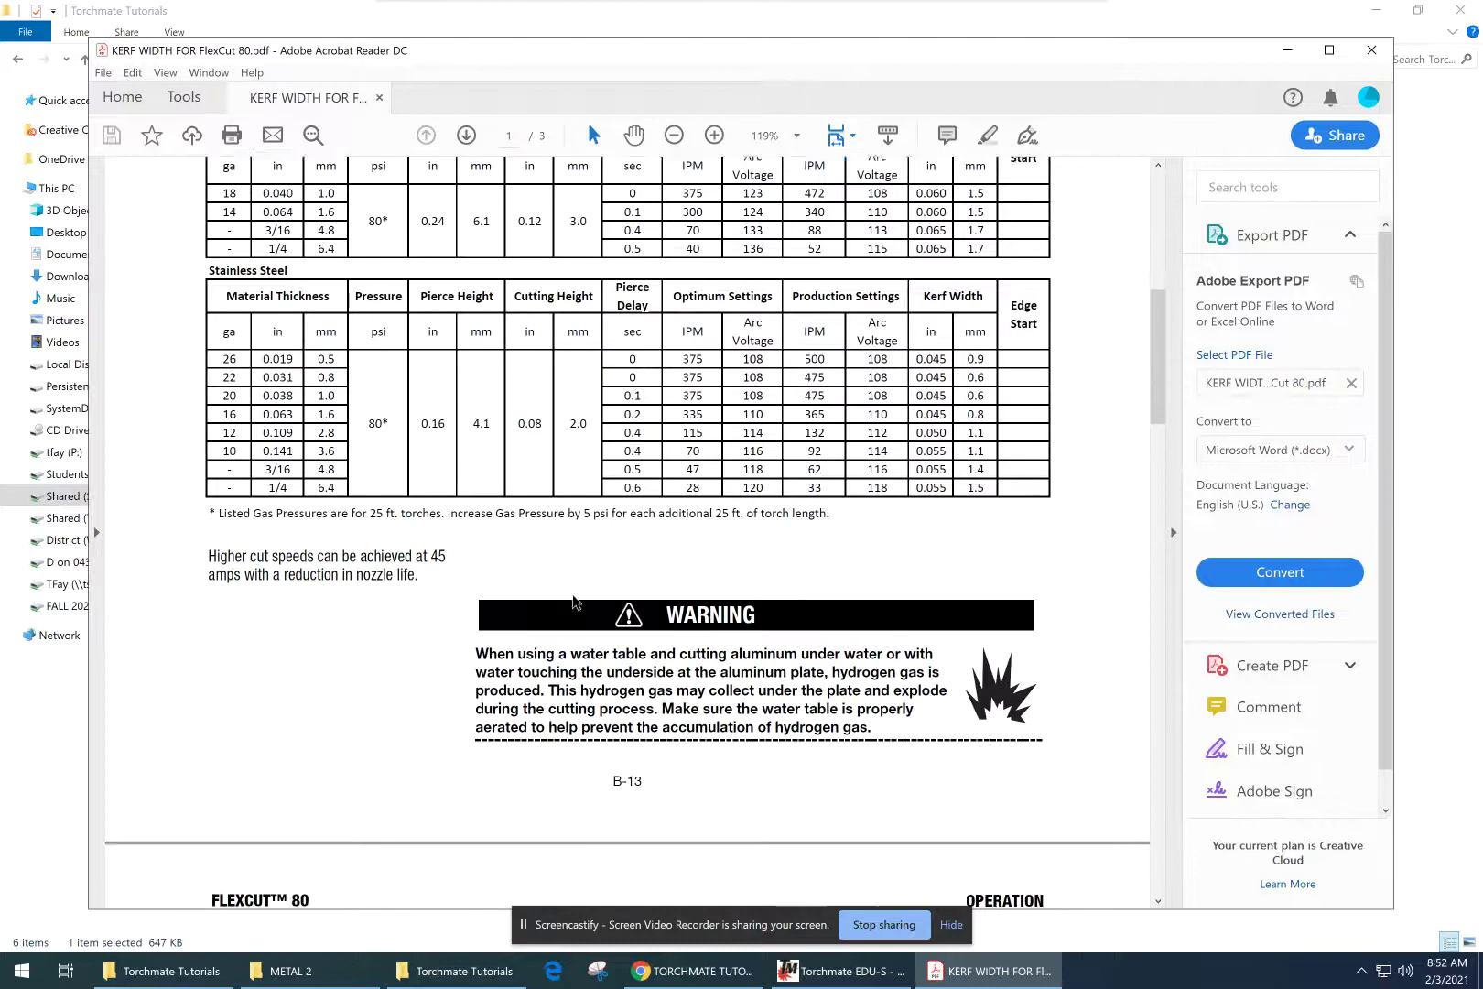
pyautogui.moveTo(203, 529); pyautogui.dragTo(380, 531)
pyautogui.click(327, 556)
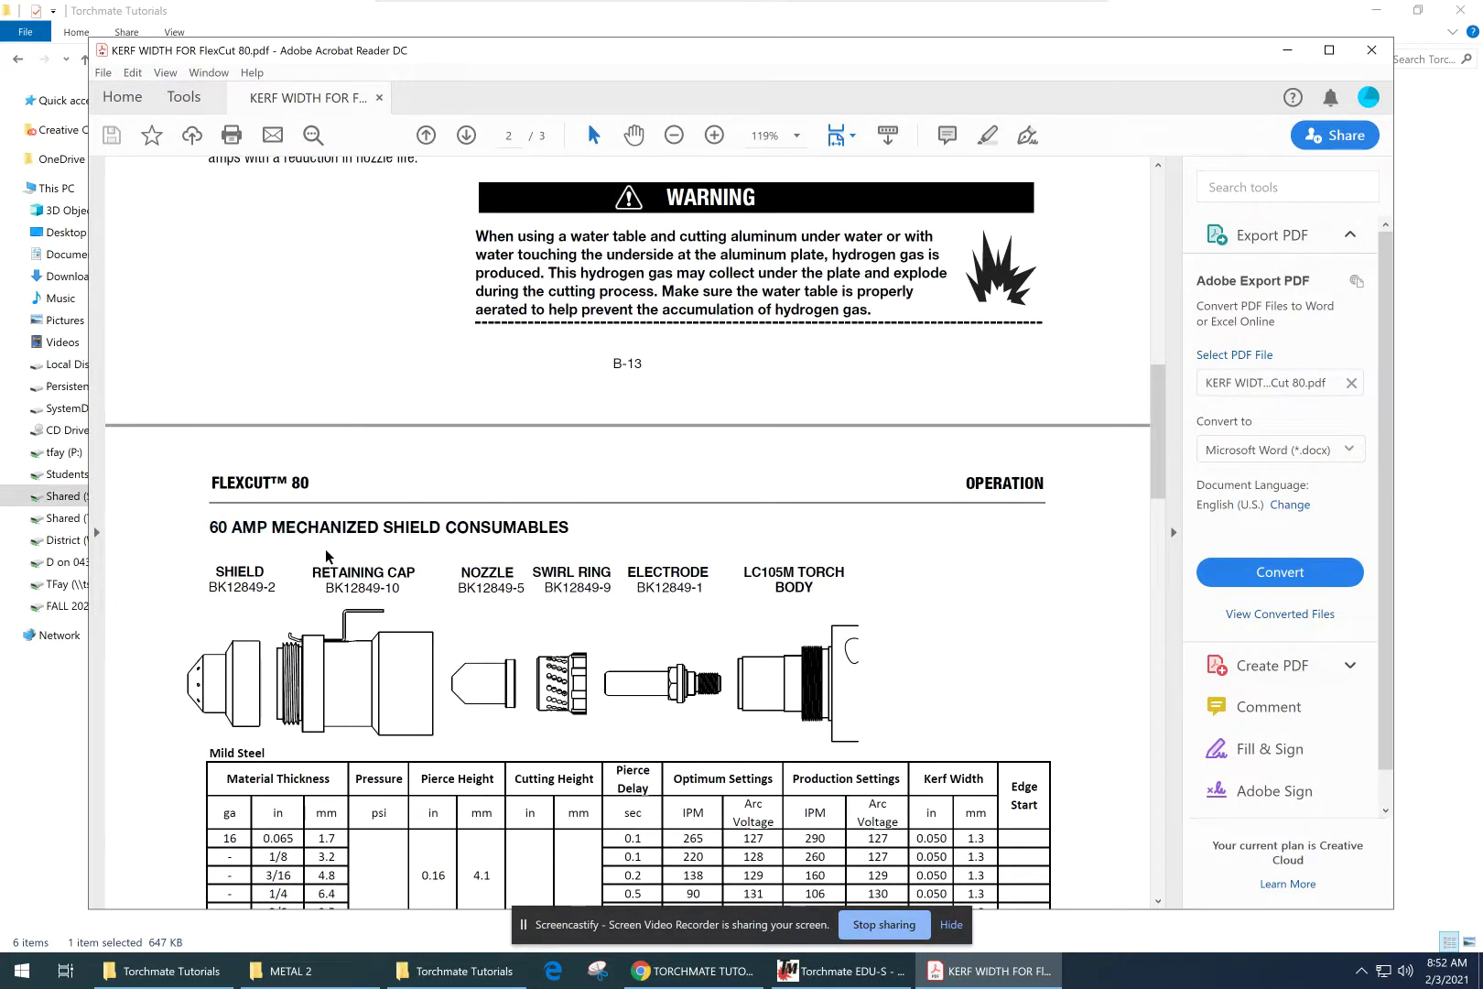
pyautogui.scroll(-1, 369, 551)
pyautogui.scroll(-1, 321, 563)
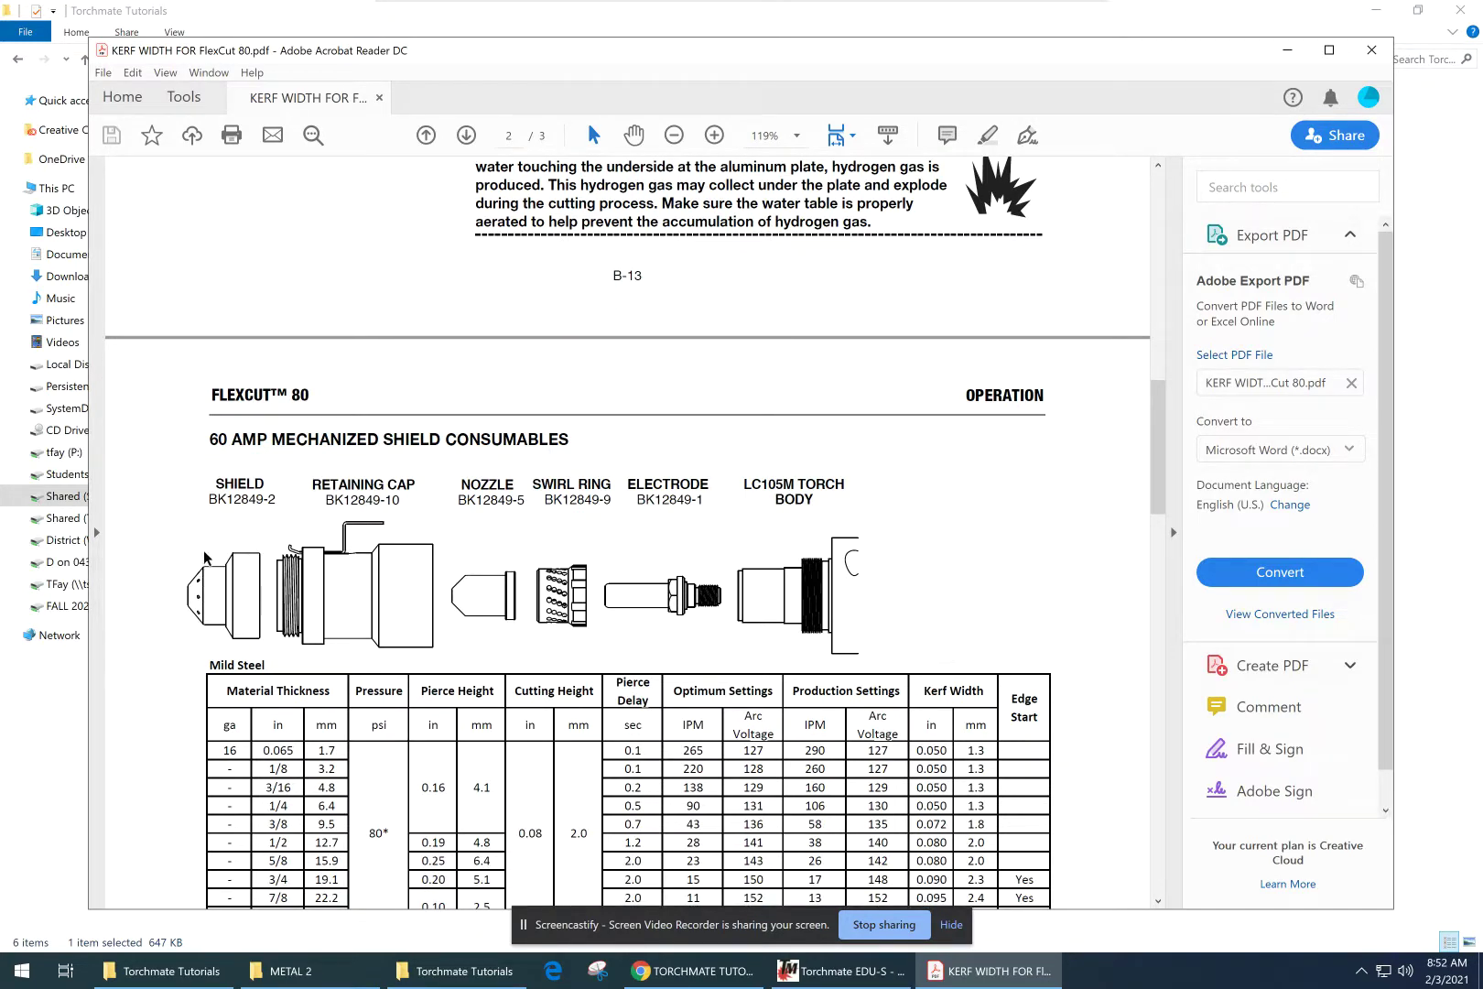
# - Compare the 40 amp and 60 amp consumables charts, continuing to the 80 amp chart on page 3
pyautogui.scroll(10, 241, 440)
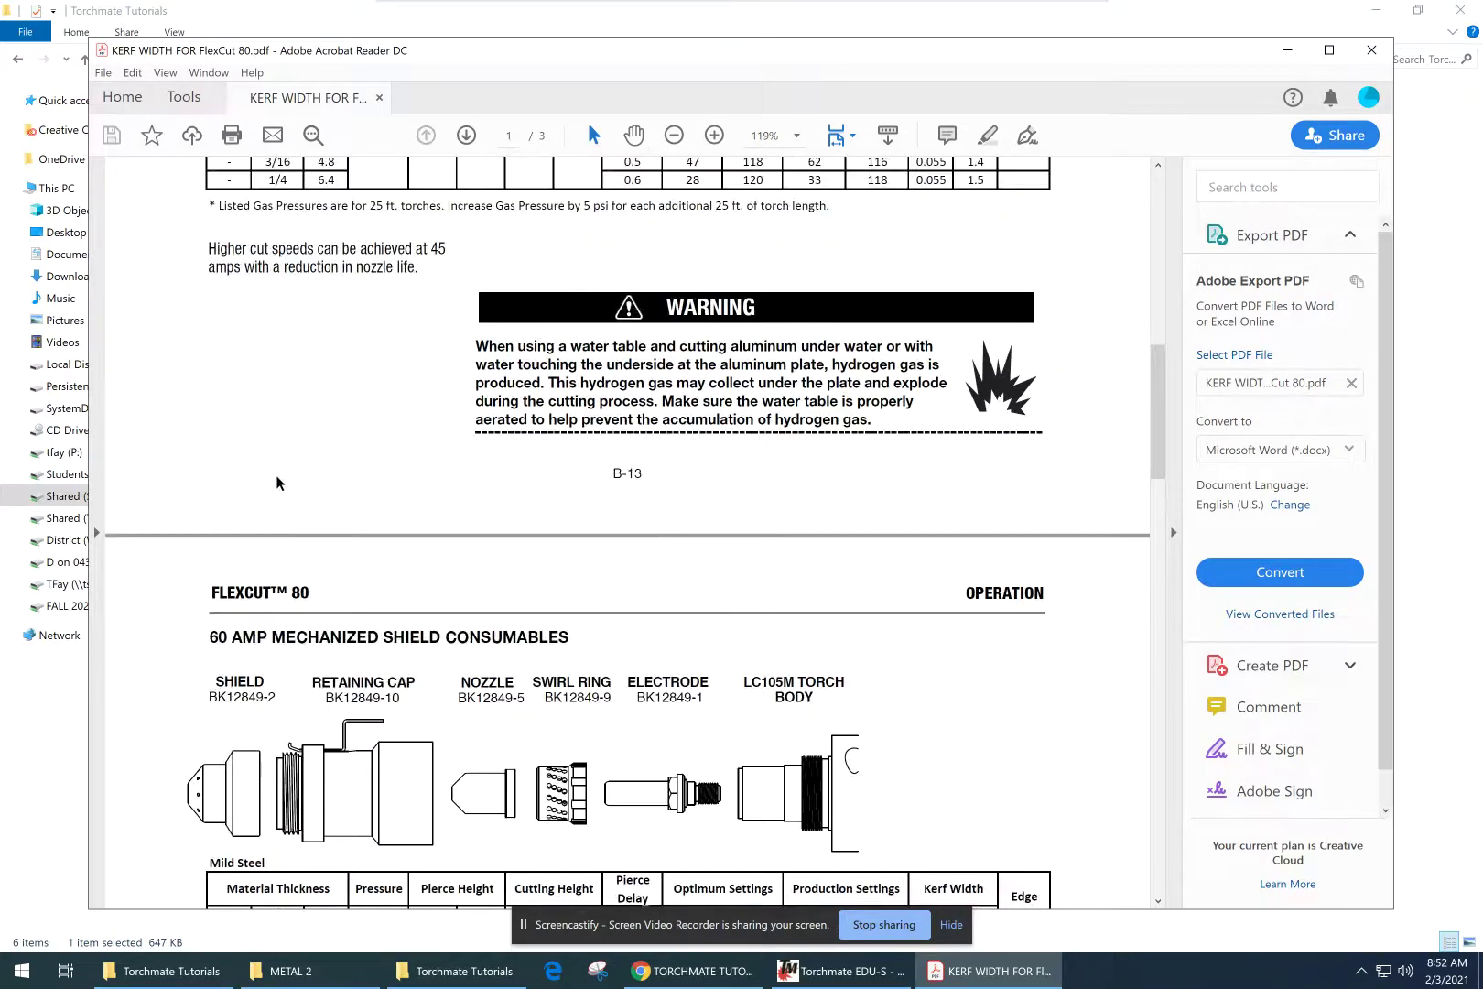
pyautogui.scroll(6, 286, 465)
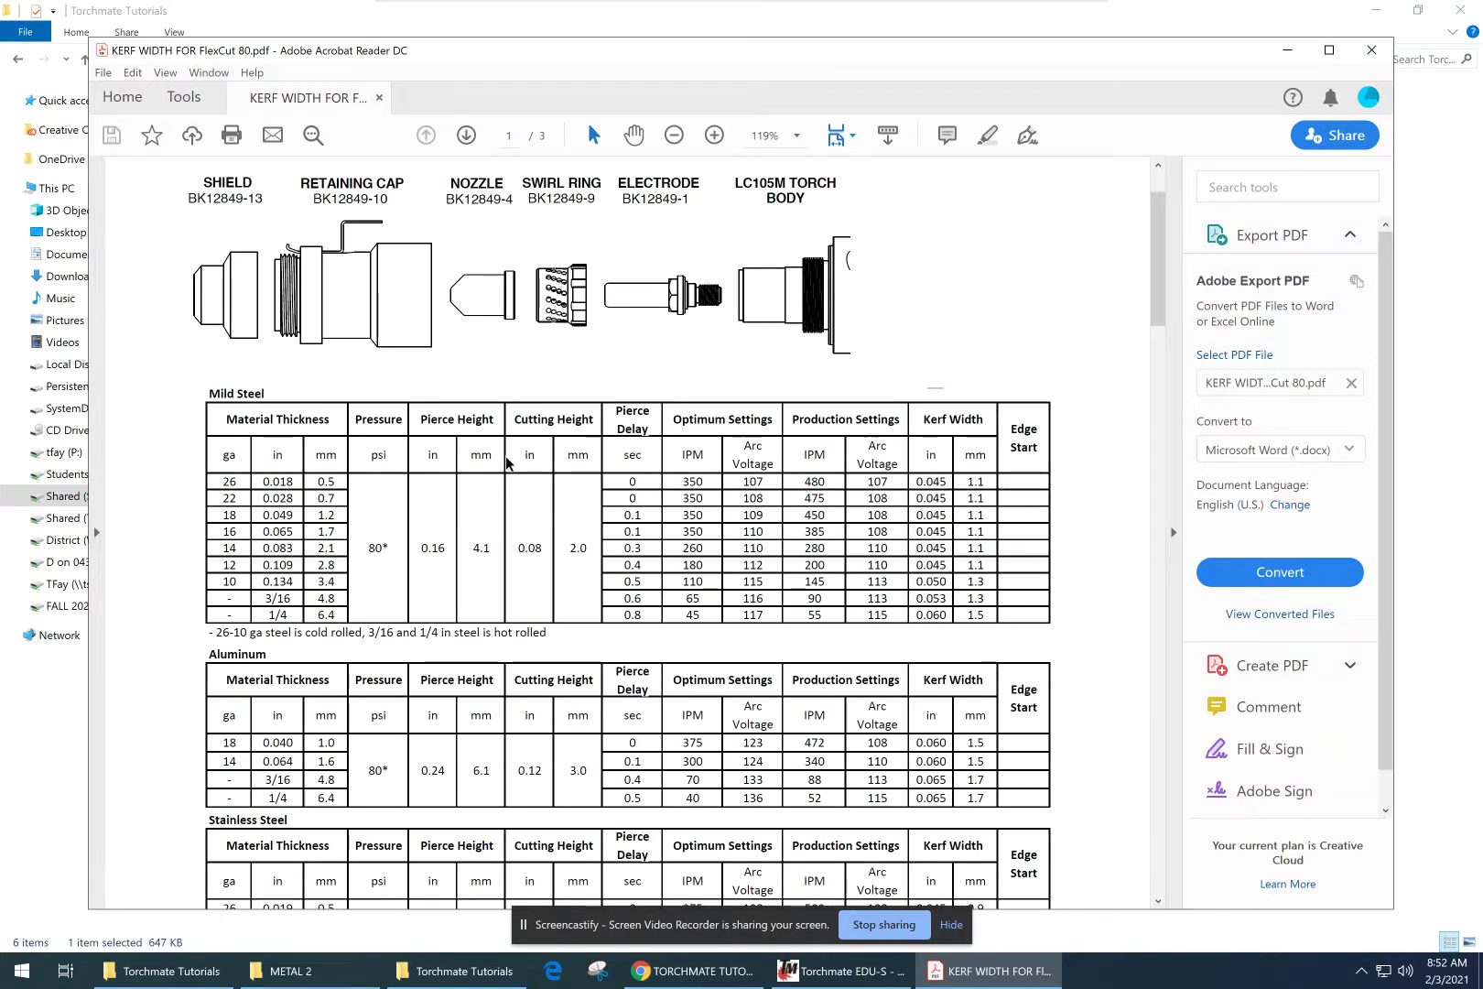
pyautogui.scroll(-10, 287, 518)
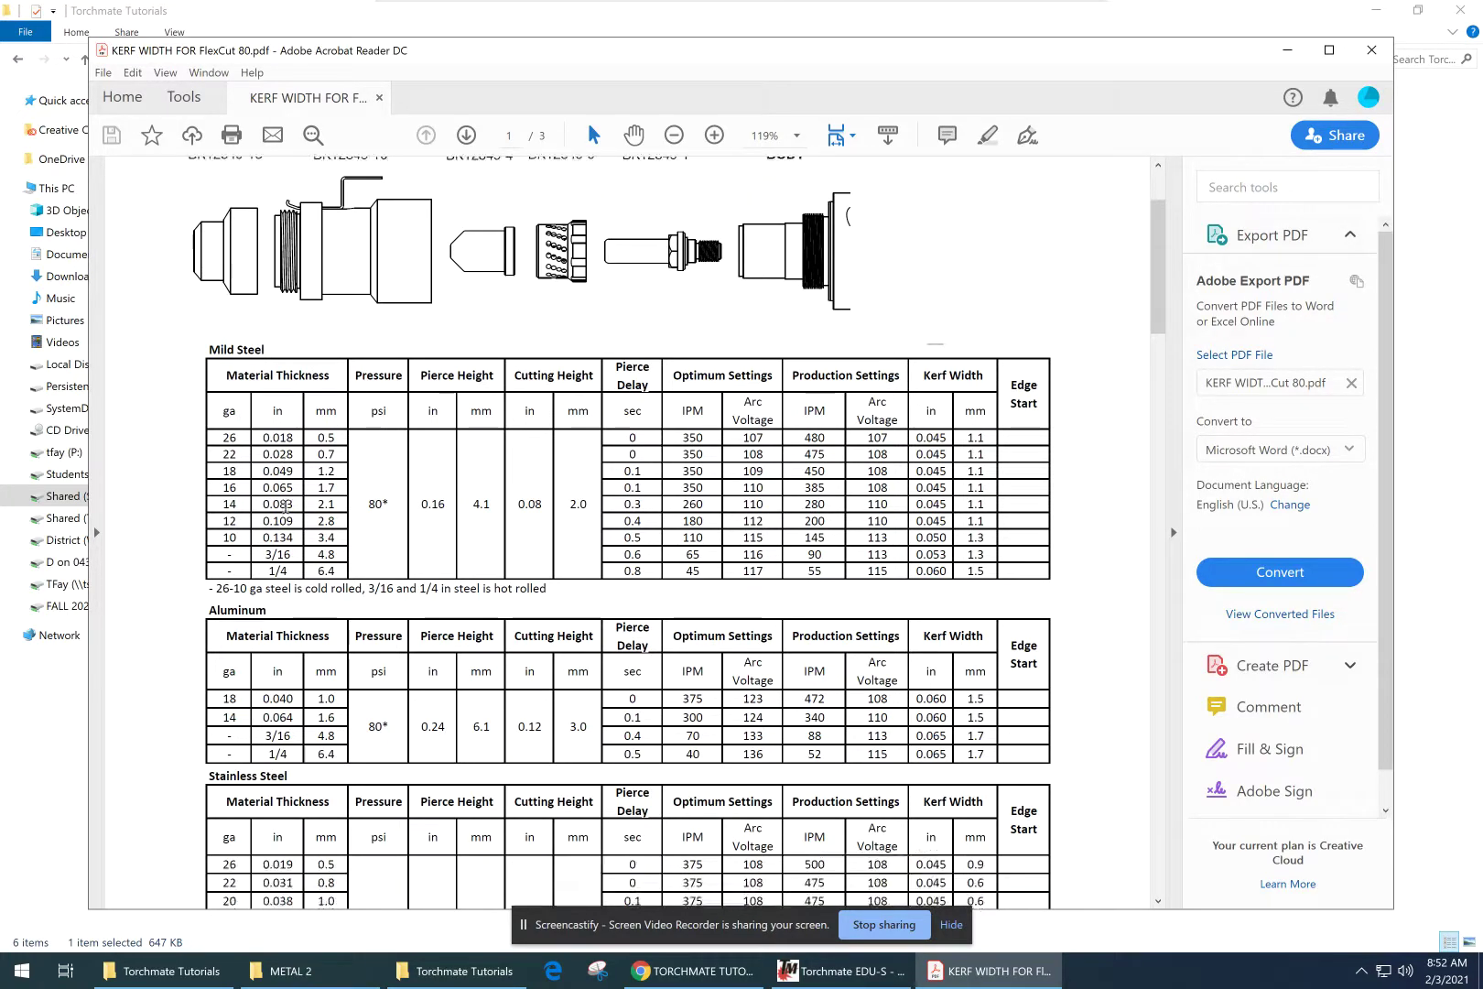
pyautogui.scroll(-15, 287, 517)
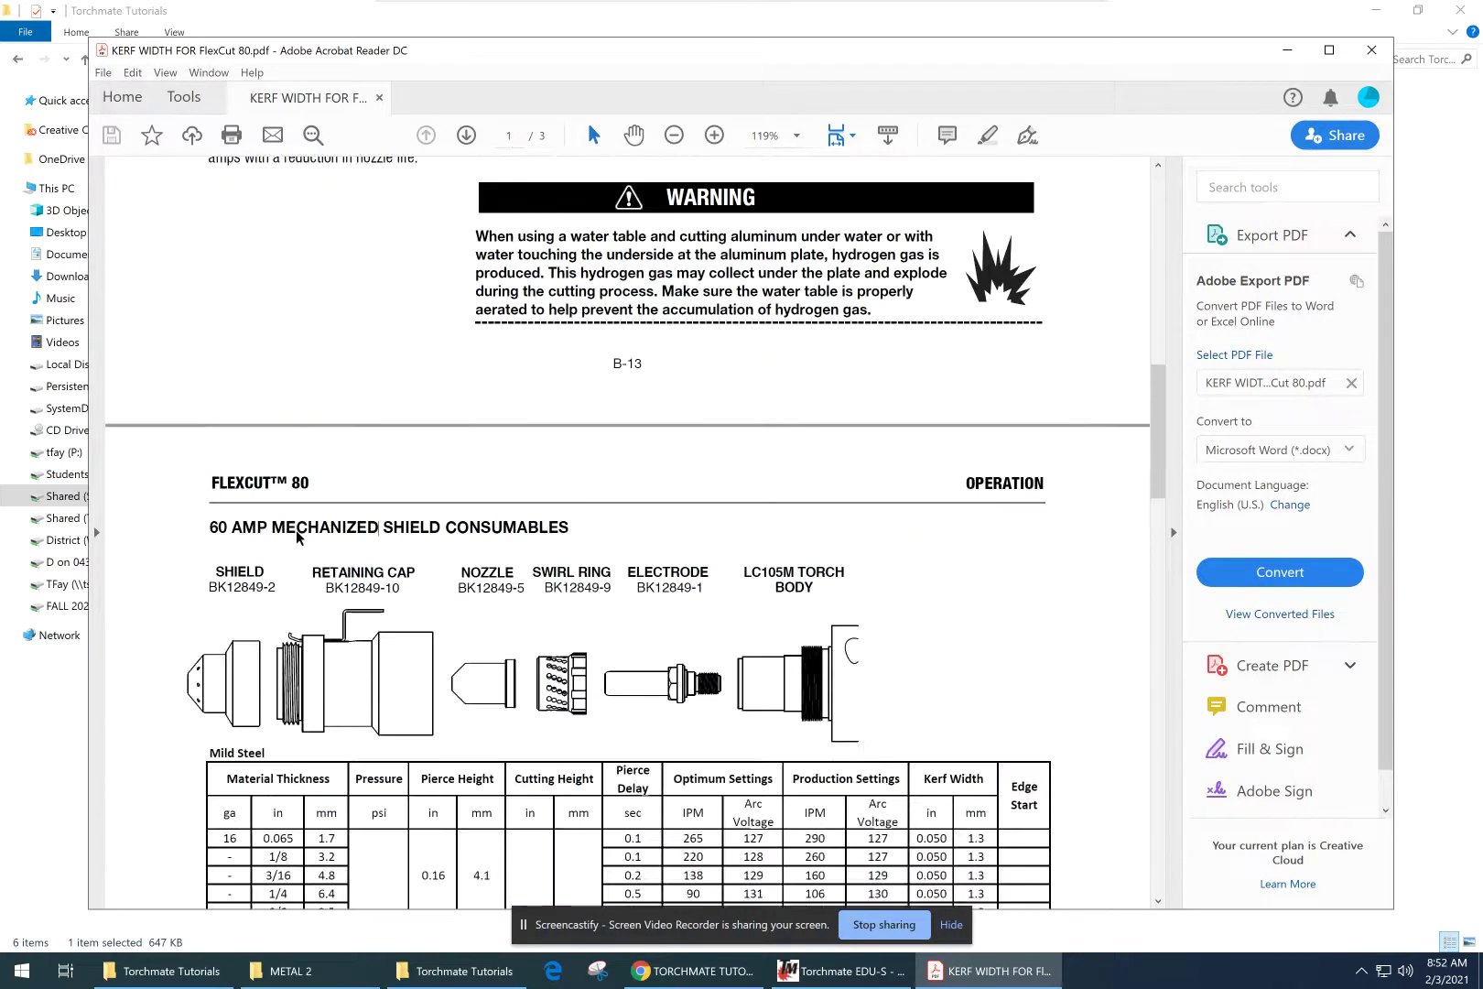
pyautogui.scroll(-18, 305, 557)
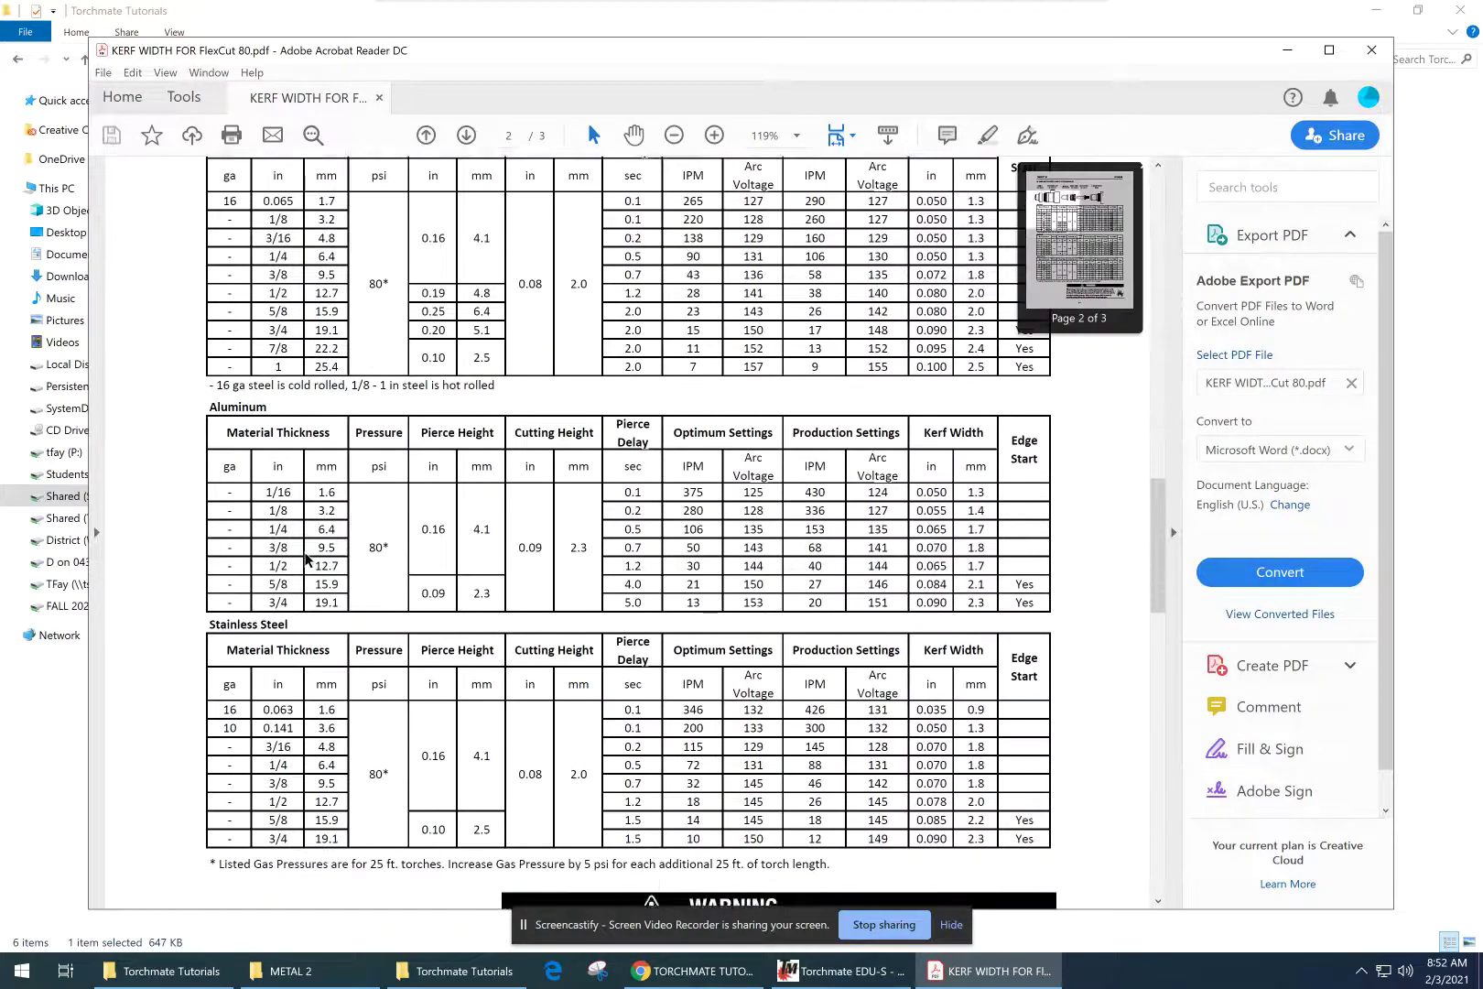
pyautogui.scroll(-3, 305, 558)
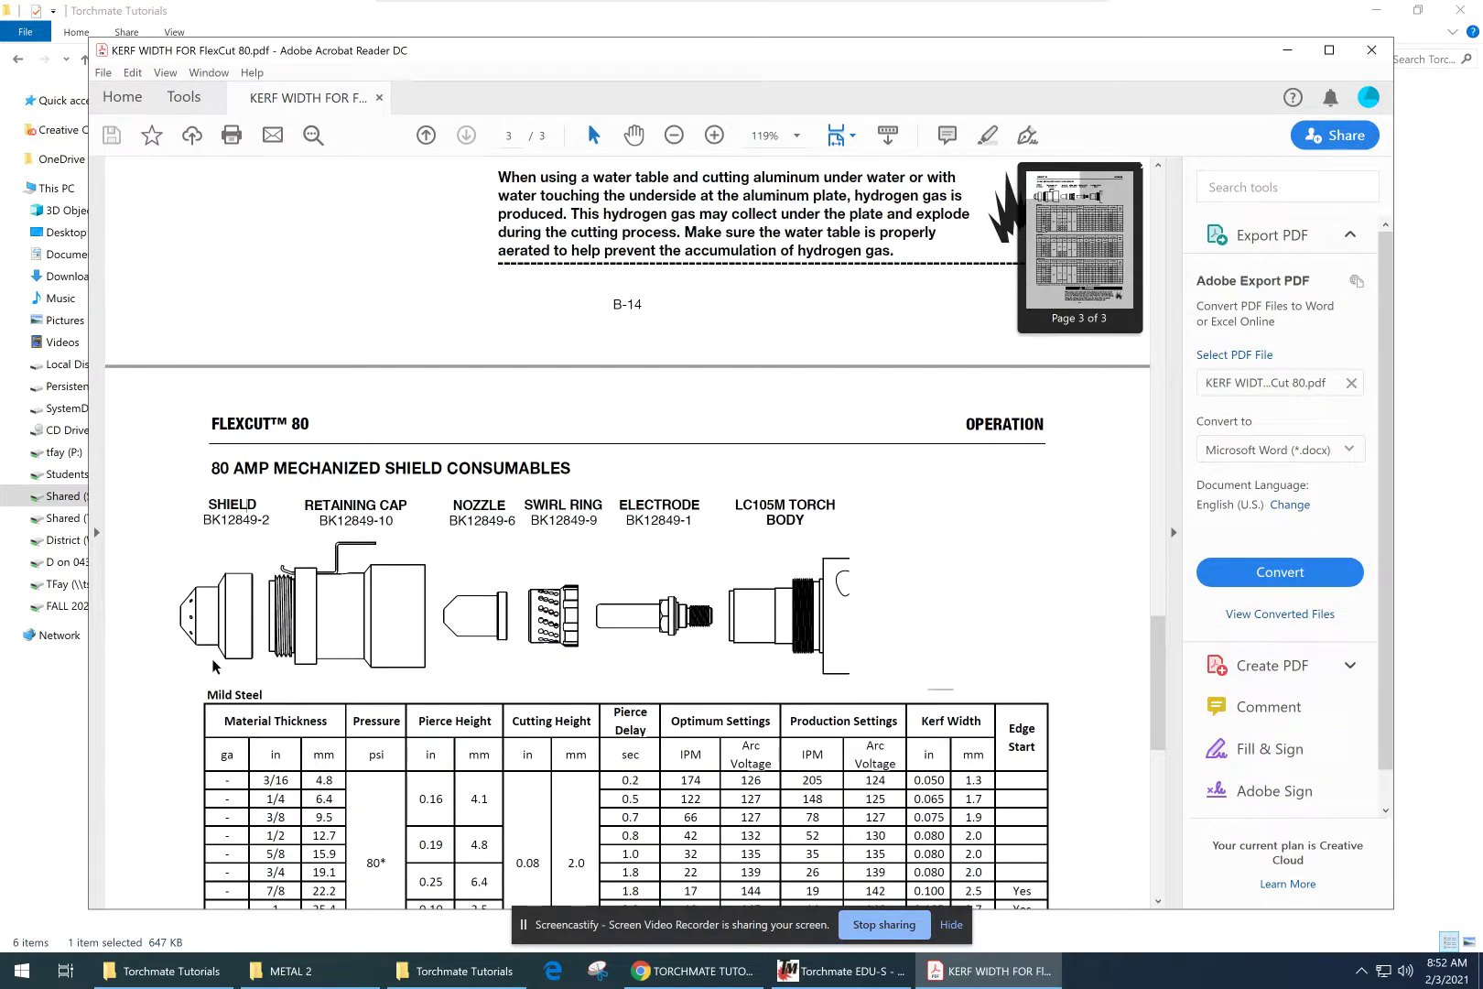
pyautogui.scroll(-1, 349, 606)
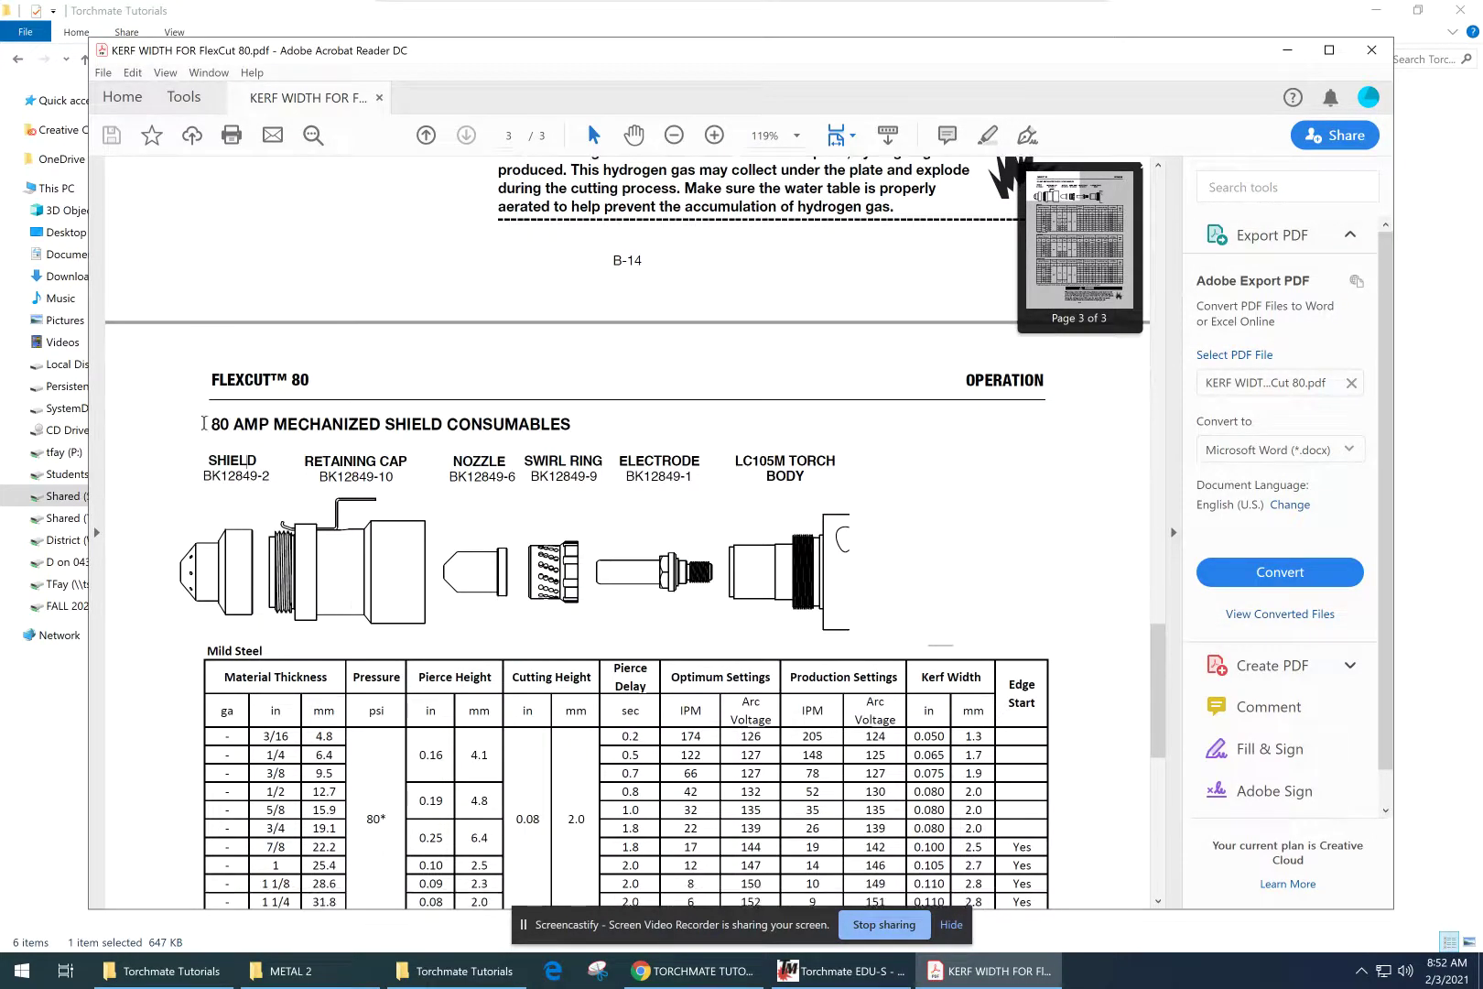
# - Highlight "80 AMP MECHANIZED" in the third page's heading and examine the Optimum Settings columns of the Mild Steel table
pyautogui.moveTo(204, 423); pyautogui.dragTo(381, 426)
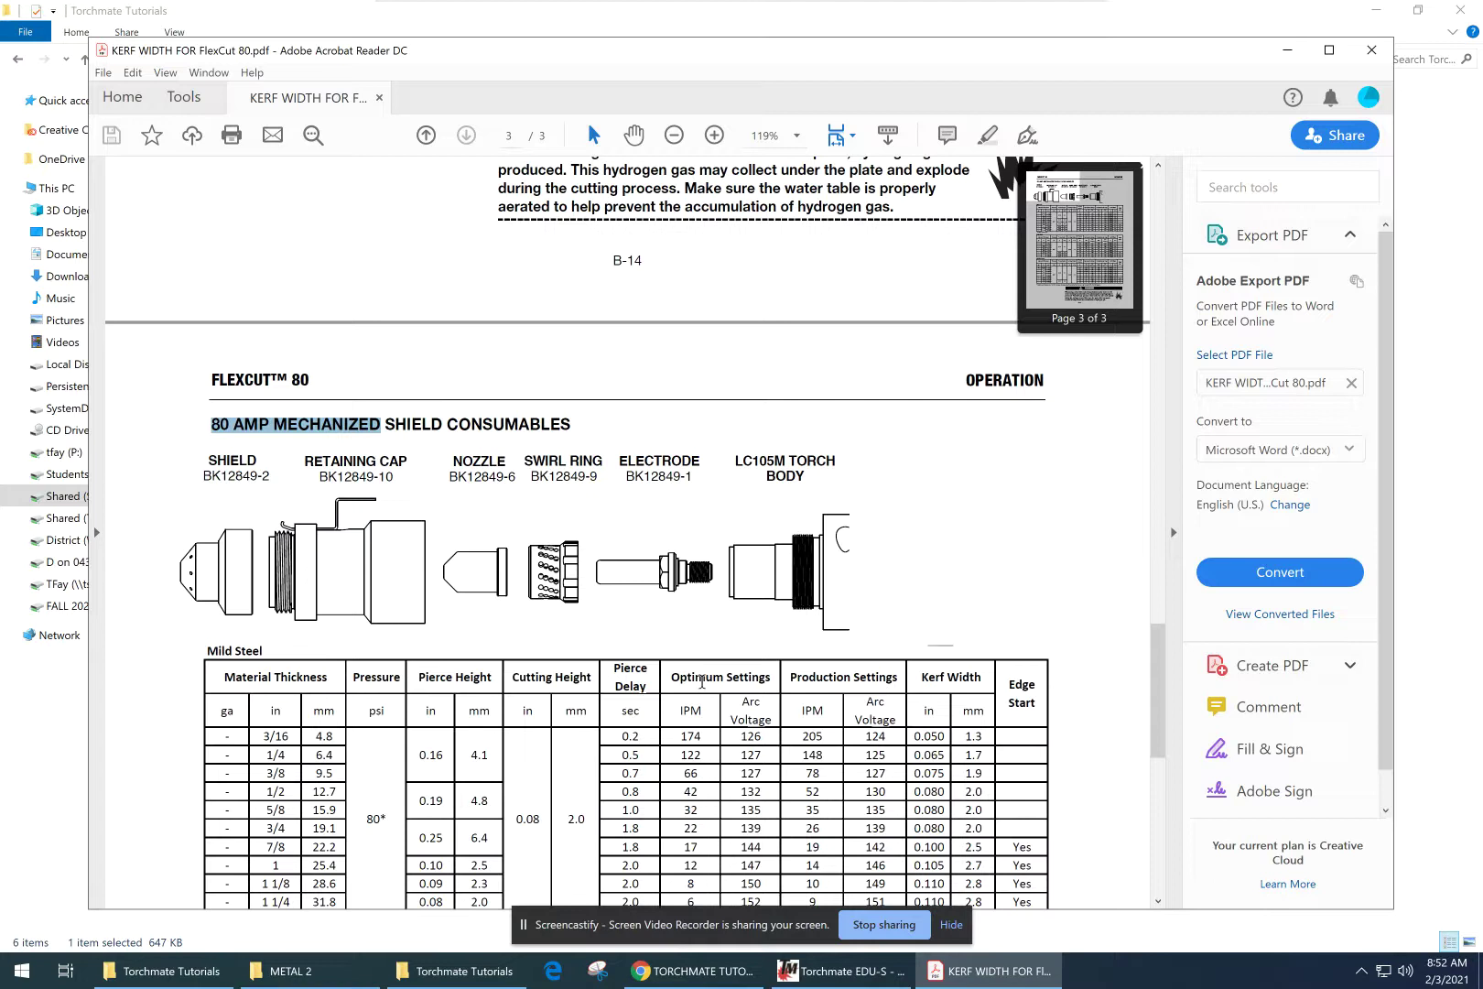
pyautogui.moveTo(669, 674); pyautogui.dragTo(758, 676)
pyautogui.click(615, 676)
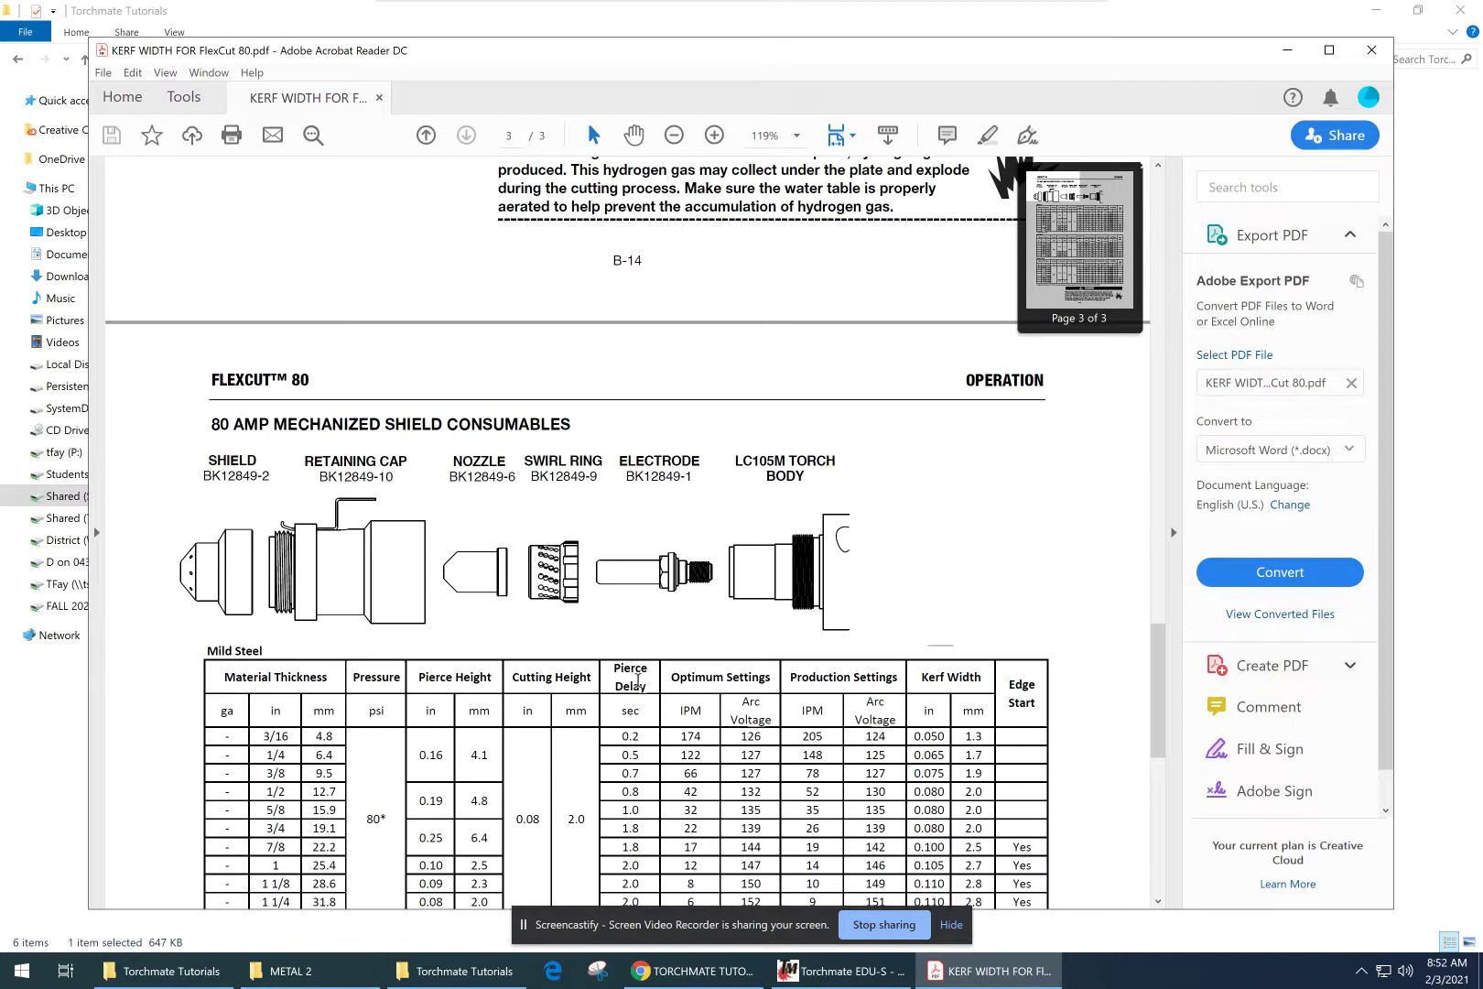
pyautogui.moveTo(677, 707); pyautogui.dragTo(701, 711)
pyautogui.click(677, 681)
# - Return to the 40 amp chart on page 1 and examine the 12 gauge mild steel row, marking its kerf width in inches
pyautogui.moveTo(1154, 658); pyautogui.dragTo(1168, 202)
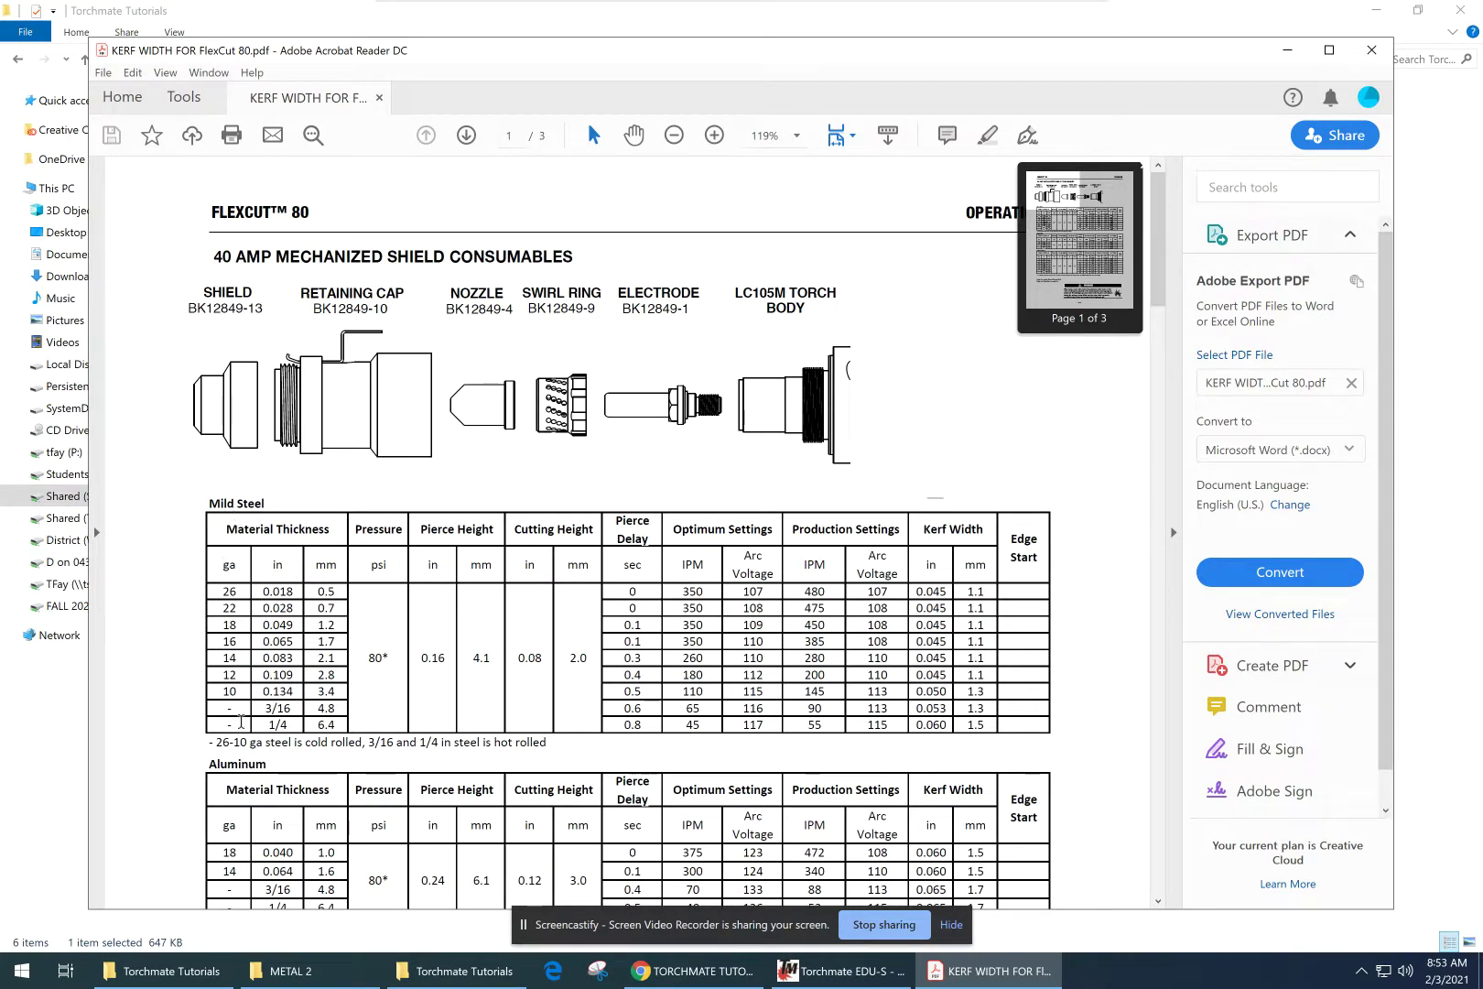
pyautogui.scroll(-3, 259, 807)
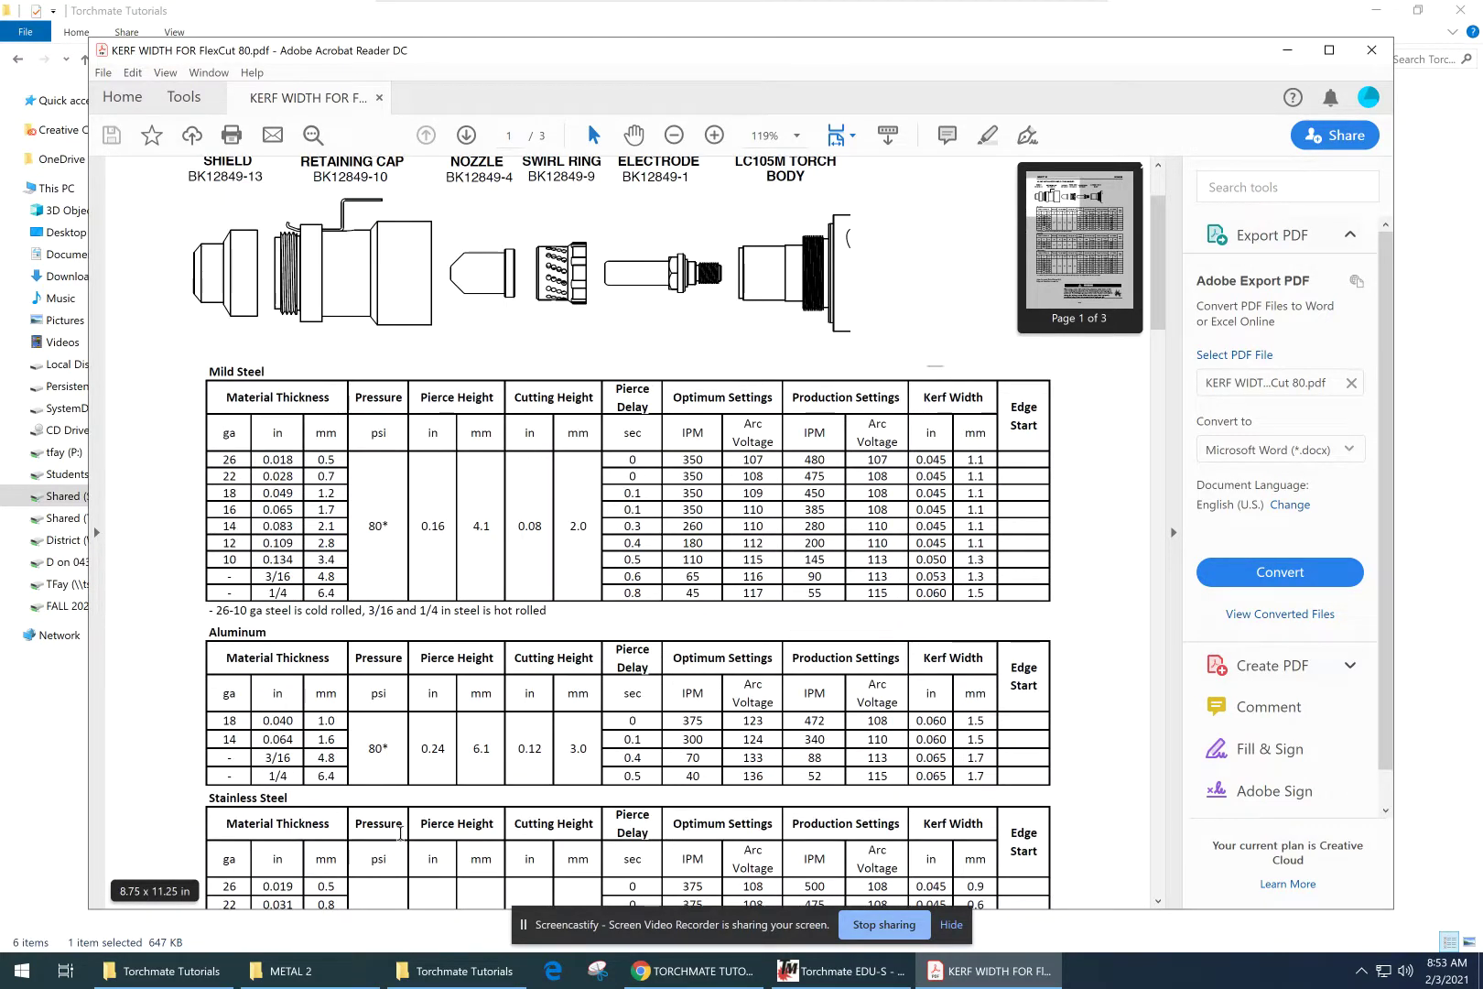
pyautogui.scroll(2, 403, 815)
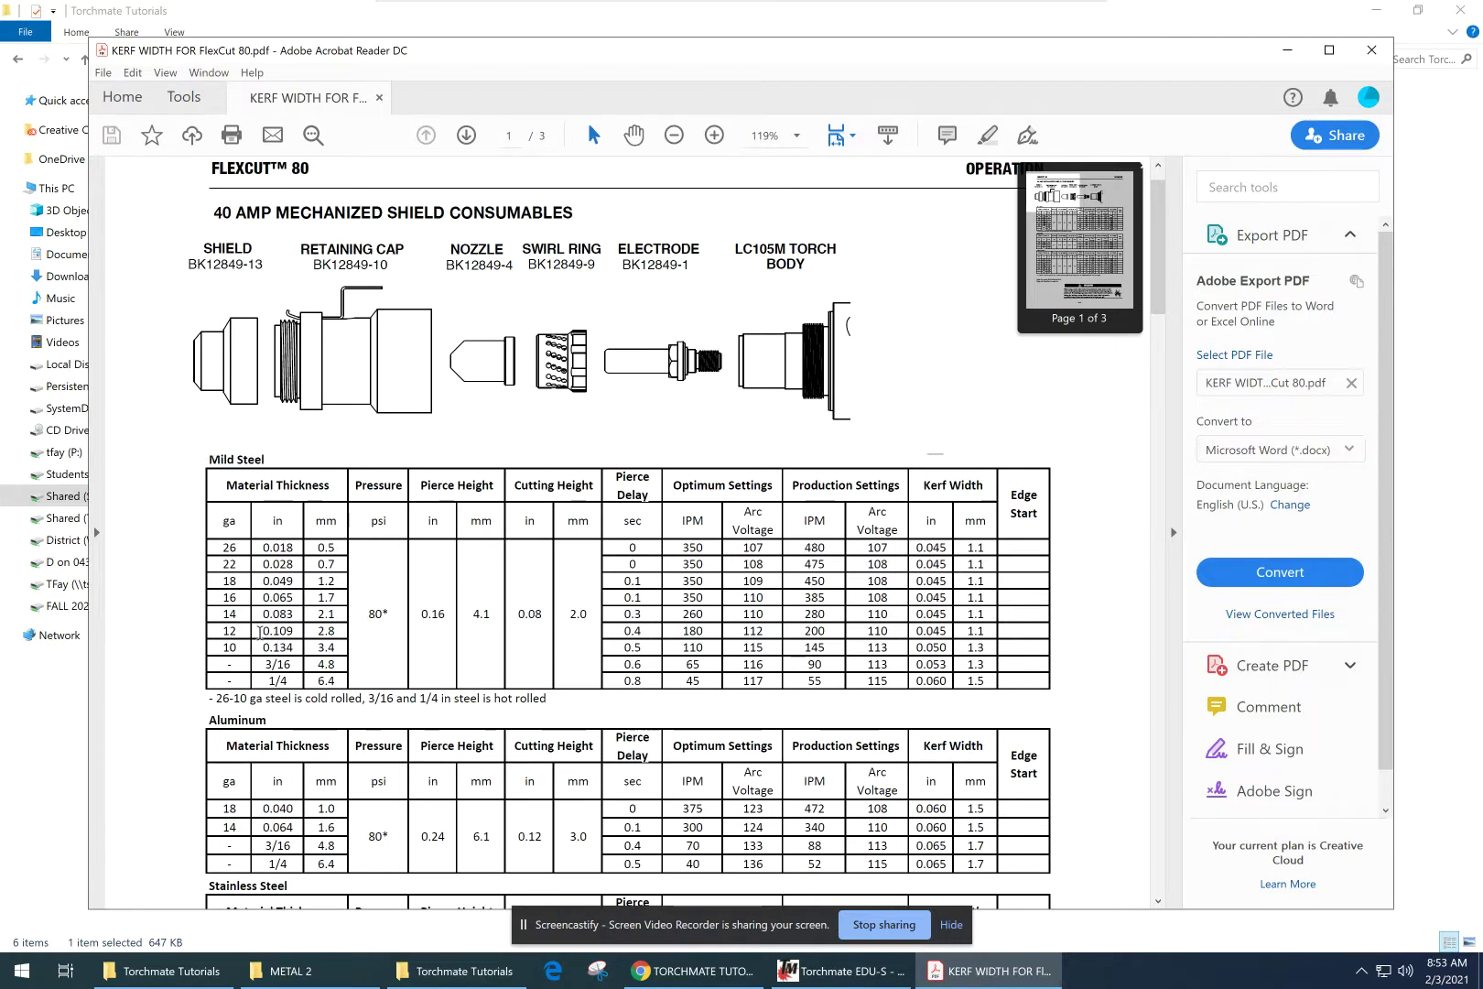
pyautogui.moveTo(222, 630); pyautogui.dragTo(985, 632)
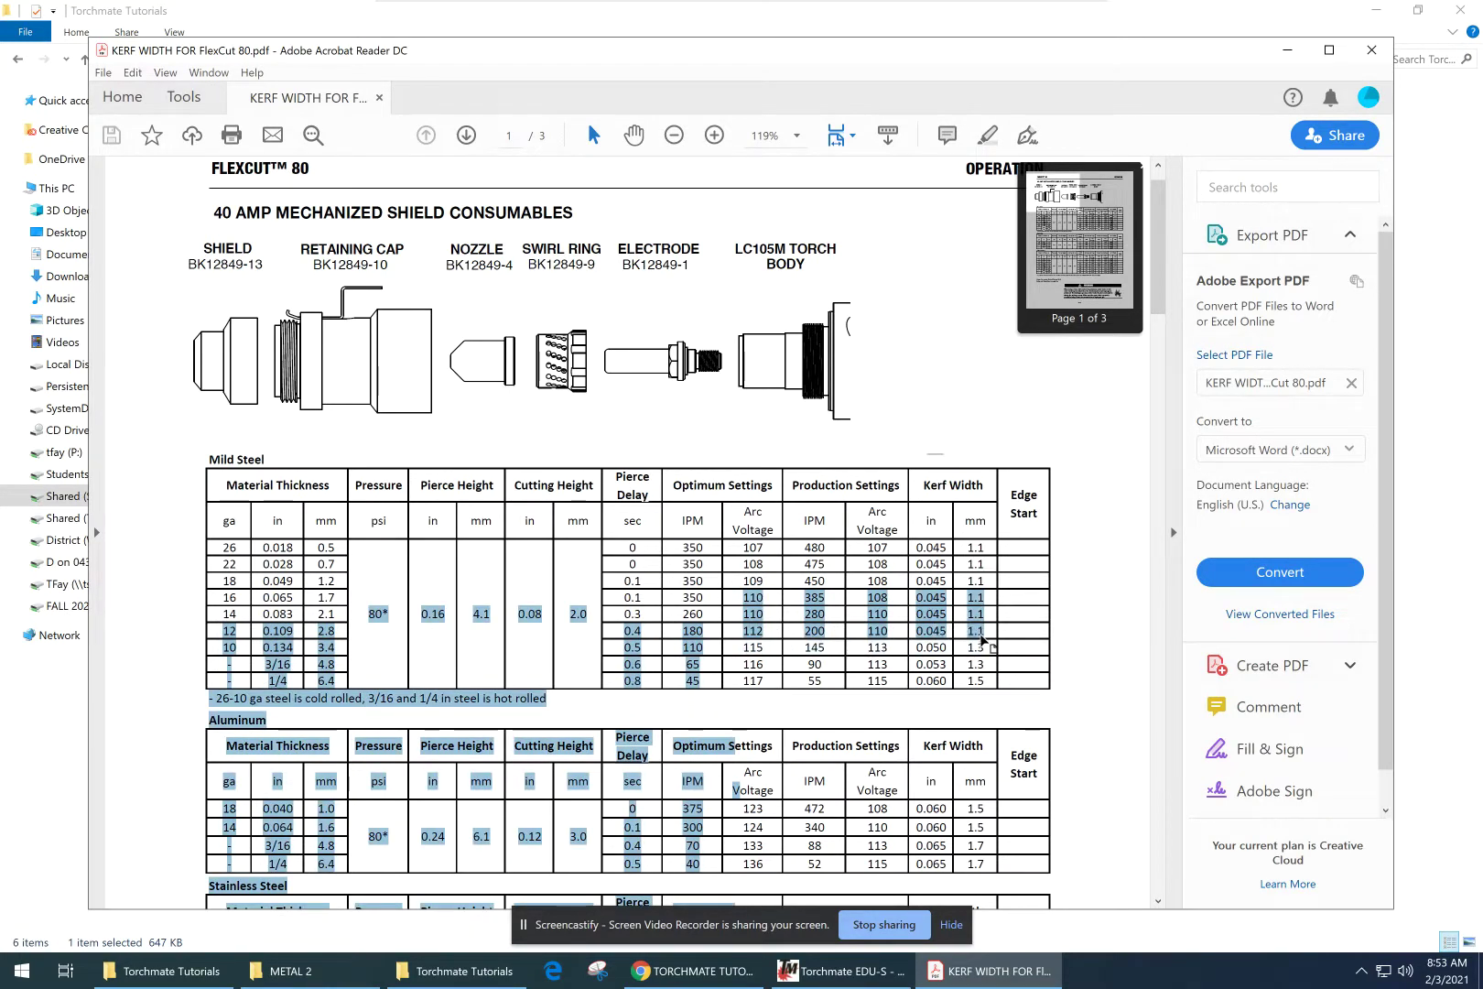
pyautogui.click(986, 632)
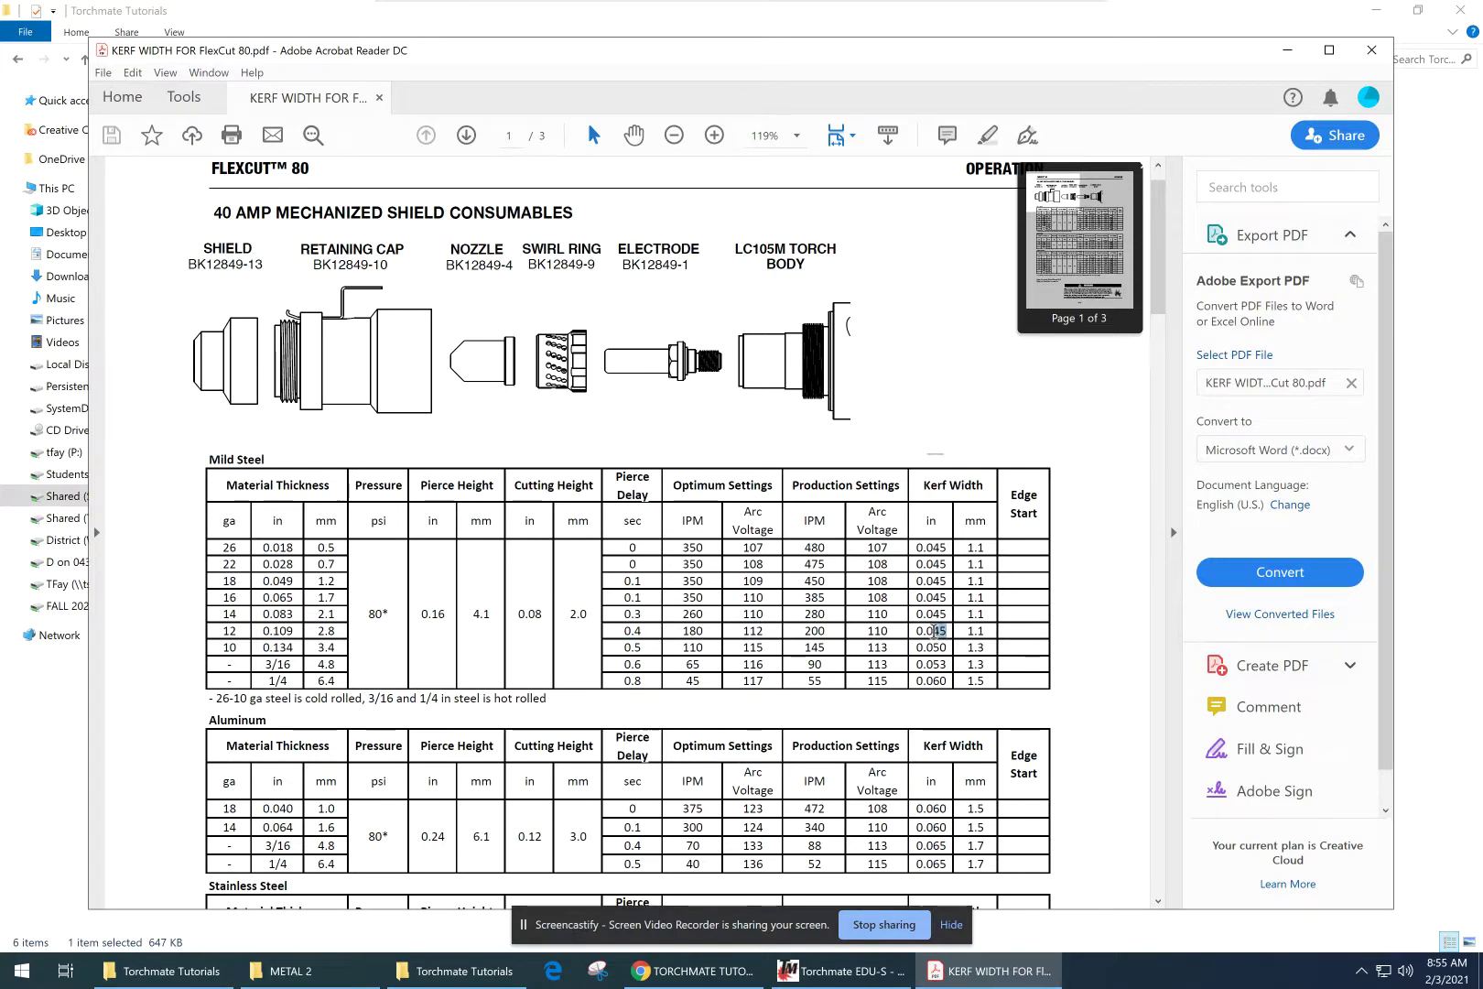
pyautogui.moveTo(927, 631); pyautogui.dragTo(947, 640)
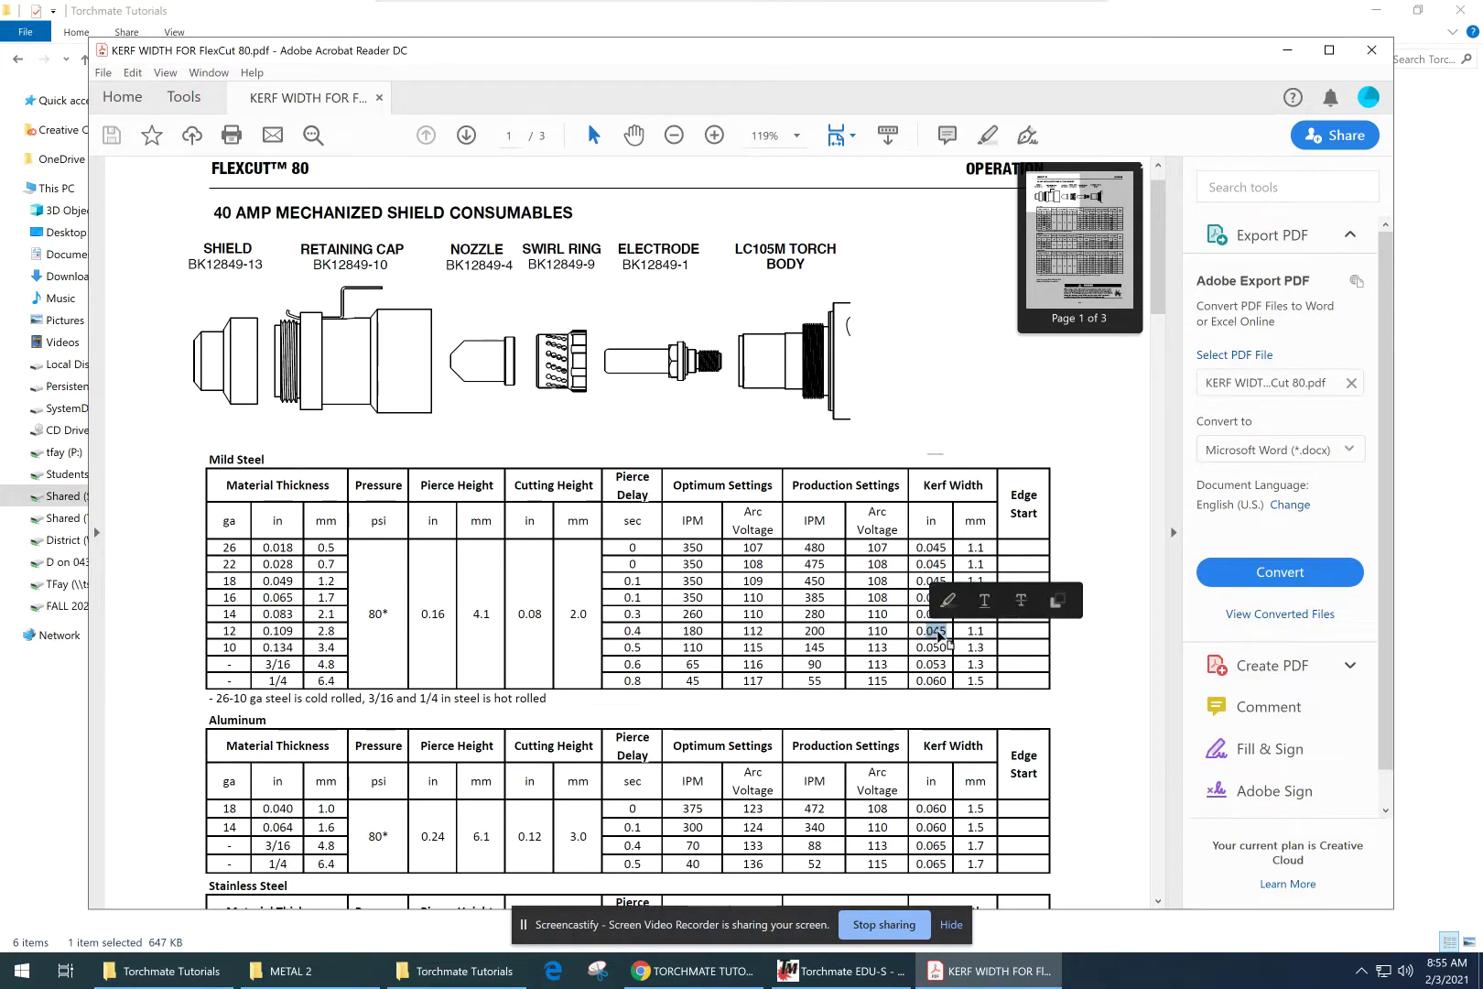
pyautogui.click(933, 449)
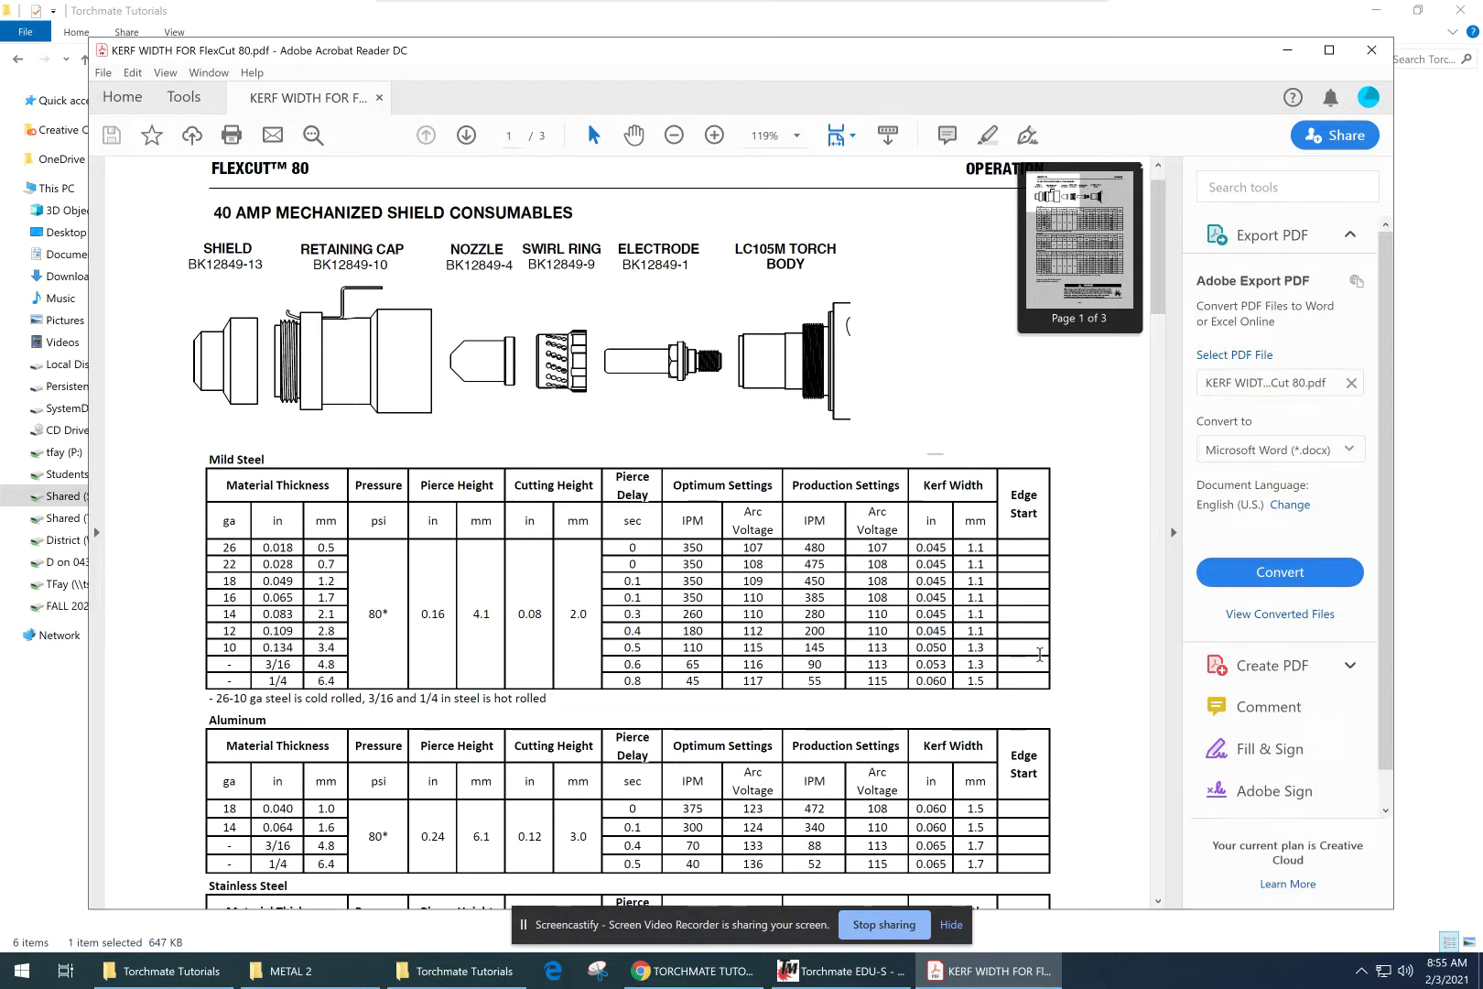
# - Minimize the kerf chart and File Explorer, and switch to Torchmate, rechecking the 40 amp chart before returning to the happy face drawing
pyautogui.click(1289, 52)
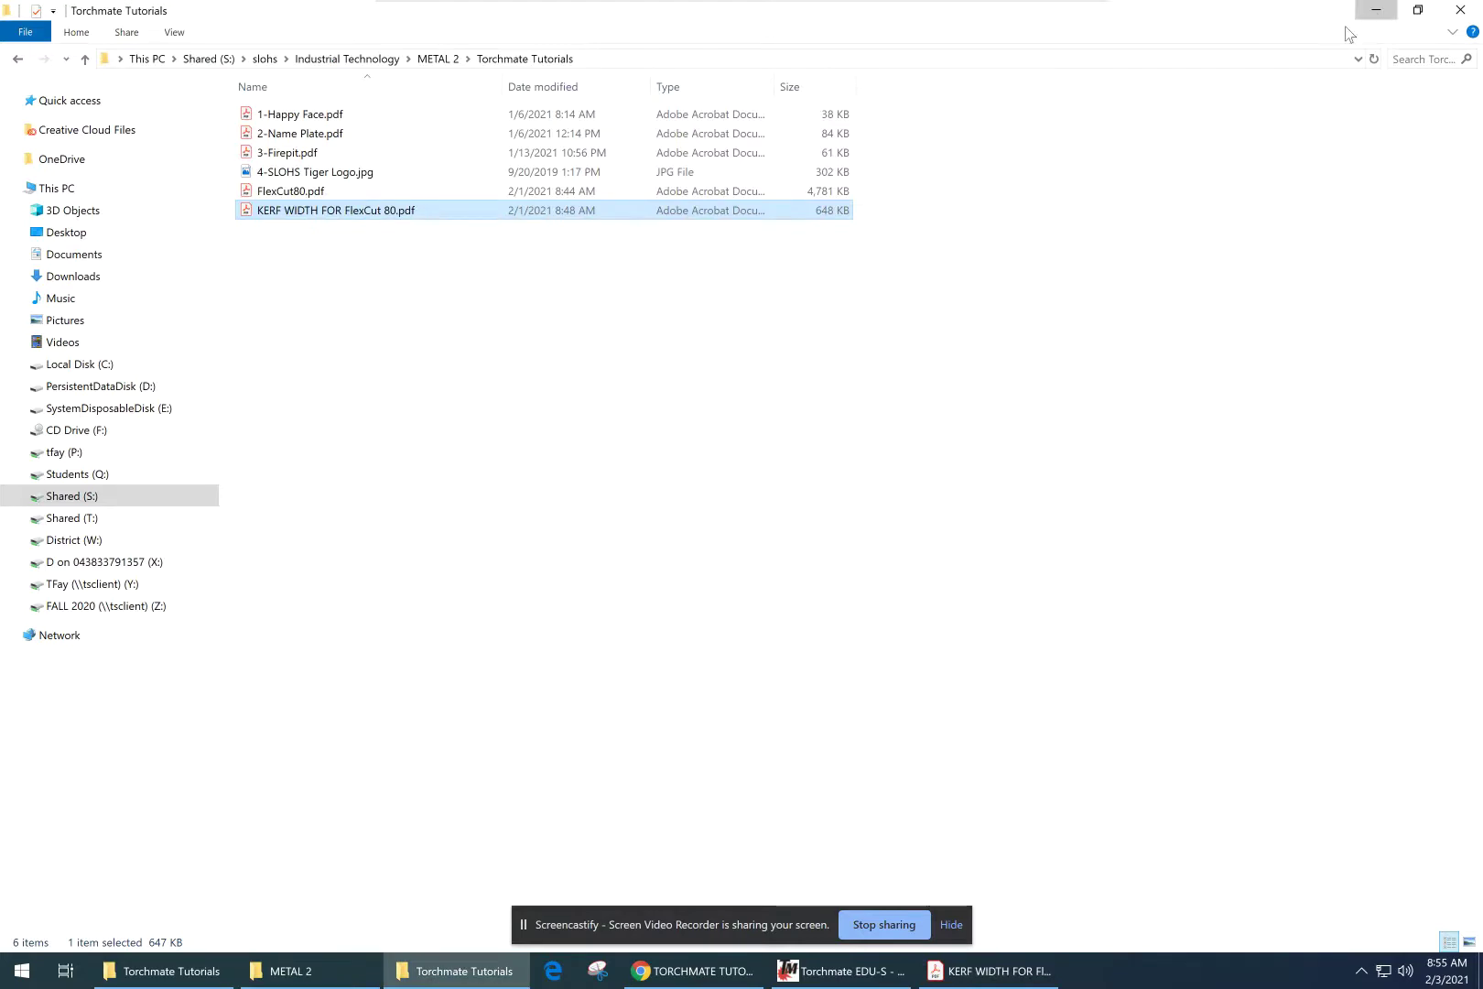
pyautogui.click(1375, 10)
pyautogui.click(840, 969)
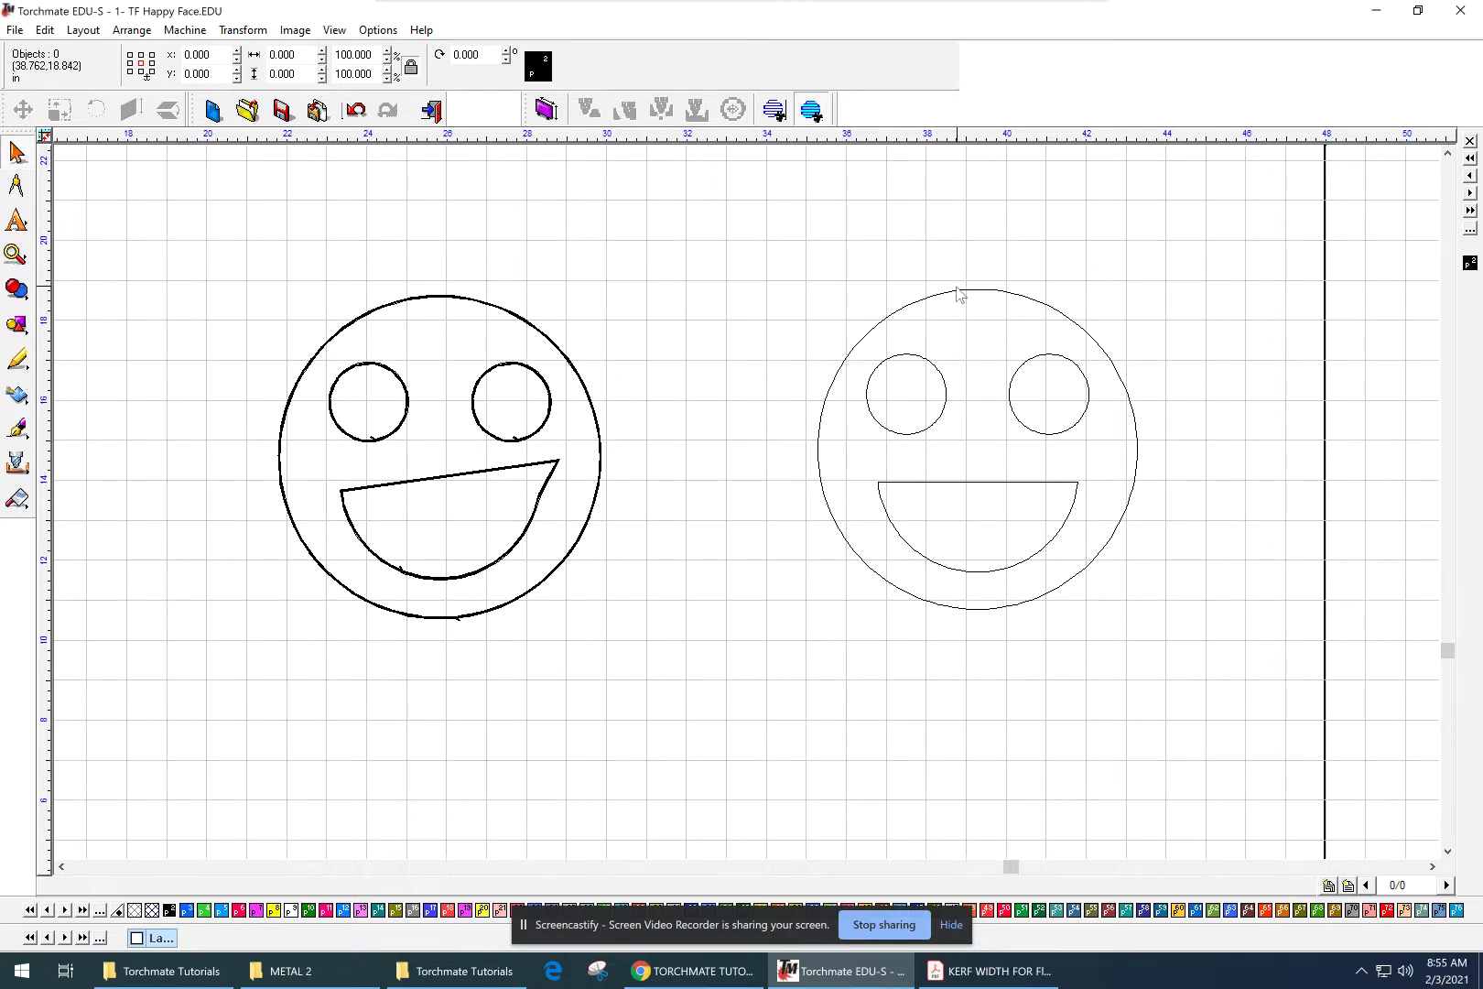
pyautogui.click(955, 292)
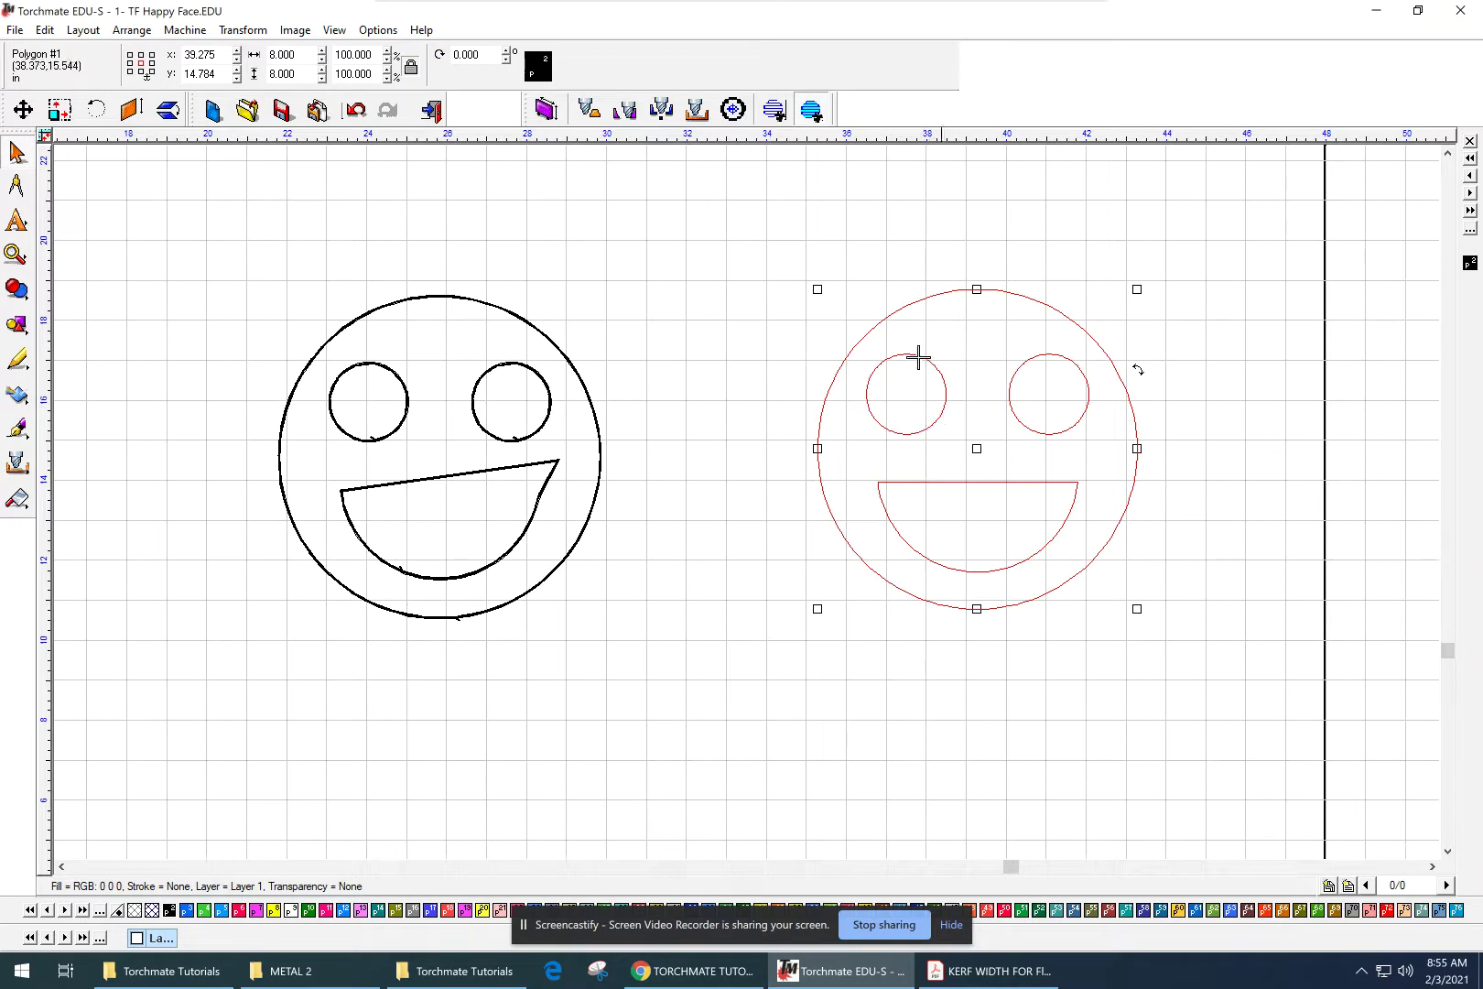
pyautogui.click(762, 294)
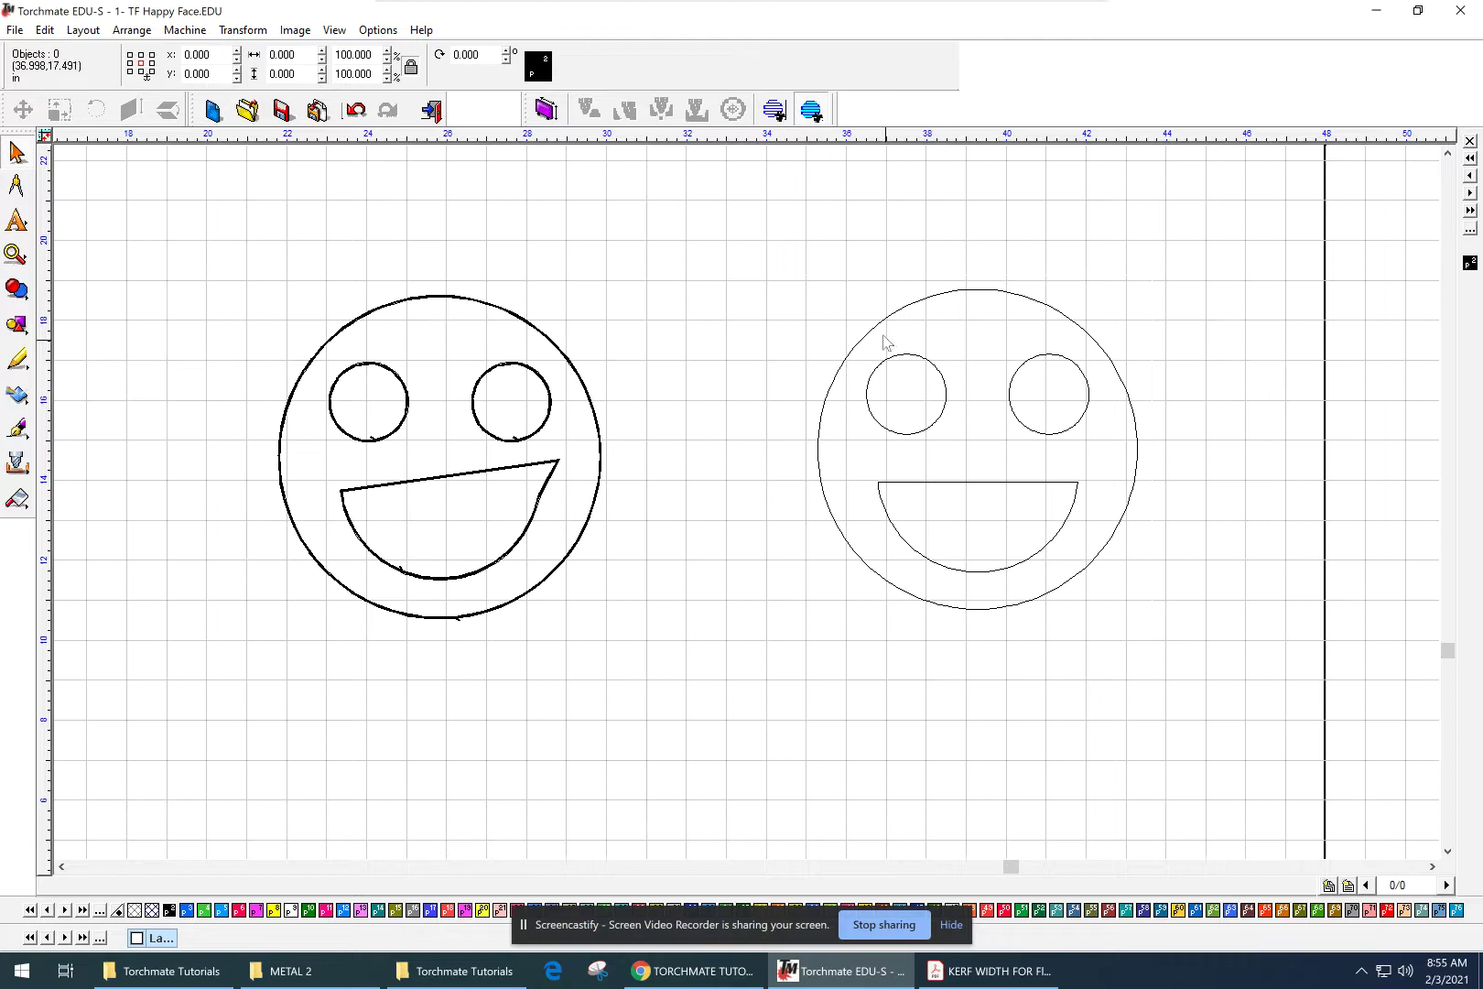
pyautogui.click(990, 970)
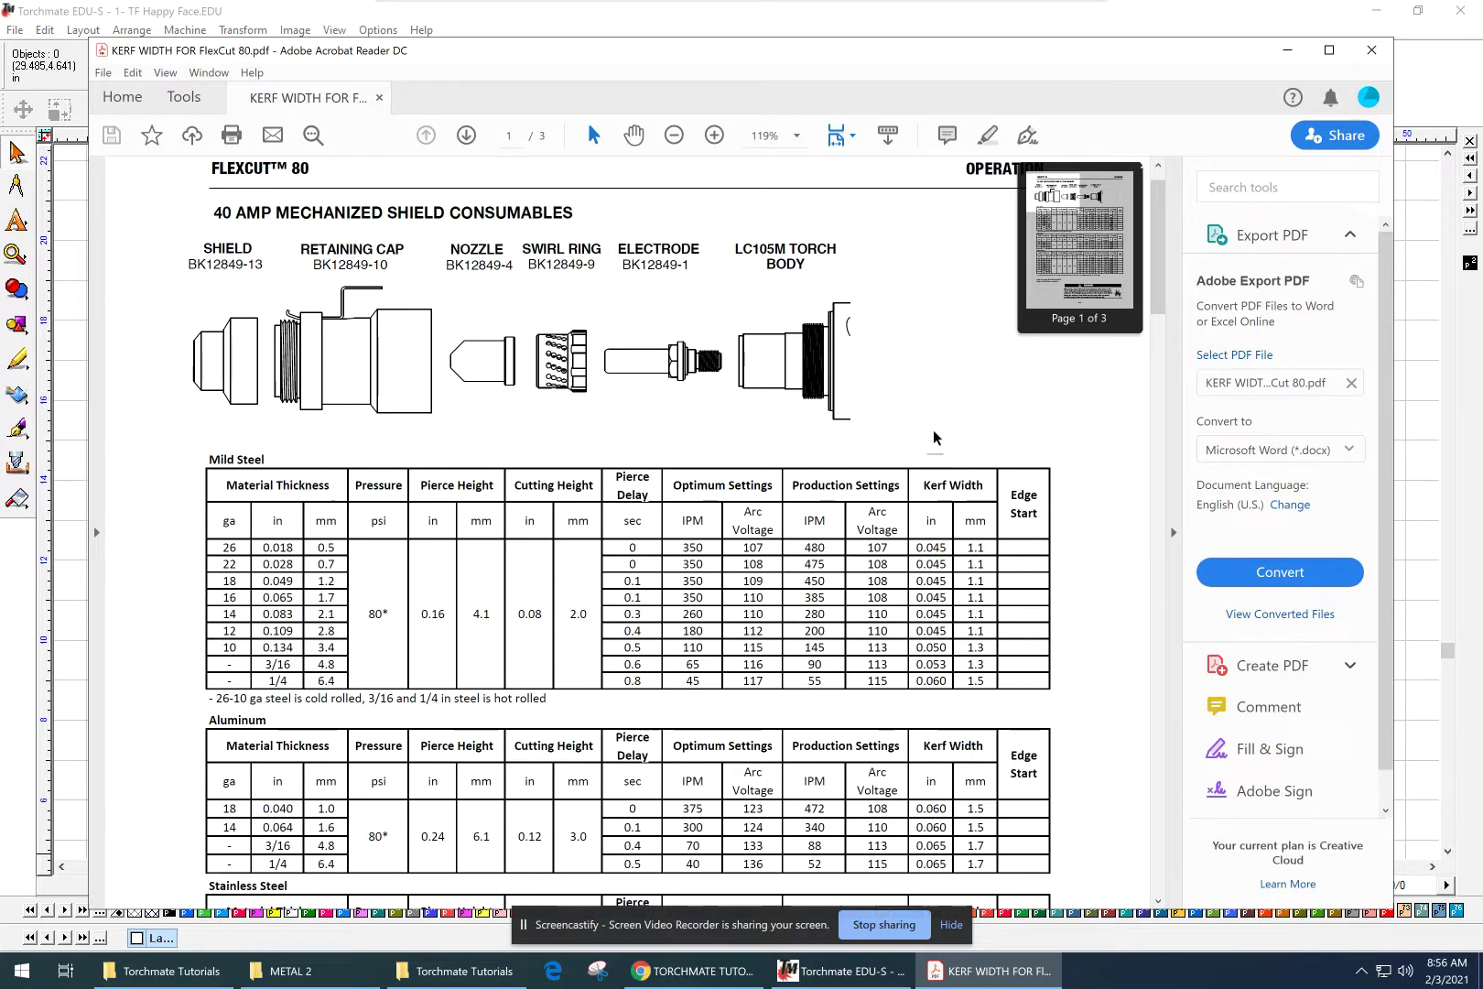
pyautogui.click(1302, 58)
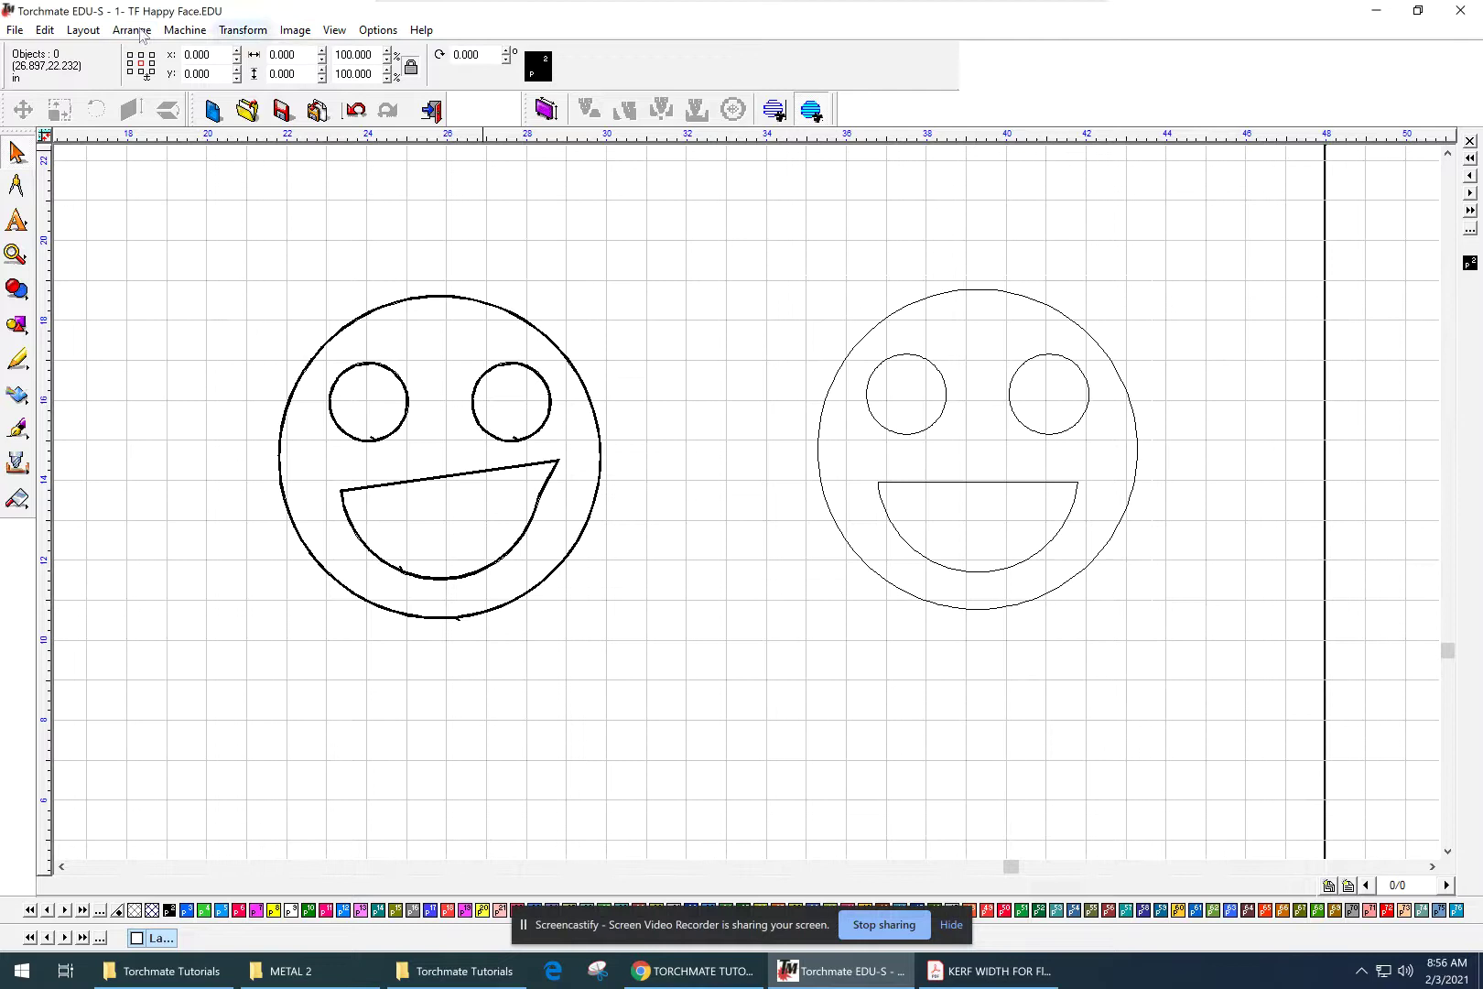
# - Open the Tool Library, move its dialog higher over the drawing, and select the Plasma tool
pyautogui.click(16, 30)
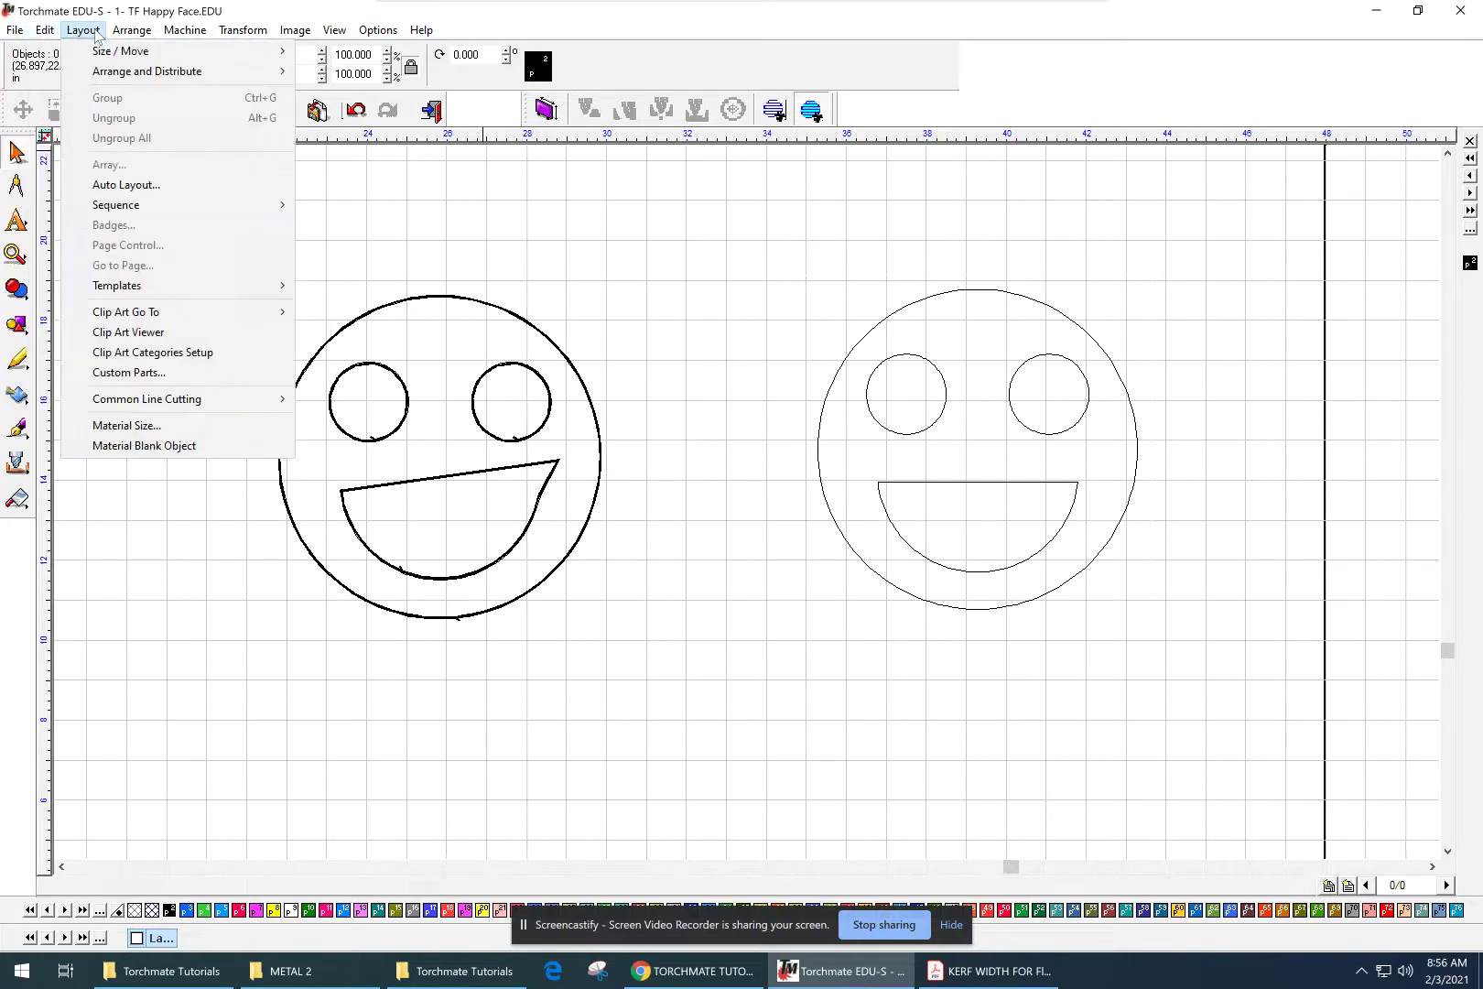
pyautogui.moveTo(119, 34)
pyautogui.moveTo(183, 31)
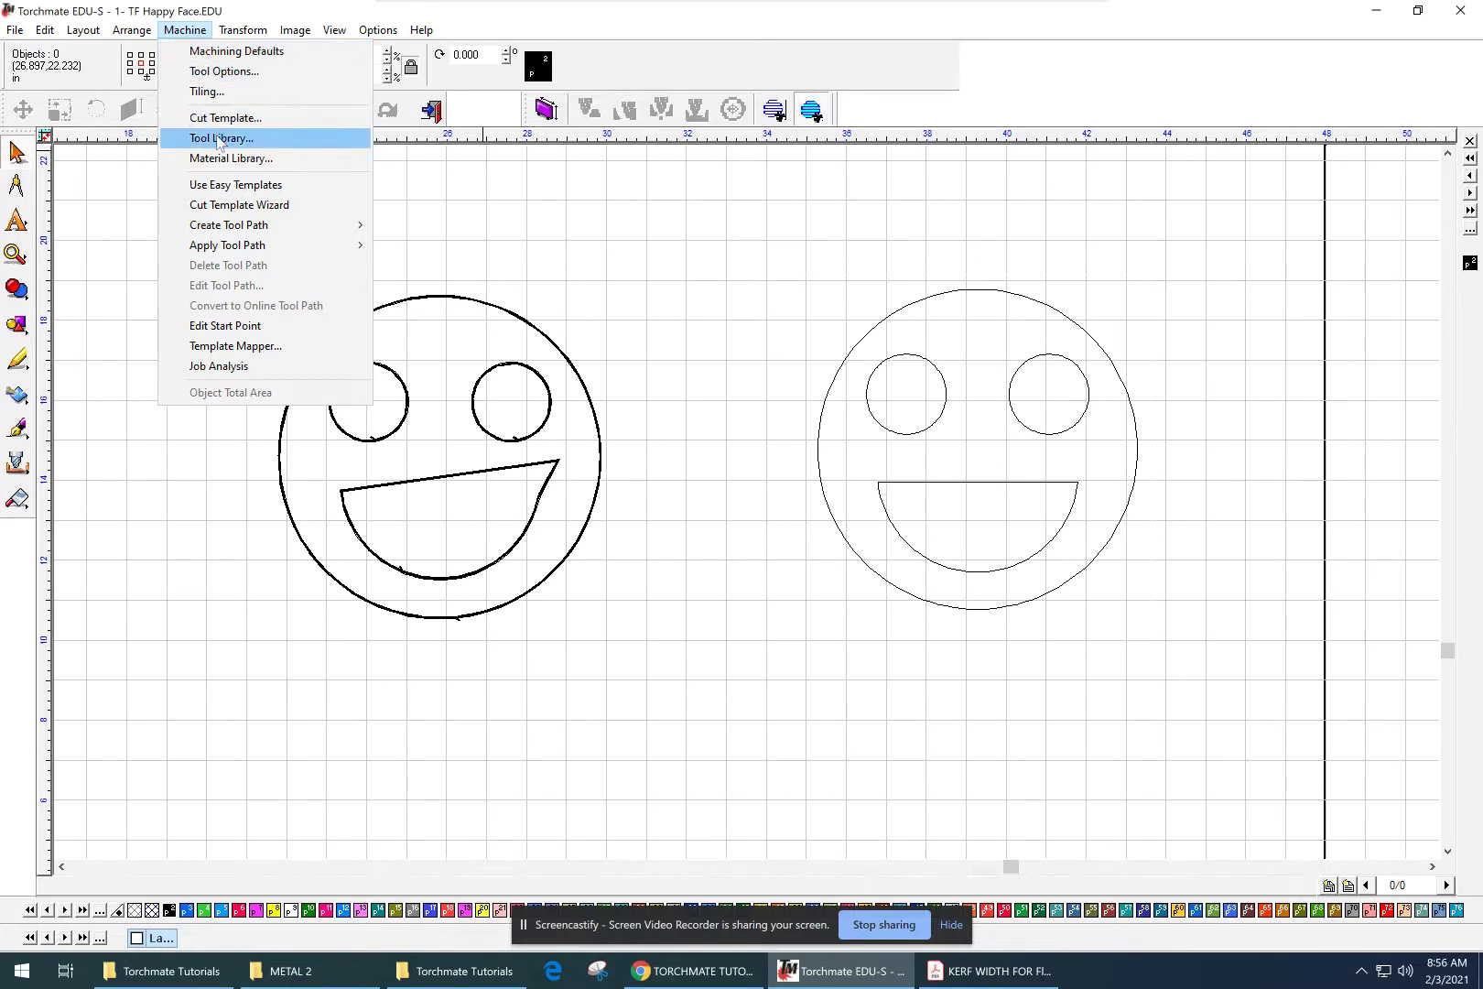
pyautogui.click(219, 138)
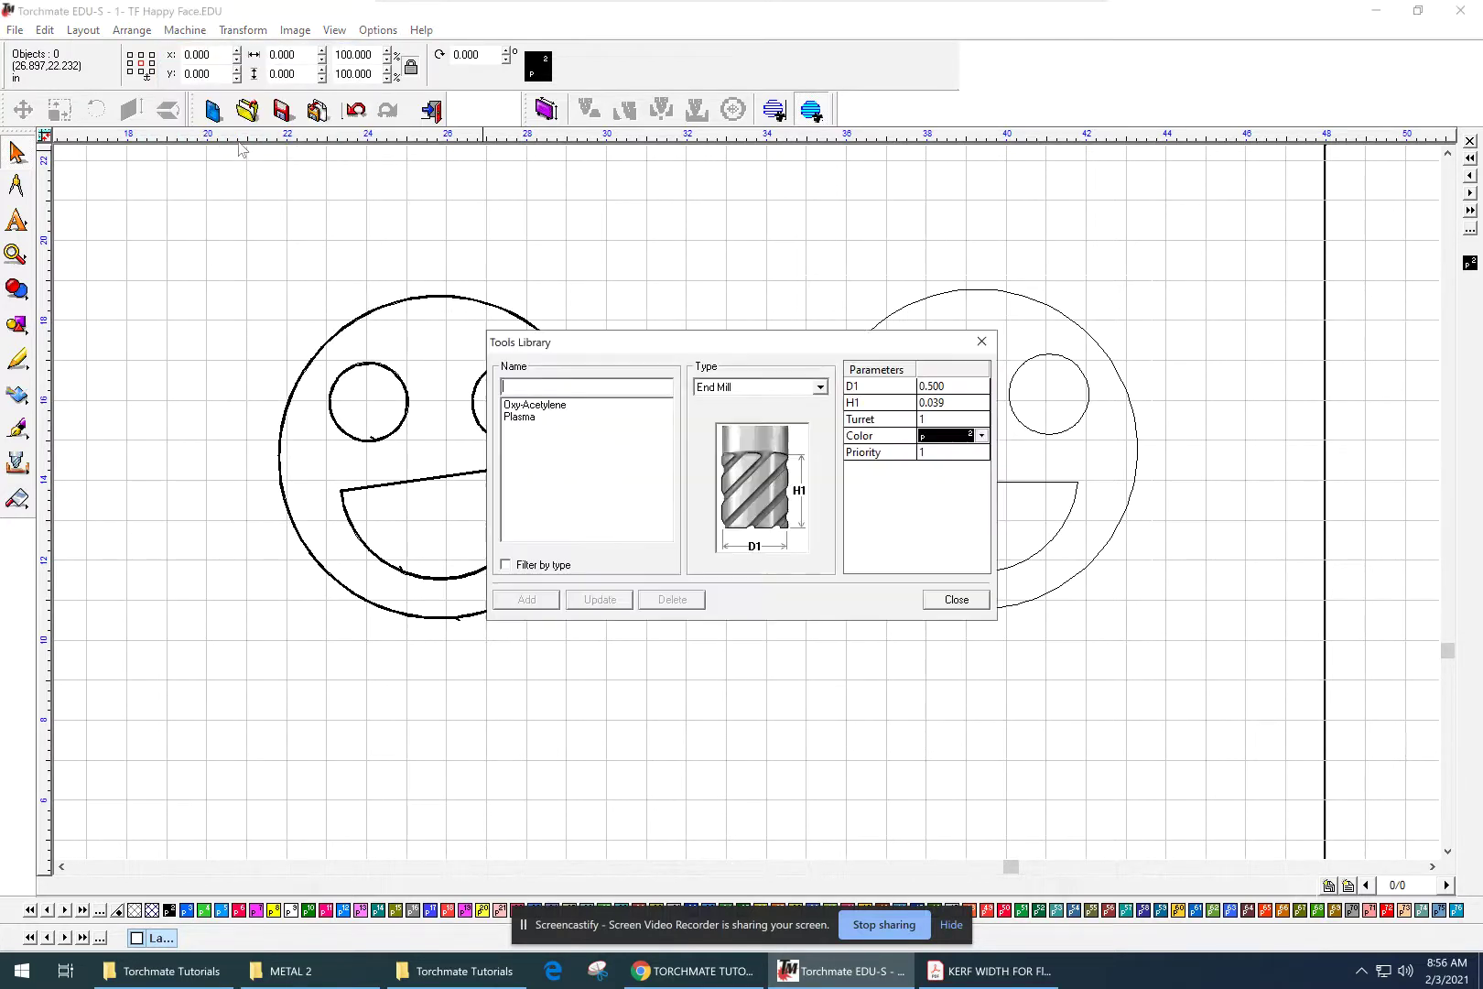
pyautogui.moveTo(732, 354); pyautogui.dragTo(712, 190)
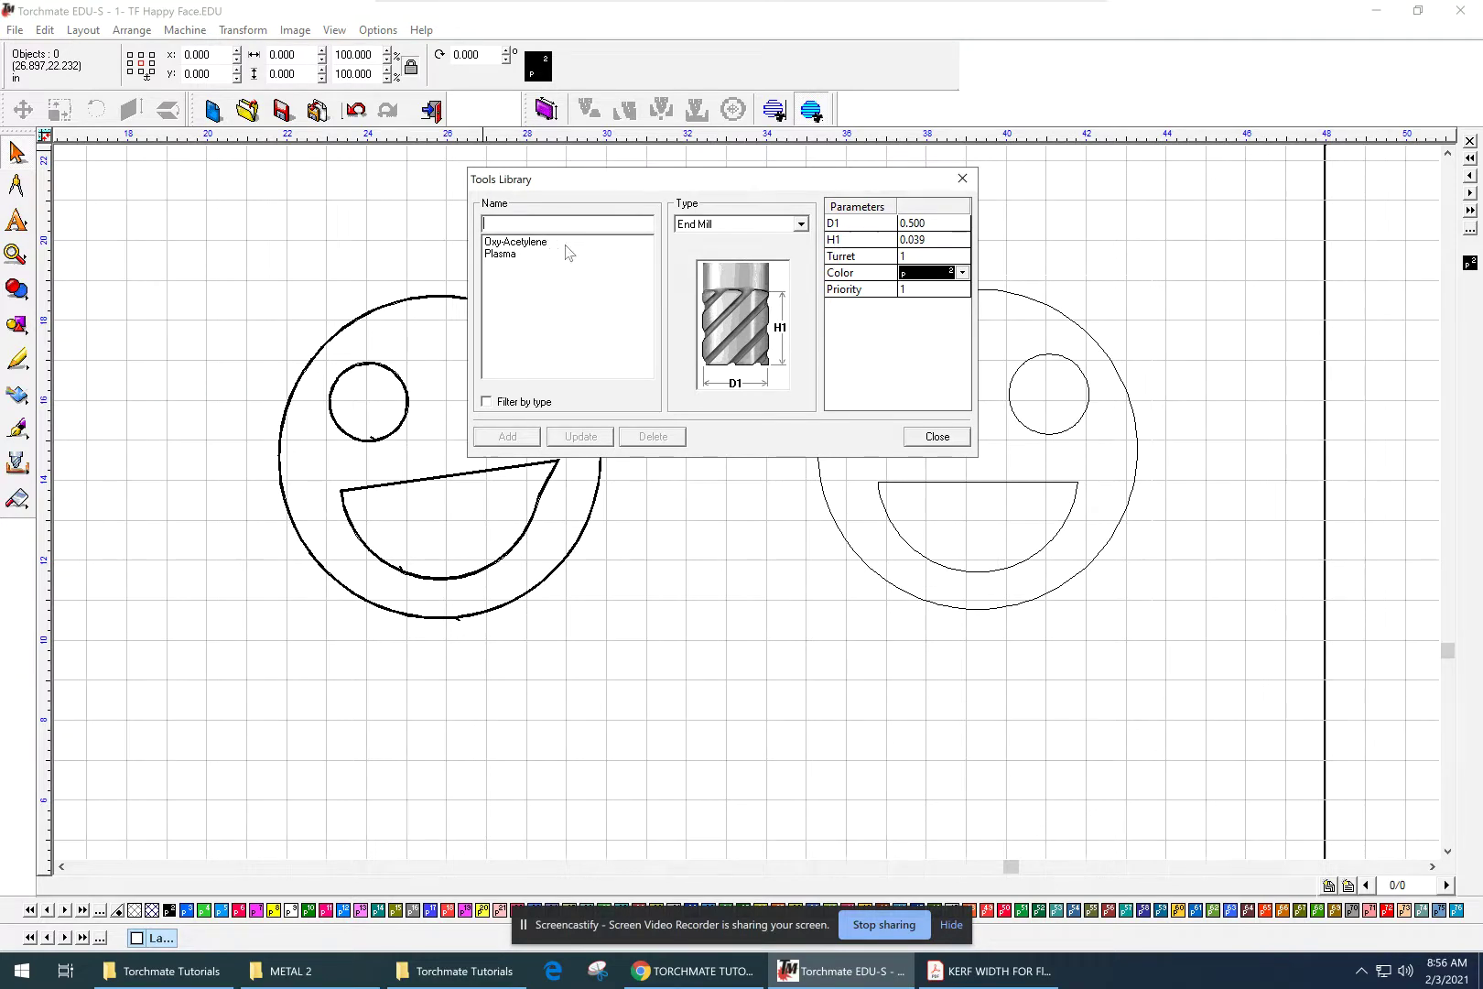
pyautogui.click(509, 255)
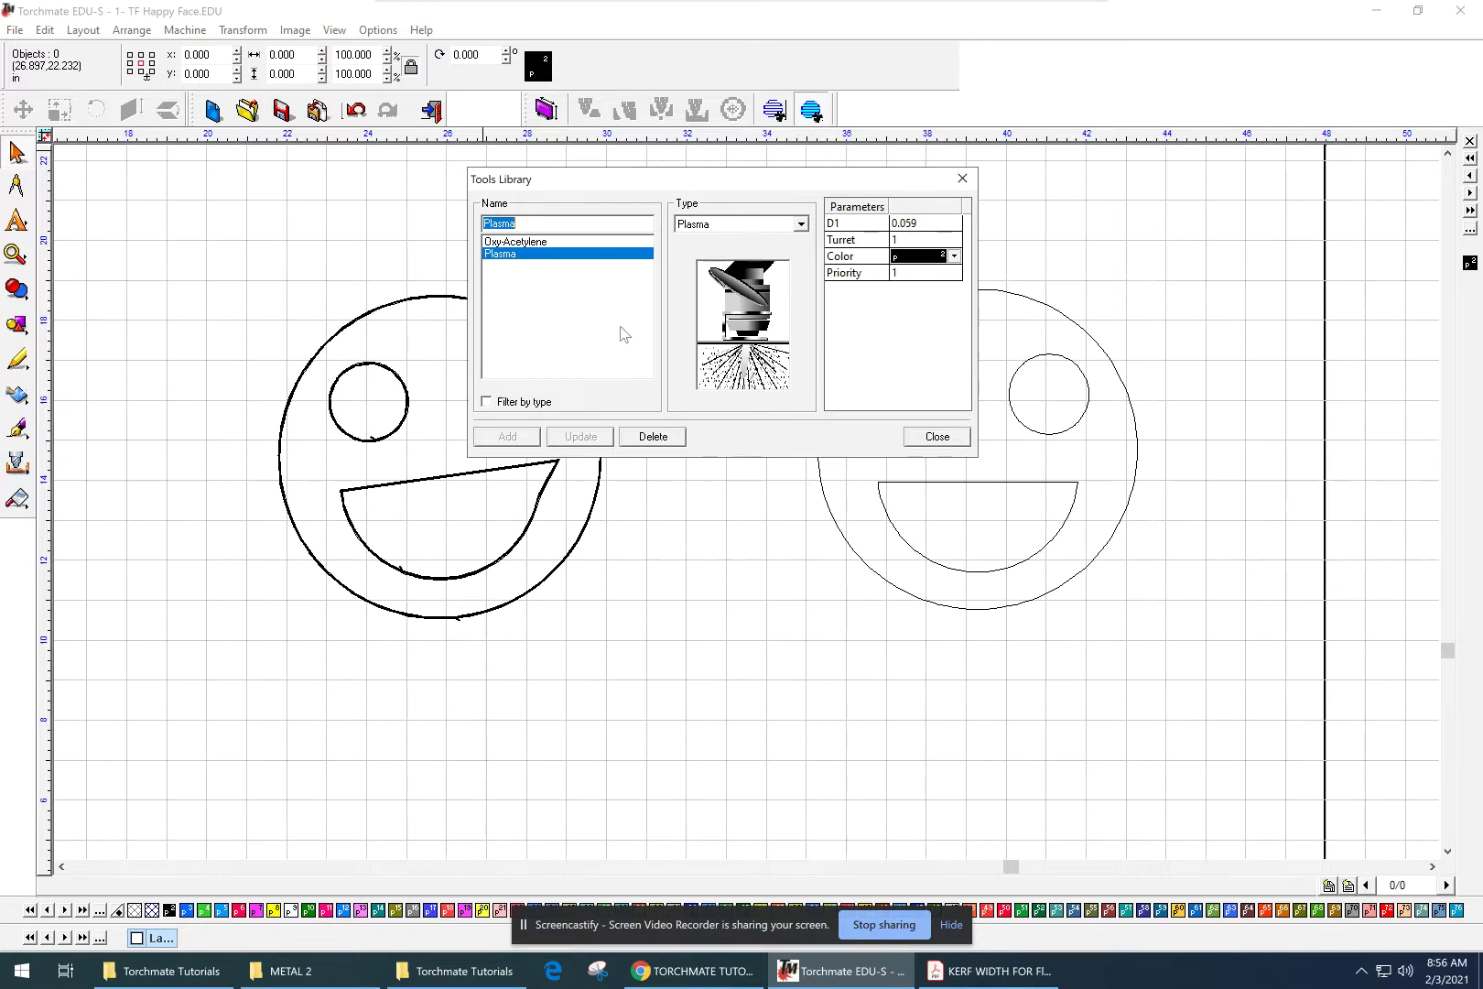
# - Add a plasma tool named "40amp Plasma" with a D1 of 0.045 to the tool library
pyautogui.click(589, 223)
pyautogui.moveTo(540, 226); pyautogui.dragTo(448, 207)
pyautogui.press('BackSpace')
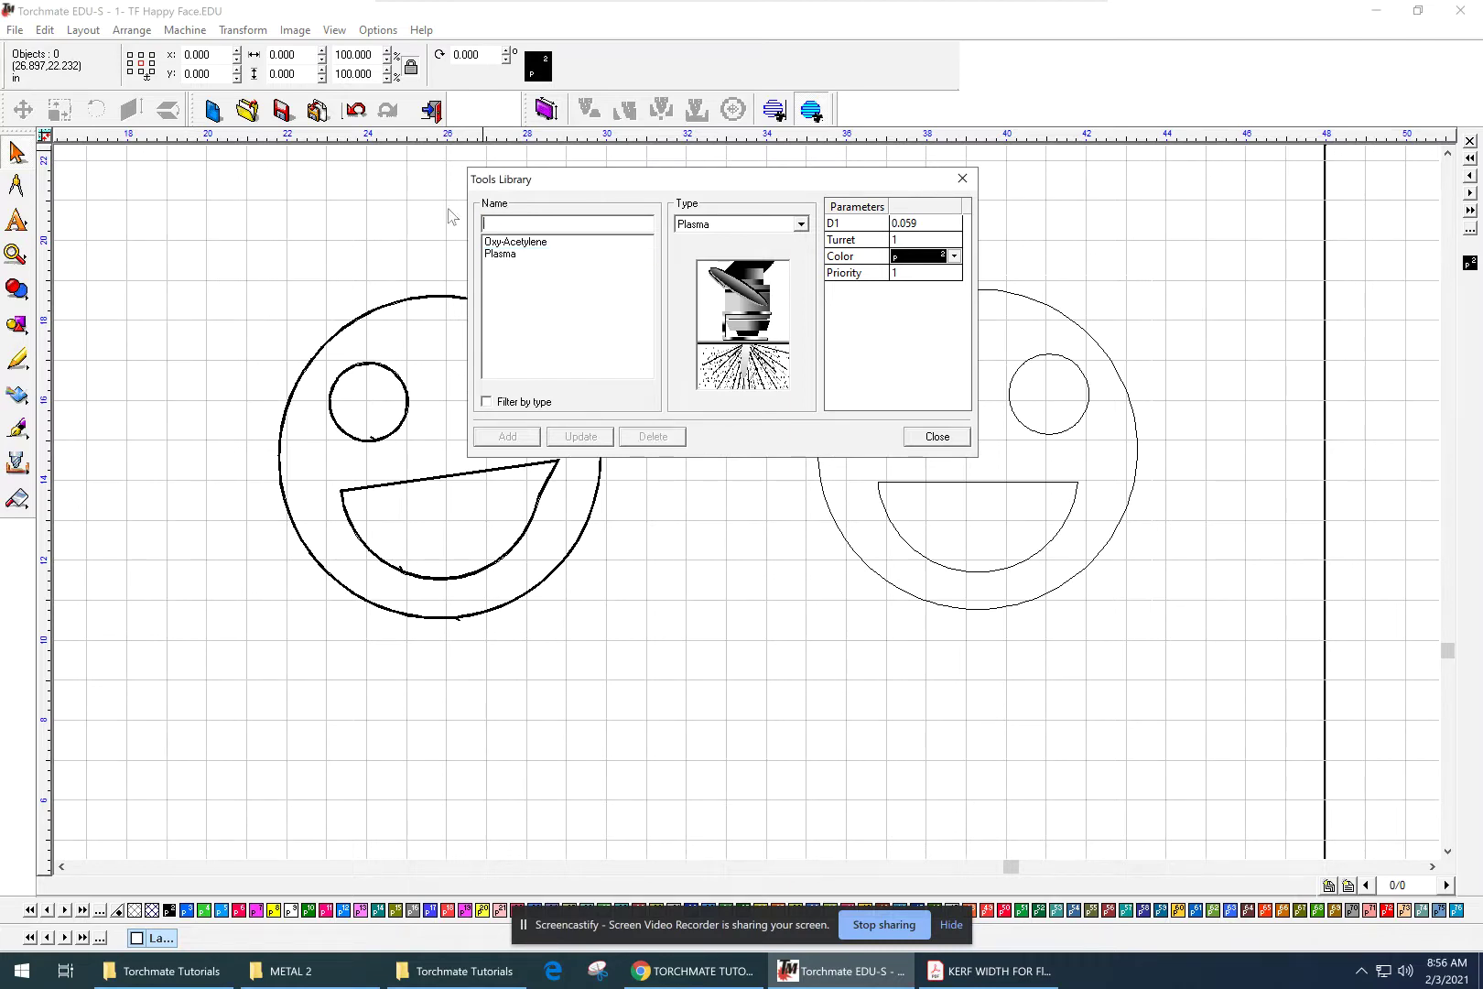
pyautogui.write('40amp Plasma')
pyautogui.click(918, 227)
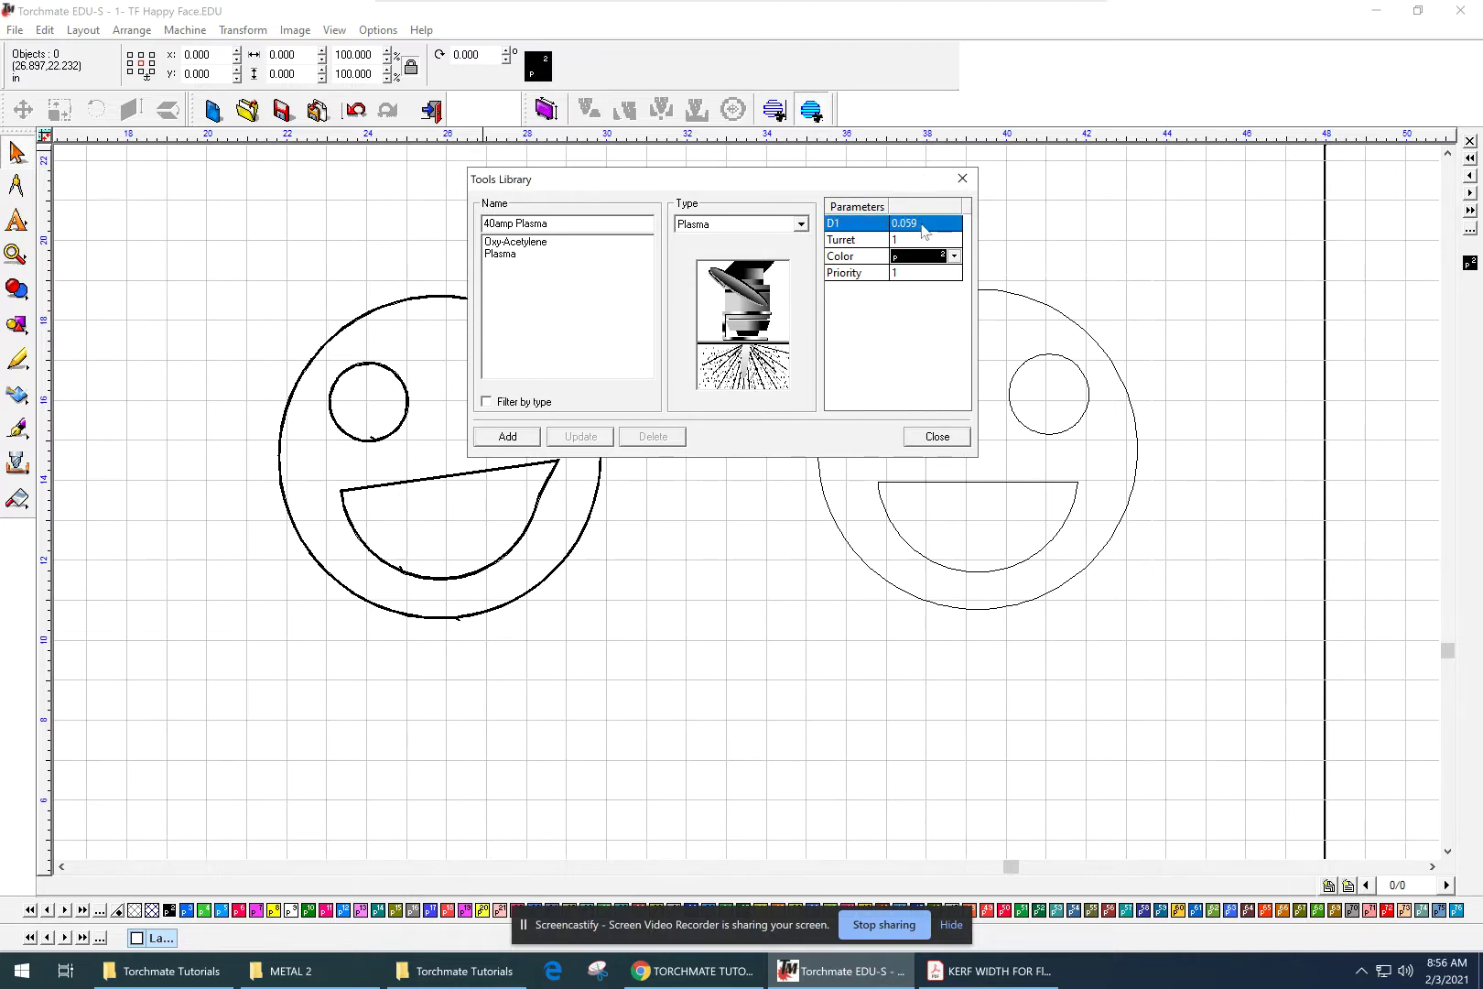
pyautogui.click(928, 232)
pyautogui.moveTo(921, 222); pyautogui.dragTo(914, 221)
pyautogui.write('45')
pyautogui.click(509, 436)
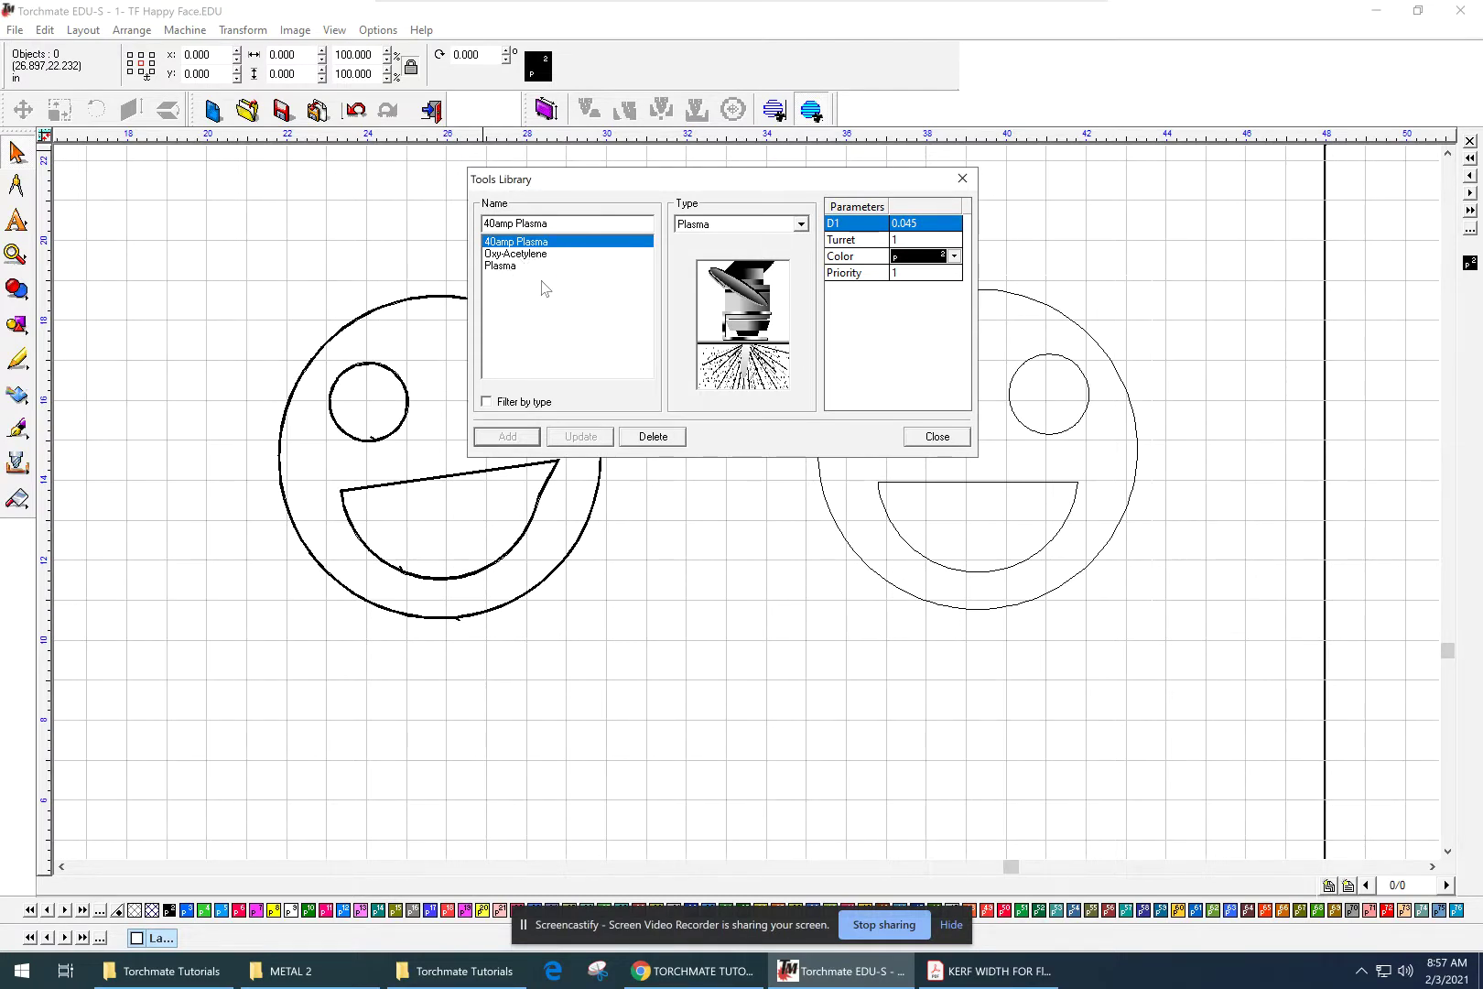
# - Switch to the FlexCut 80 kerf width PDF and examine the 60 amp mild steel chart on page 2
pyautogui.click(581, 290)
pyautogui.click(581, 227)
pyautogui.click(952, 977)
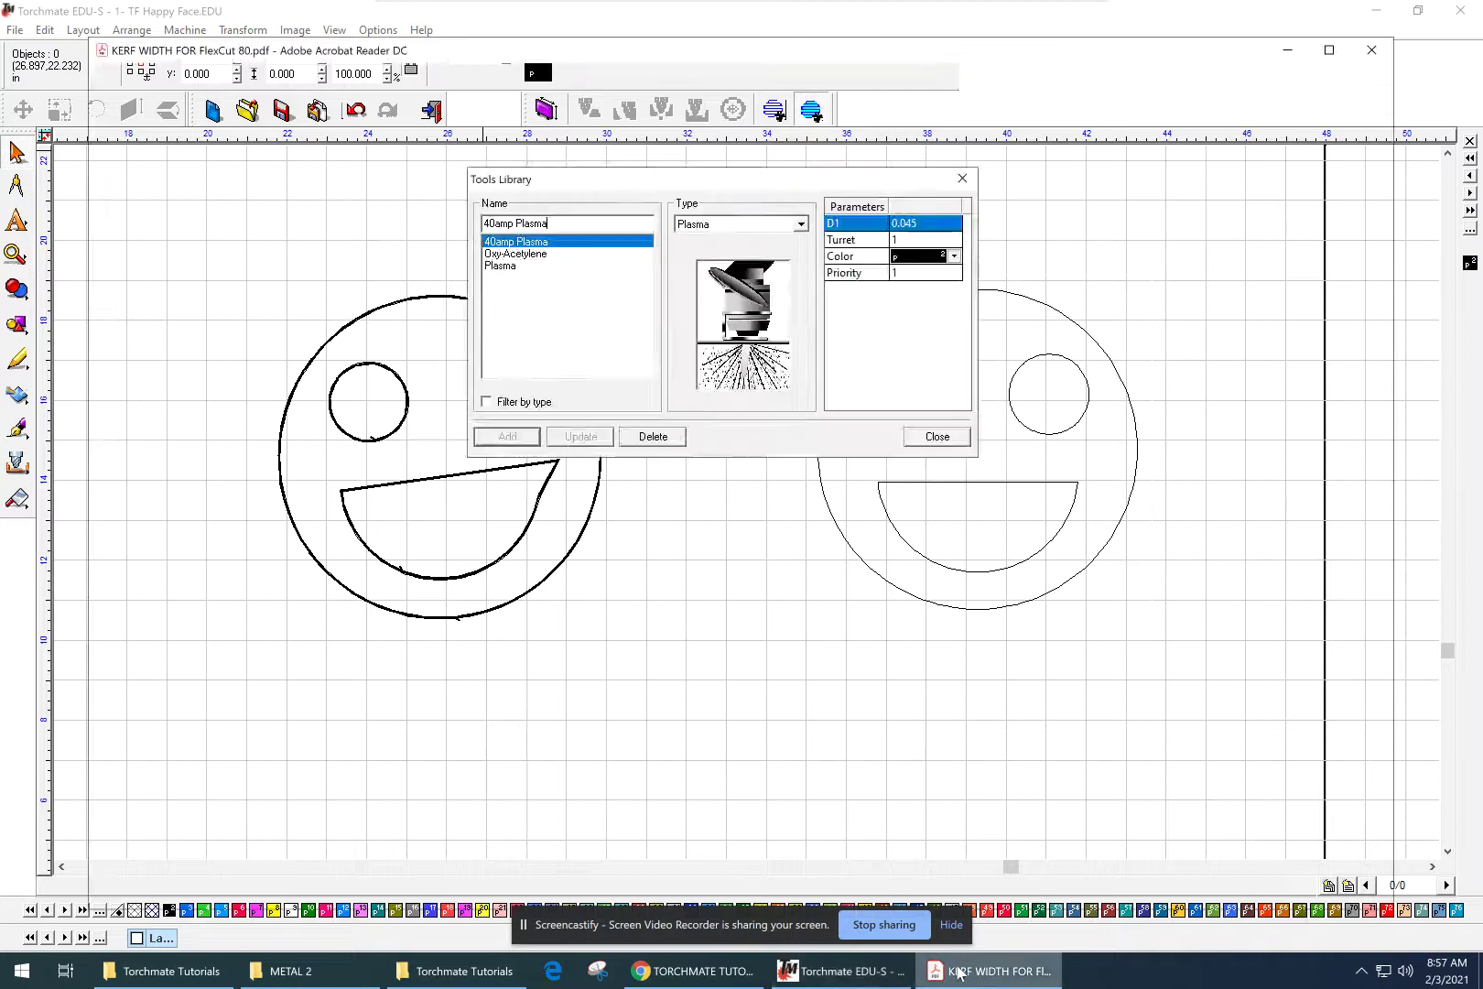
pyautogui.scroll(-3, 630, 631)
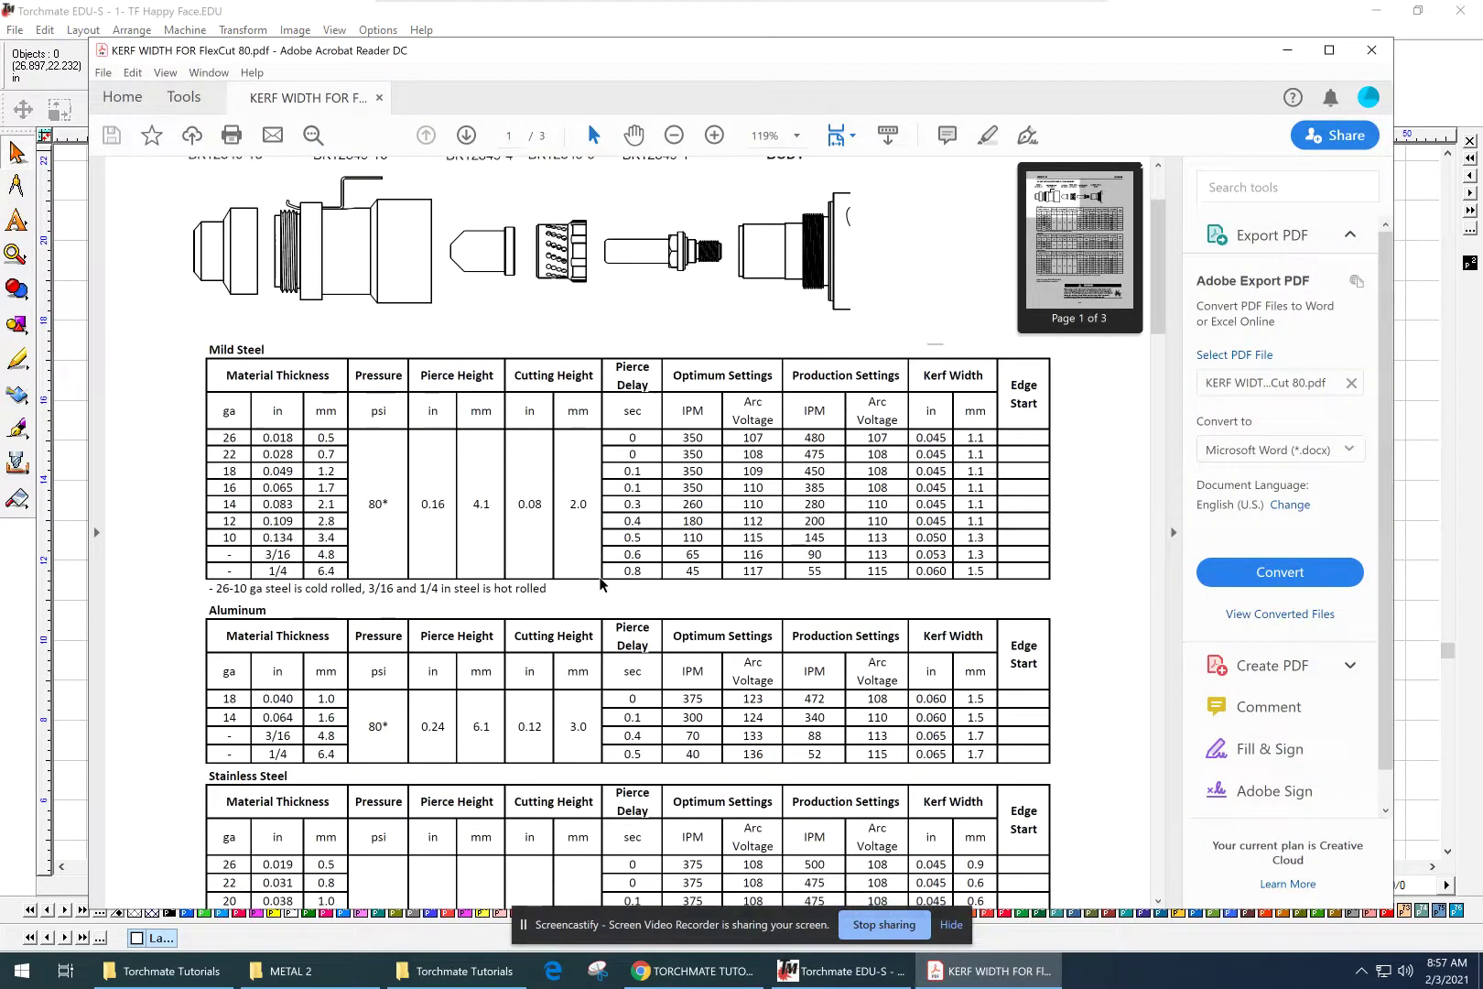
pyautogui.scroll(-20, 601, 583)
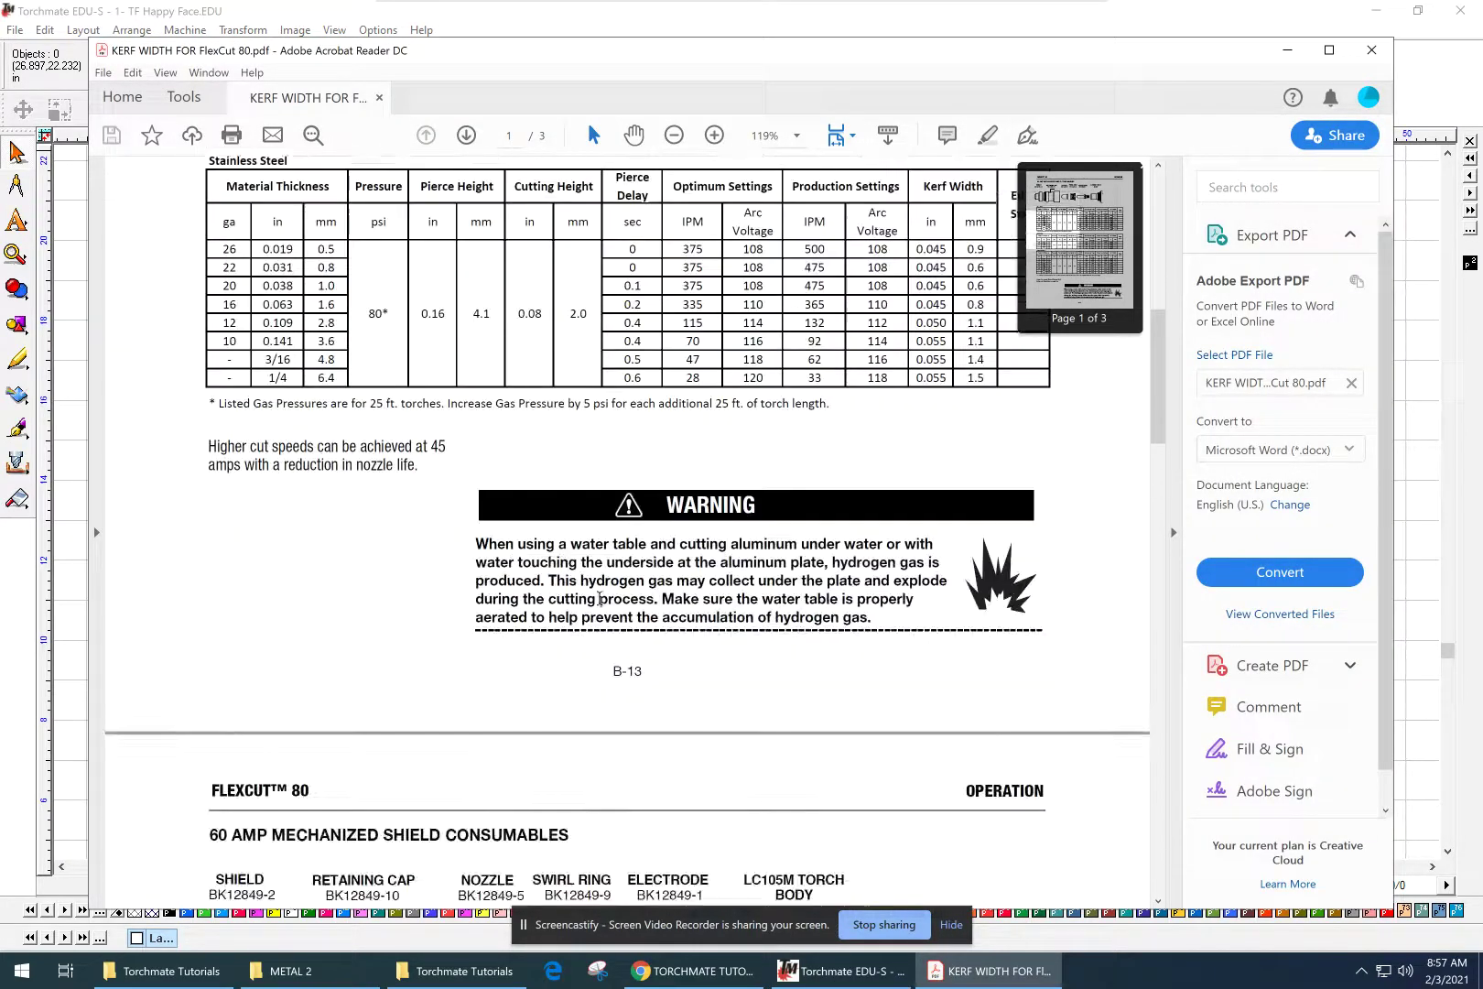
pyautogui.scroll(-10, 602, 614)
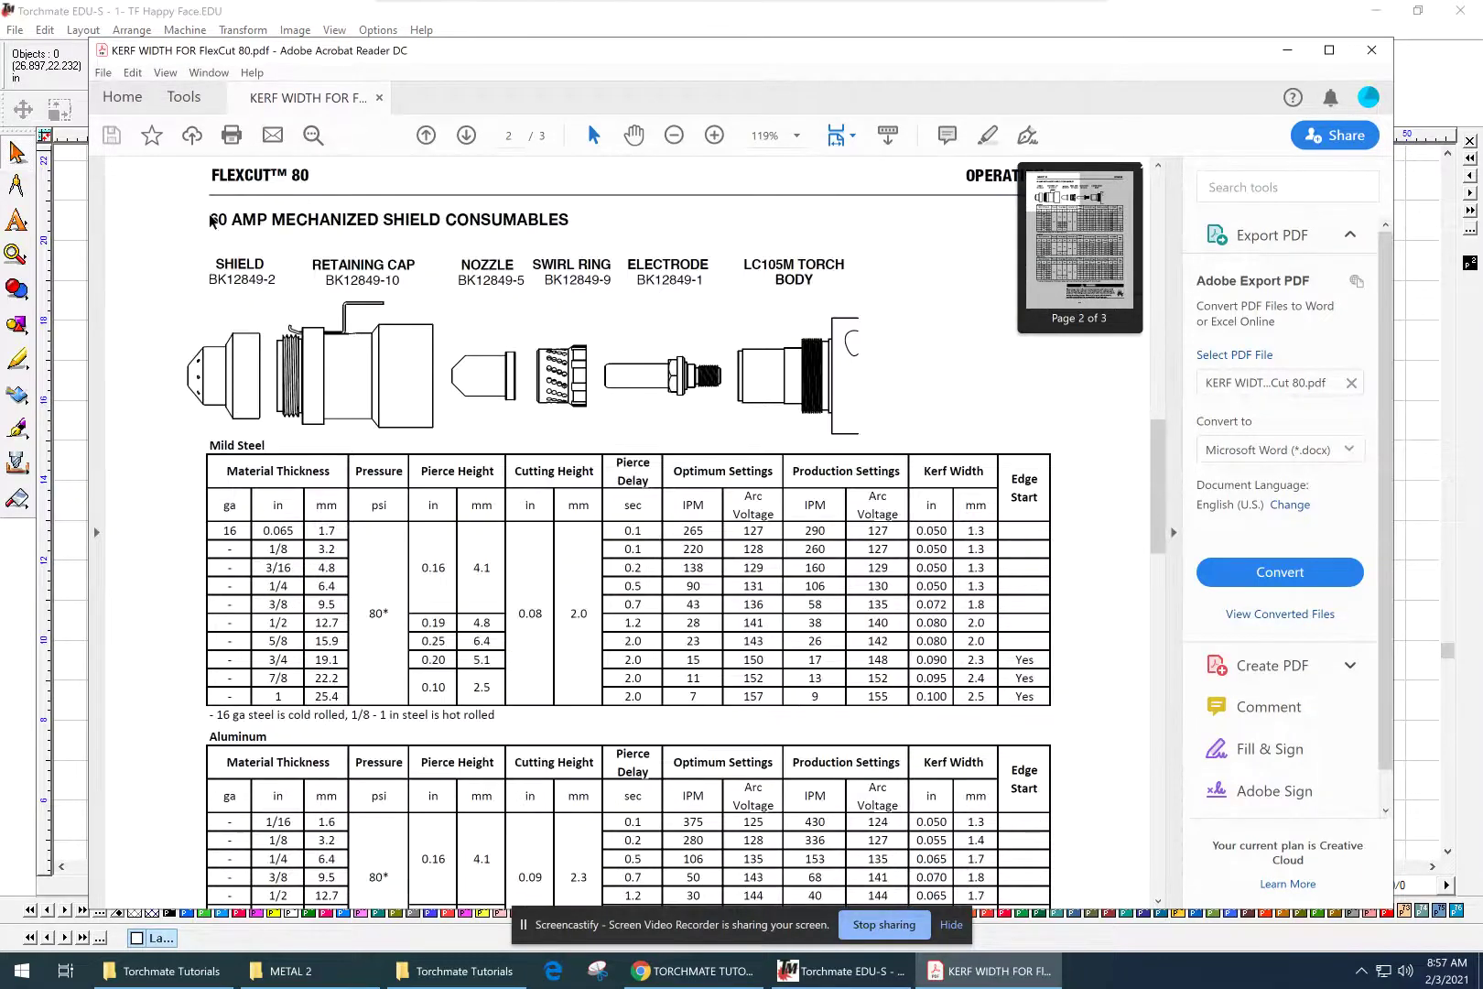
pyautogui.scroll(-1, 297, 554)
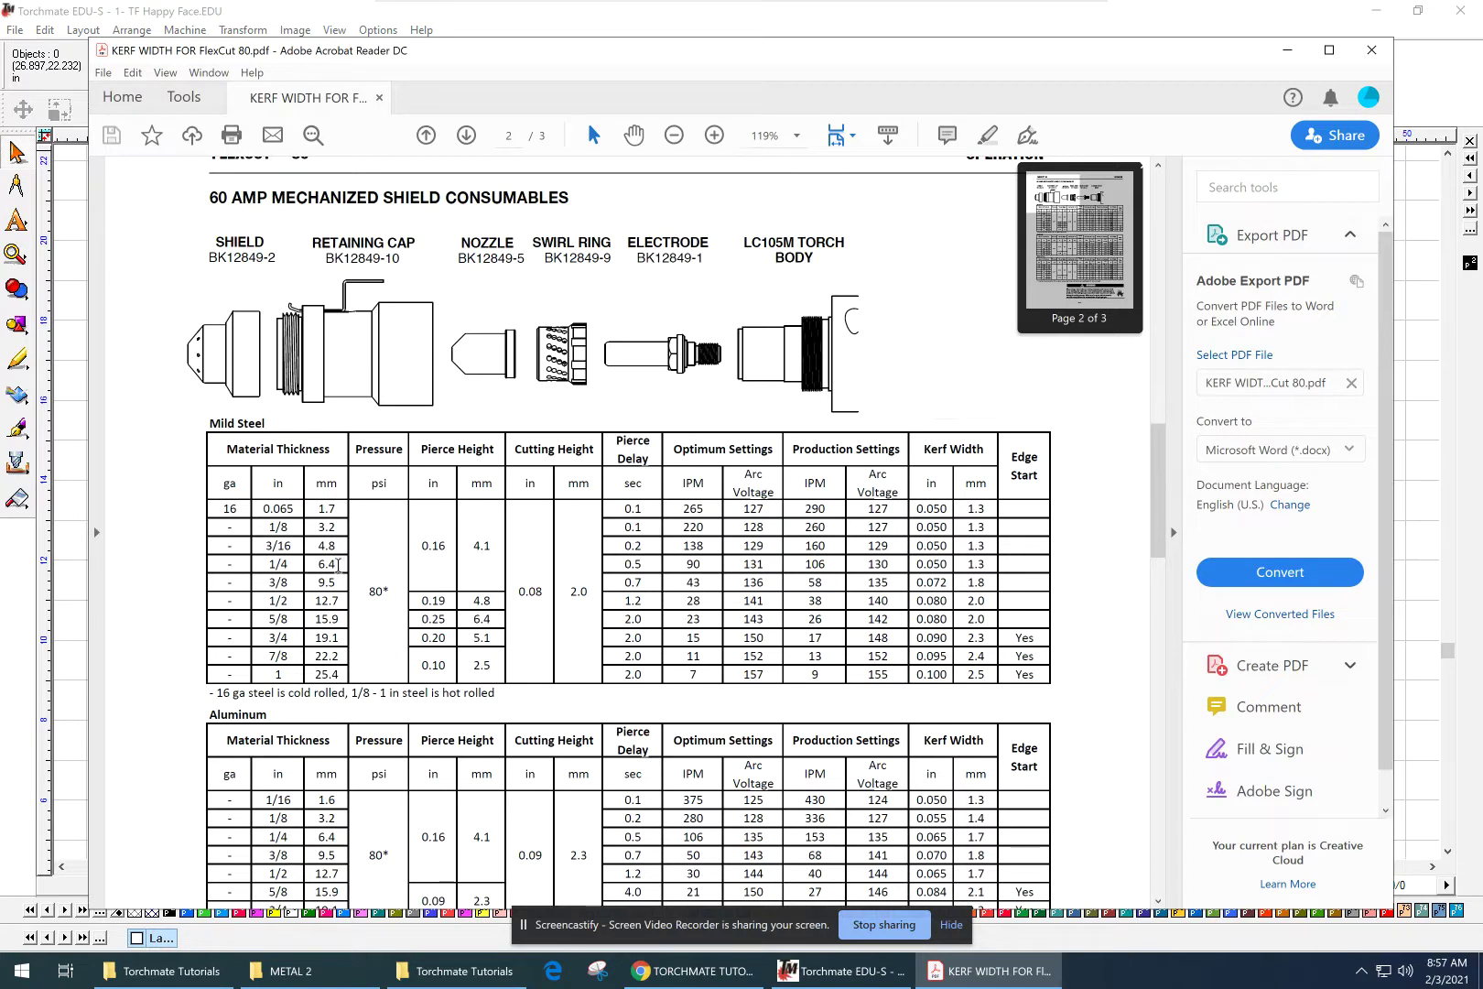
# - Compare the mild steel kerf widths in the 40 amp chart on page 1 with the 60 amp chart on page 2
pyautogui.scroll(10, 357, 584)
pyautogui.scroll(3, 357, 584)
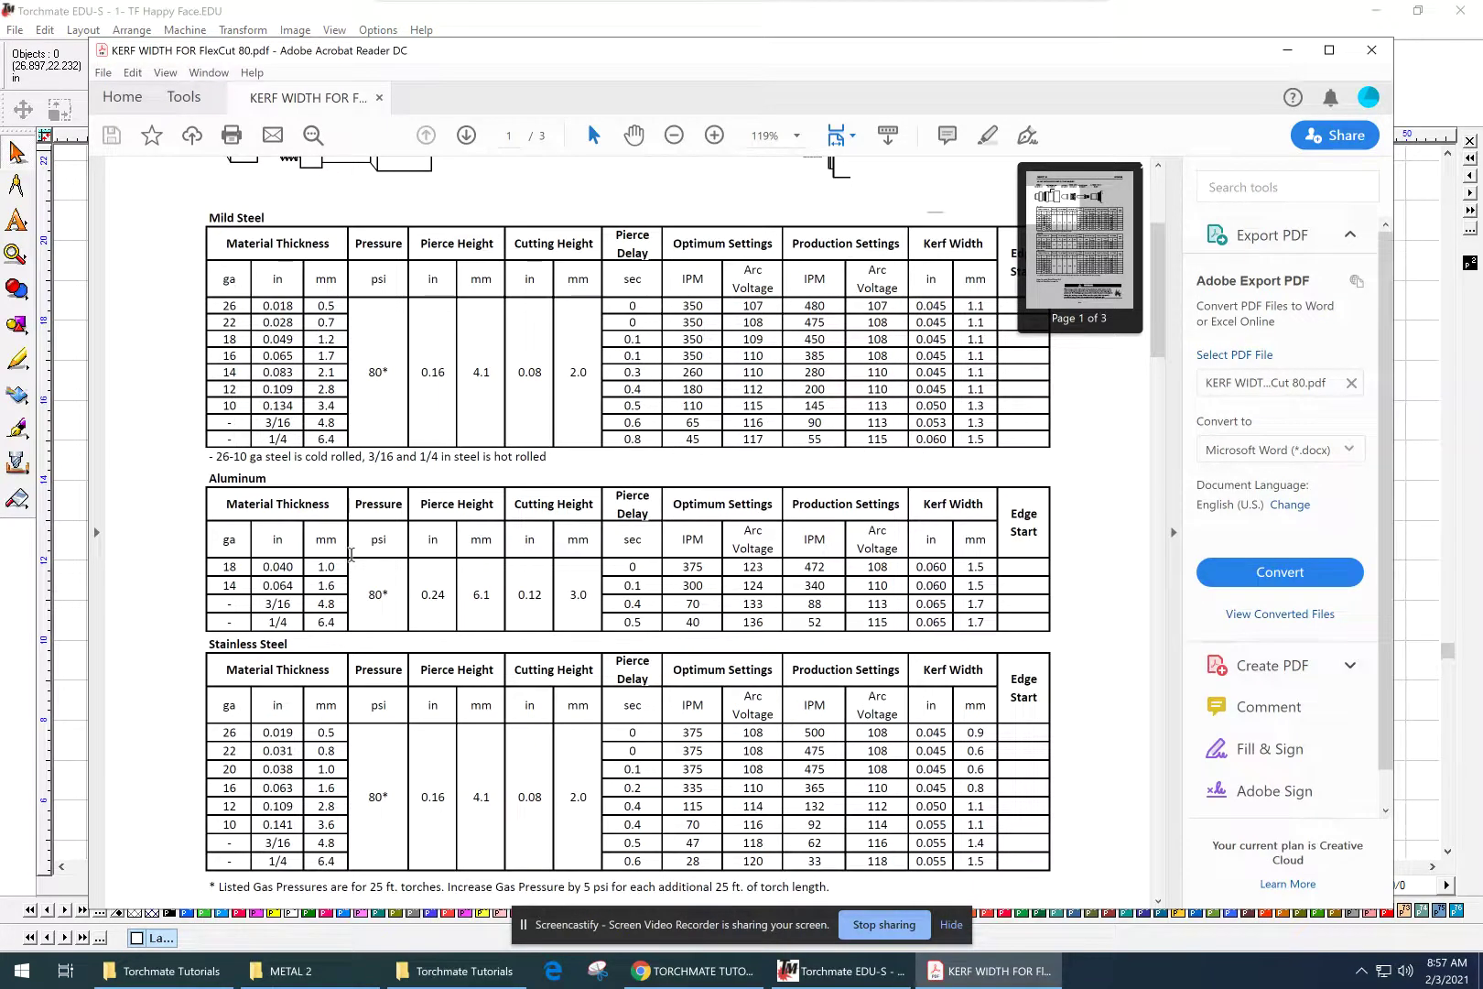
pyautogui.scroll(2, 350, 554)
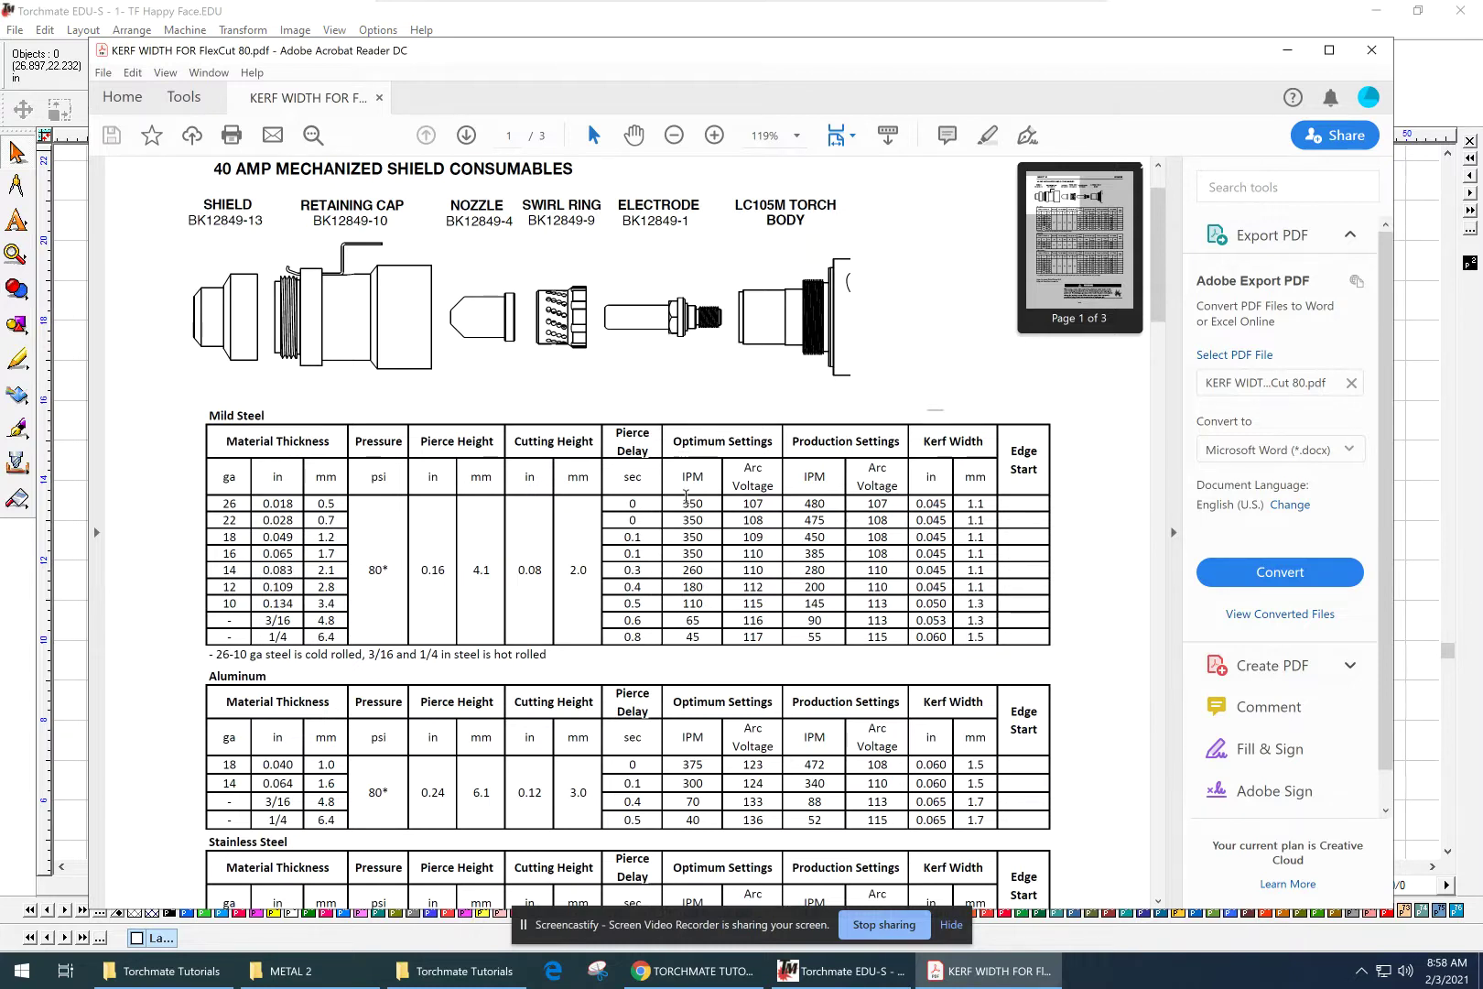
pyautogui.scroll(-5, 686, 496)
pyautogui.scroll(-5, 688, 499)
pyautogui.scroll(-1, 688, 501)
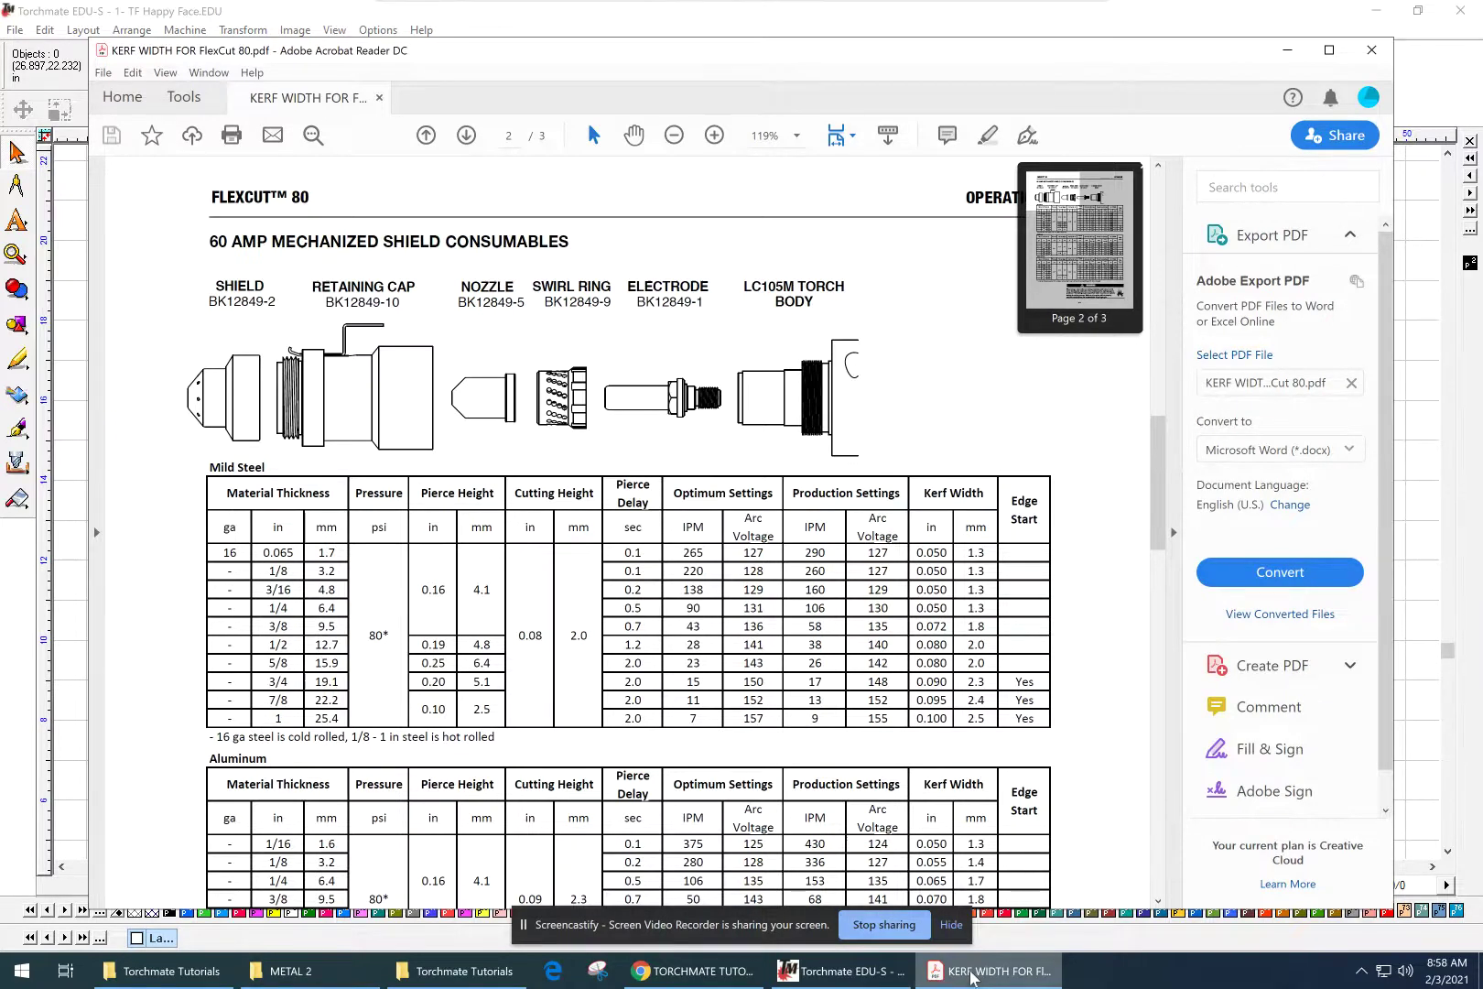
# - Return to Torchmate and enter a new plasma tool named "60amp 1/4 Plate" with a D1 of 0.060
pyautogui.click(819, 984)
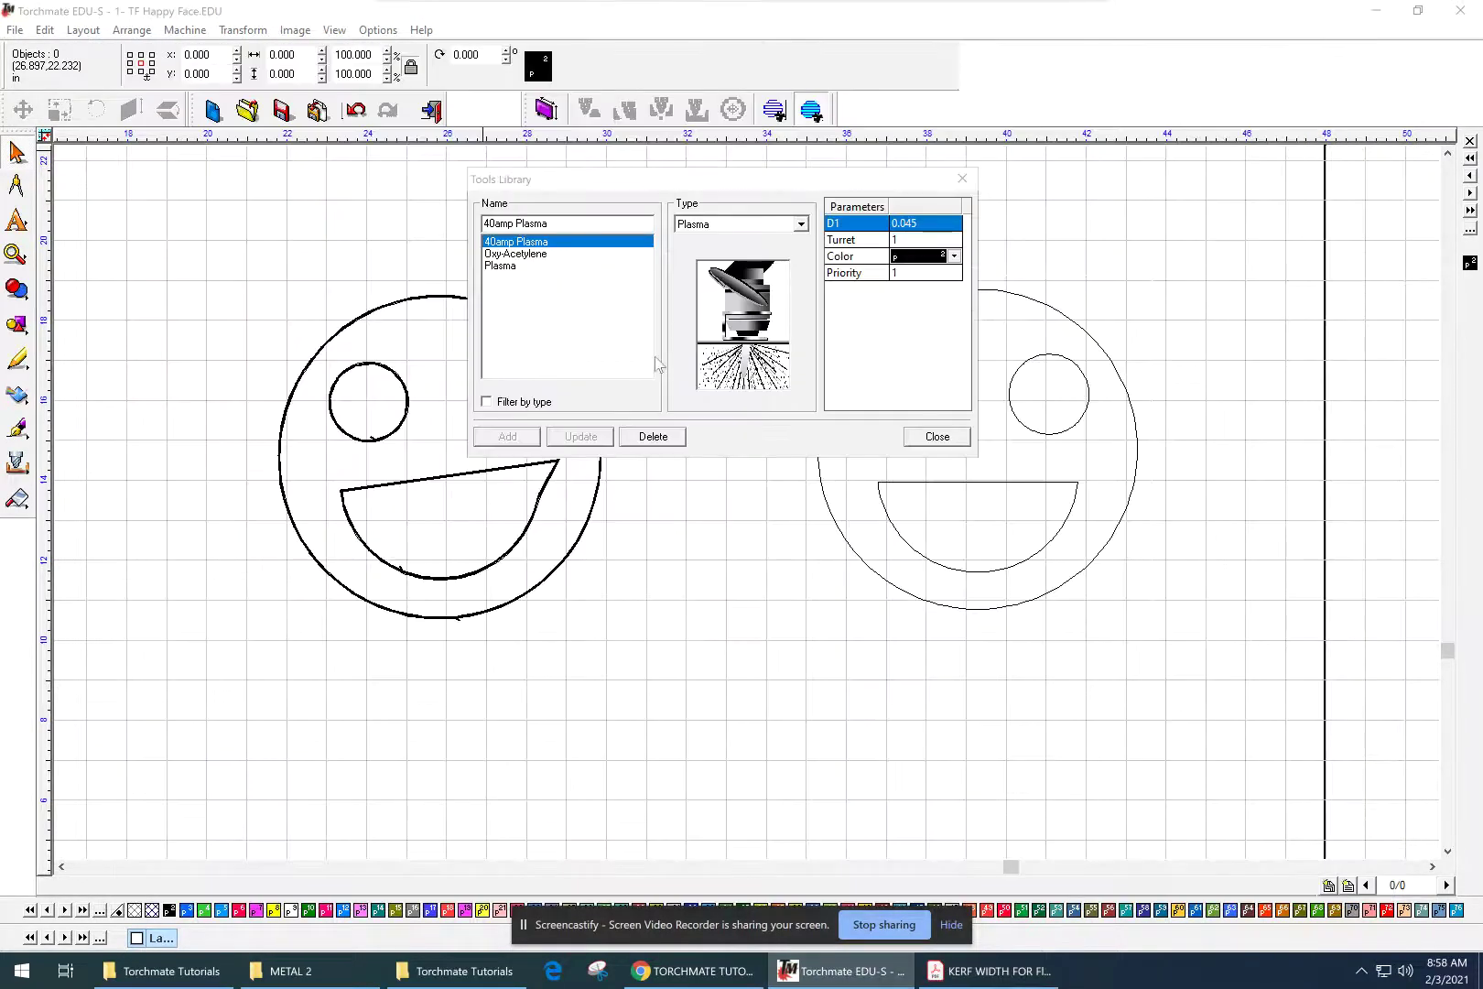
pyautogui.click(551, 229)
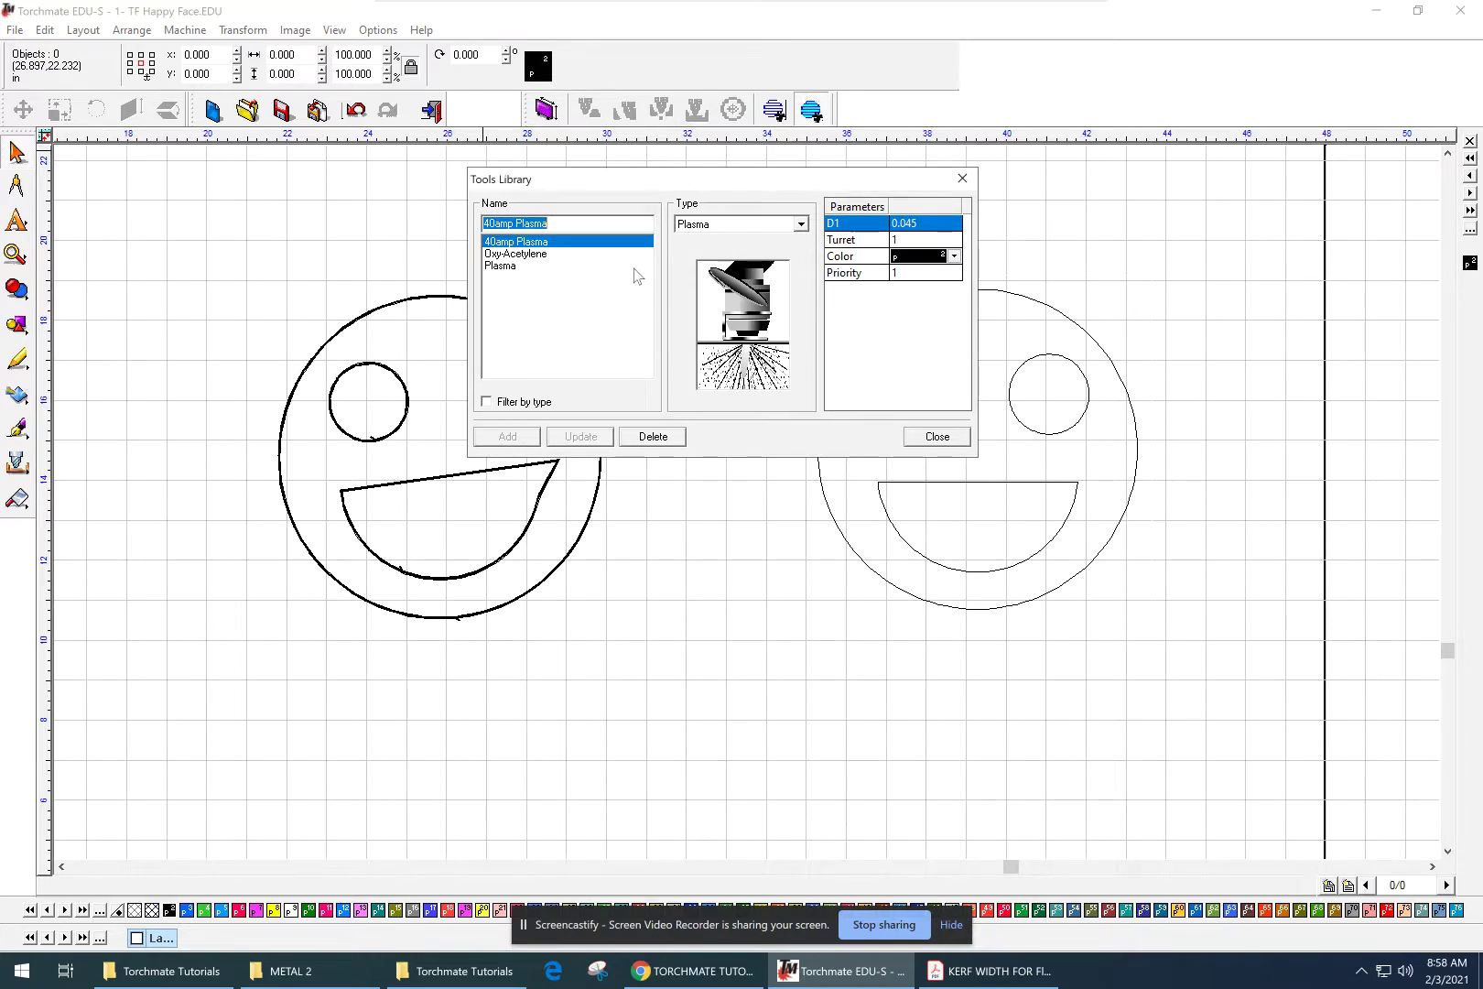
pyautogui.write('60amp 1/4')
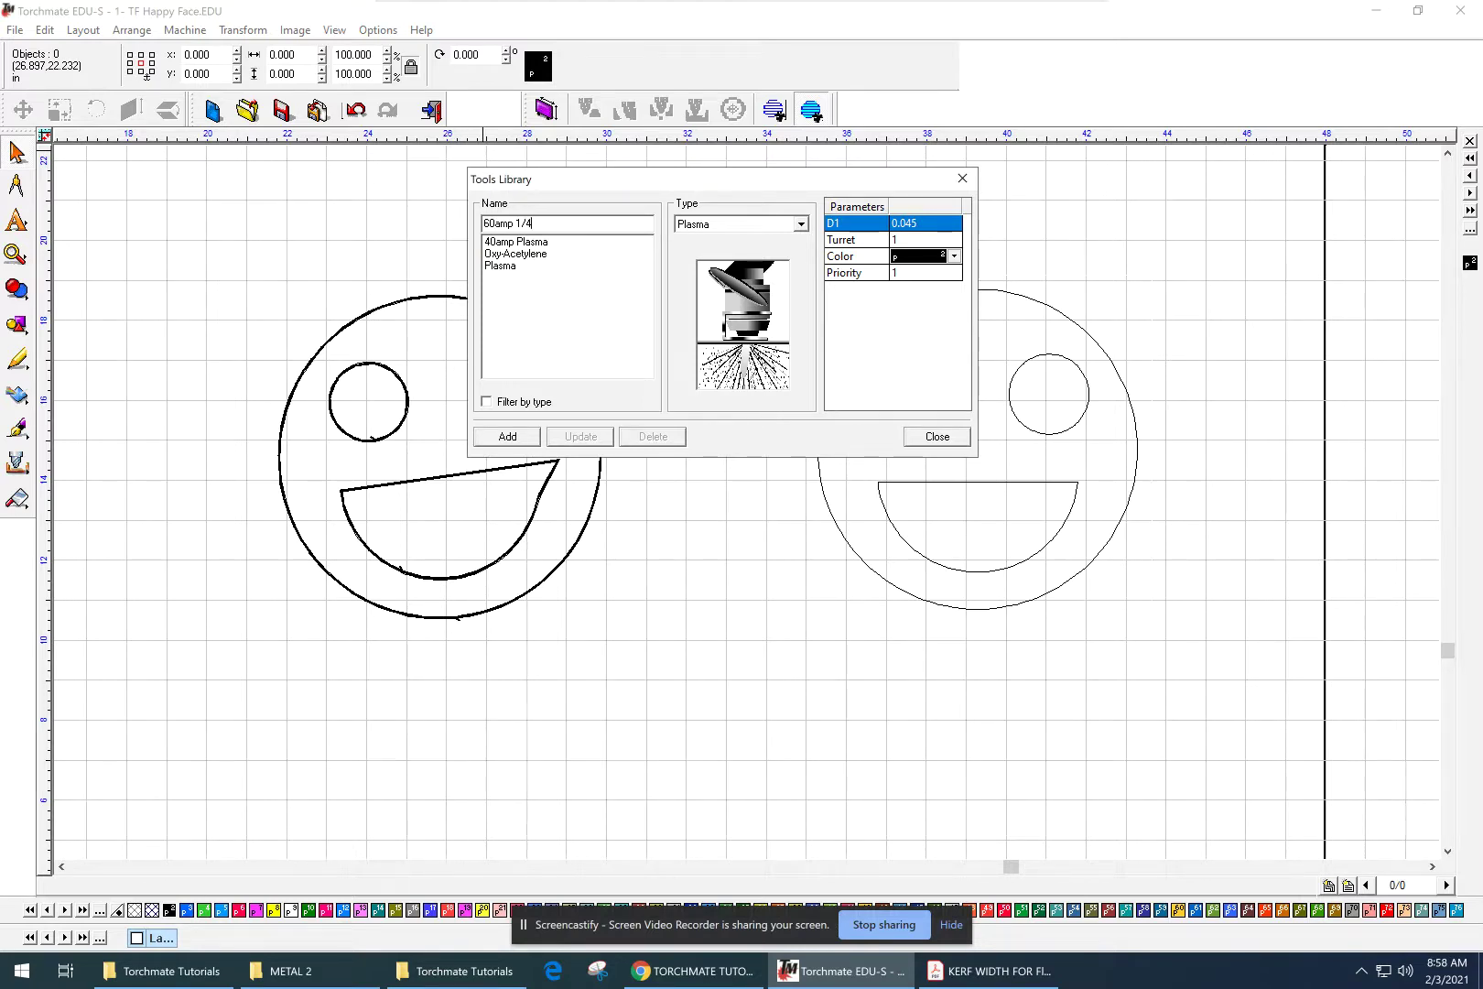
pyautogui.write(' PL')
pyautogui.click(923, 224)
pyautogui.moveTo(922, 222); pyautogui.dragTo(907, 223)
pyautogui.write('60')
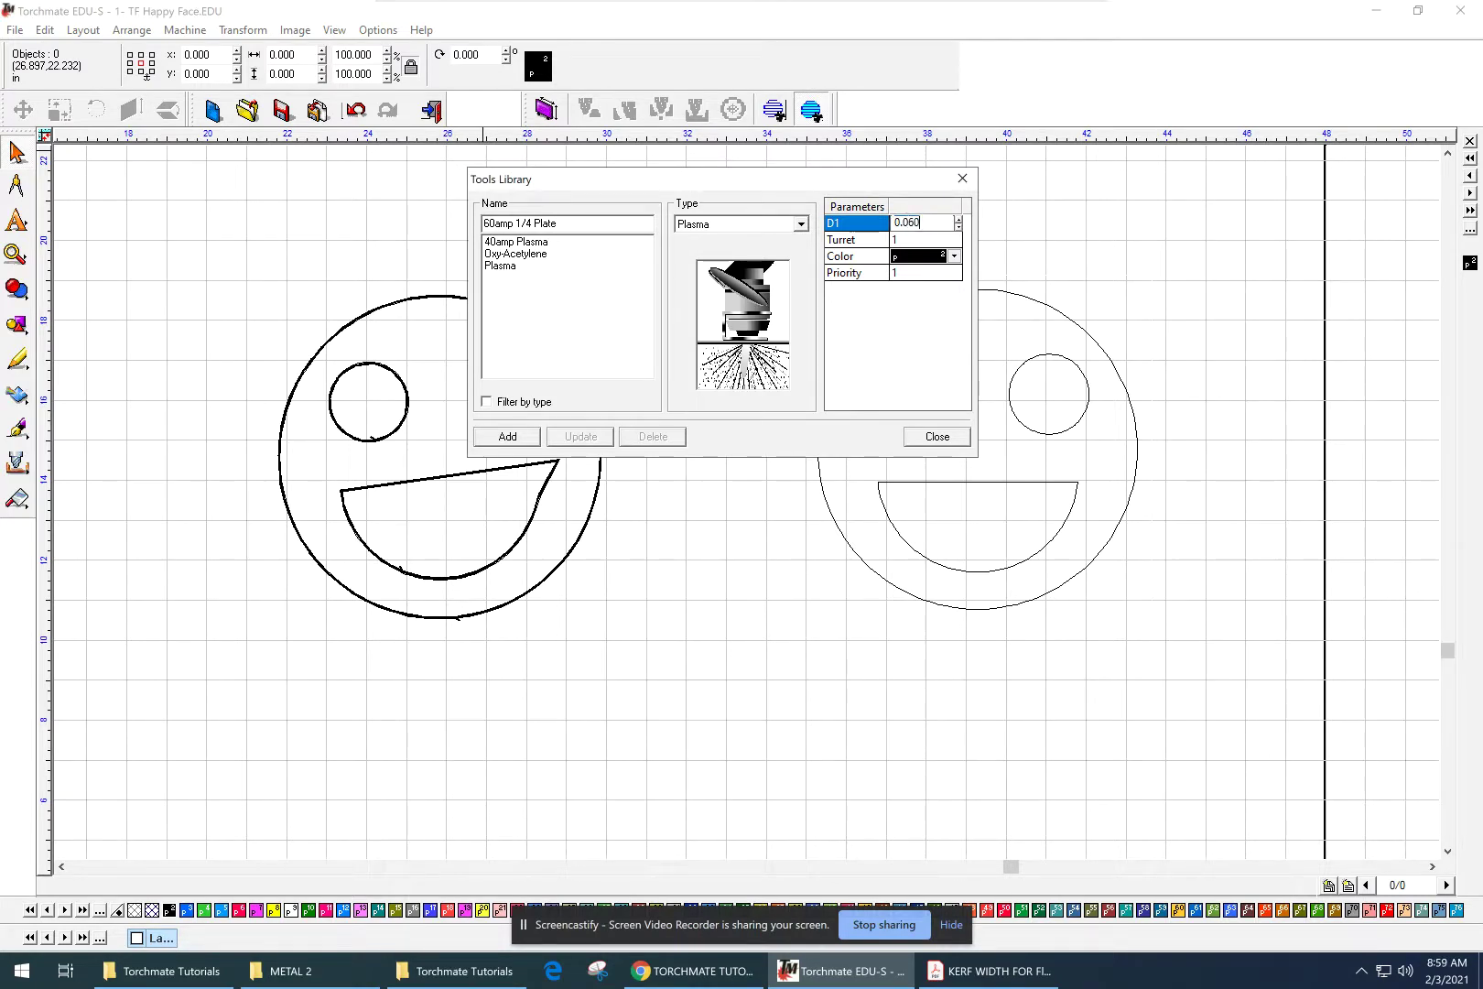
# - Recheck the 1/4 inch mild steel kerf width in the 60 amp chart and add the tool with D1 set to 0.050
pyautogui.click(993, 970)
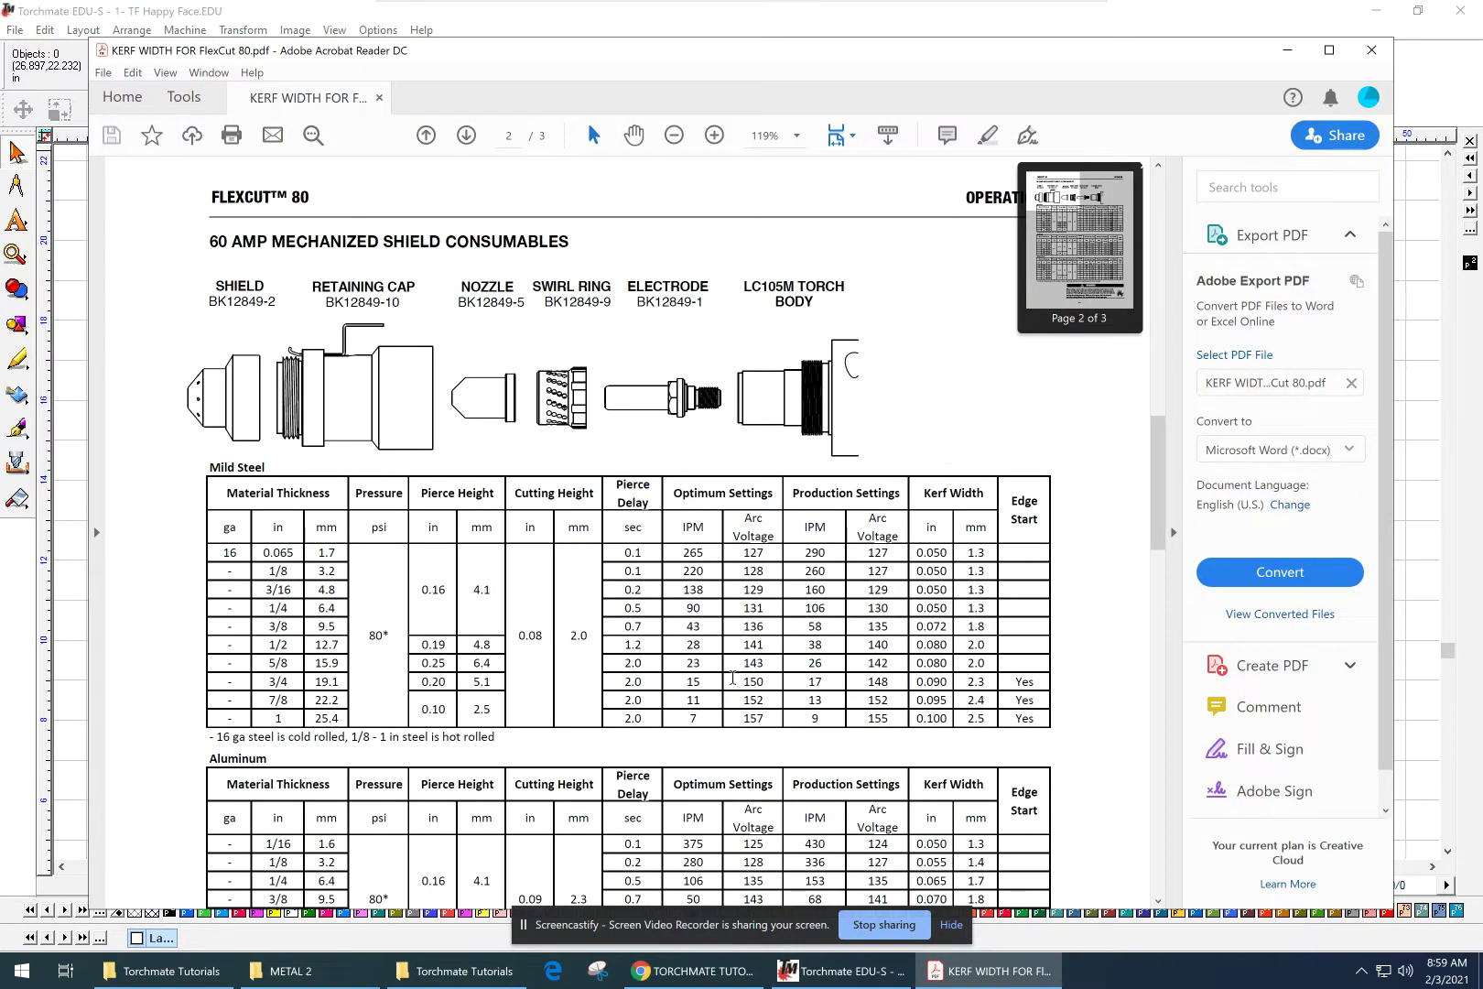
pyautogui.scroll(-3, 405, 590)
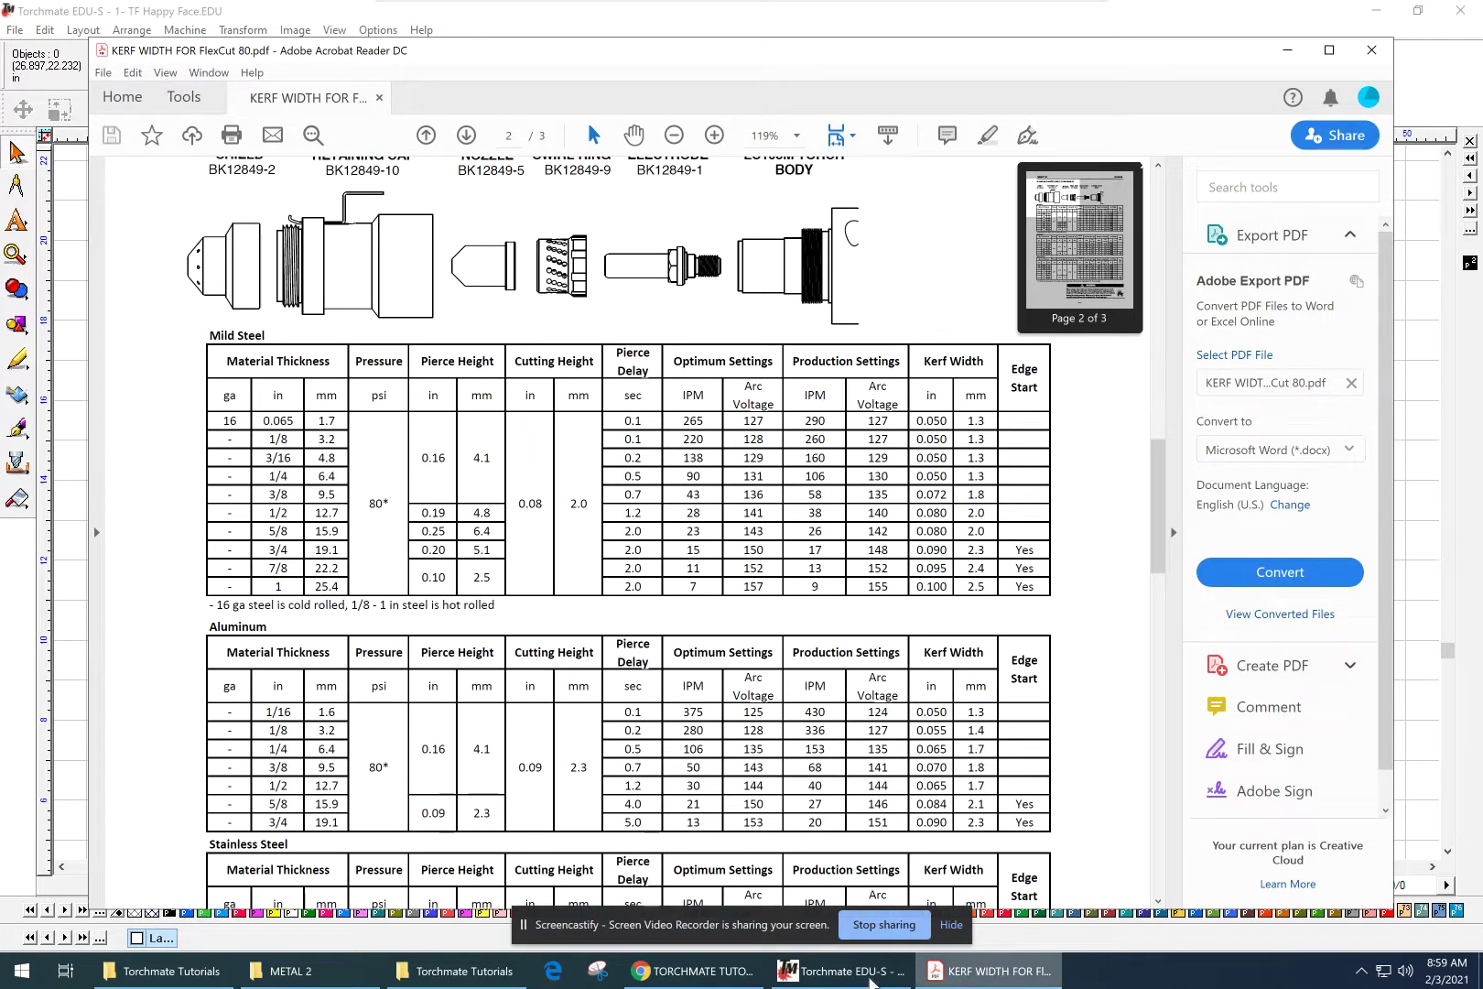
pyautogui.click(946, 974)
pyautogui.click(932, 229)
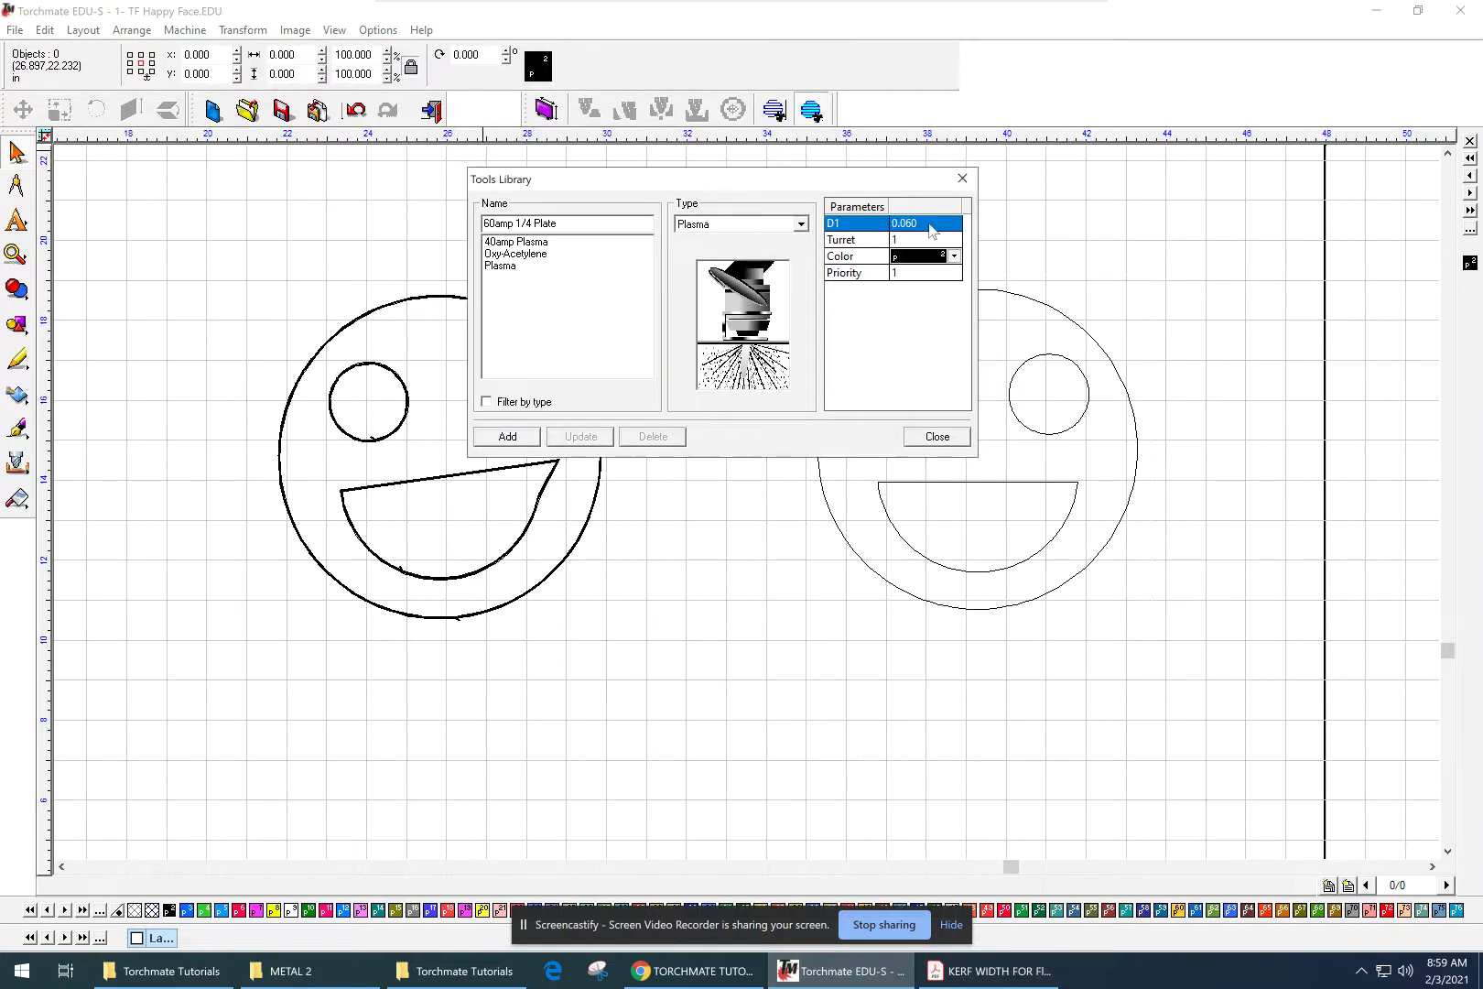
pyautogui.click(930, 225)
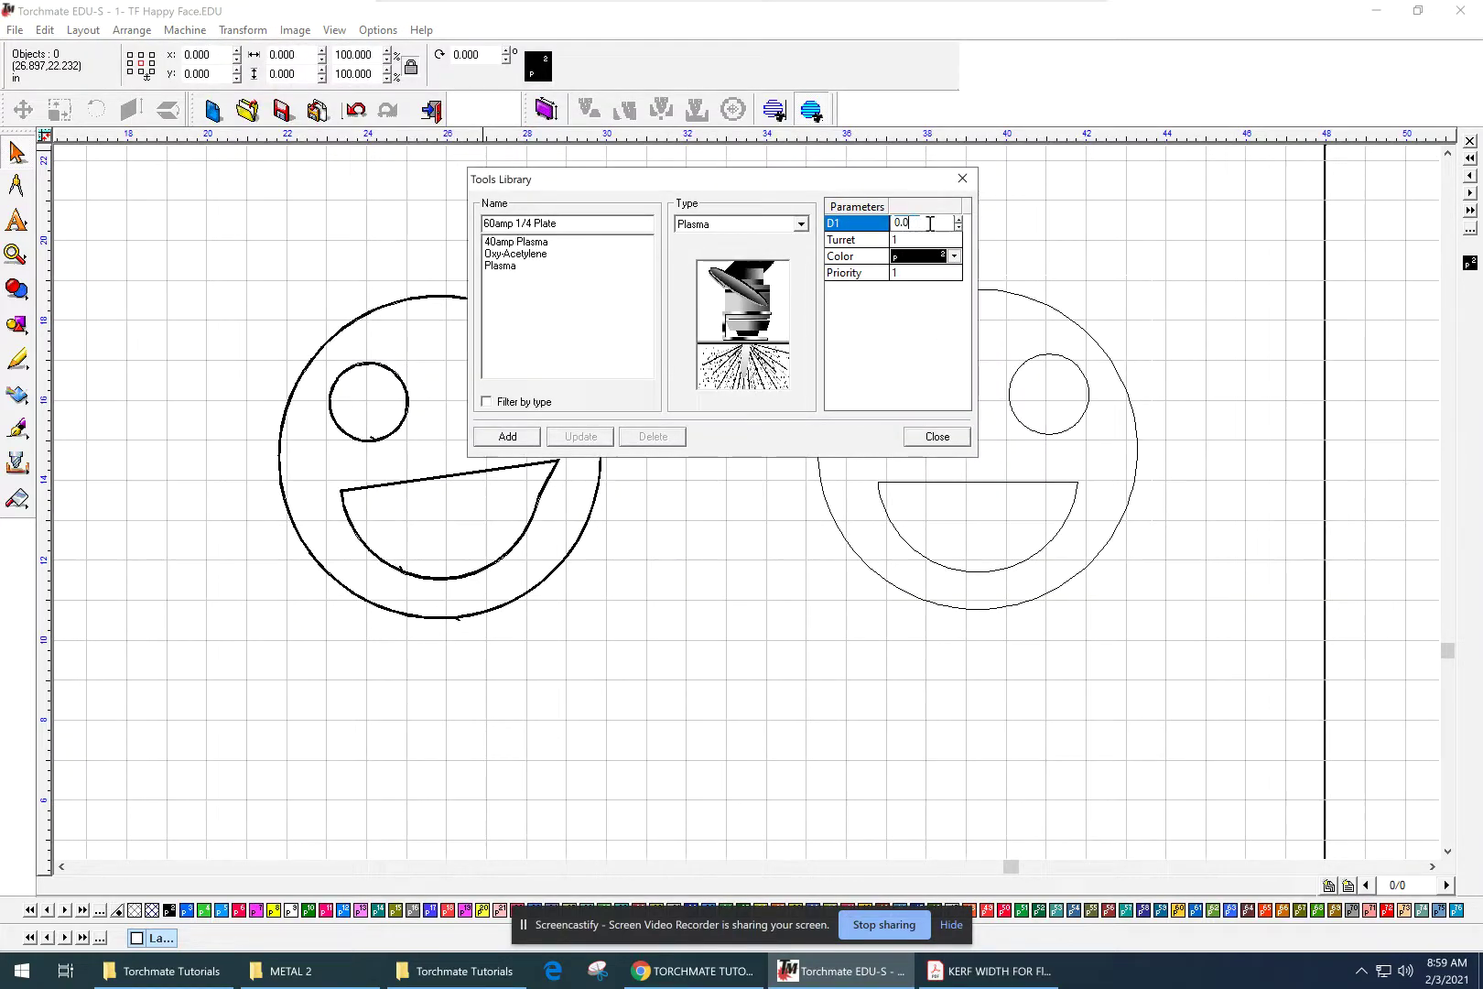
pyautogui.write('5')
pyautogui.click(511, 443)
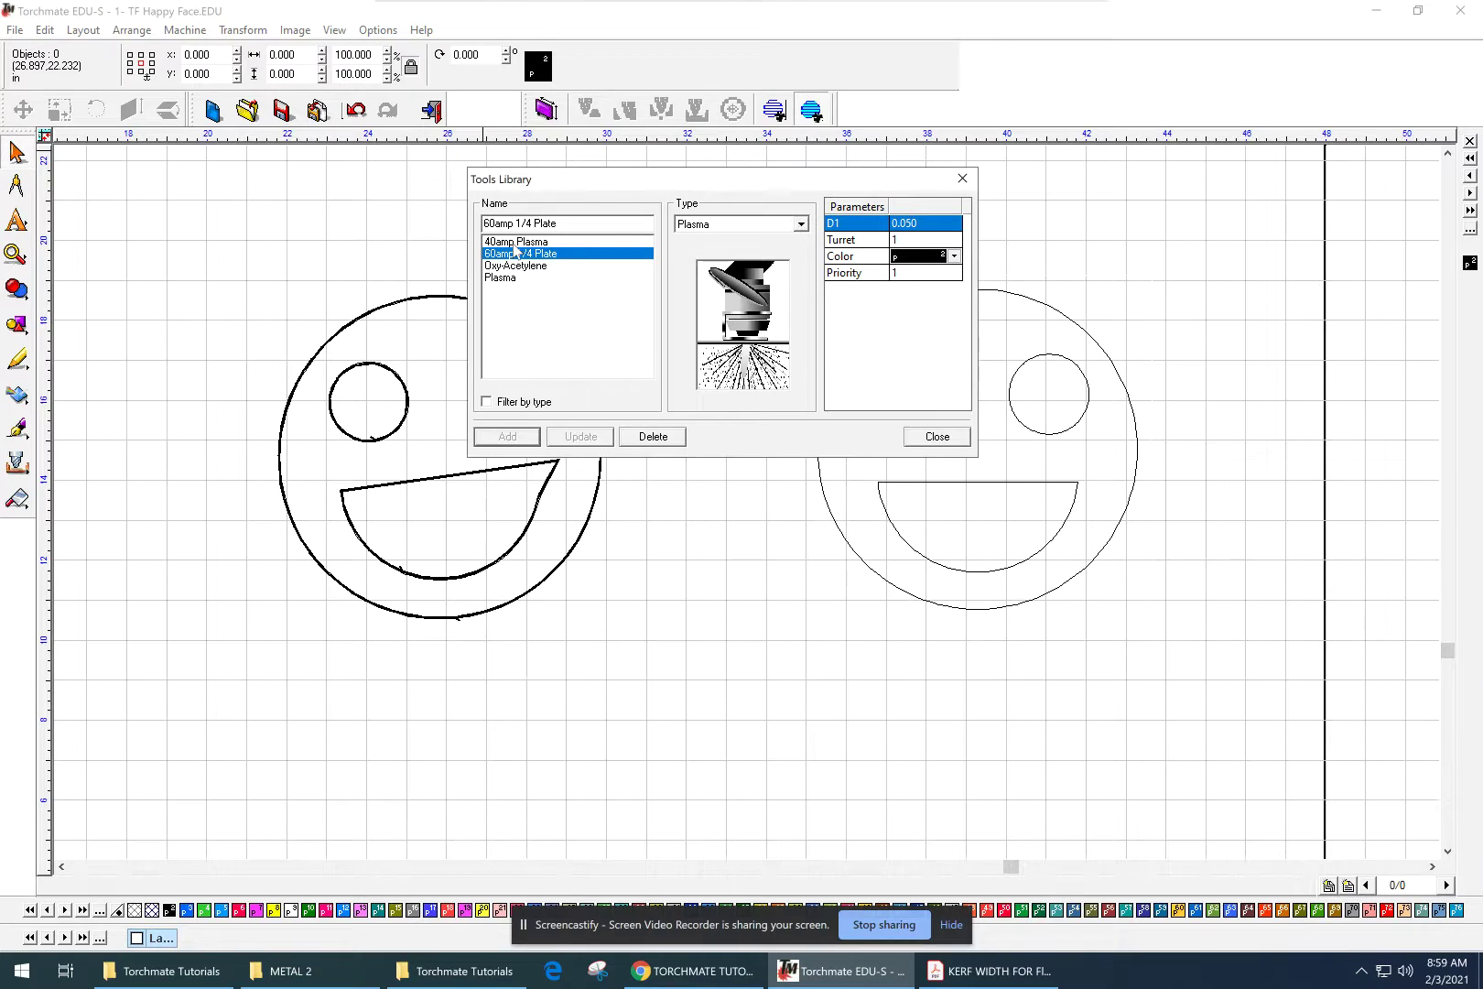
# - Review the parameters of the 40amp Plasma, 60amp 1/4 Plate, Oxy-Acetylene and Plasma tools, and close the tool library
pyautogui.click(515, 242)
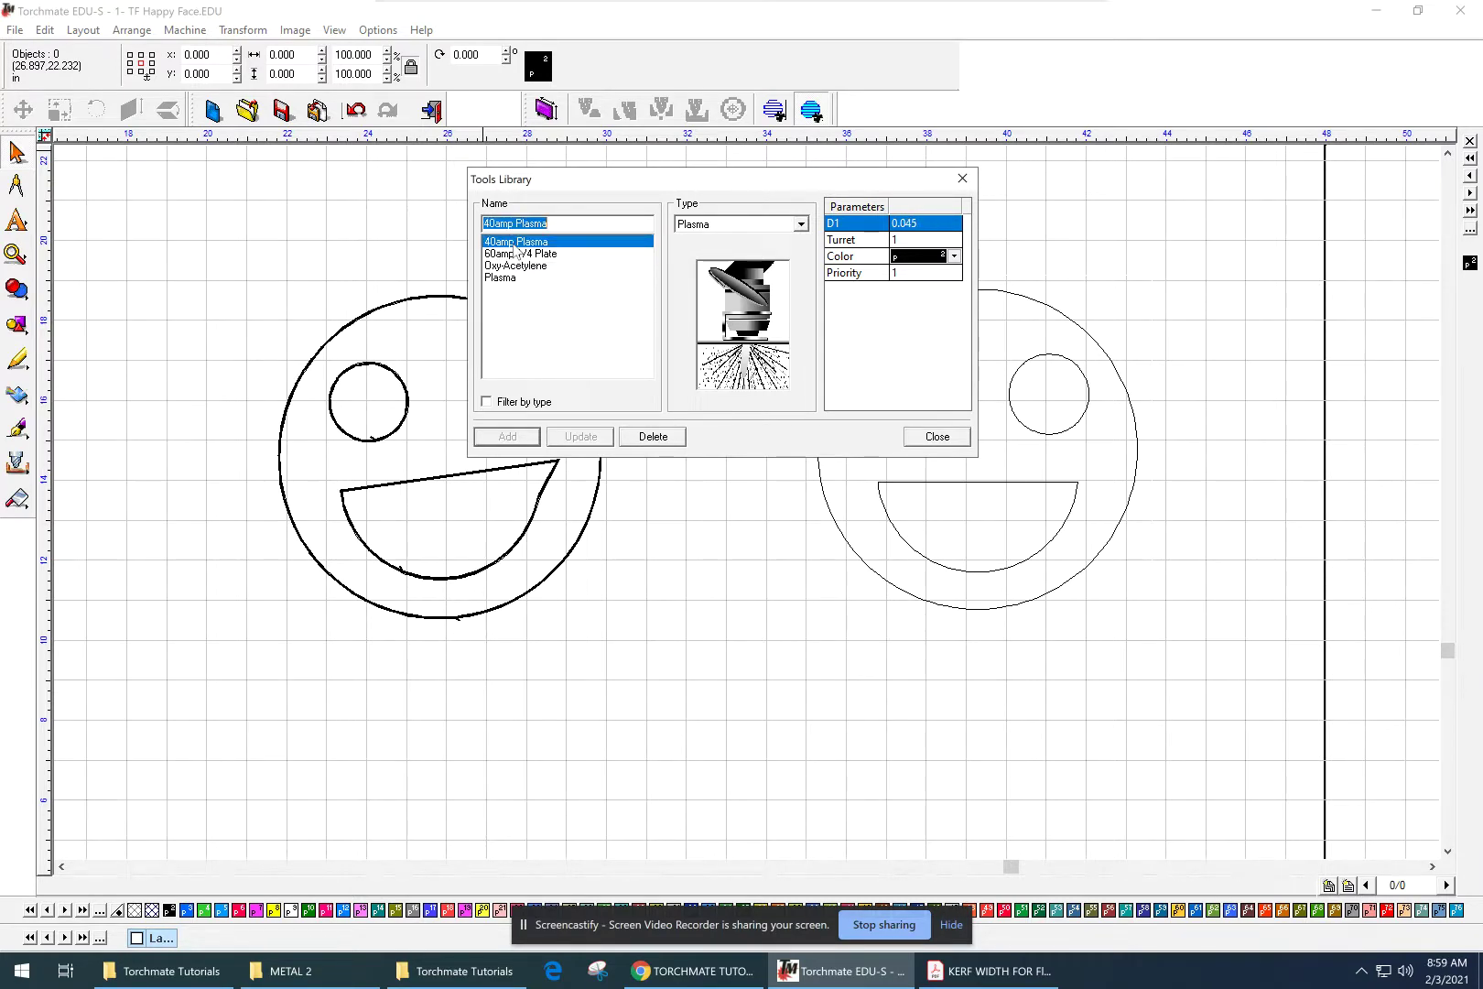
pyautogui.click(517, 254)
pyautogui.click(517, 266)
pyautogui.click(510, 279)
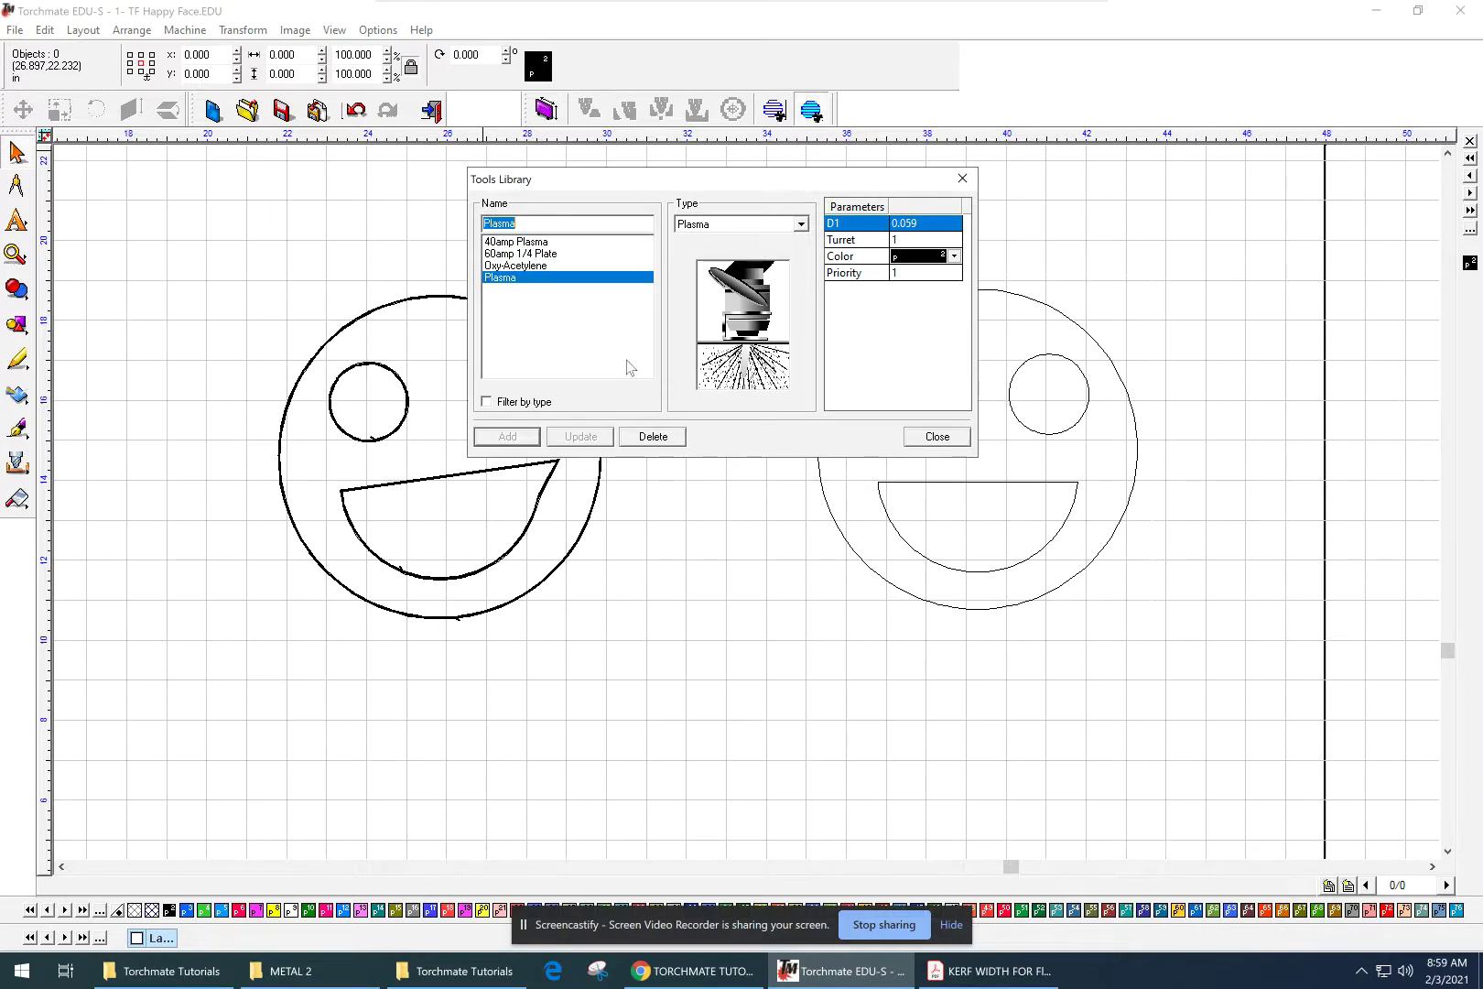
pyautogui.click(929, 436)
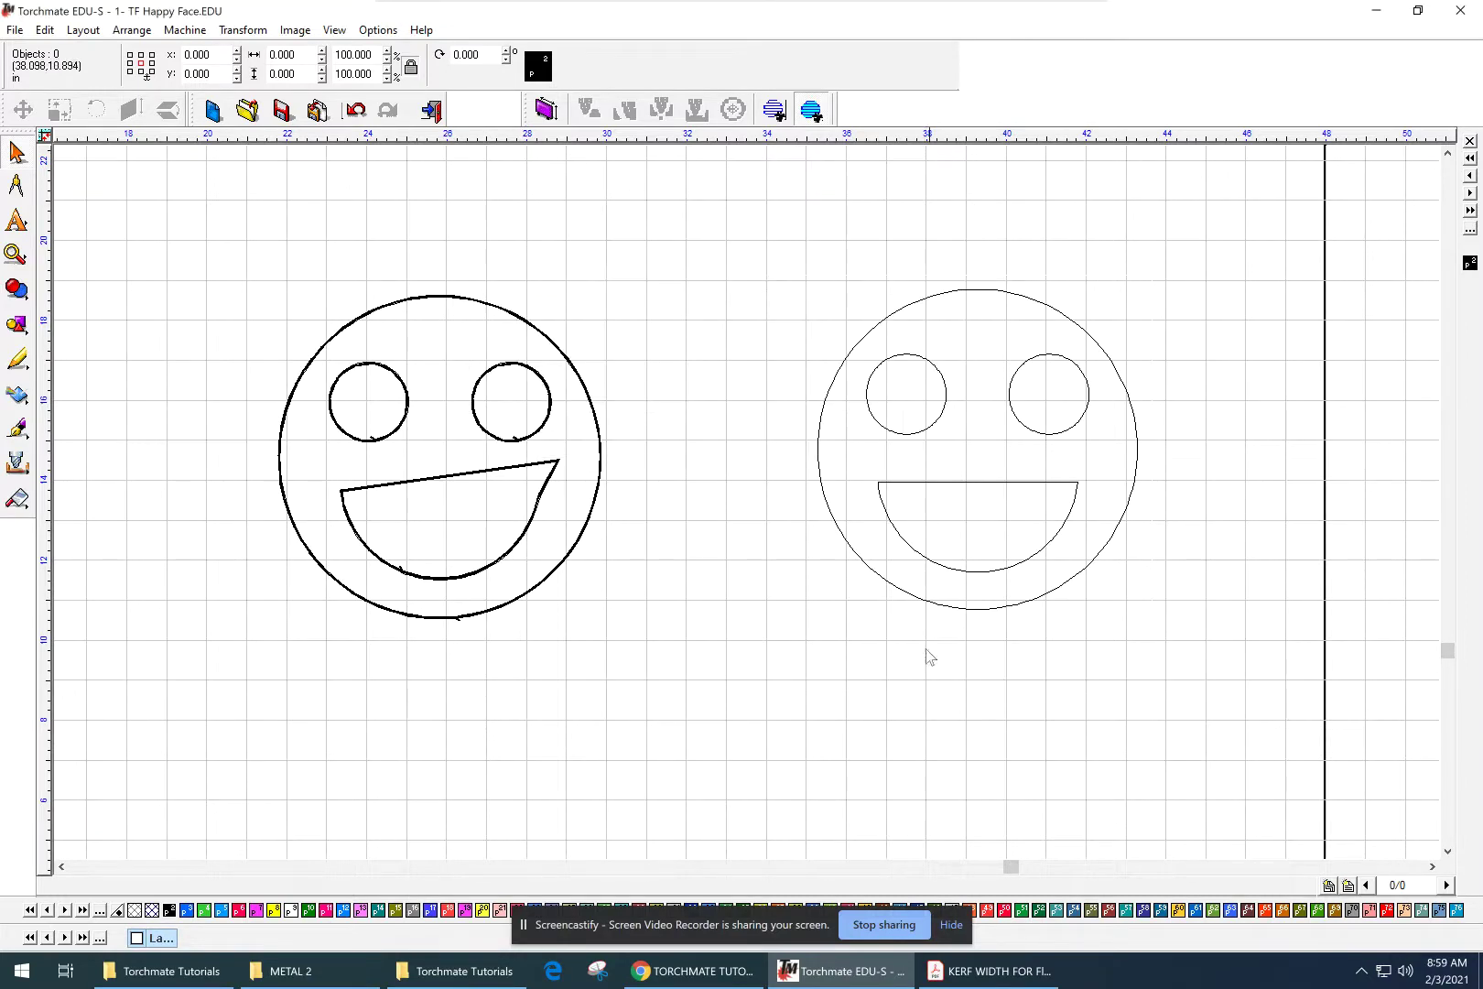
# - Start a male tool path for the happy face without a path and choose 60amp 1/4 Plate as its basic cut tool
pyautogui.moveTo(739, 212); pyautogui.dragTo(1260, 707)
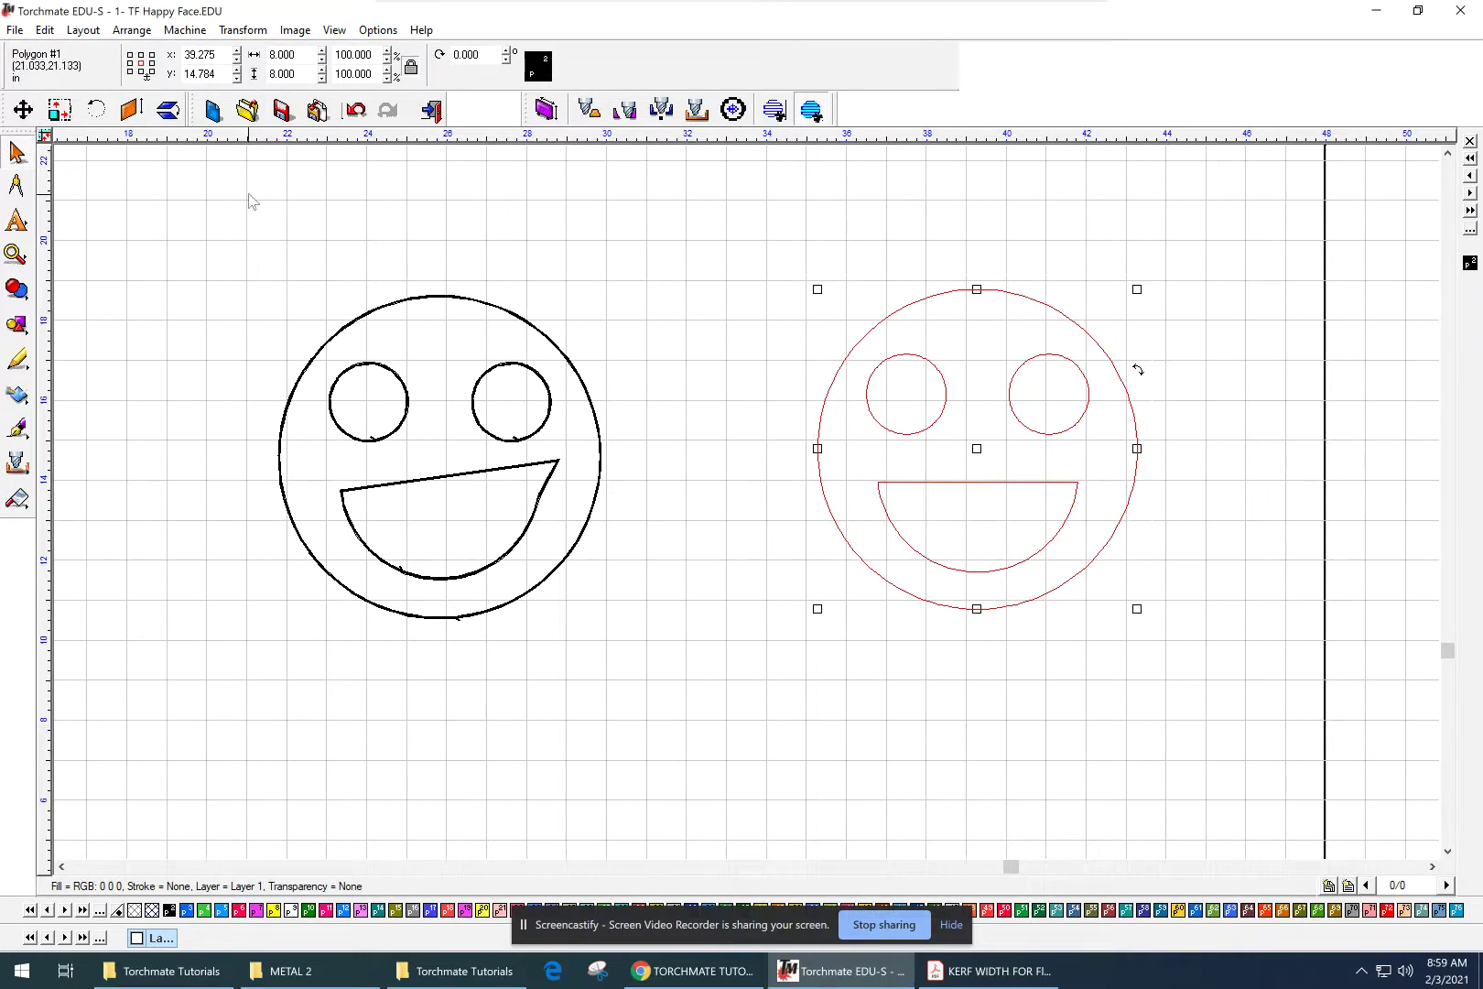
pyautogui.click(46, 31)
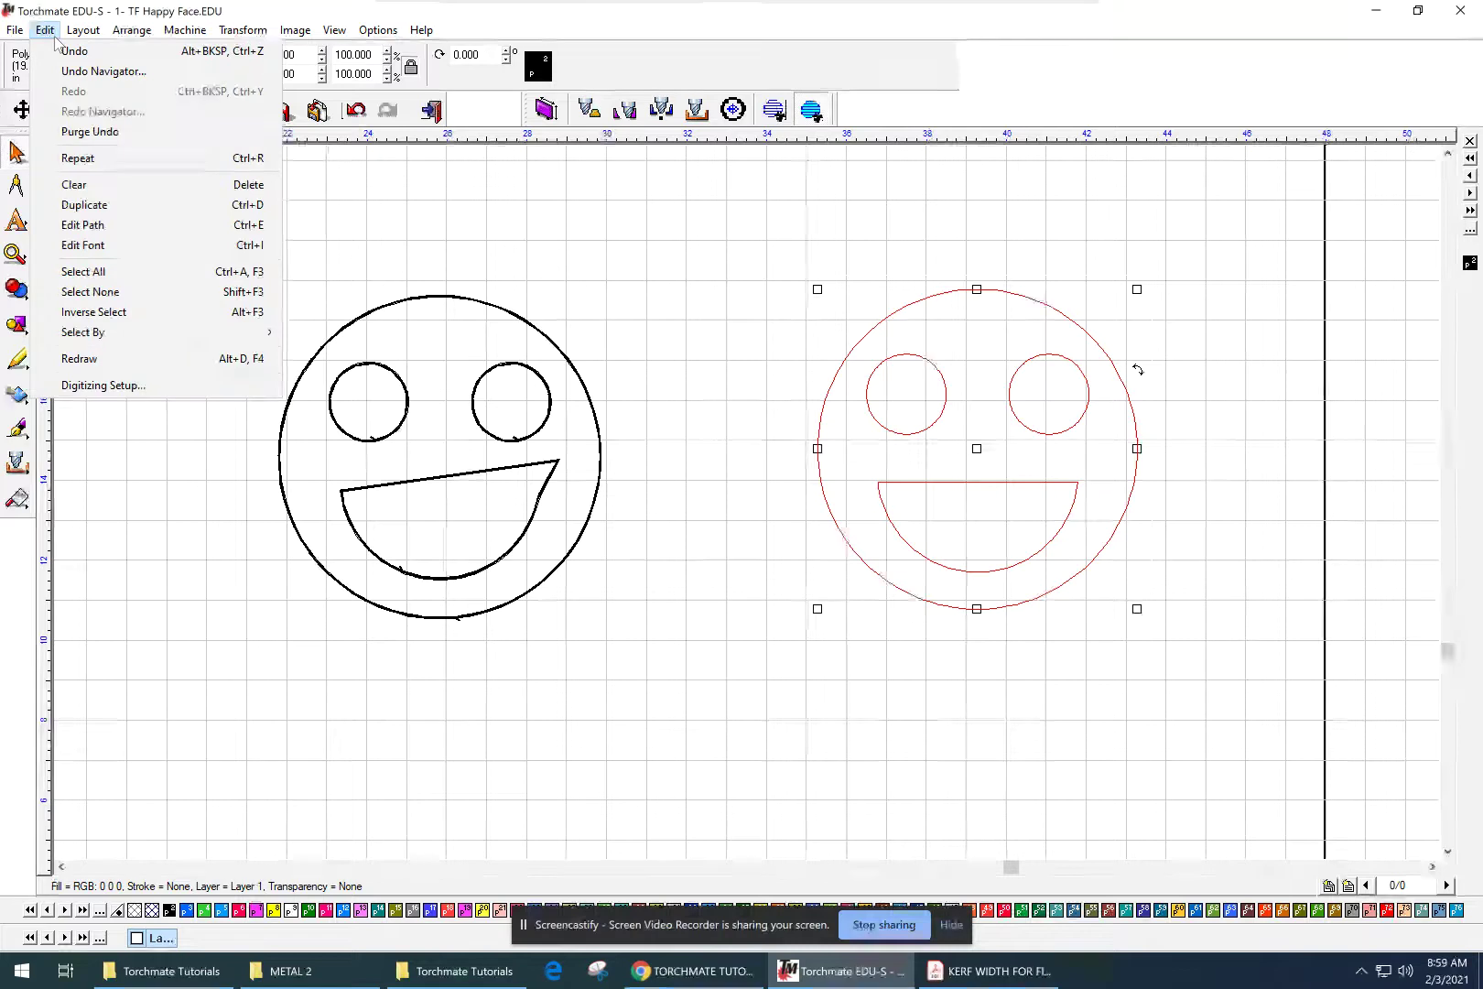
pyautogui.moveTo(188, 37)
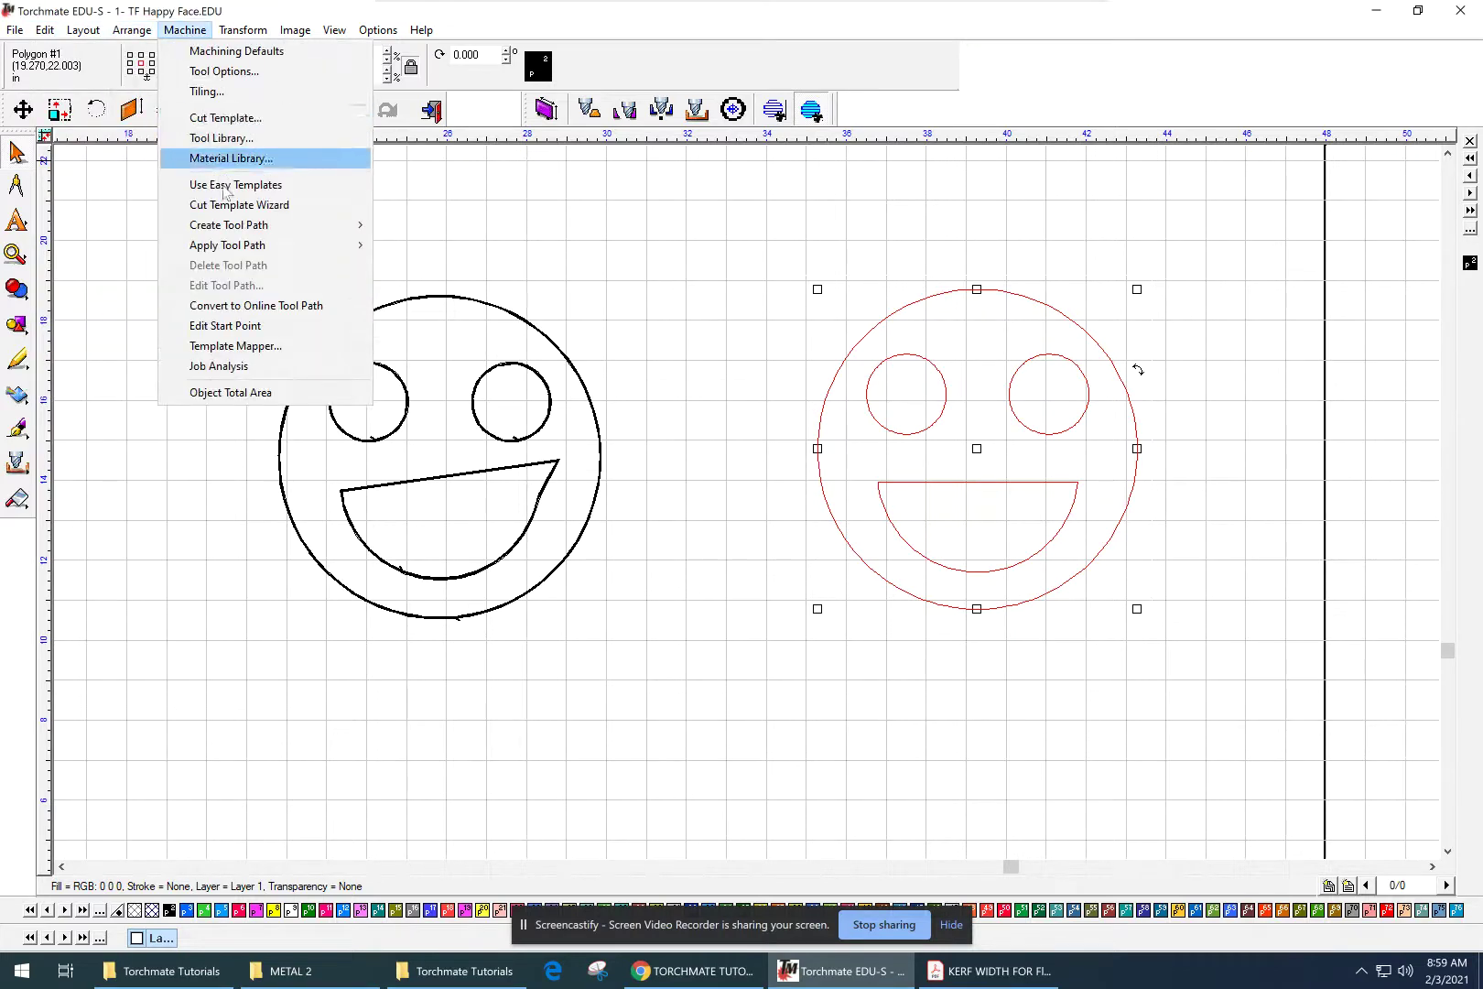
pyautogui.moveTo(256, 231)
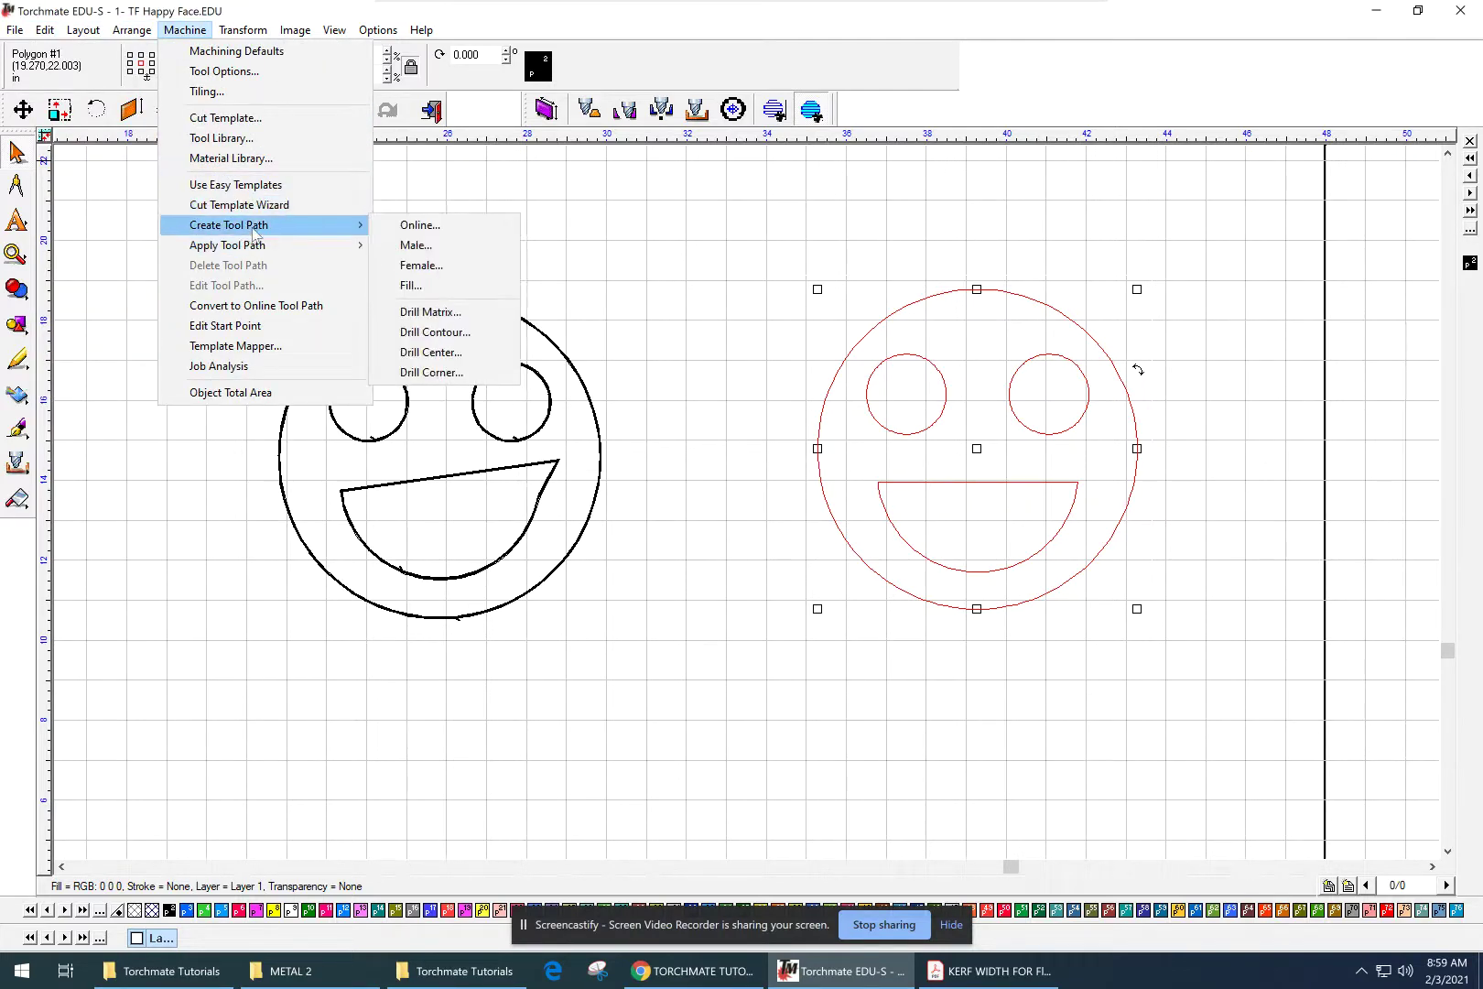
pyautogui.click(422, 247)
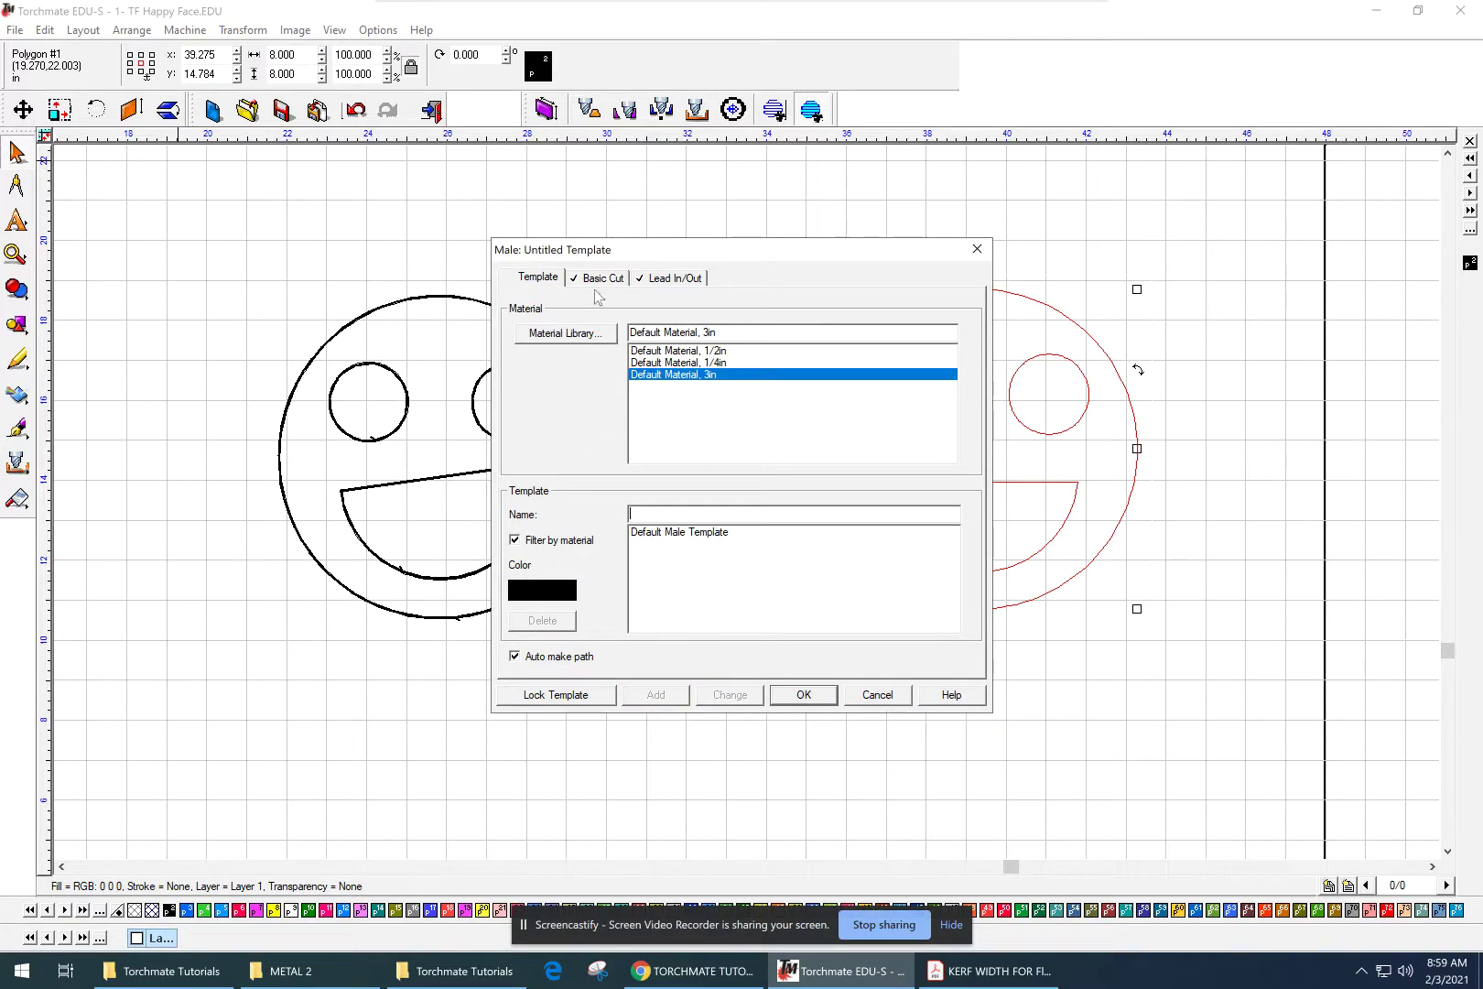
pyautogui.click(602, 279)
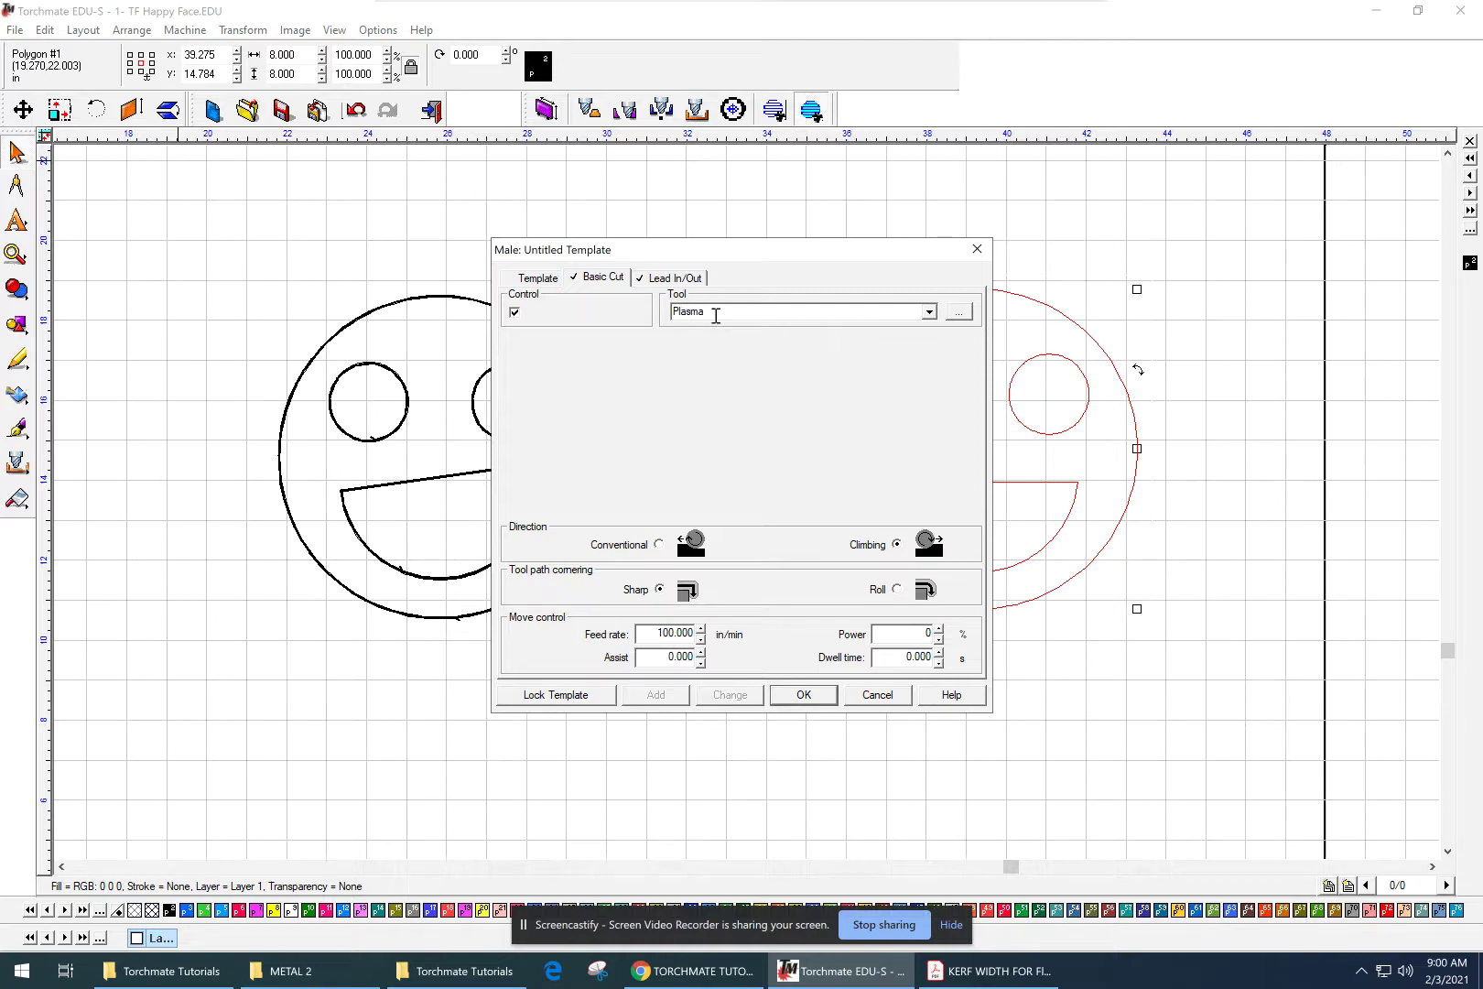
pyautogui.click(928, 312)
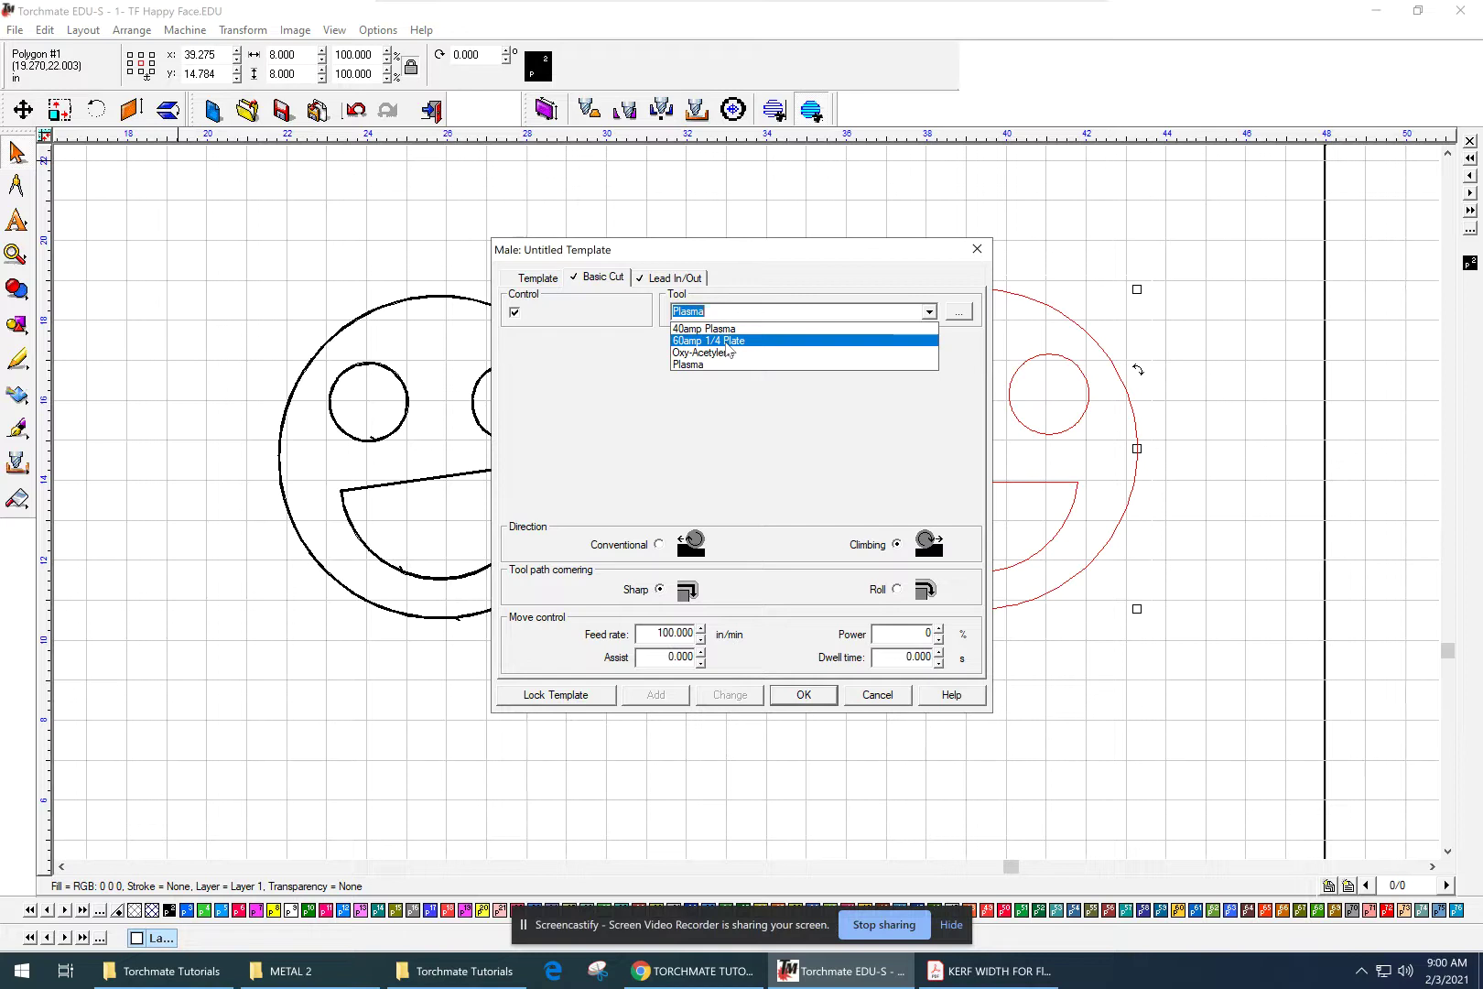
pyautogui.click(726, 341)
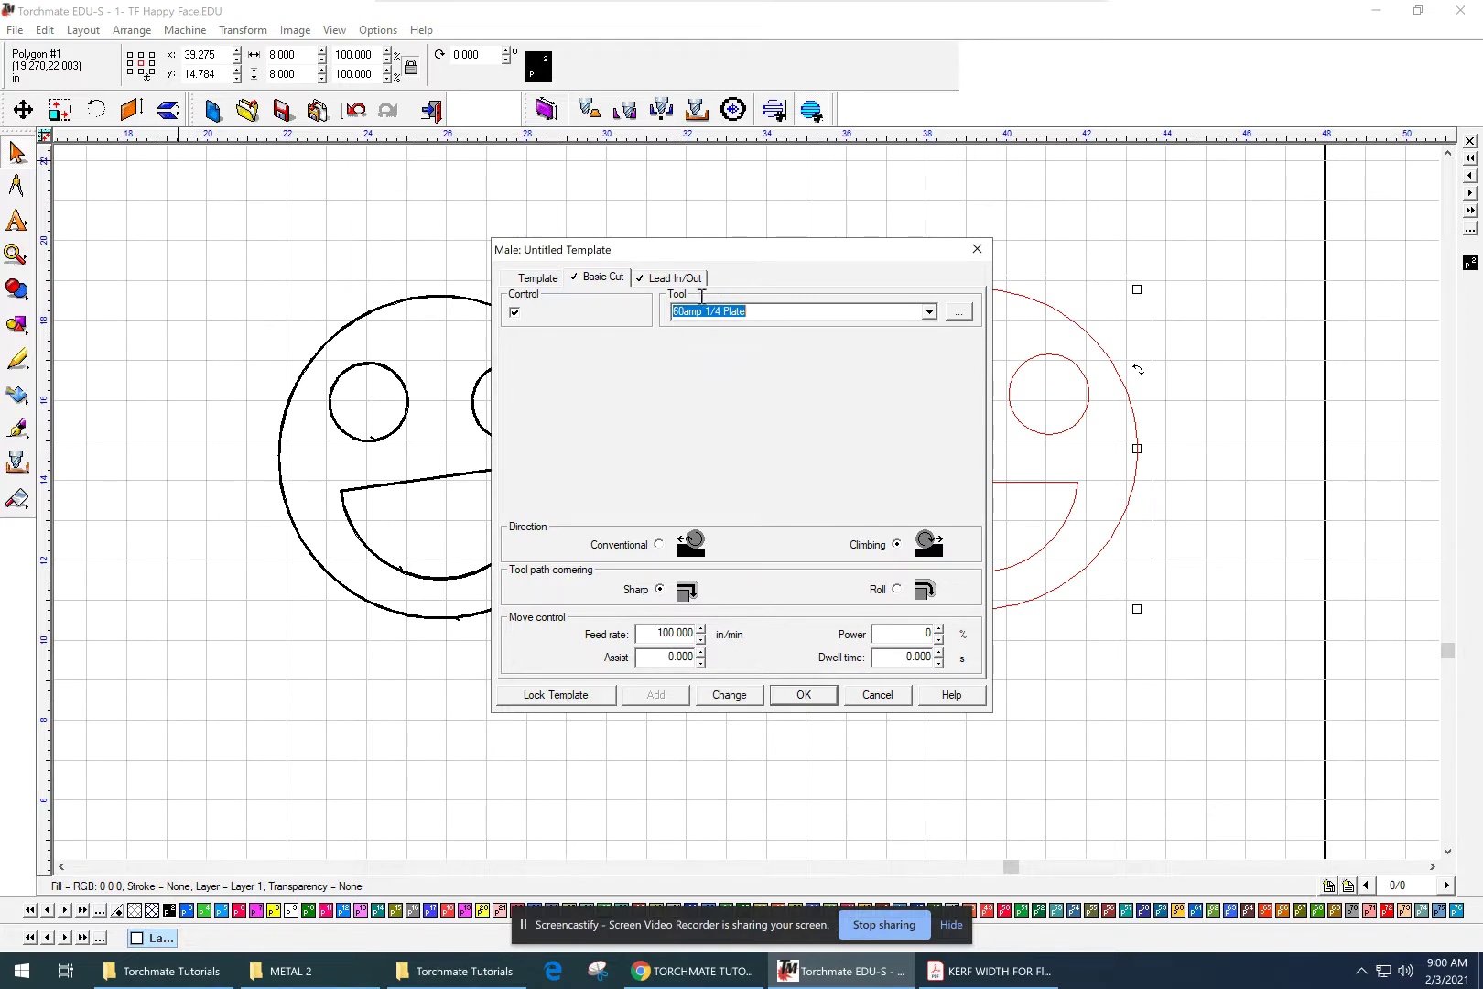
# - Edit the length of the line lead-in, generate the male tool path on the happy face, and deselect it
pyautogui.click(688, 285)
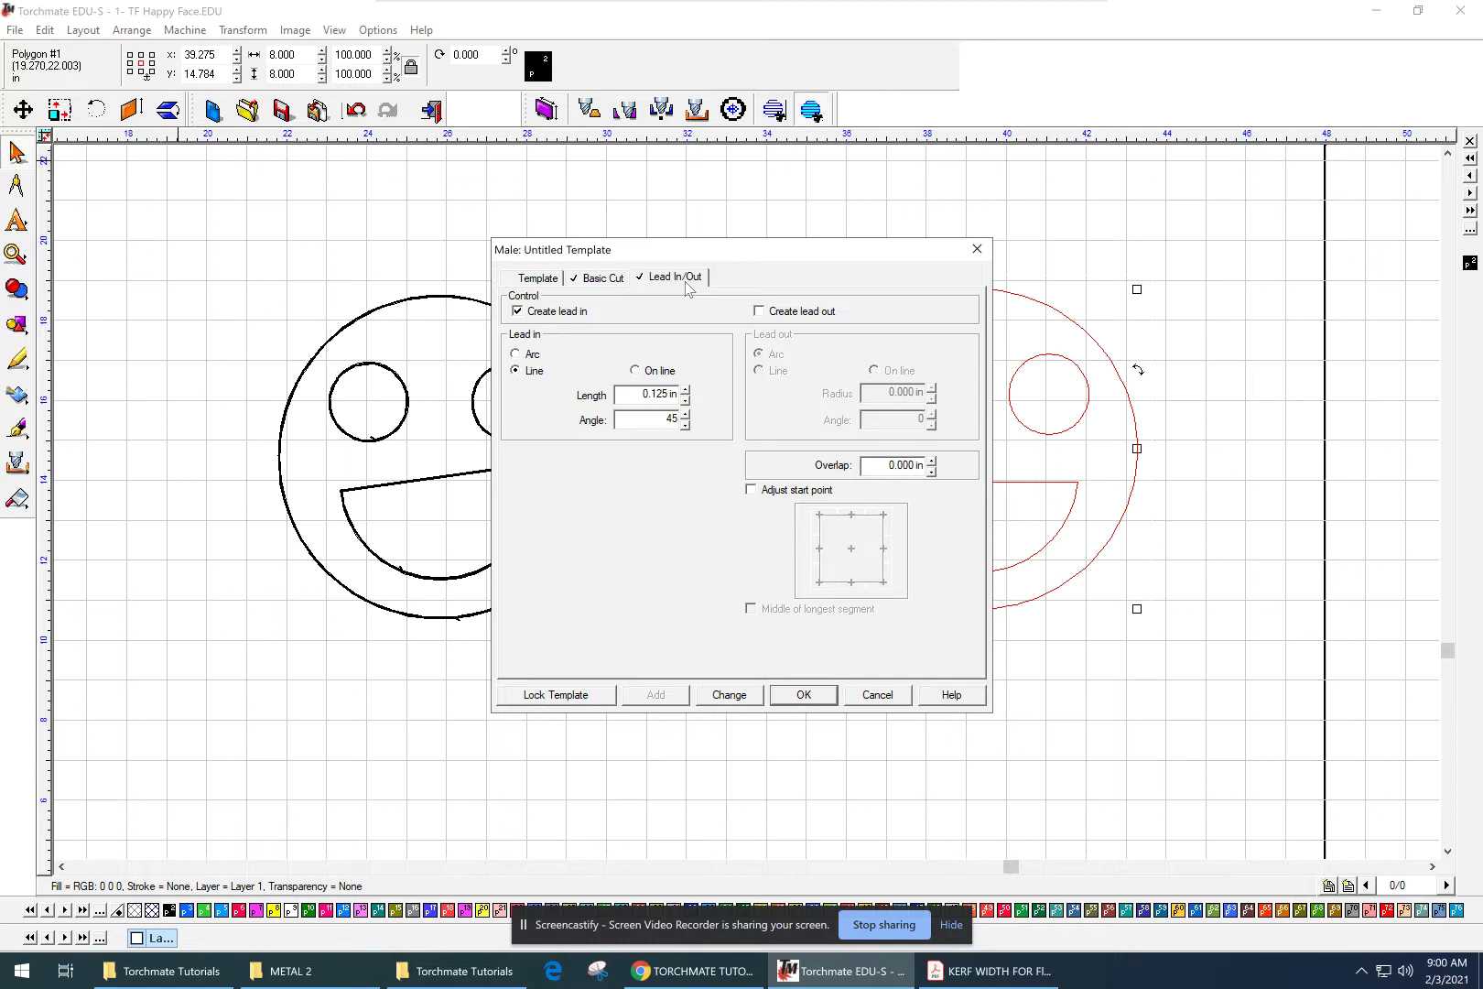
pyautogui.click(651, 394)
pyautogui.press('BackSpace')
pyautogui.click(802, 695)
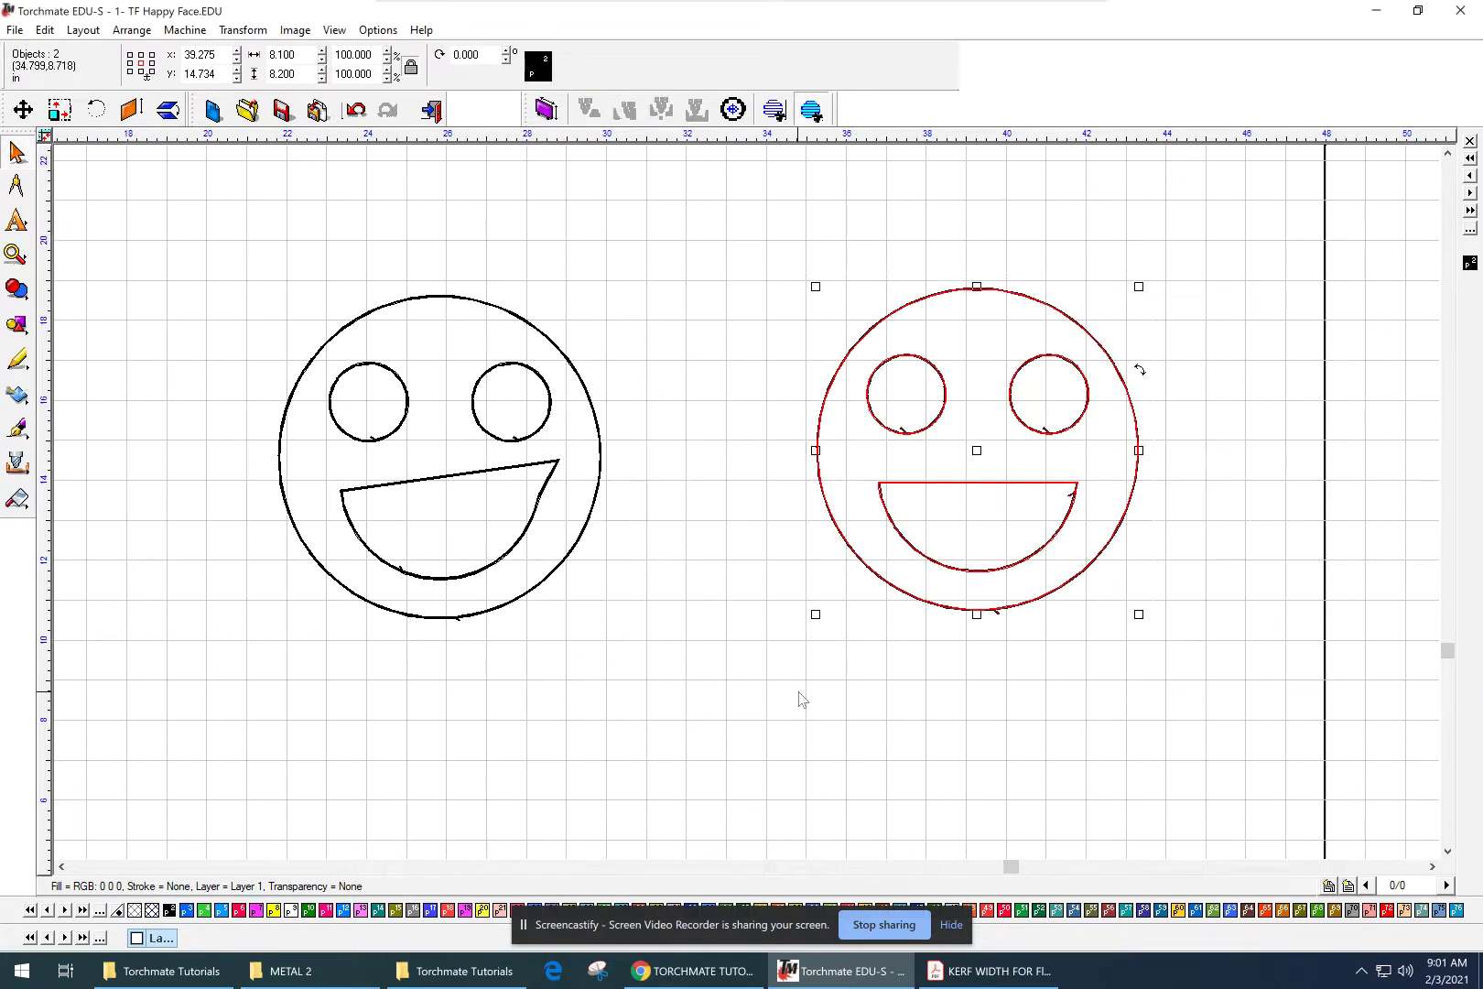
pyautogui.click(804, 698)
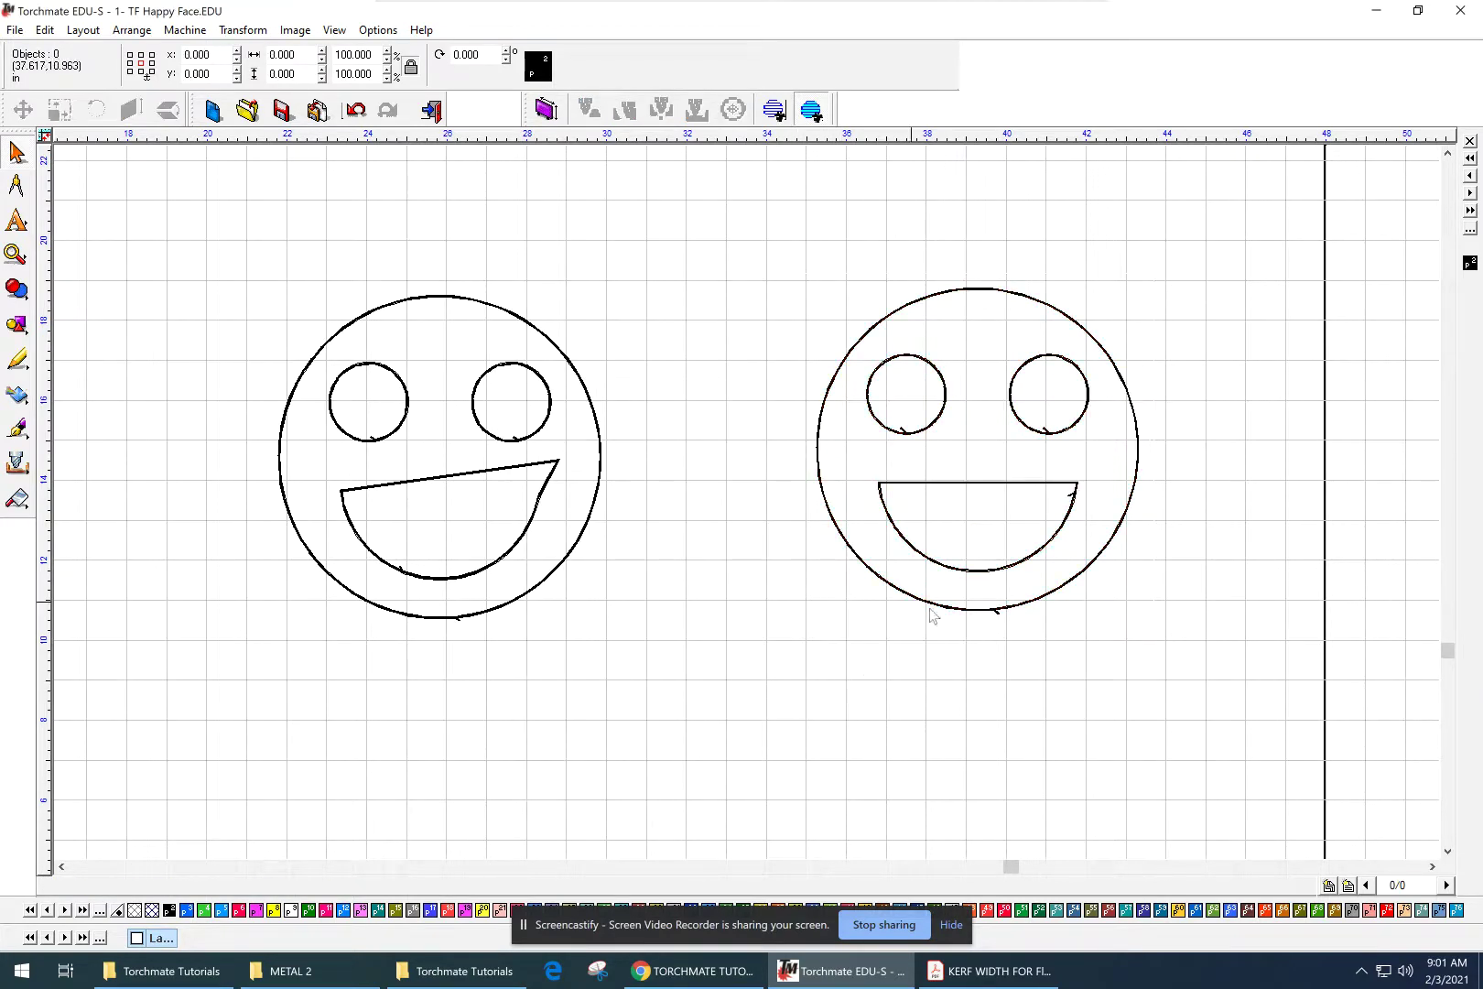
# - Move the new tool path about 4.6 inches left of the original happy face and select each one to compare them
pyautogui.click(977, 570)
pyautogui.moveTo(994, 464); pyautogui.dragTo(793, 466)
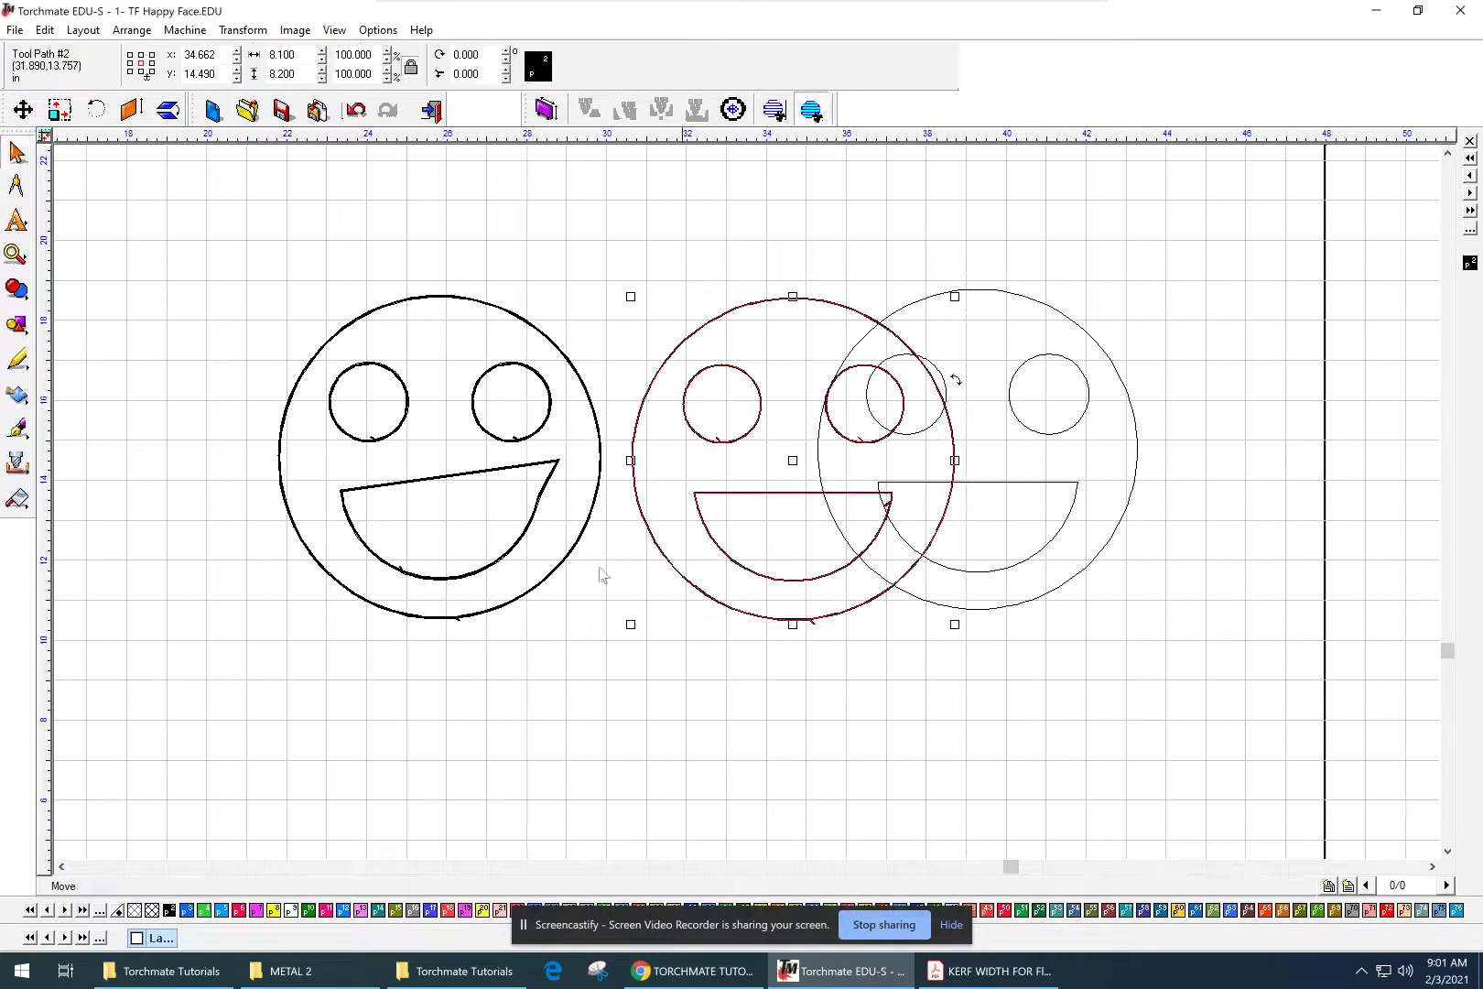
pyautogui.click(600, 573)
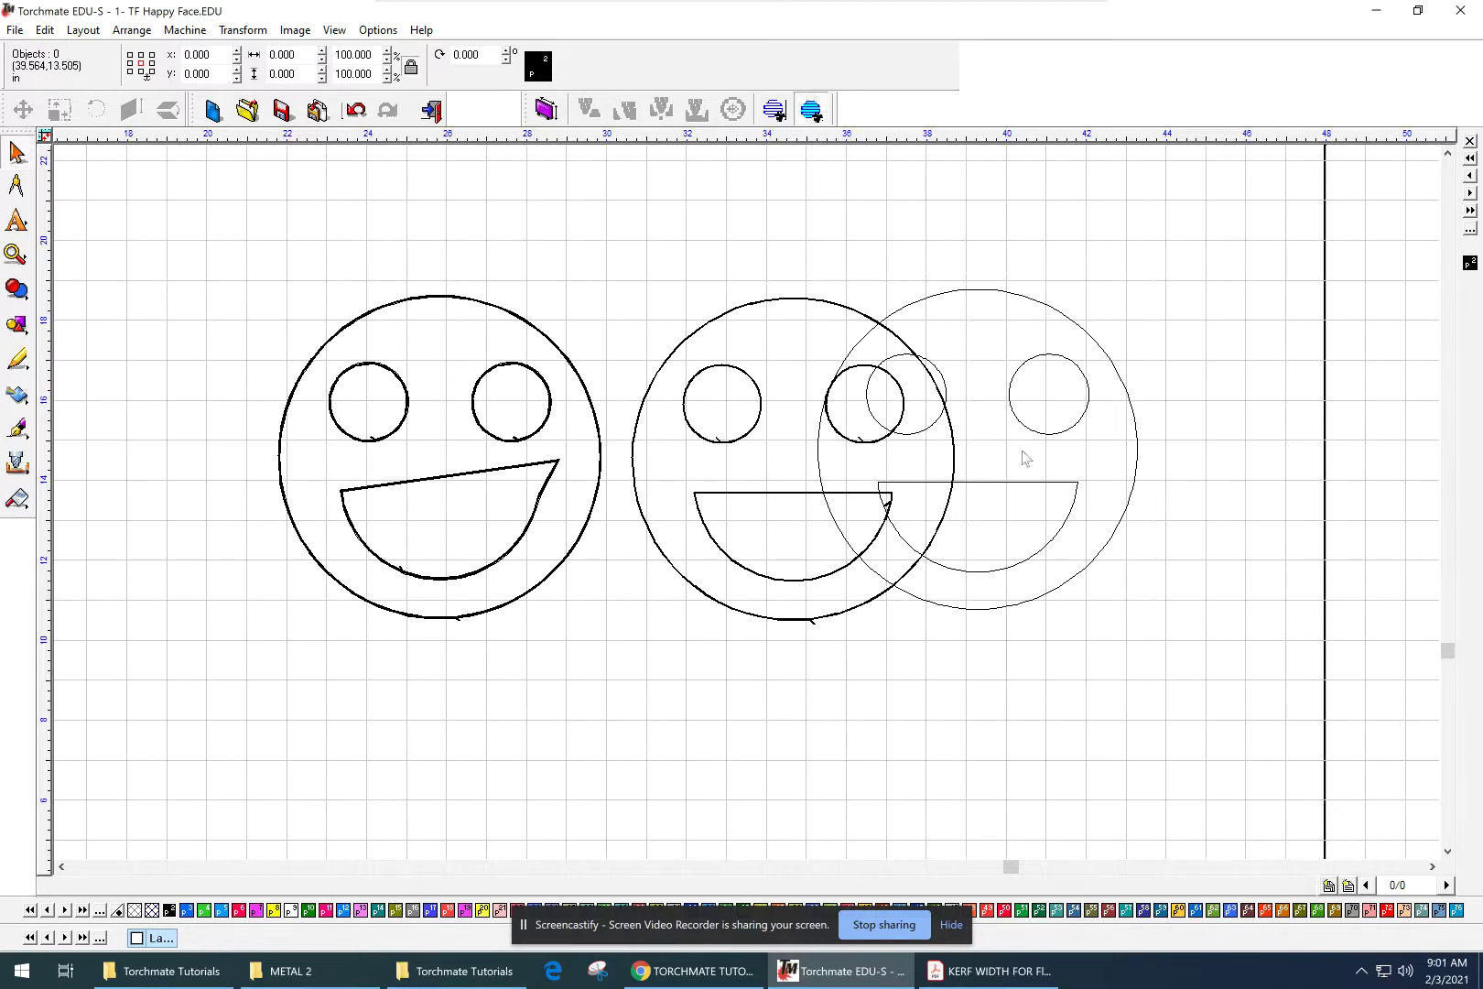
pyautogui.click(1029, 428)
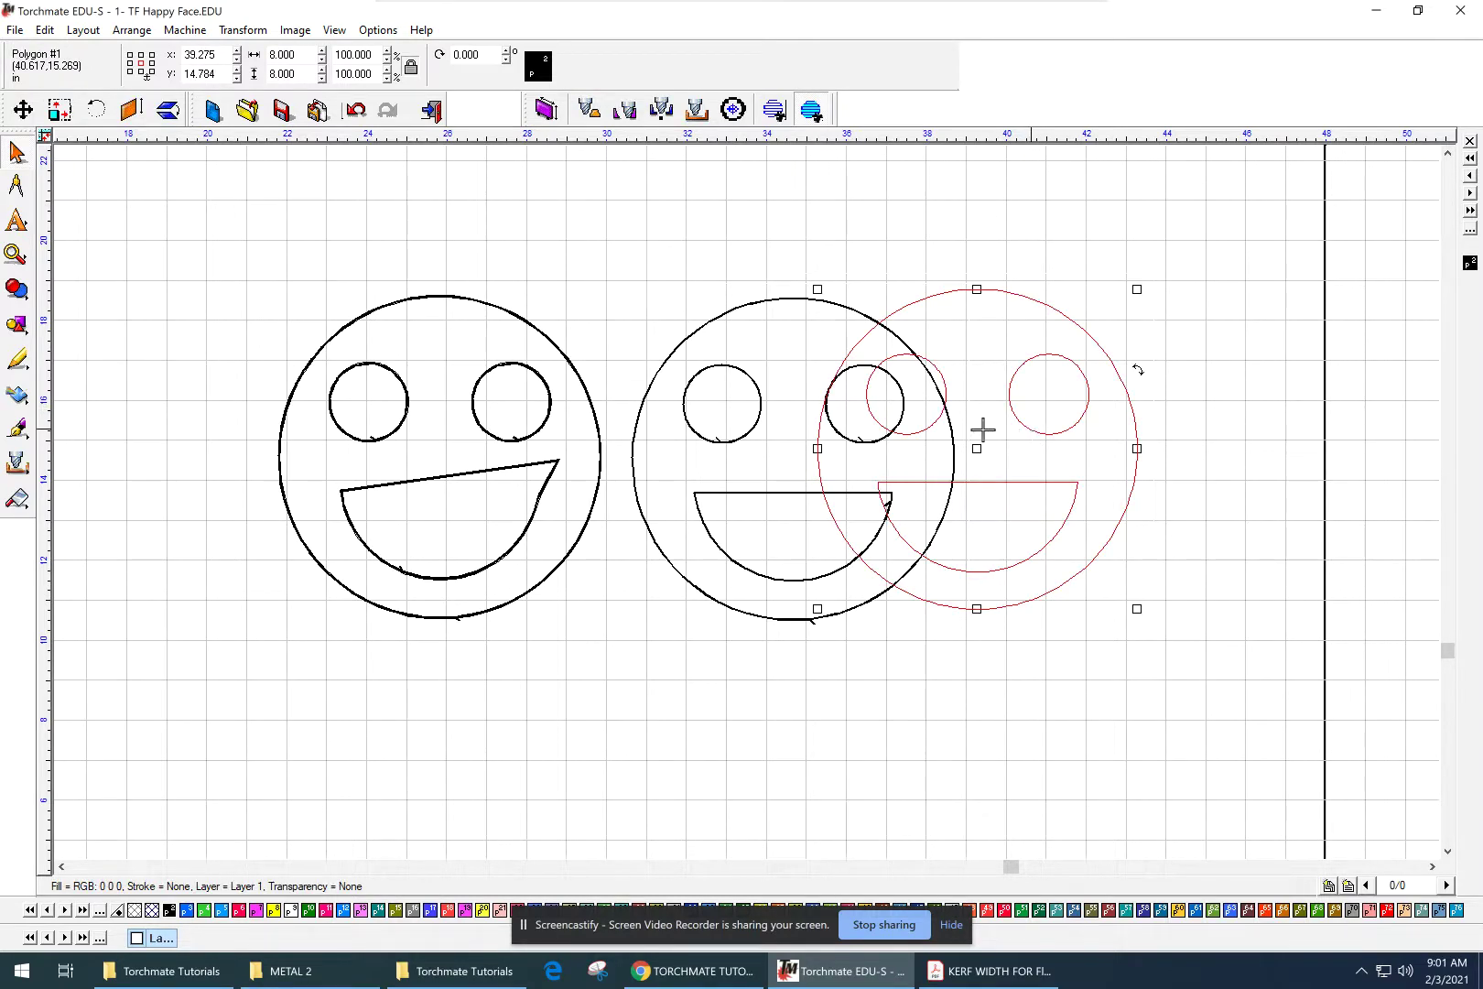
pyautogui.click(882, 433)
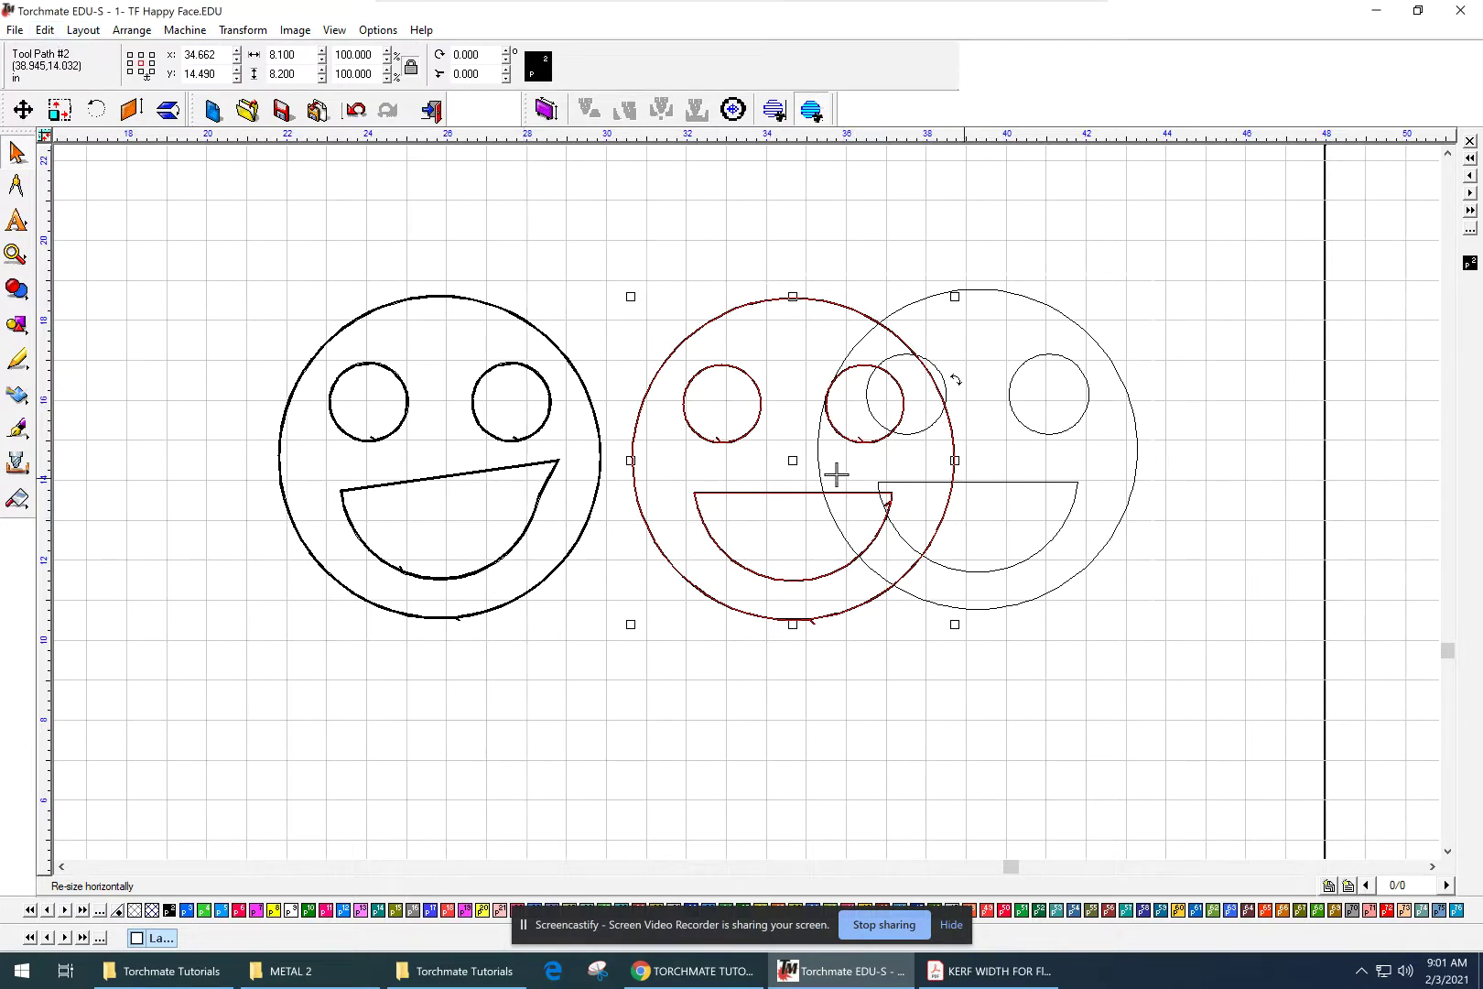
# - Deselect the tool path and switch the tool path display off and on to compare the original outlines with their tool paths
pyautogui.click(937, 240)
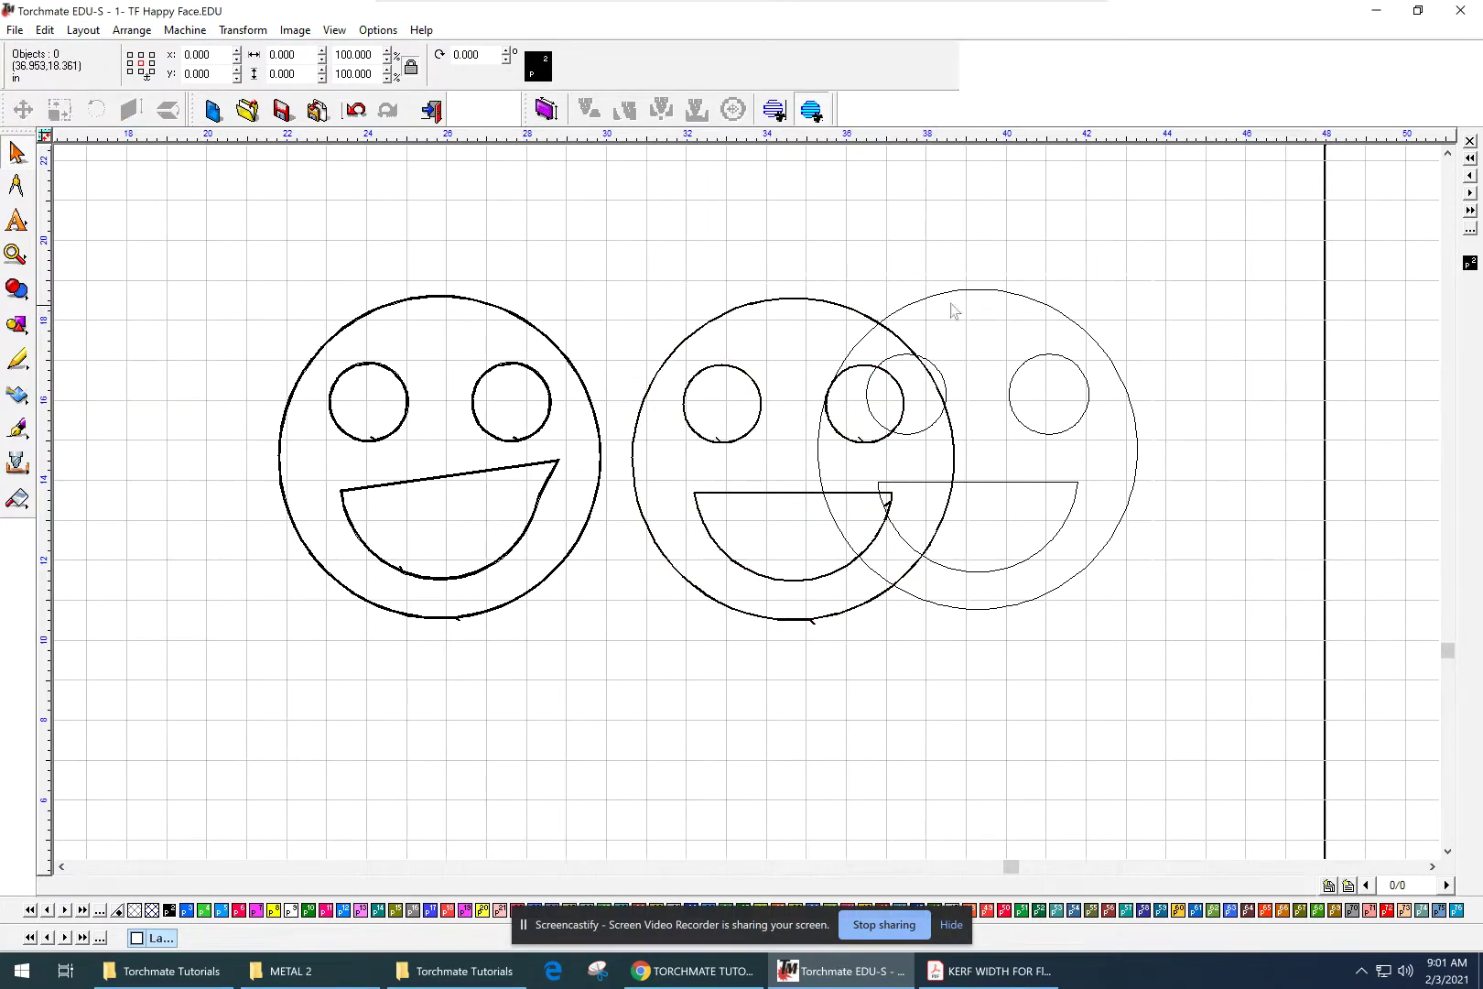
pyautogui.click(812, 111)
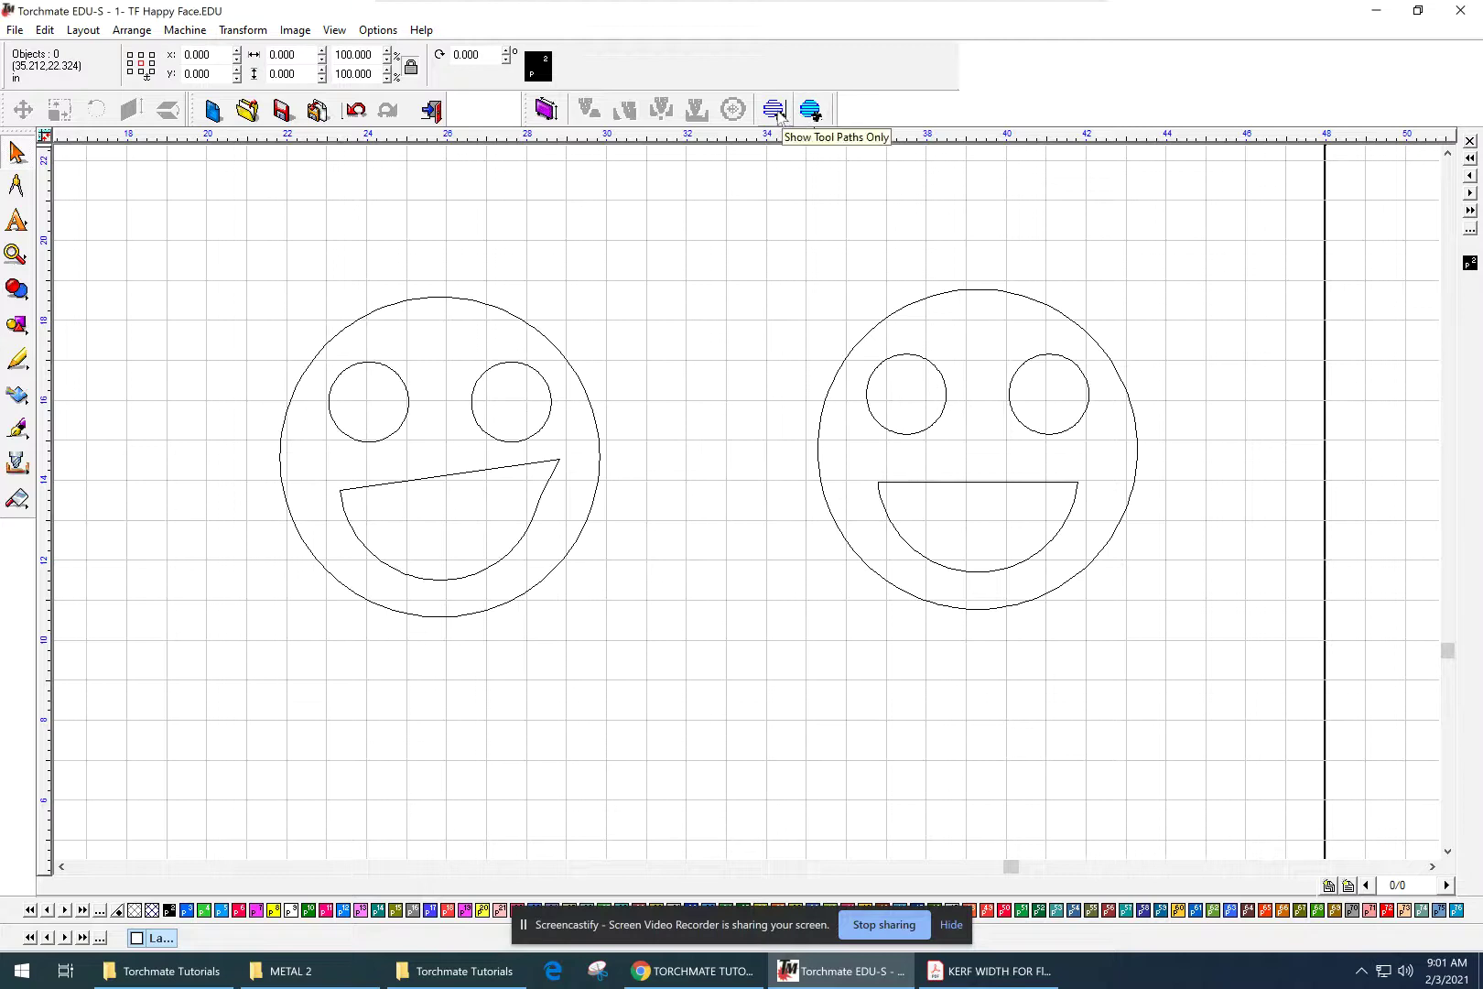
pyautogui.click(775, 110)
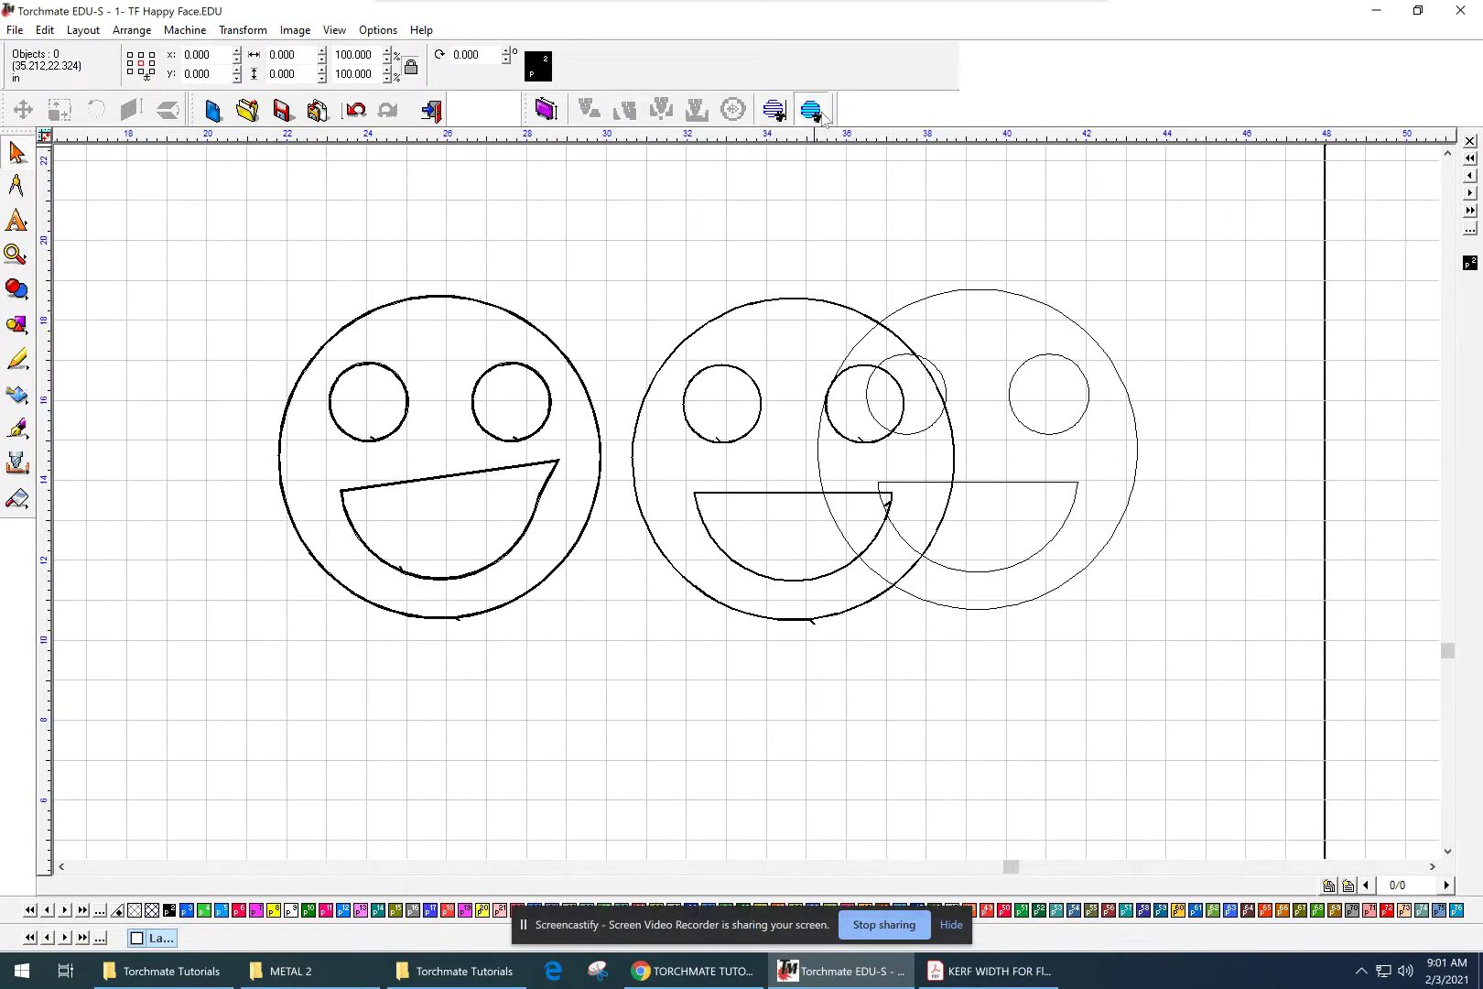
pyautogui.click(821, 116)
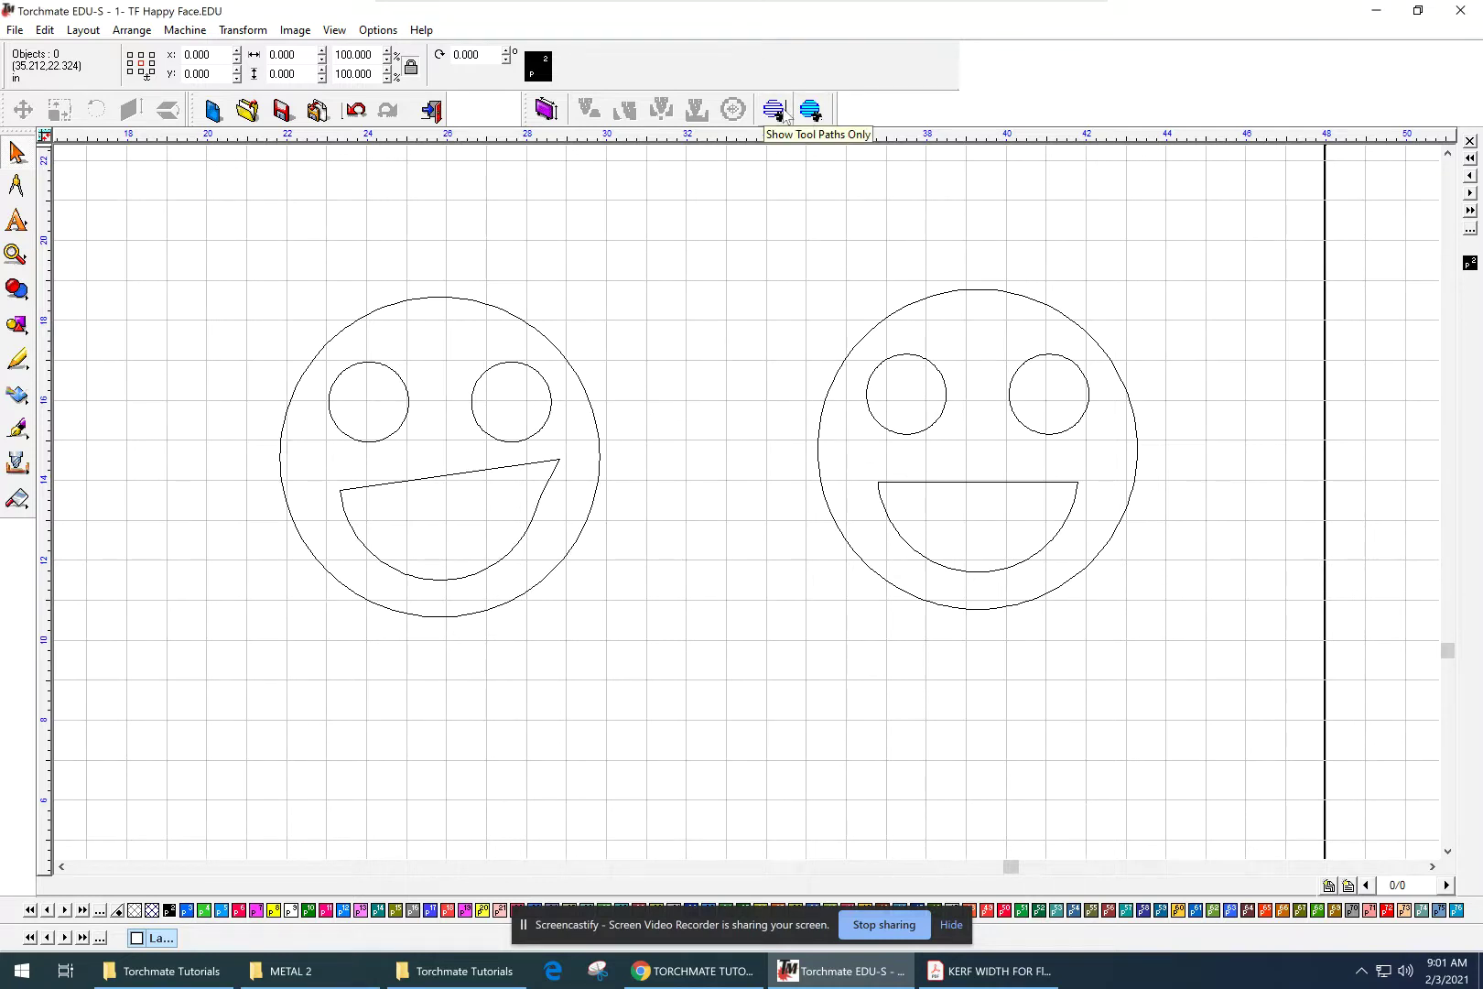
pyautogui.click(807, 113)
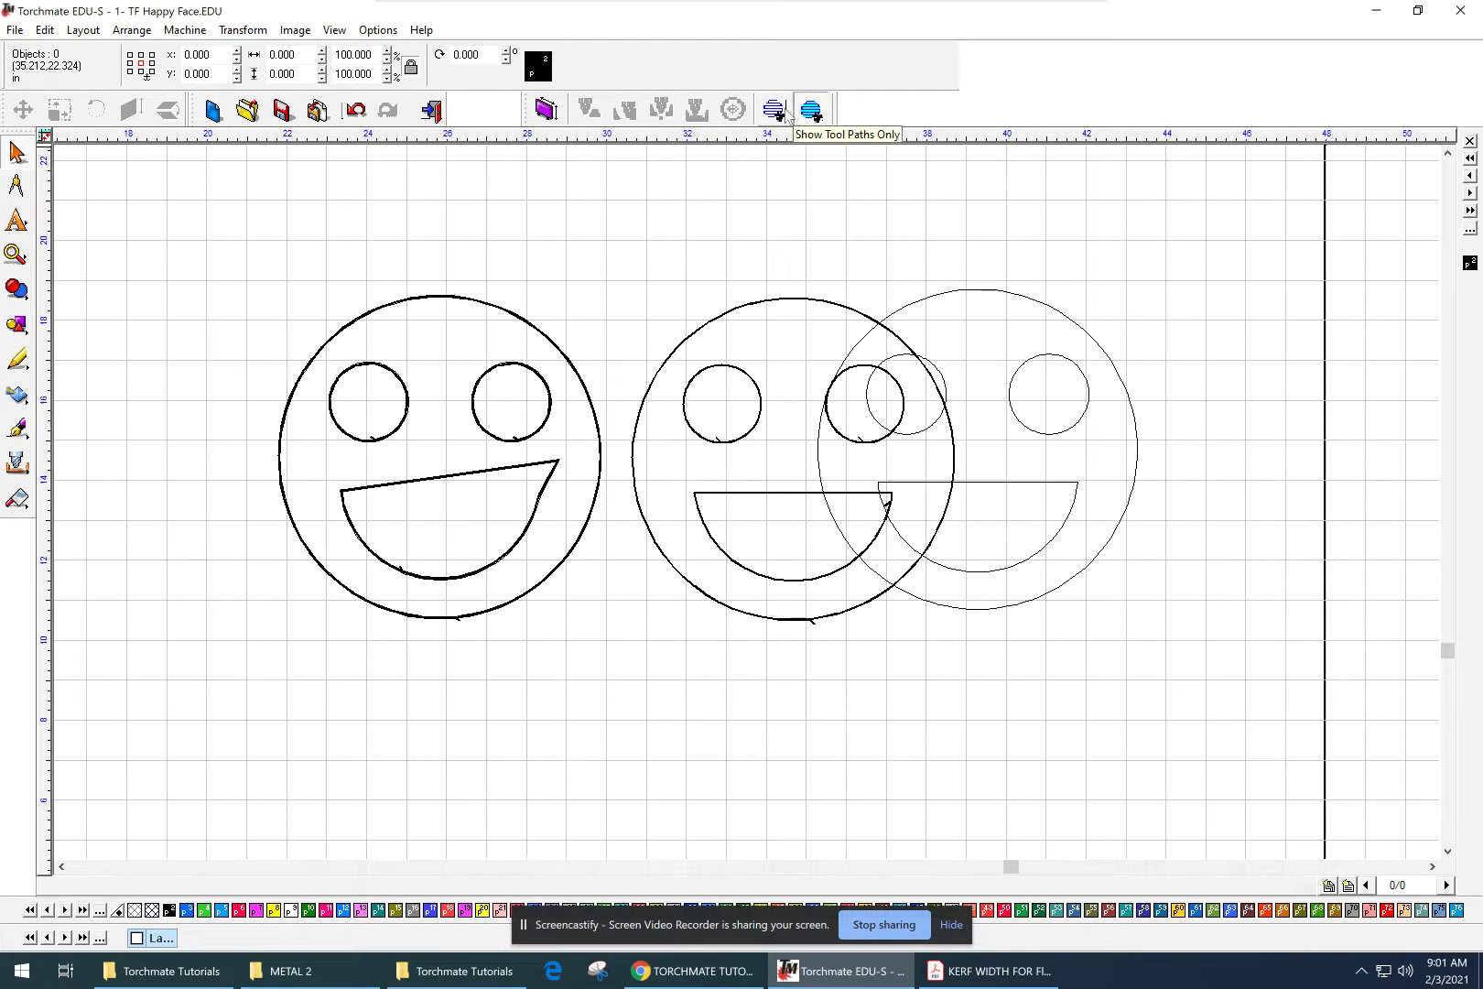
pyautogui.click(792, 115)
pyautogui.click(812, 115)
pyautogui.click(812, 114)
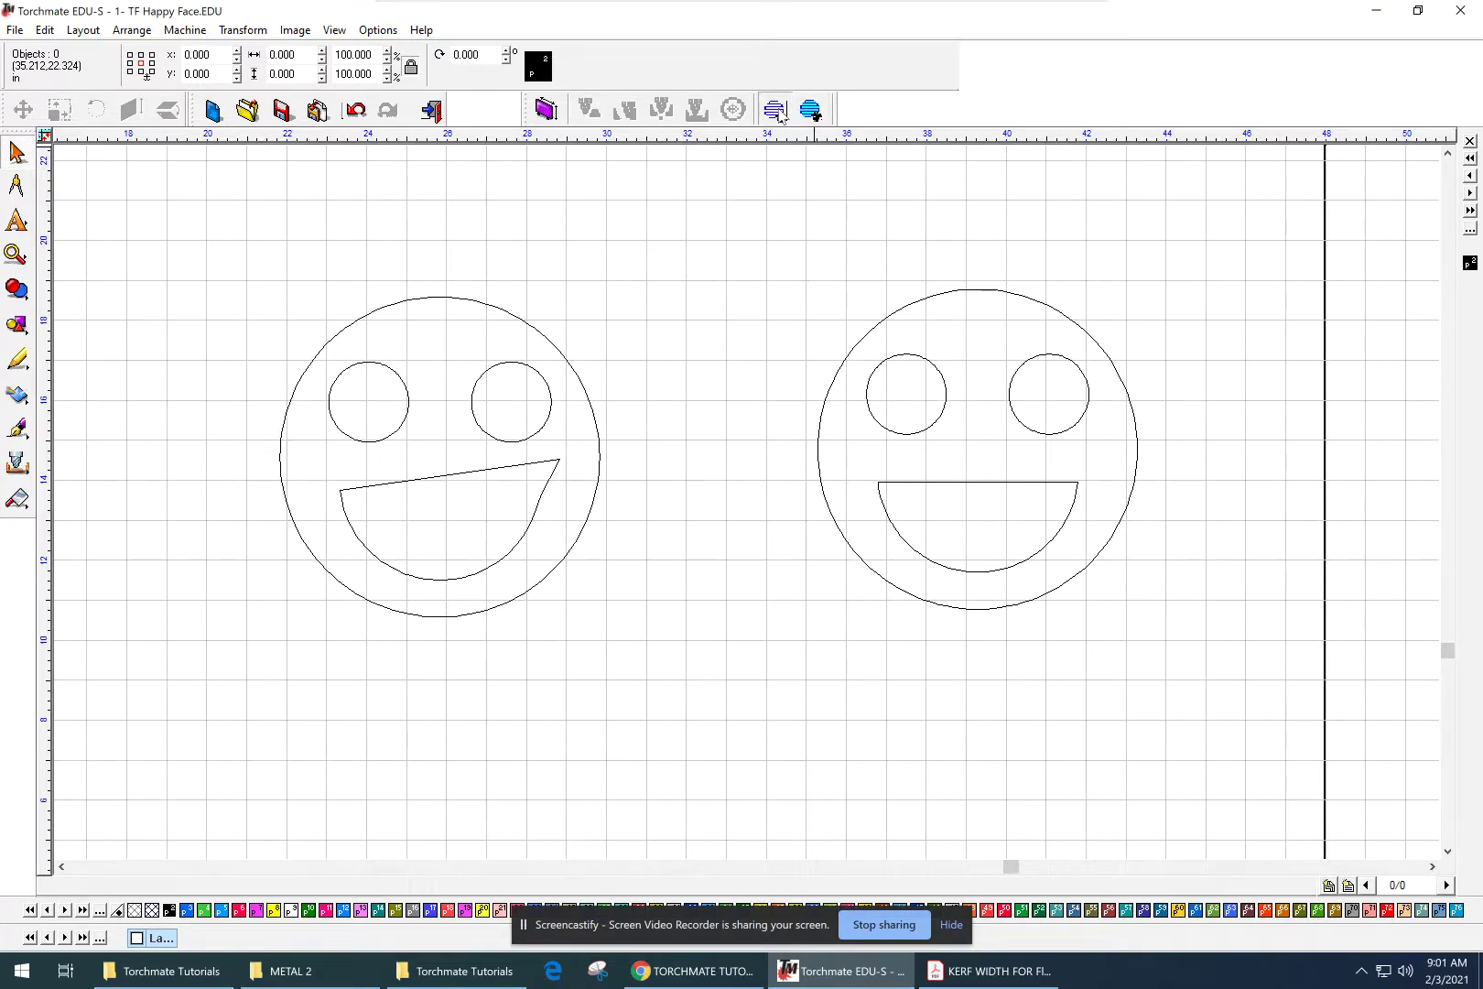
pyautogui.click(778, 111)
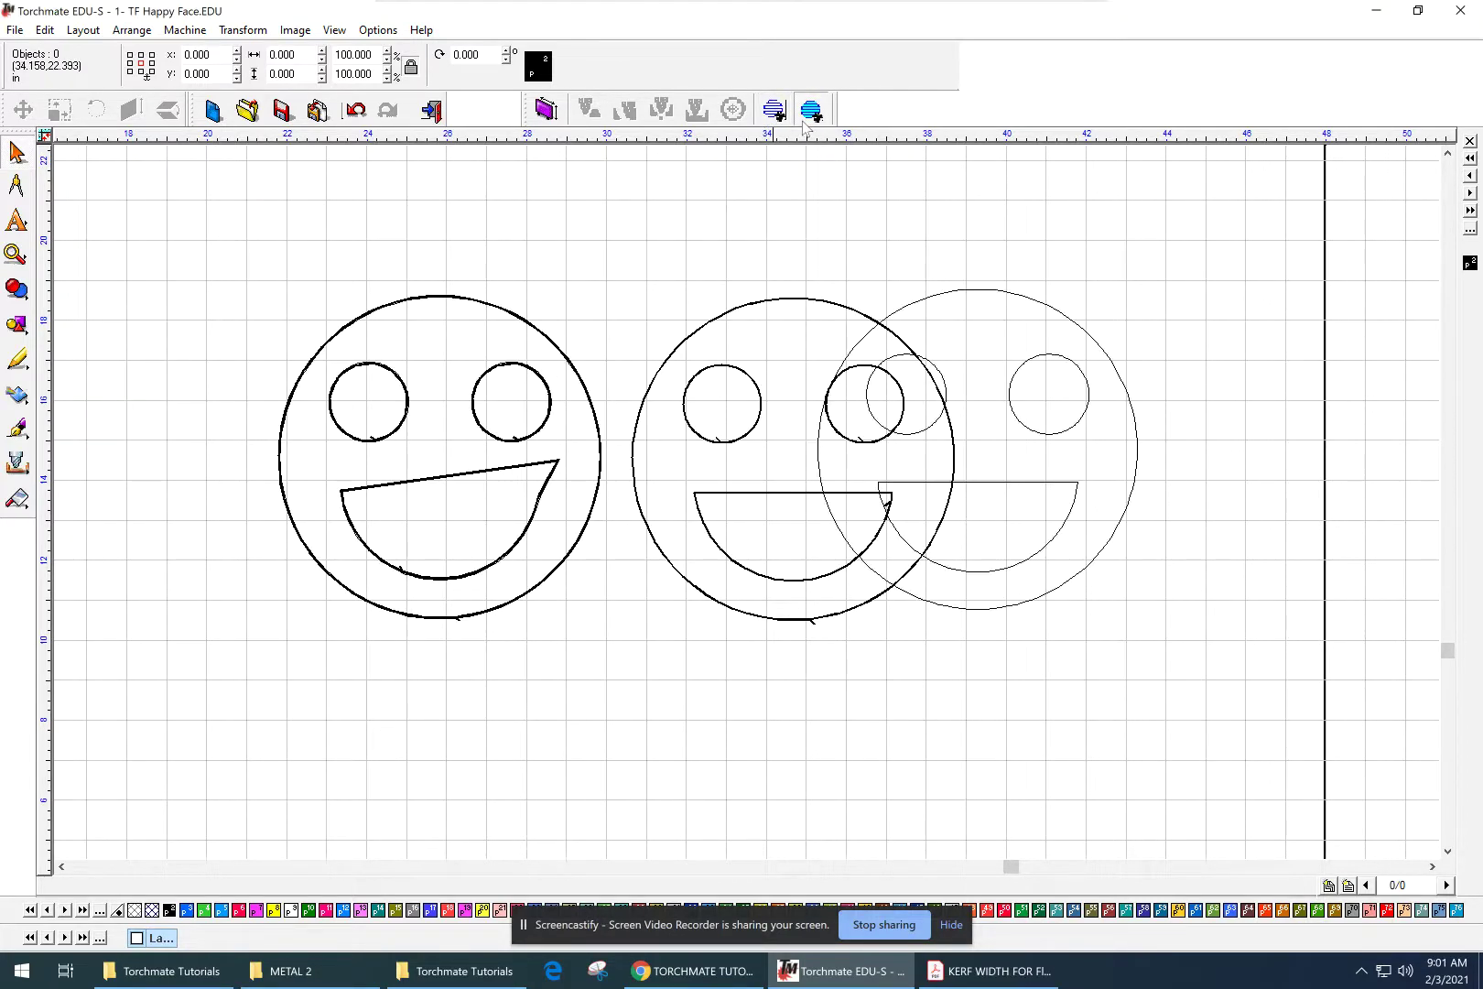
# - Undo the tool path's separate move, shift the original happy face and its tool path together about 4.6 inches left, and deselect them
pyautogui.click(44, 30)
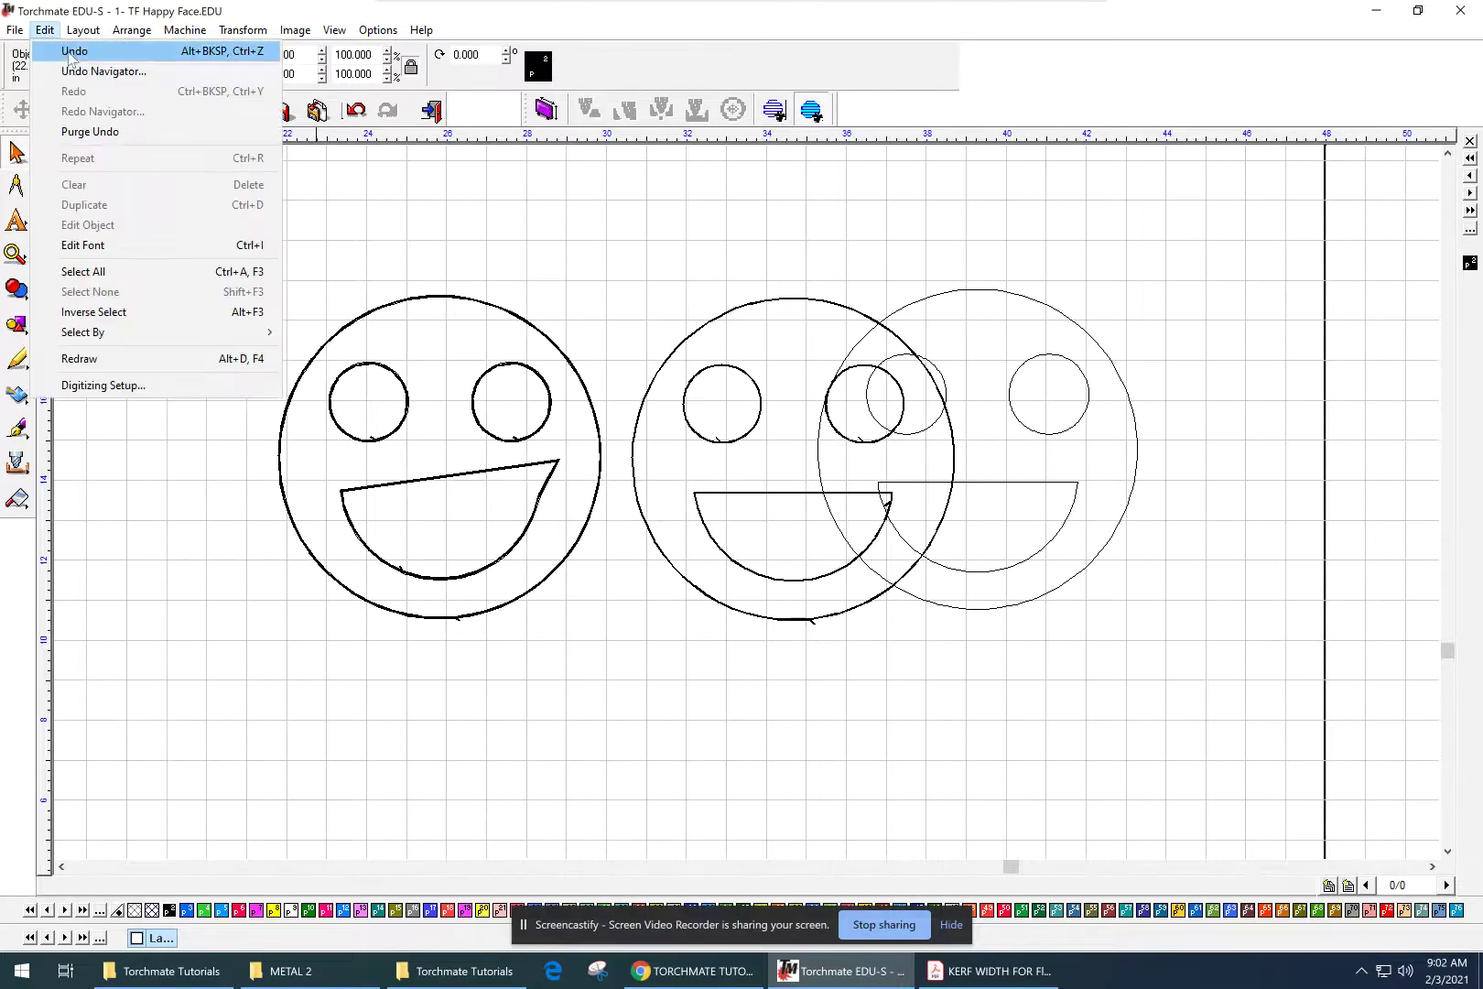
pyautogui.click(74, 52)
pyautogui.click(792, 316)
pyautogui.moveTo(728, 224); pyautogui.dragTo(1245, 746)
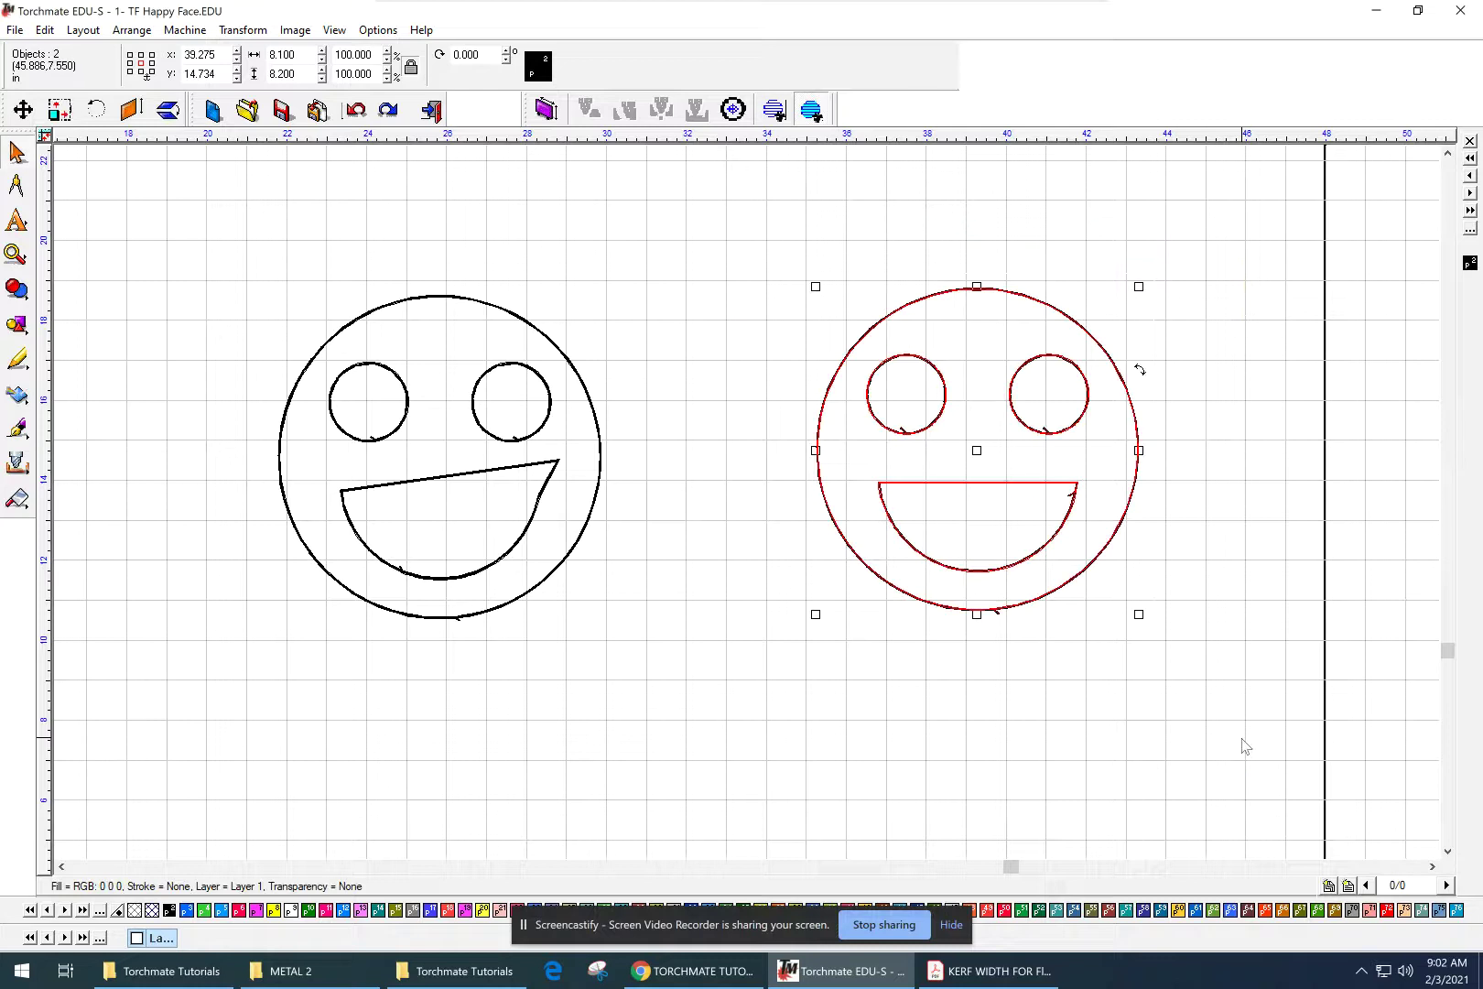
pyautogui.moveTo(977, 450); pyautogui.dragTo(794, 455)
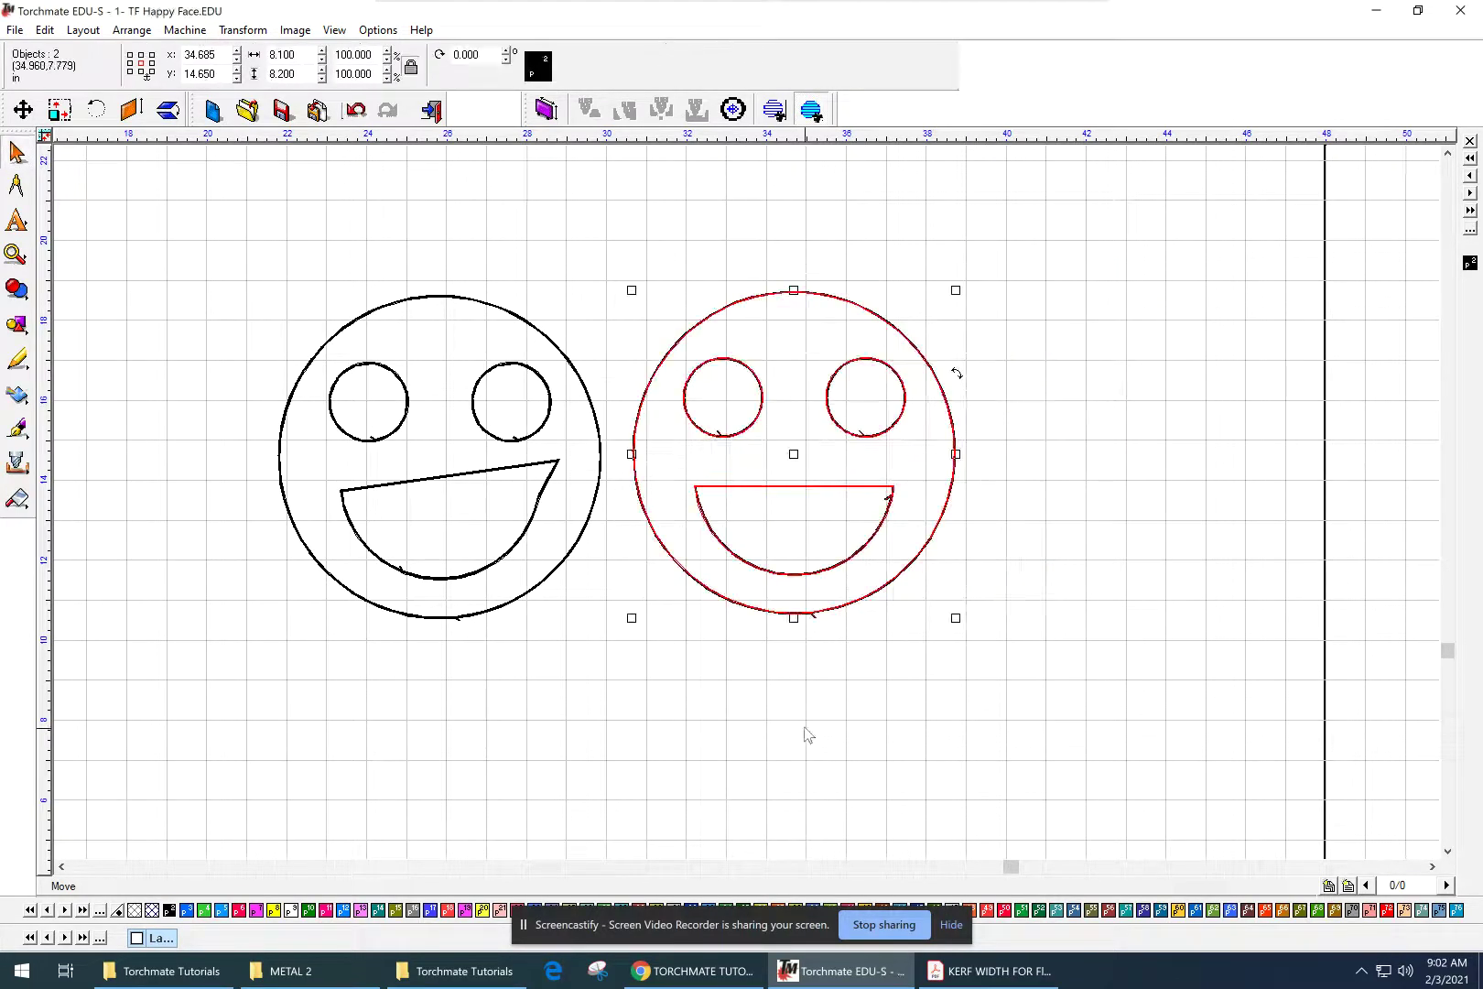
pyautogui.click(776, 675)
# - Compare the cut widths of the two faces' tool paths at the slanted mouth's corner and the neighbouring outer circles
pyautogui.scroll(1, 707, 441)
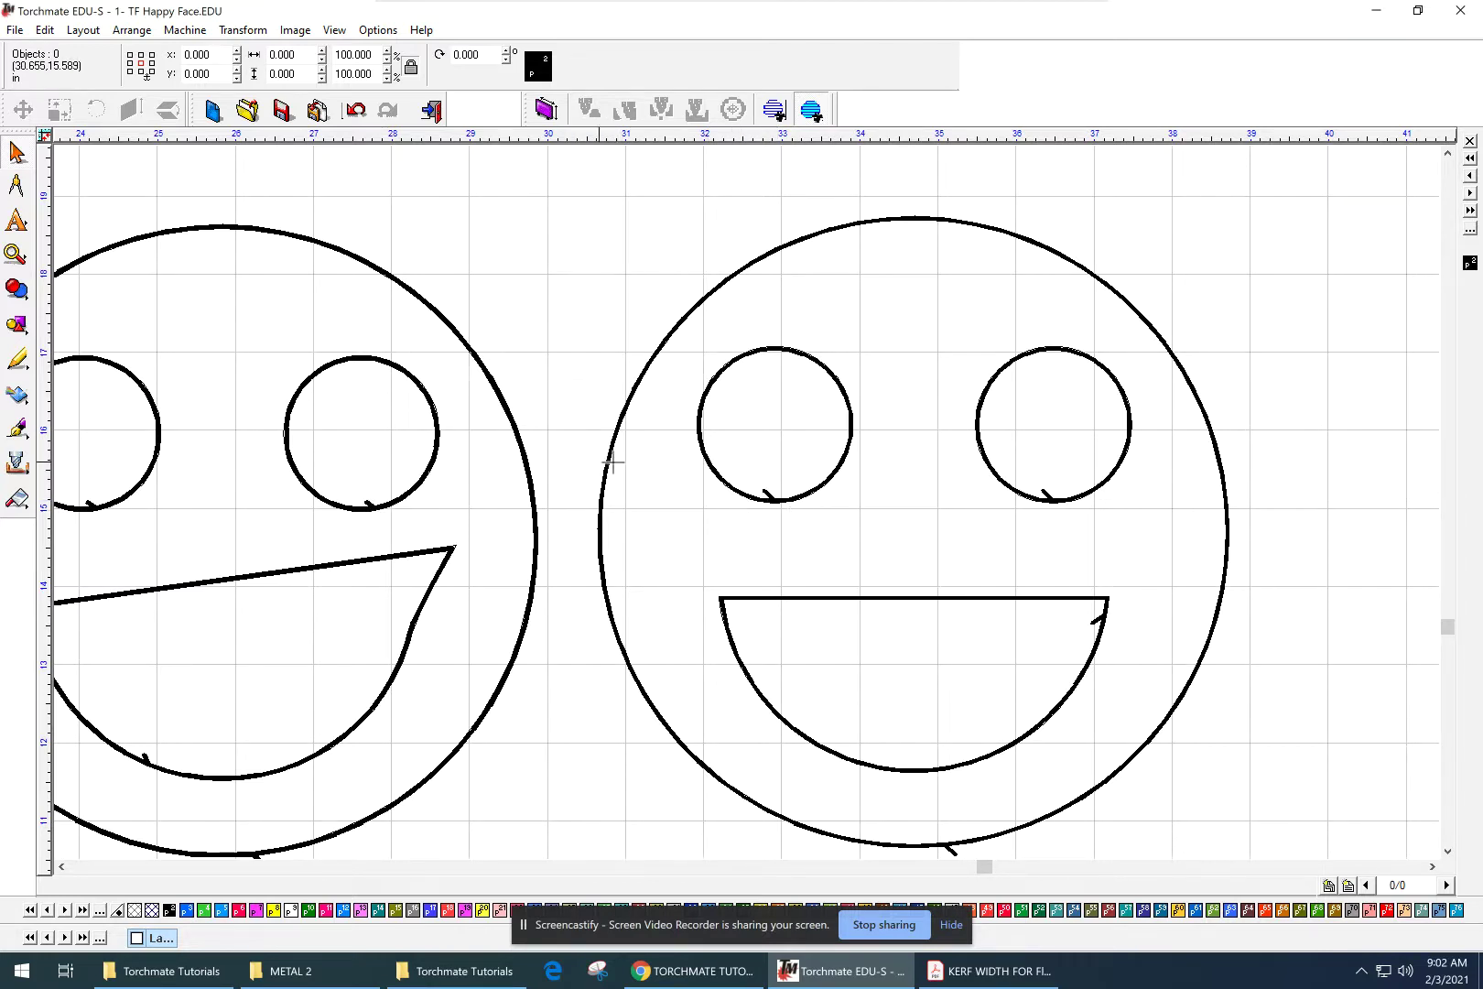
pyautogui.scroll(3, 747, 508)
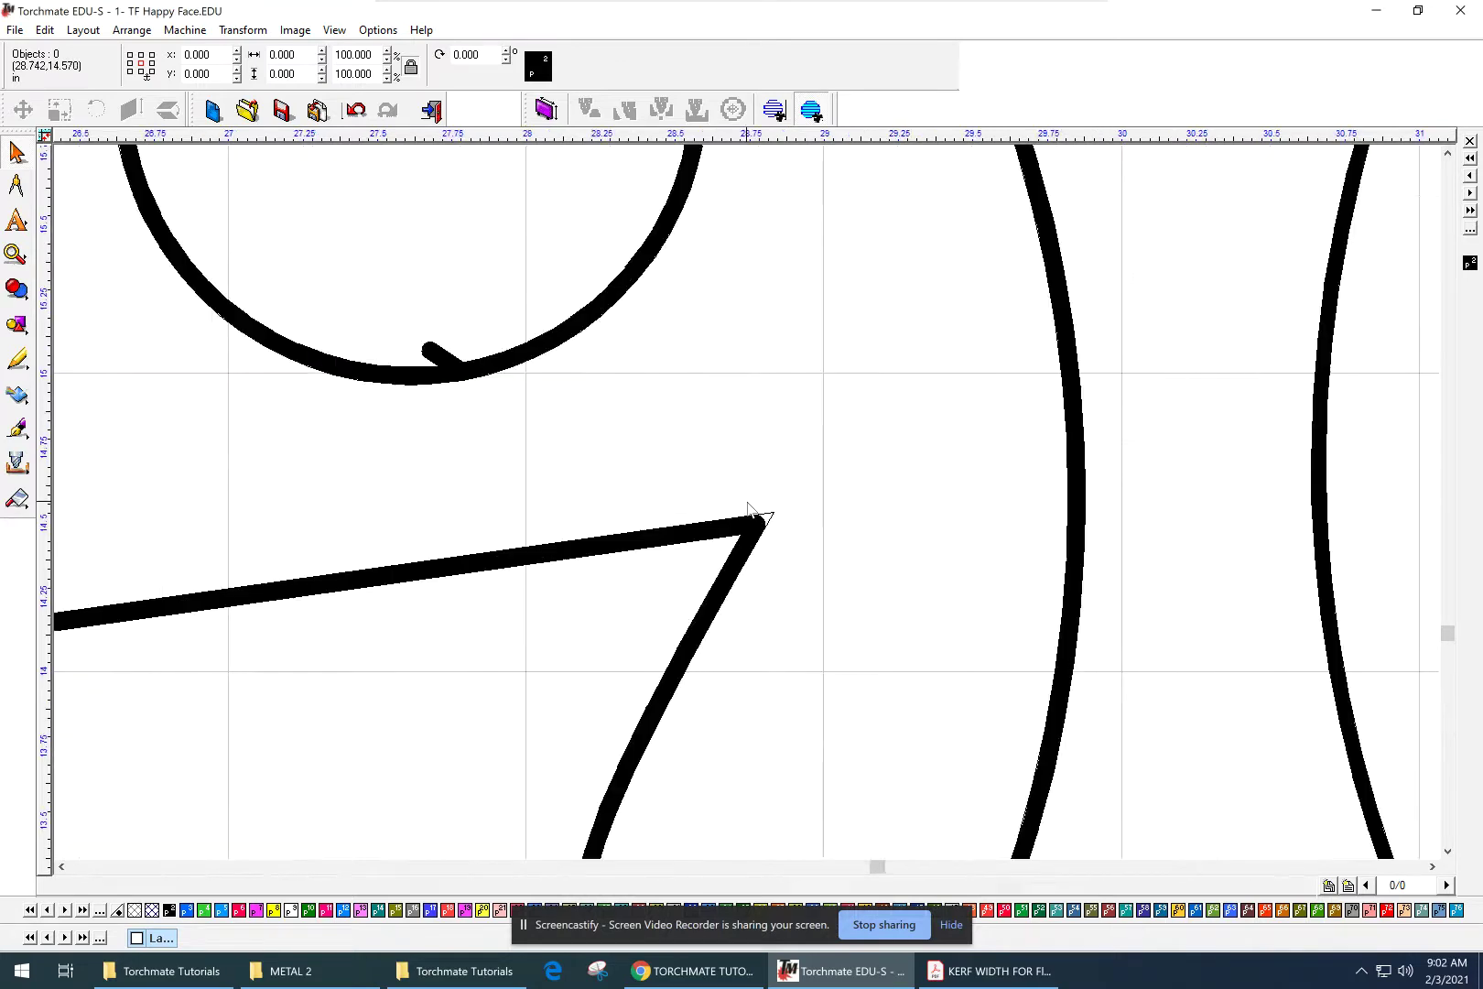
pyautogui.moveTo(1145, 575); pyautogui.dragTo(863, 559, button='middle')
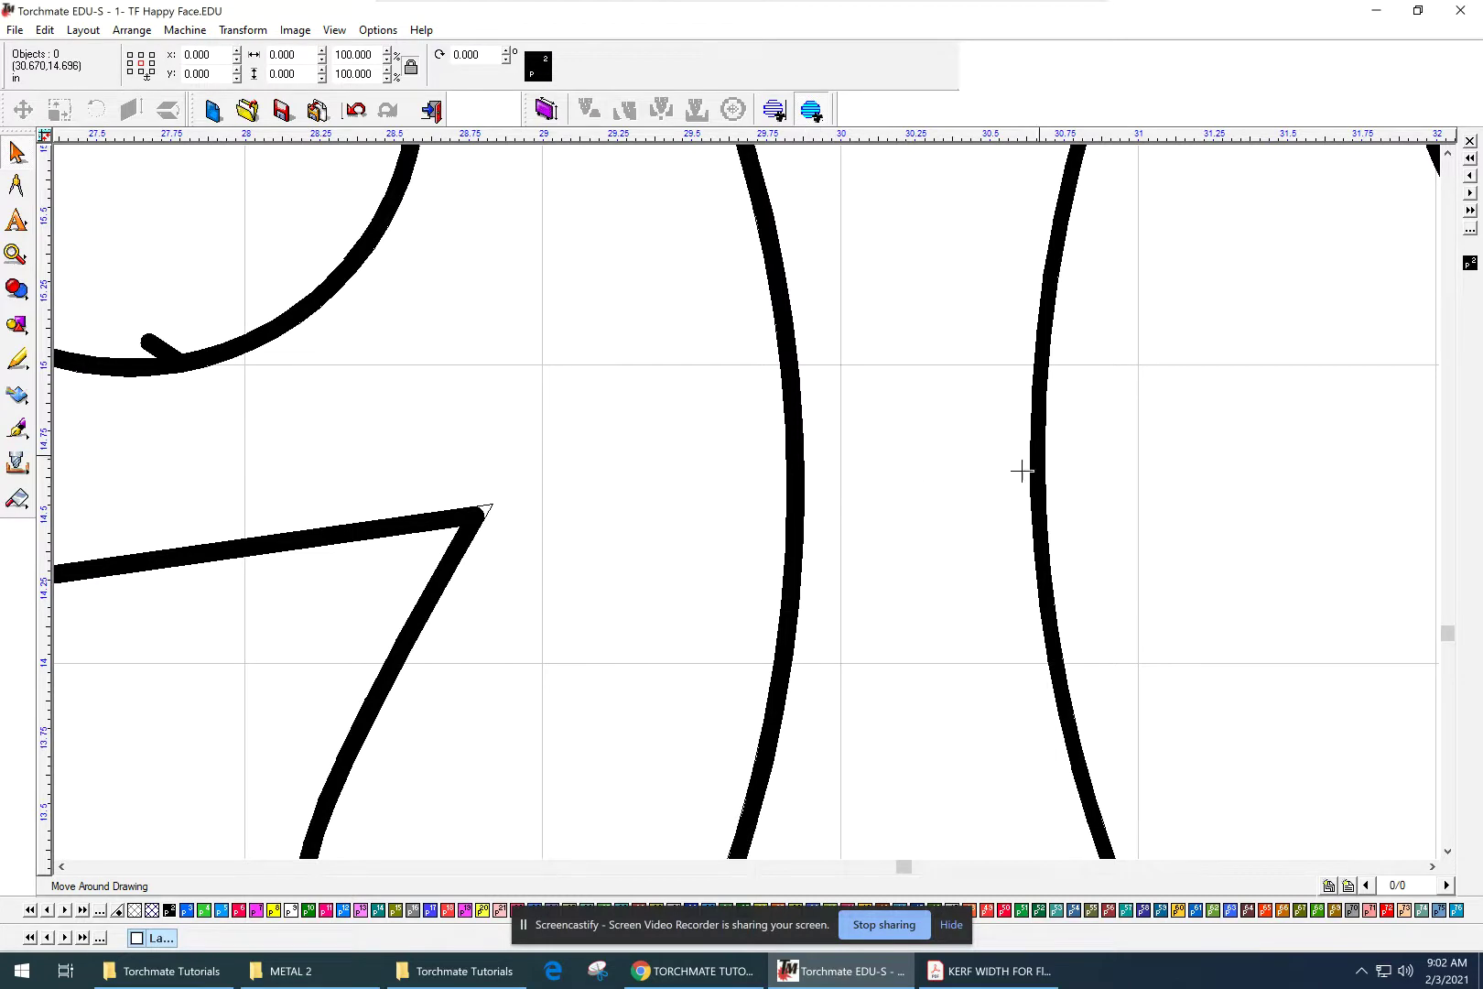
pyautogui.scroll(-6, 746, 501)
pyautogui.moveTo(595, 480); pyautogui.dragTo(699, 411, button='middle')
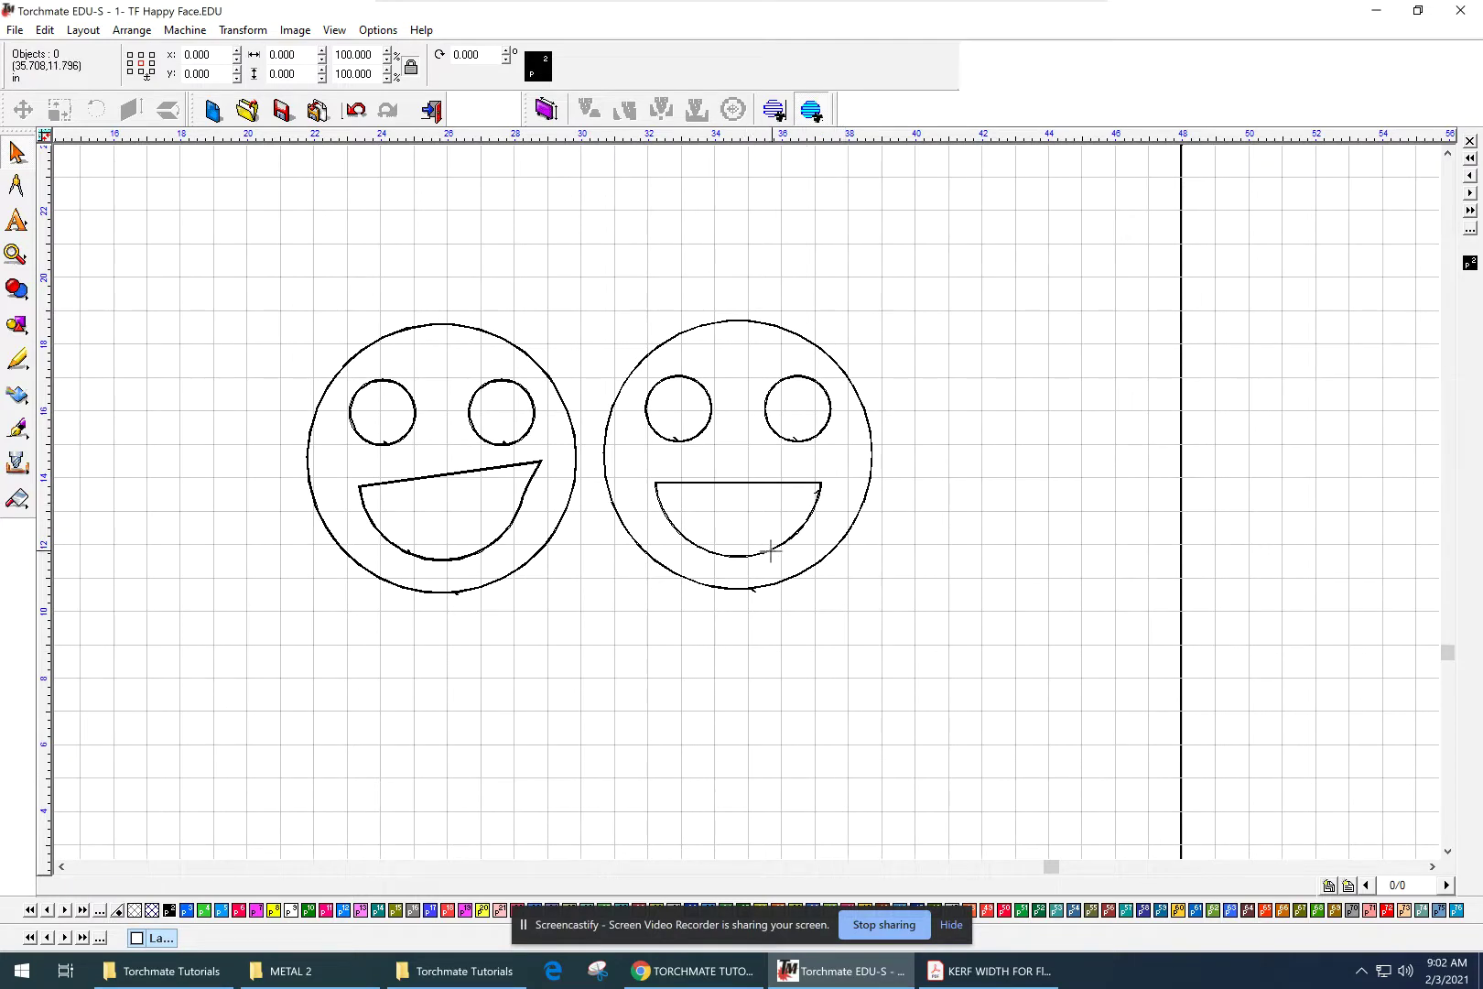
# - Select the tool path of the straight-mouthed happy face to check it, deselect it, and view both faces on the plate
pyautogui.click(767, 550)
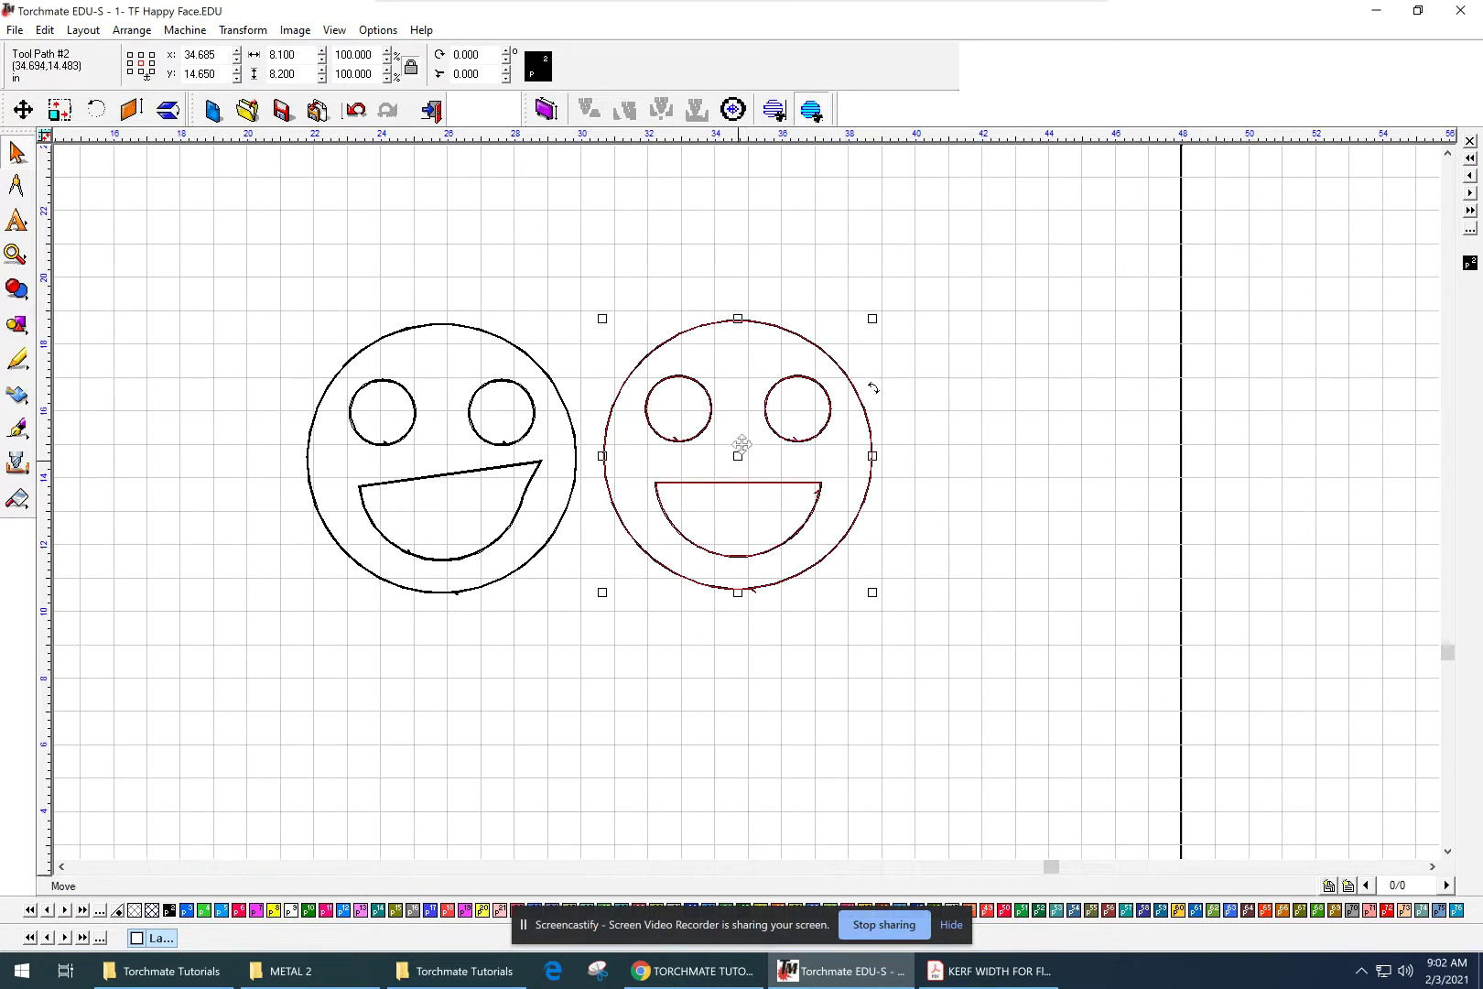
pyautogui.click(774, 335)
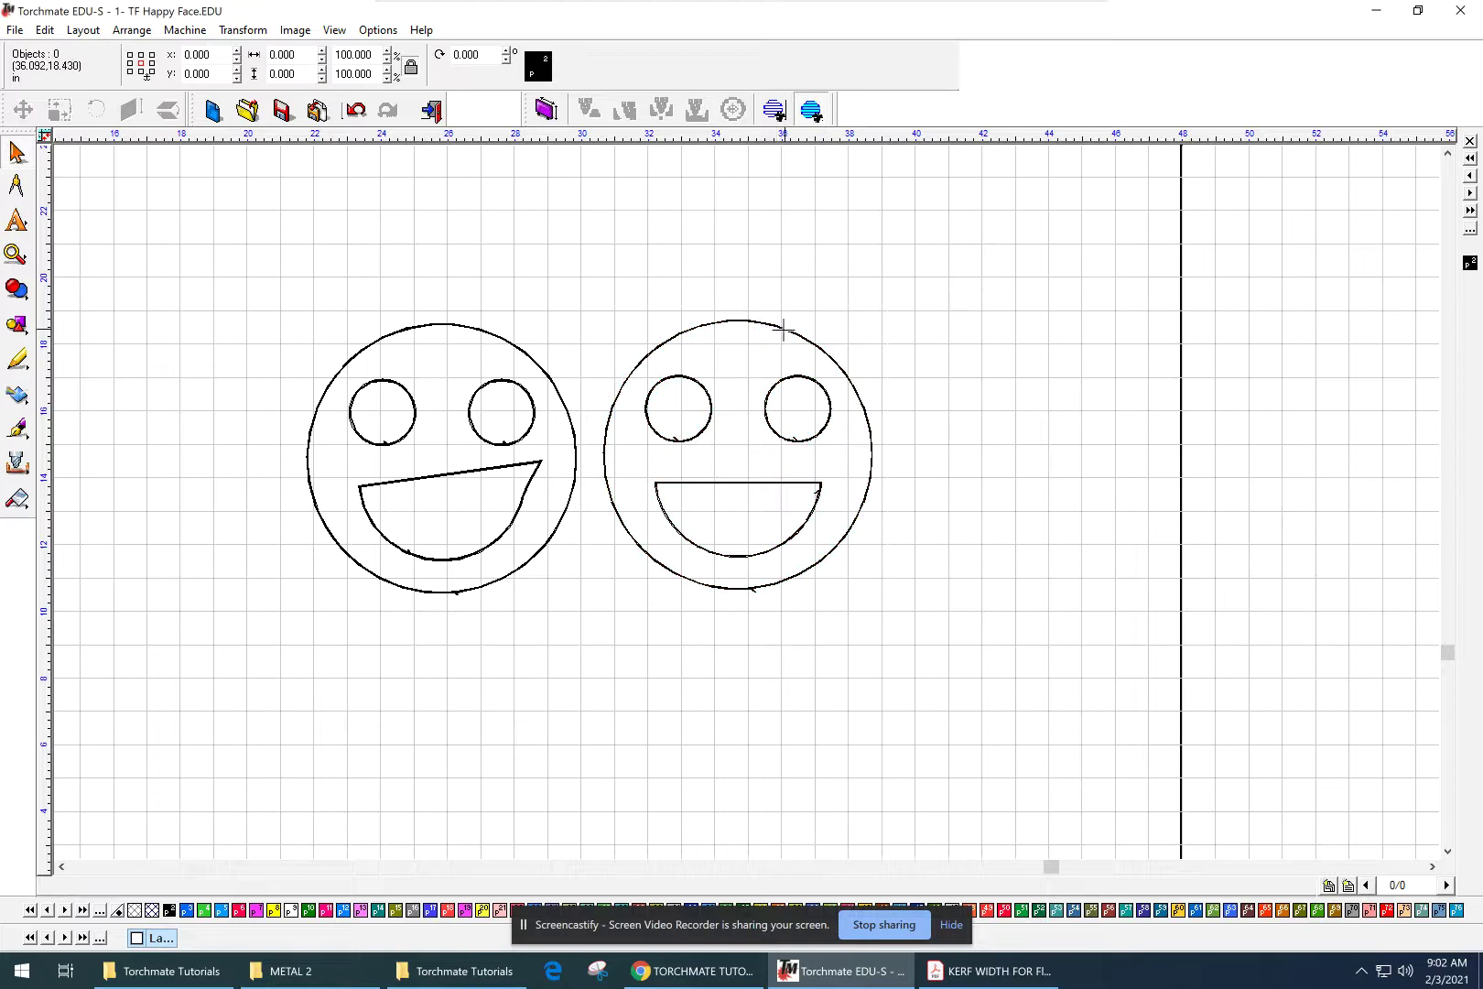
pyautogui.click(778, 328)
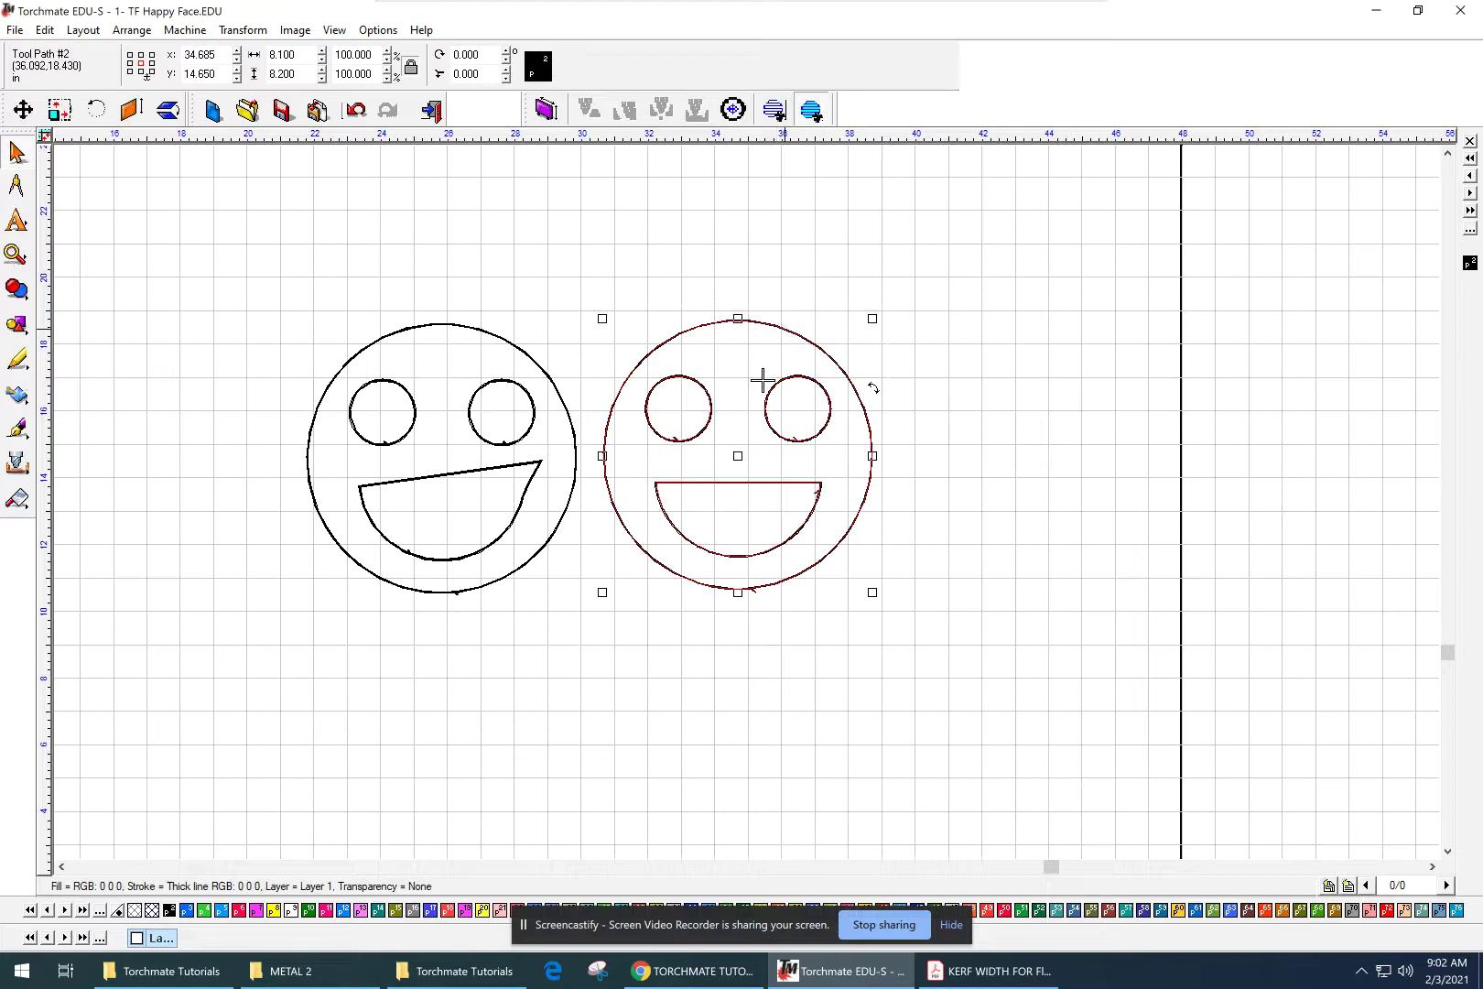
pyautogui.click(970, 437)
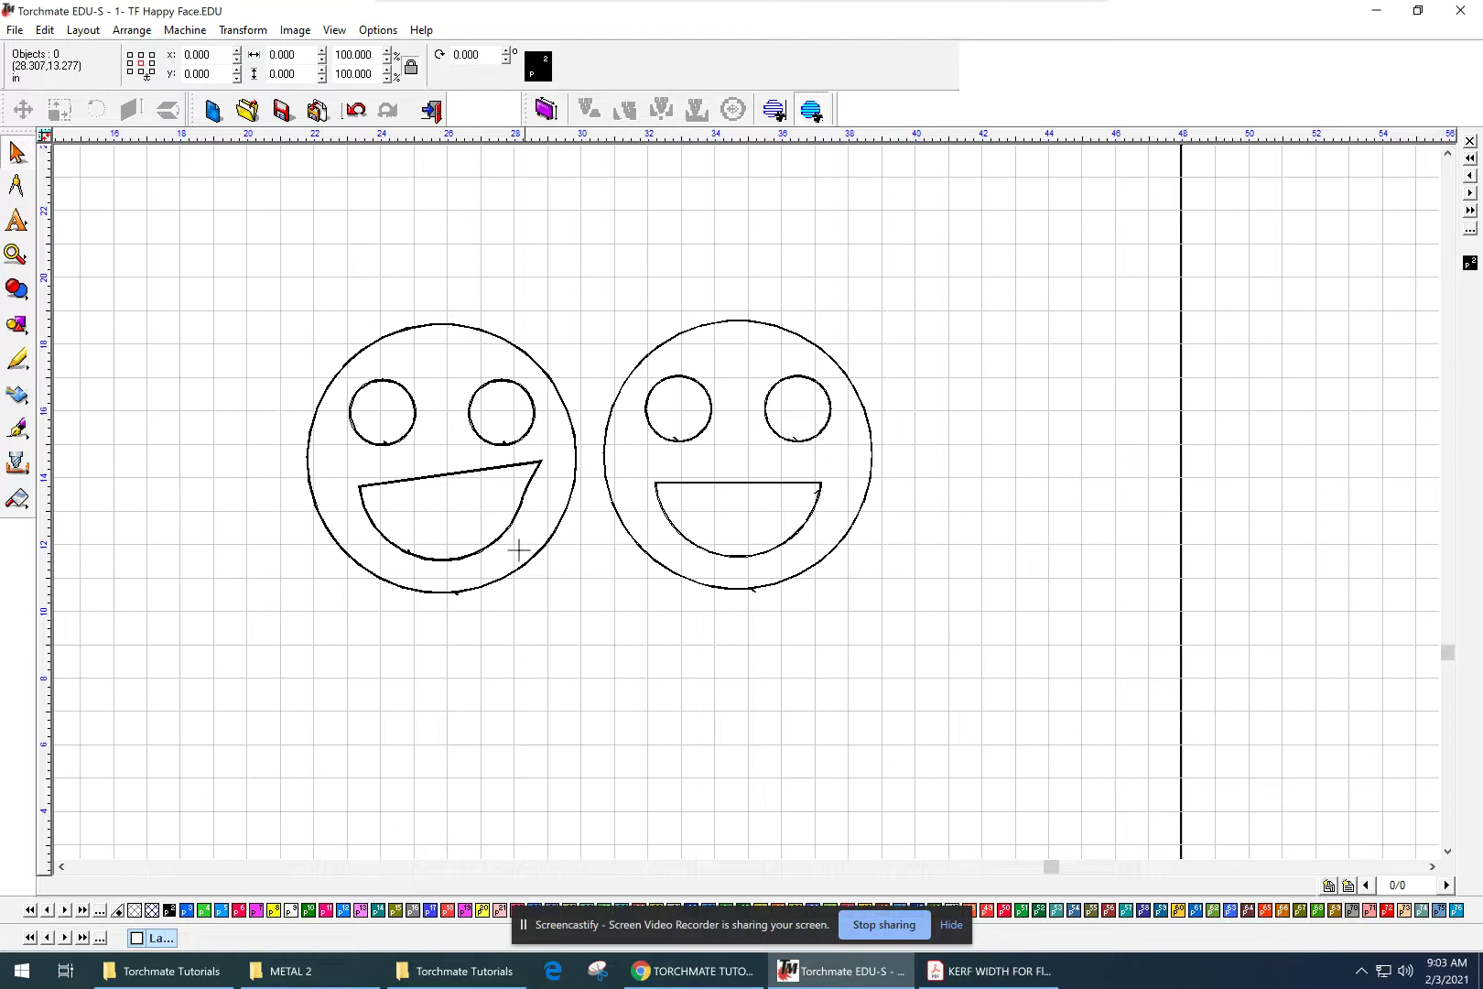
pyautogui.scroll(-2, 537, 557)
pyautogui.moveTo(537, 557)
pyautogui.mouseDown(button='middle')
pyautogui.moveTo(547, 615)
pyautogui.moveTo(656, 629)
pyautogui.mouseUp(button='middle')
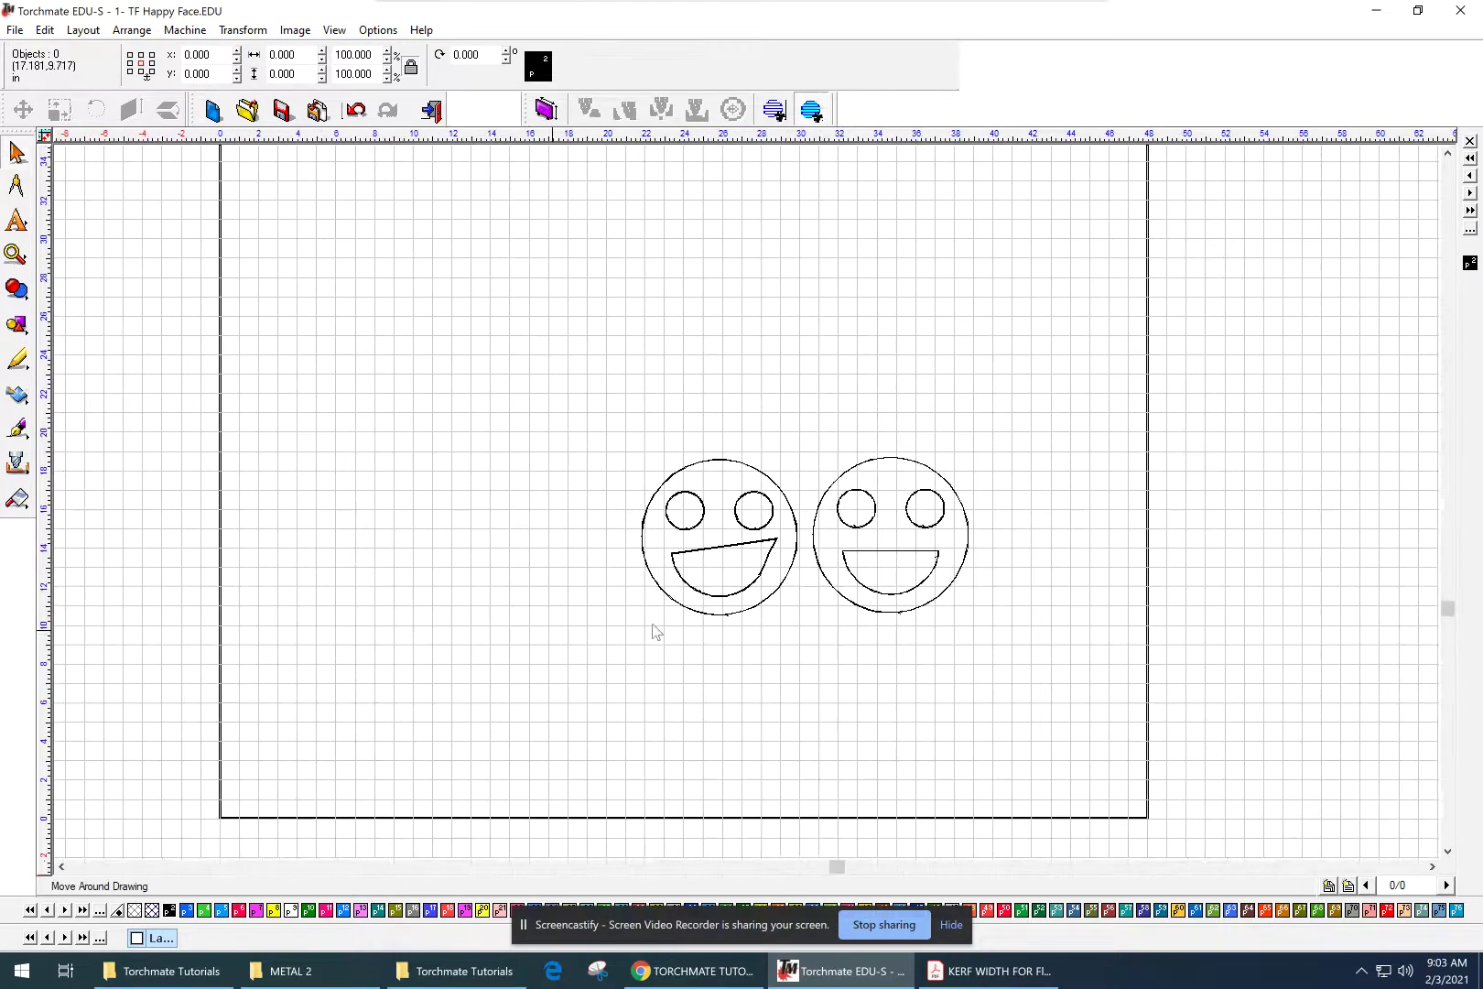
pyautogui.scroll(2, 918, 540)
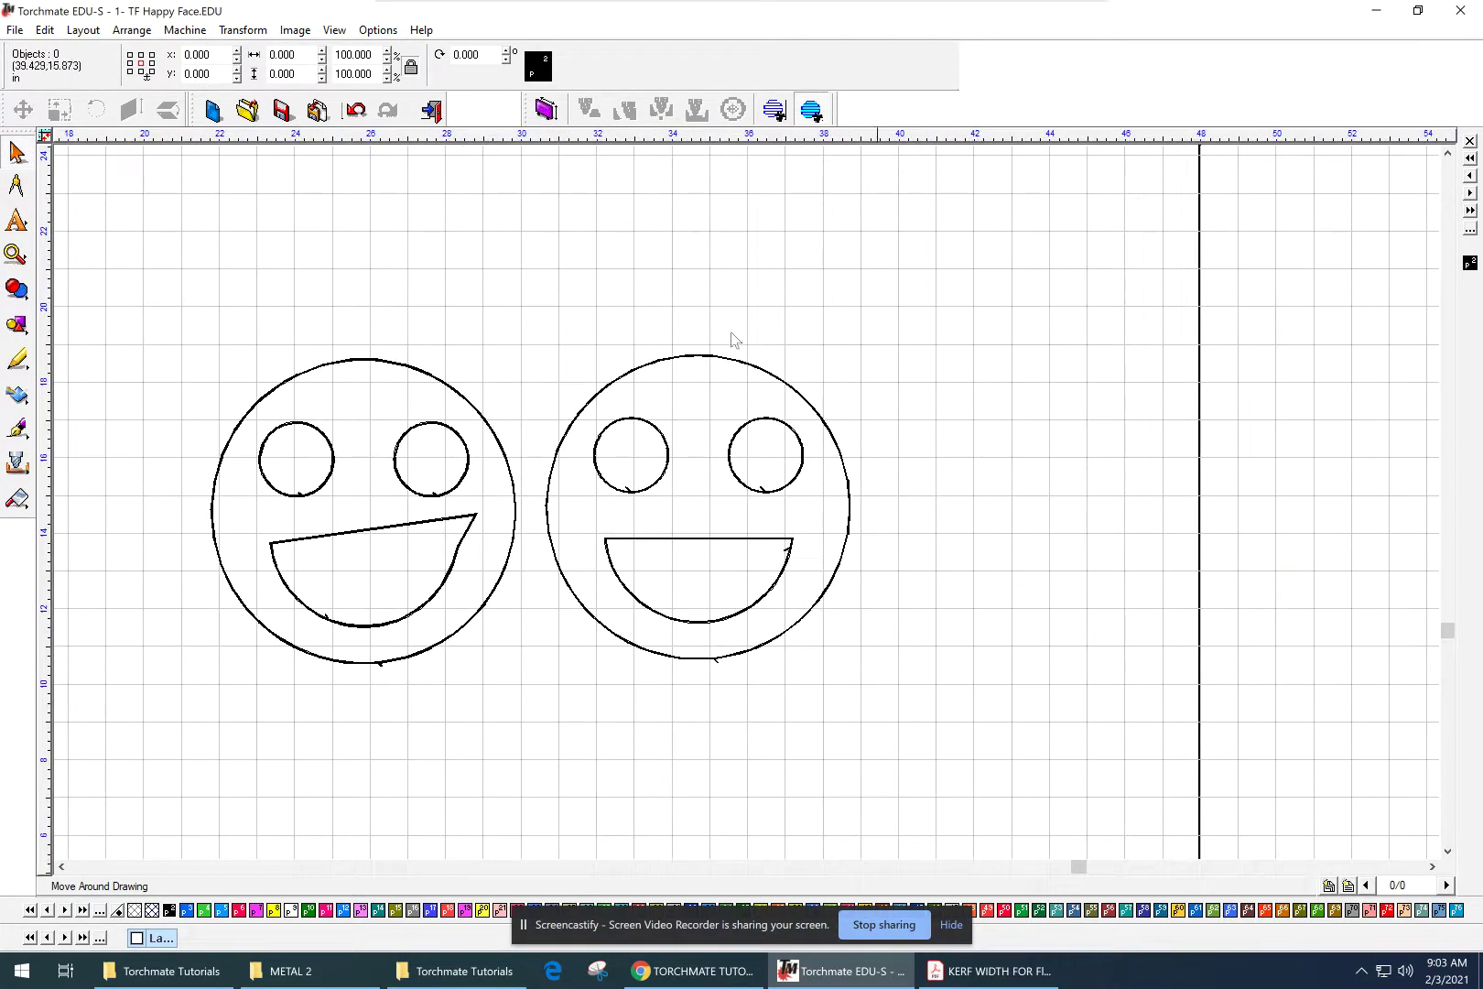
pyautogui.click(14, 31)
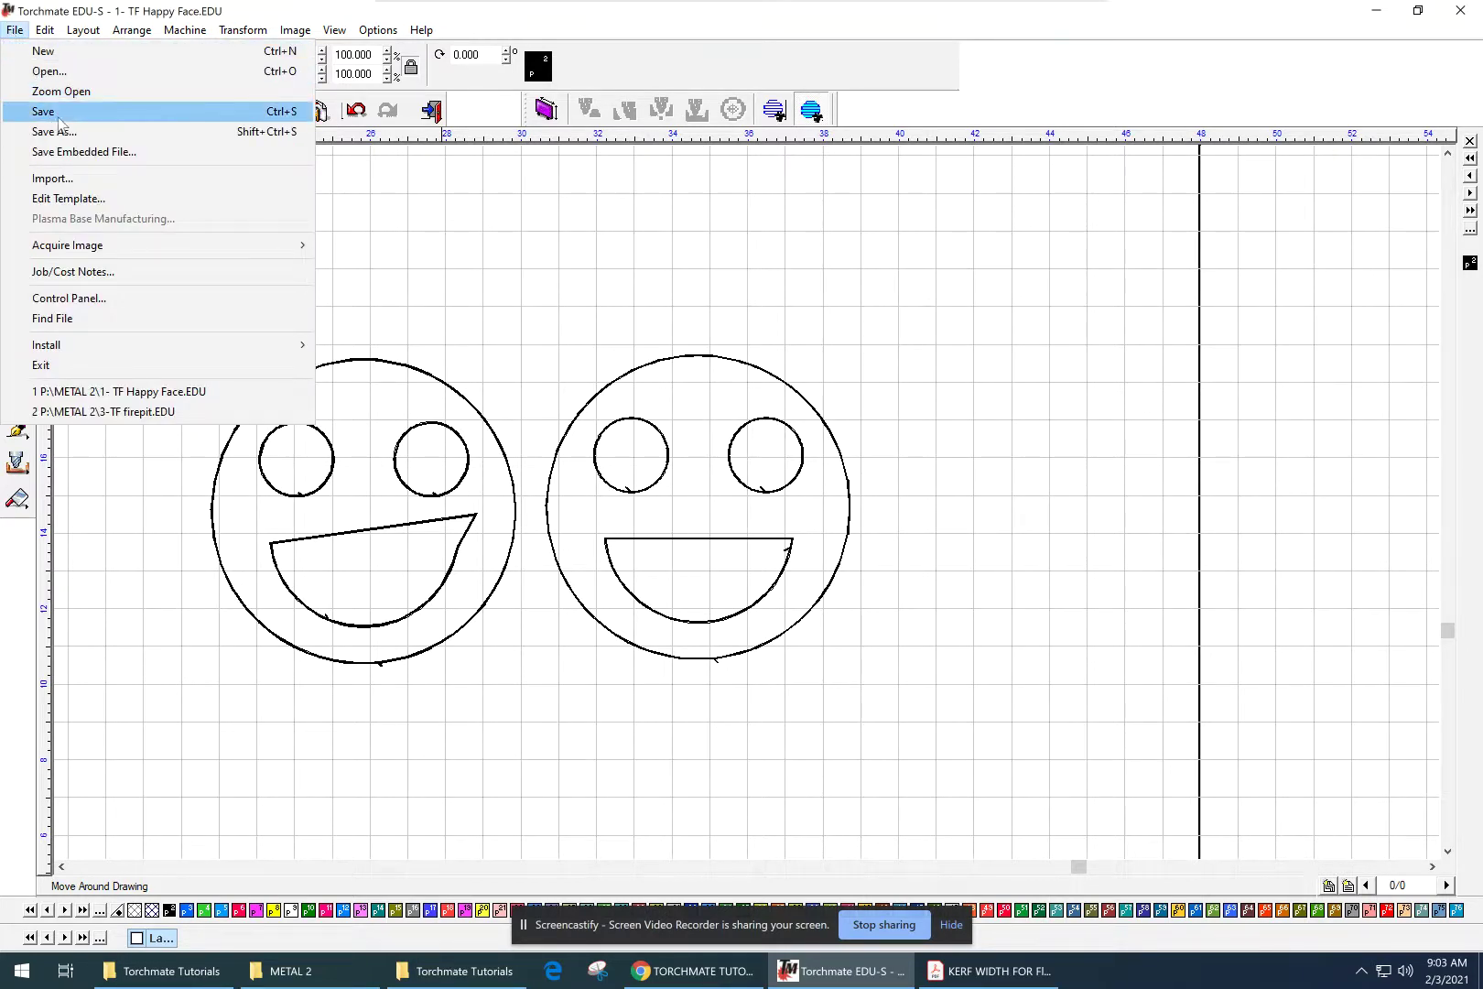
pyautogui.moveTo(119, 31)
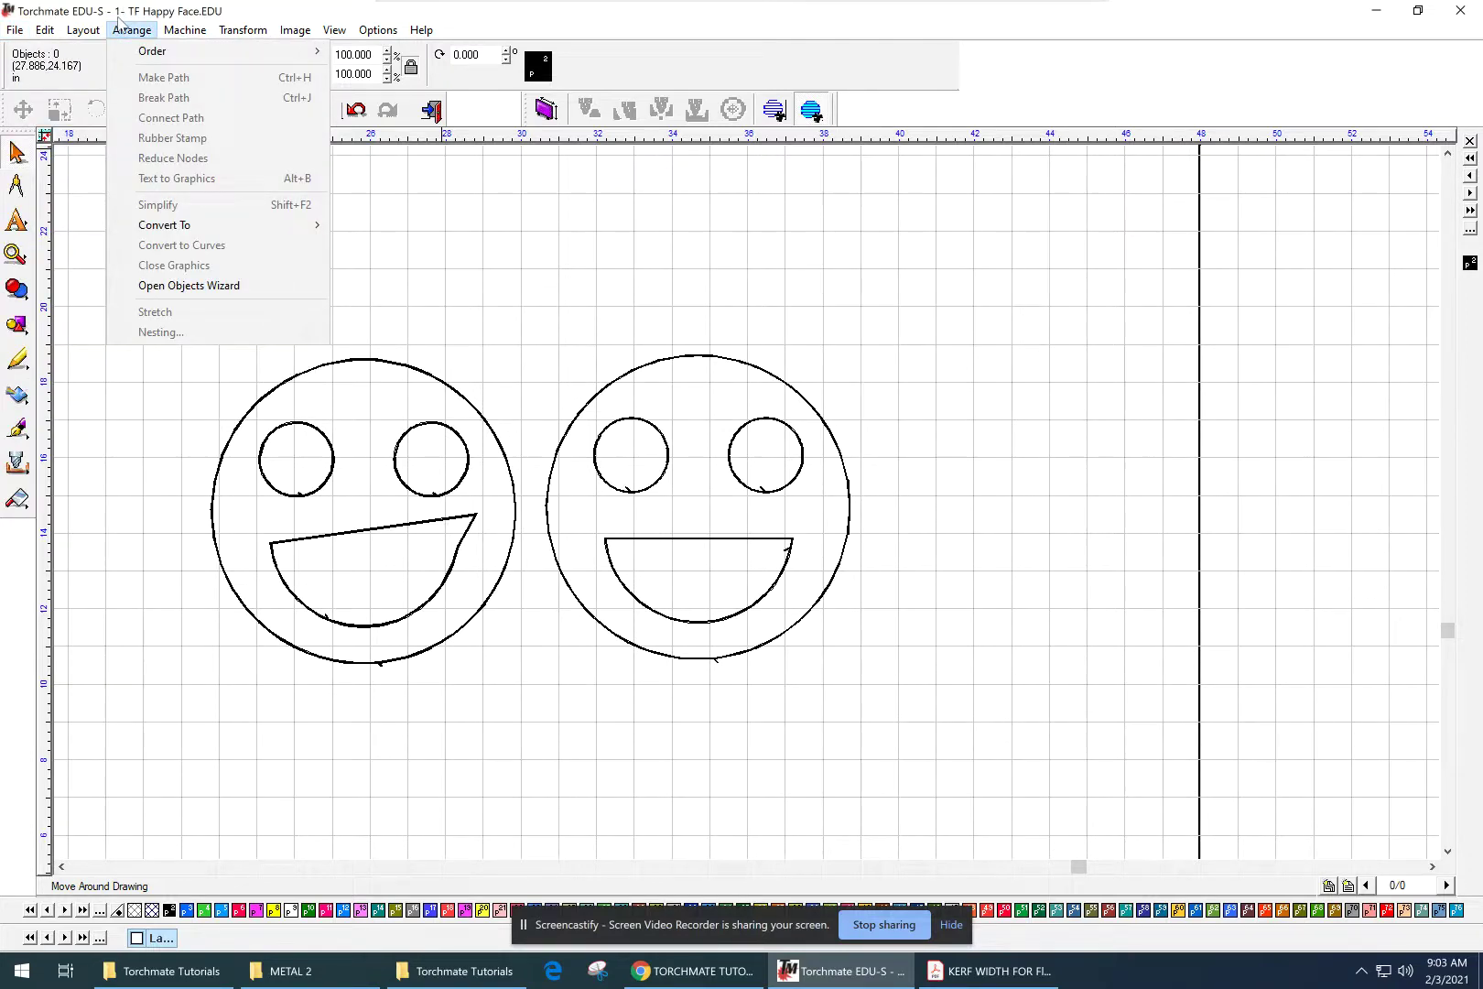
pyautogui.click(522, 241)
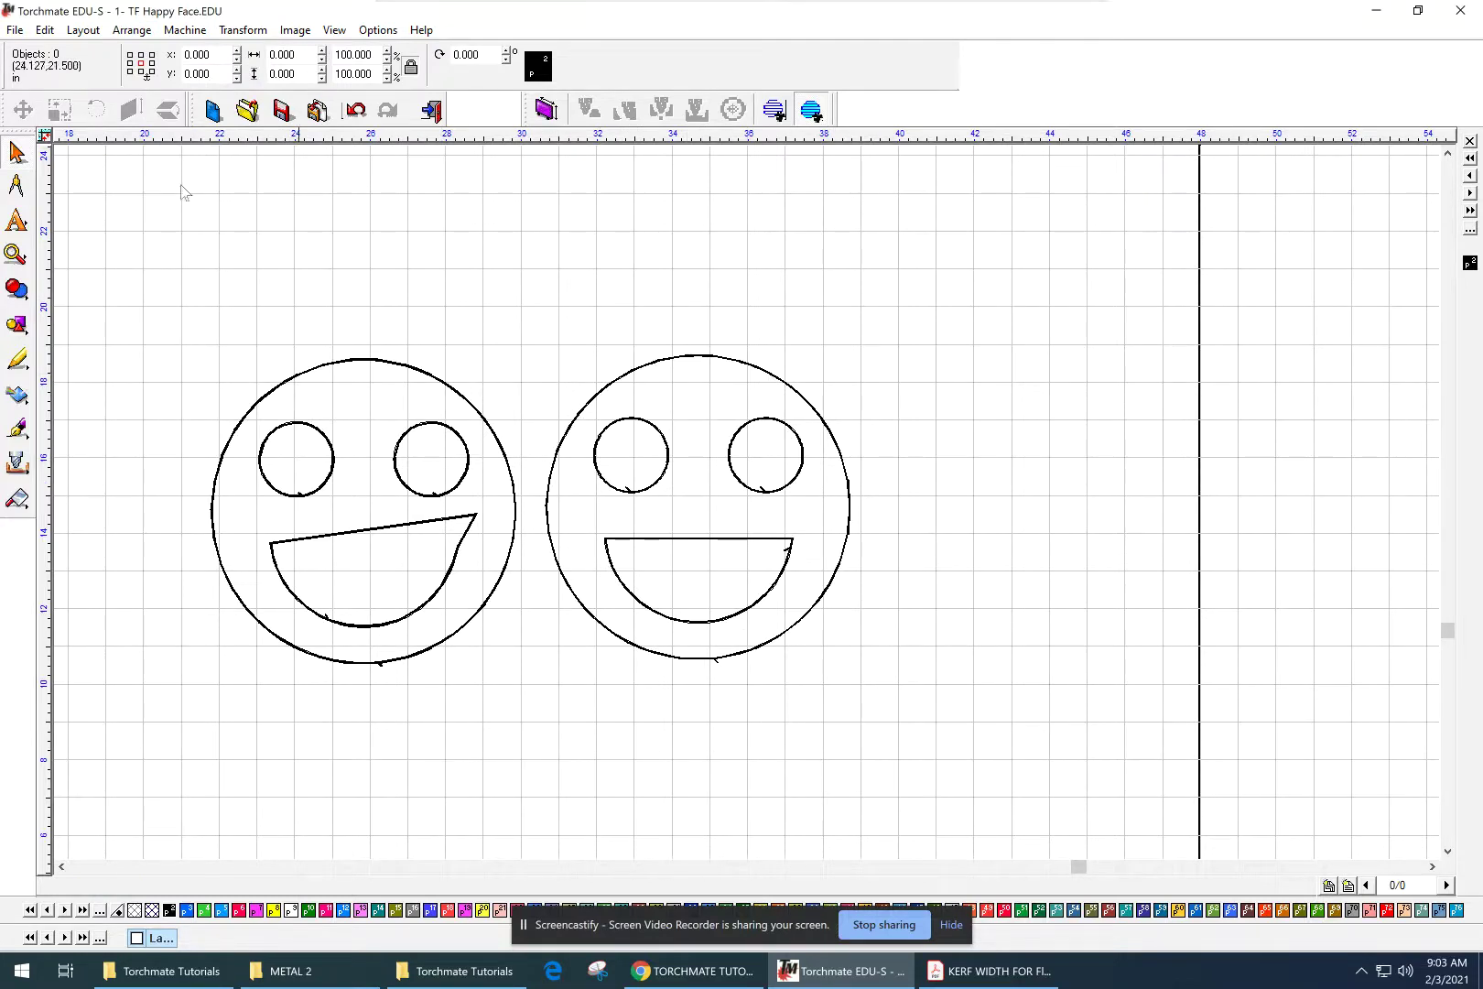
# - Save the drawing in the METAL 2 folder as 6-TF_ToolPath, checking the required name in the TORCHMATE TUTORIAL #6 document in Chrome
pyautogui.click(14, 30)
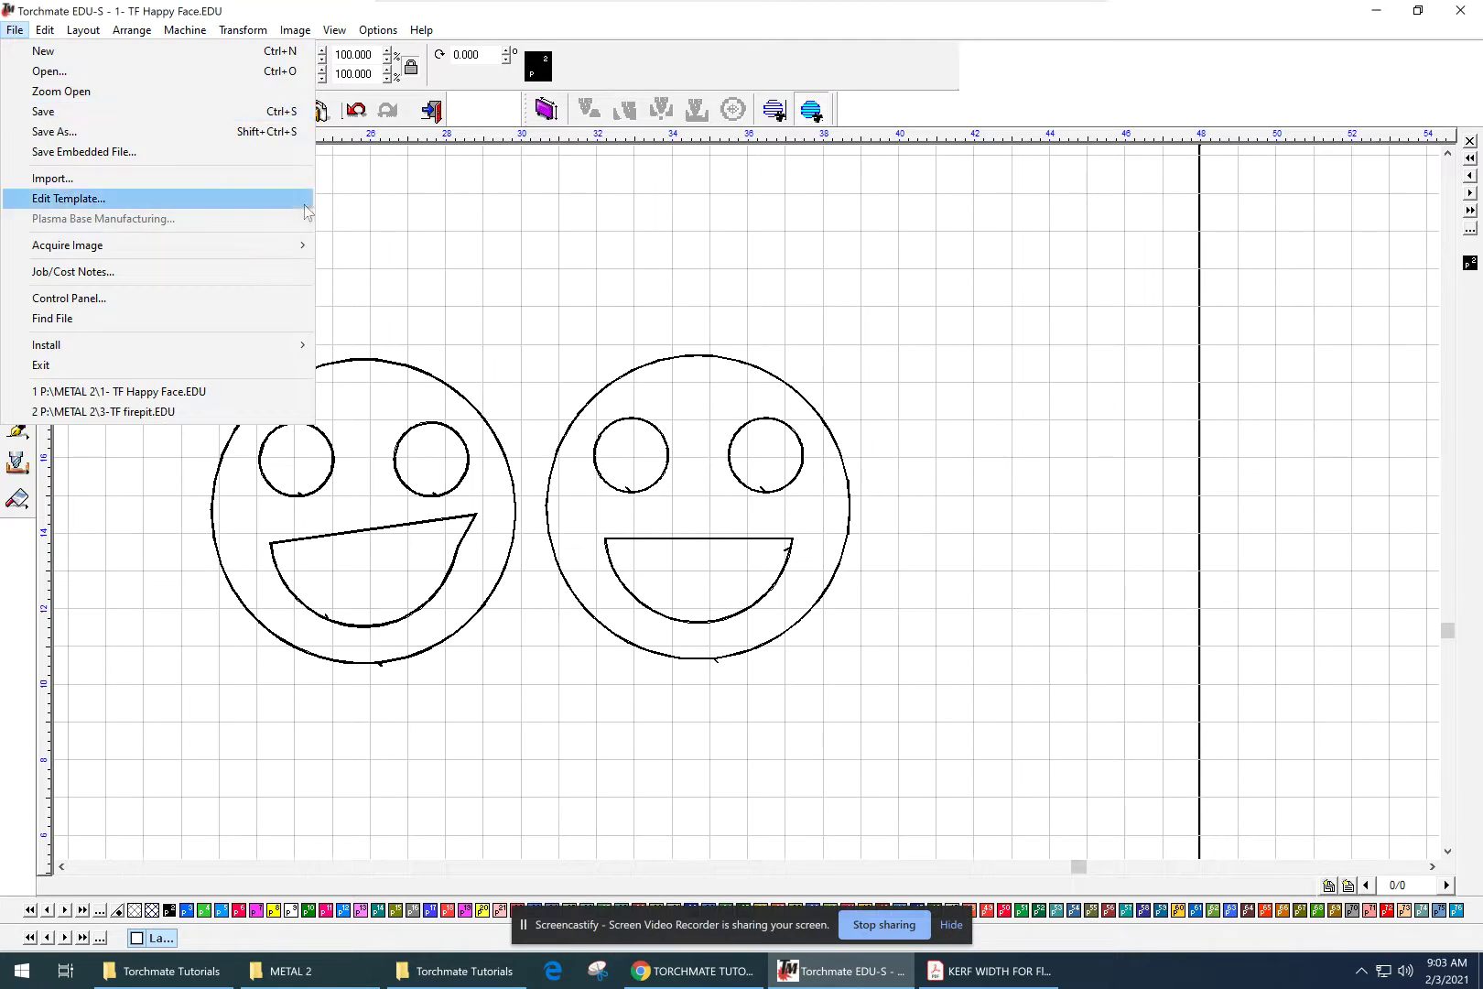
pyautogui.moveTo(169, 30)
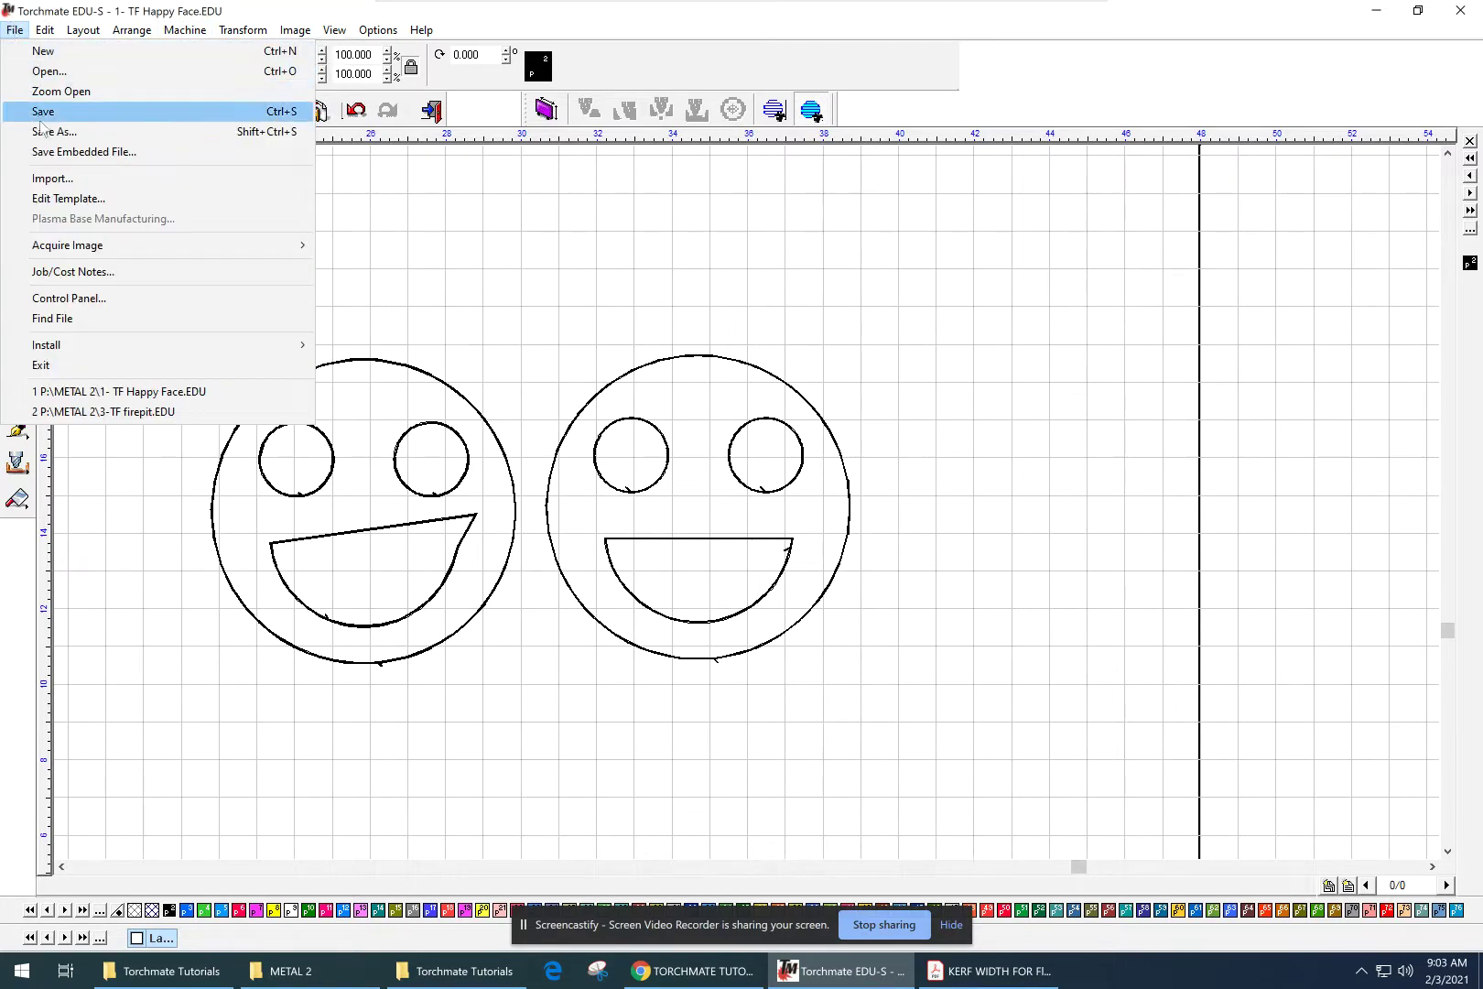
pyautogui.click(44, 135)
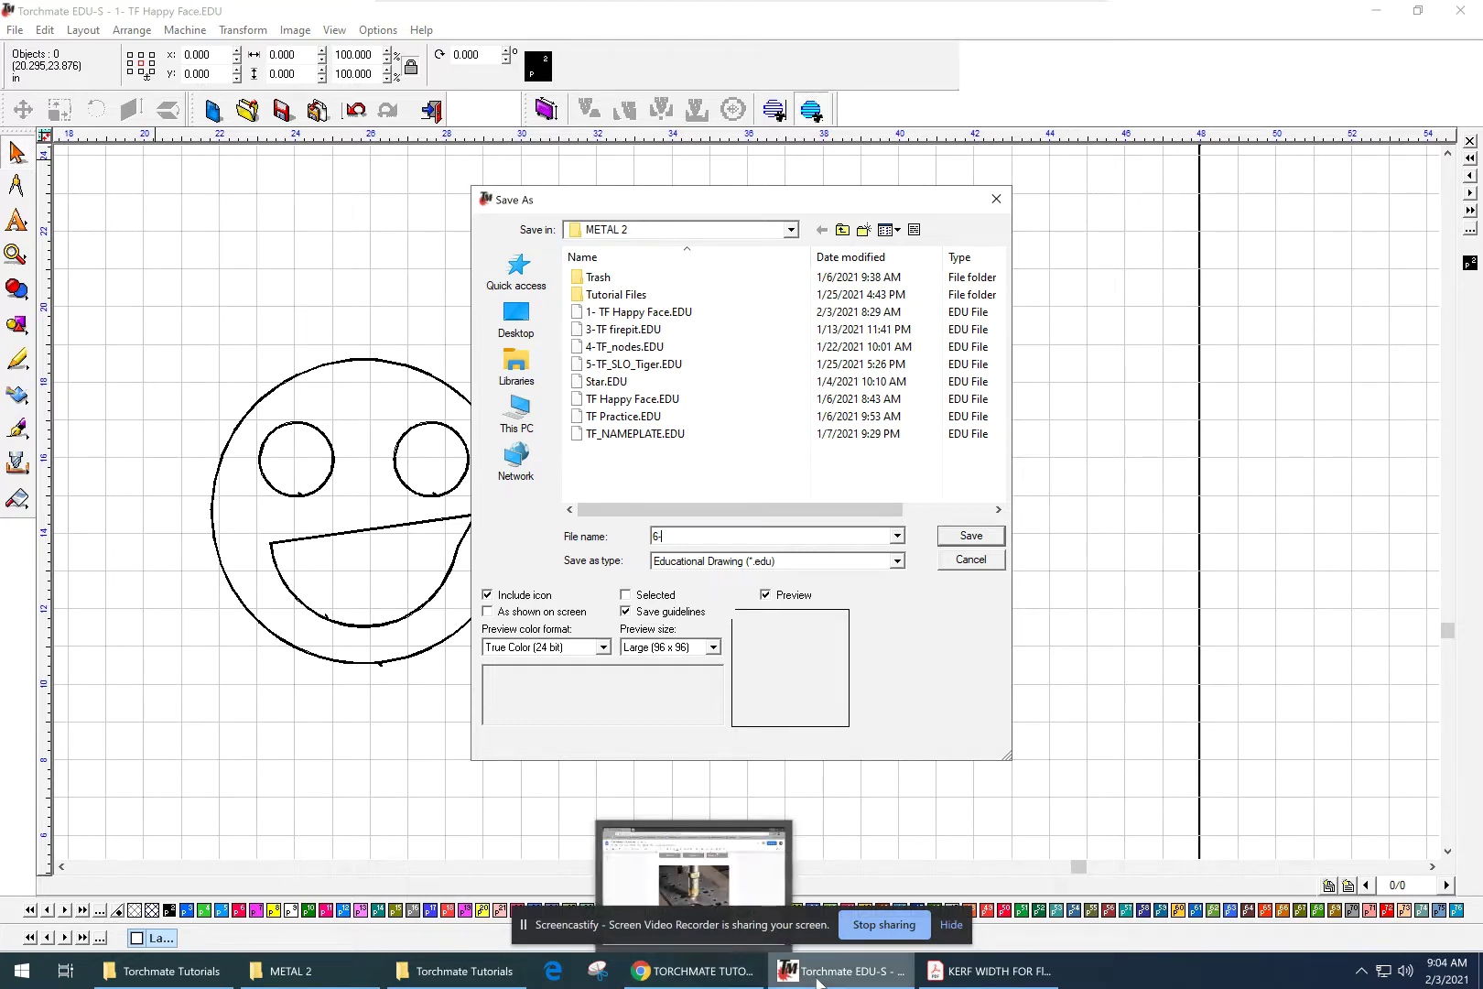
pyautogui.click(738, 977)
pyautogui.middleClick(759, 513)
pyautogui.scroll(15, 766, 528)
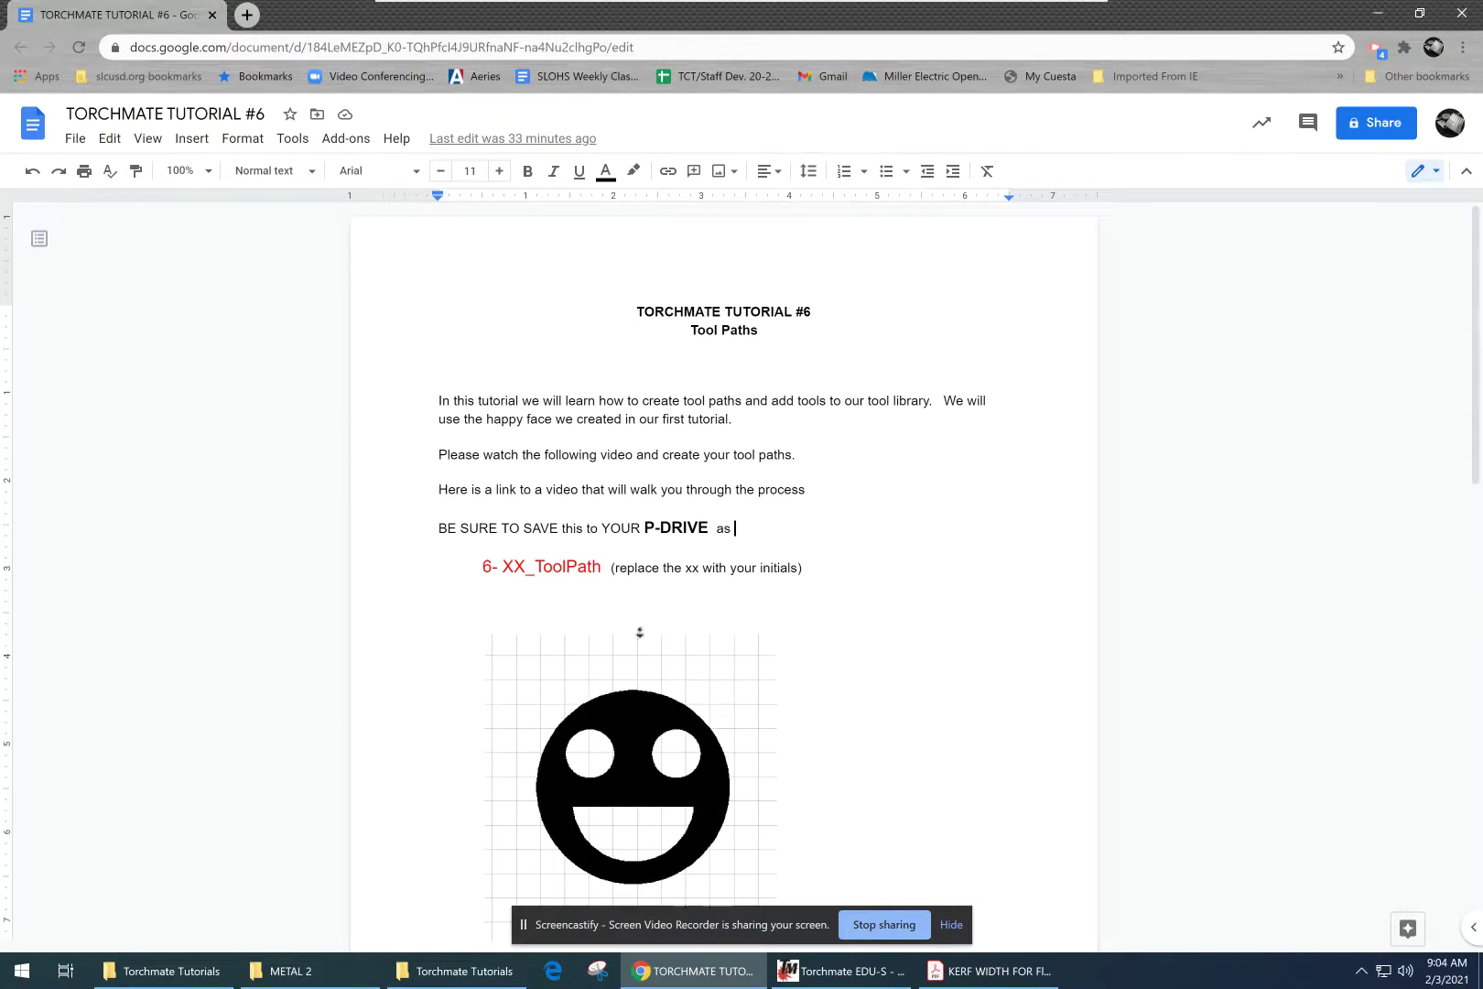
pyautogui.scroll(-1, 678, 606)
pyautogui.scroll(-15, 678, 640)
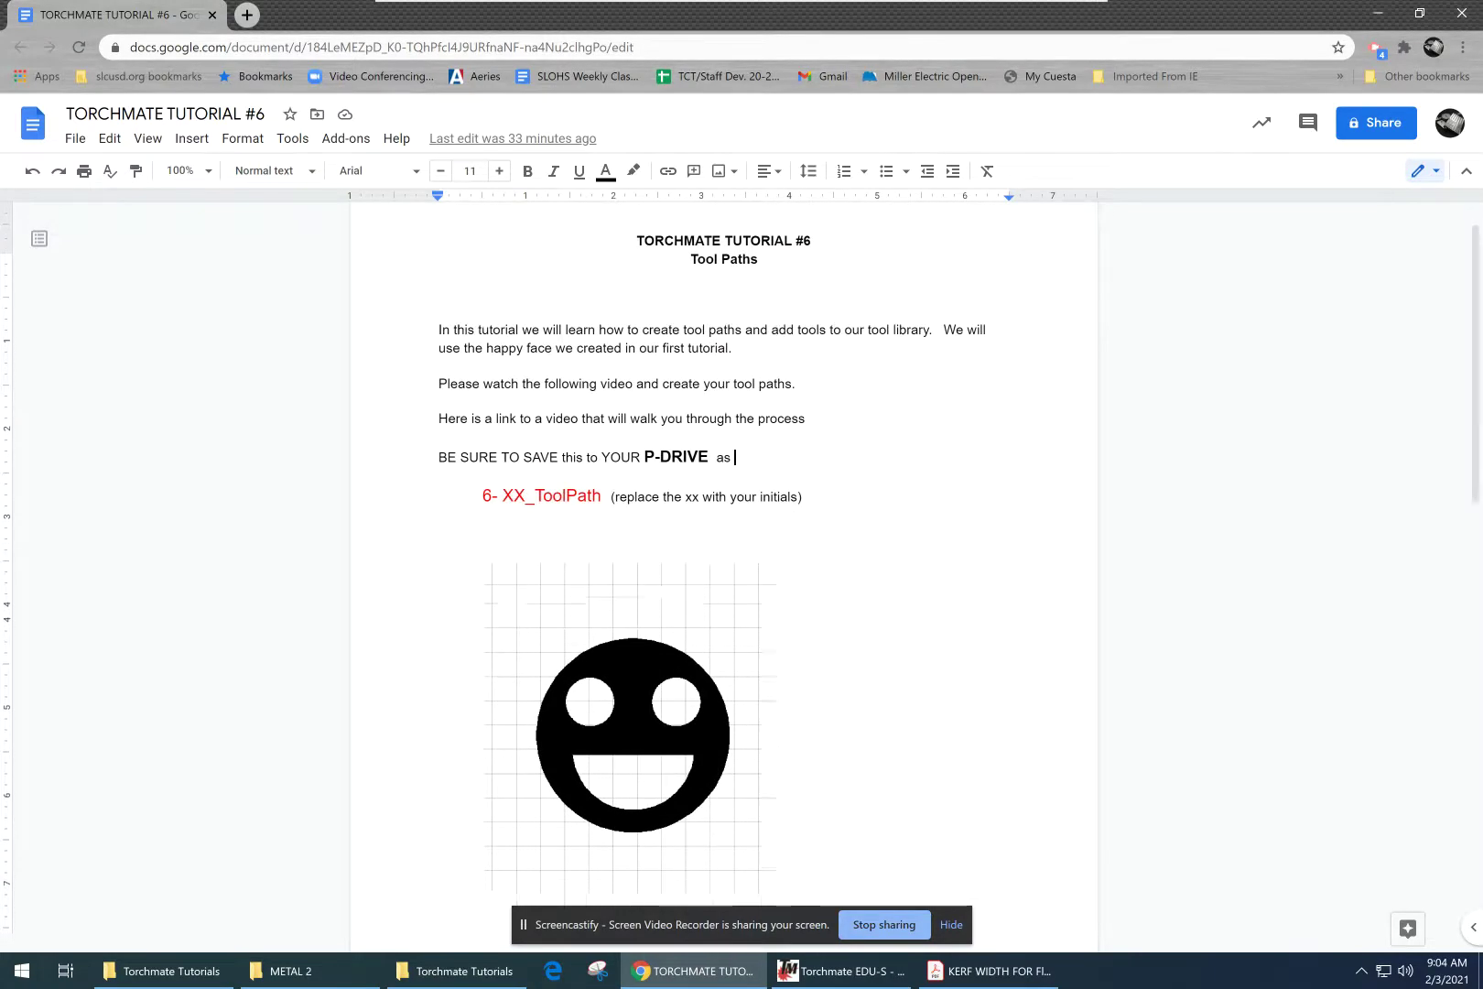
pyautogui.click(835, 975)
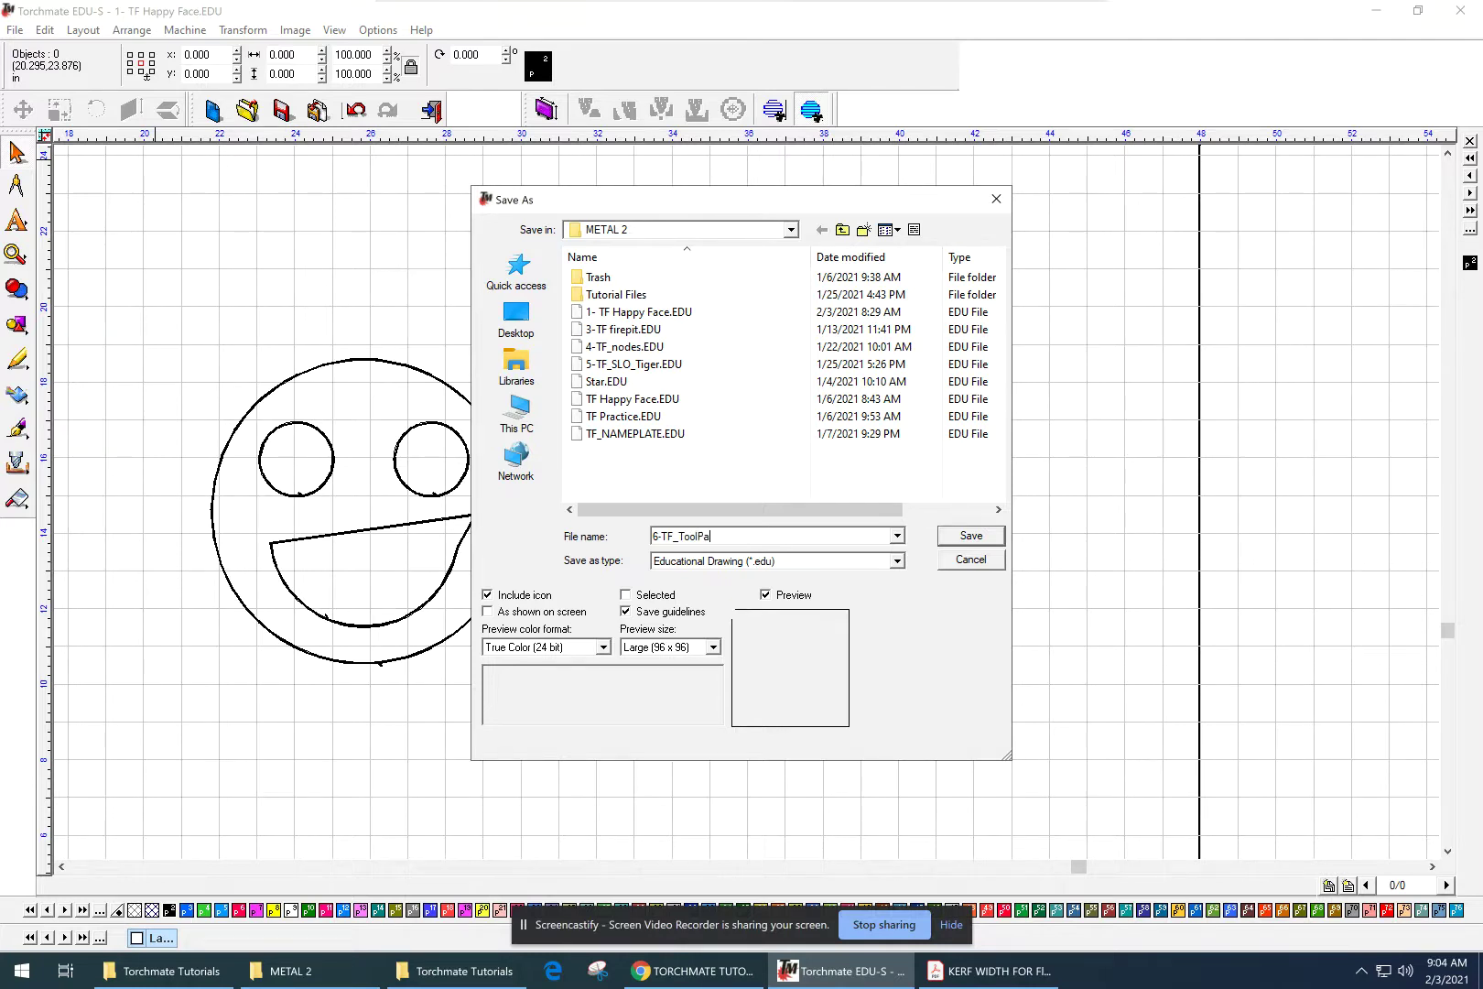
pyautogui.click(964, 541)
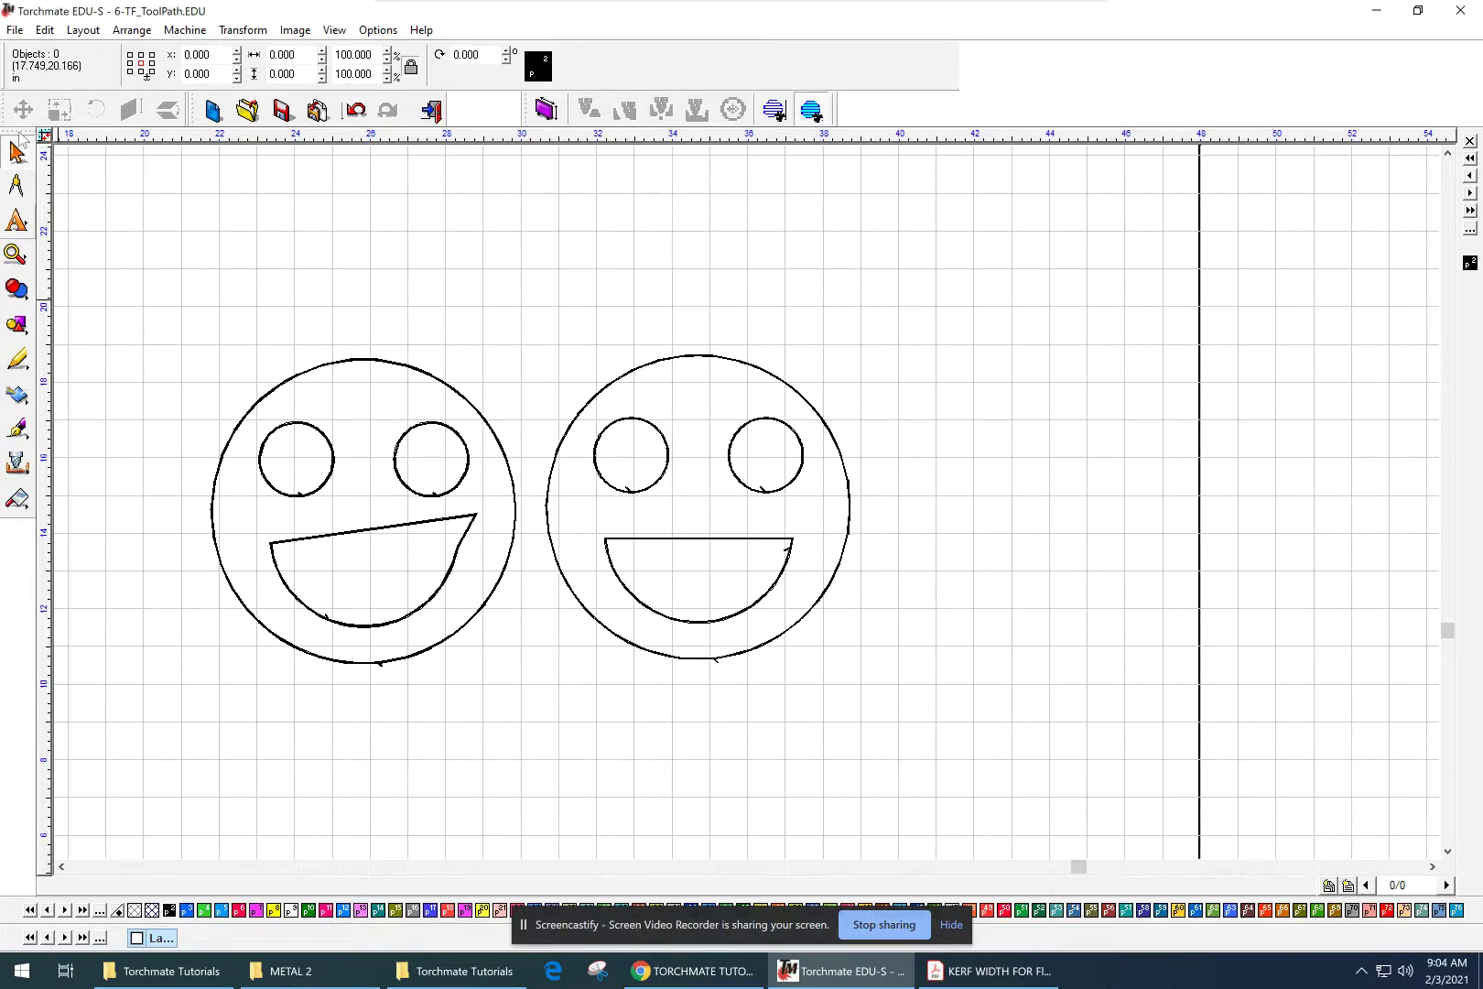
# - Preview 1- TF Happy Face.EDU and 6-TF_ToolPath.EDU in the METAL 2 folder without opening either file
pyautogui.click(15, 30)
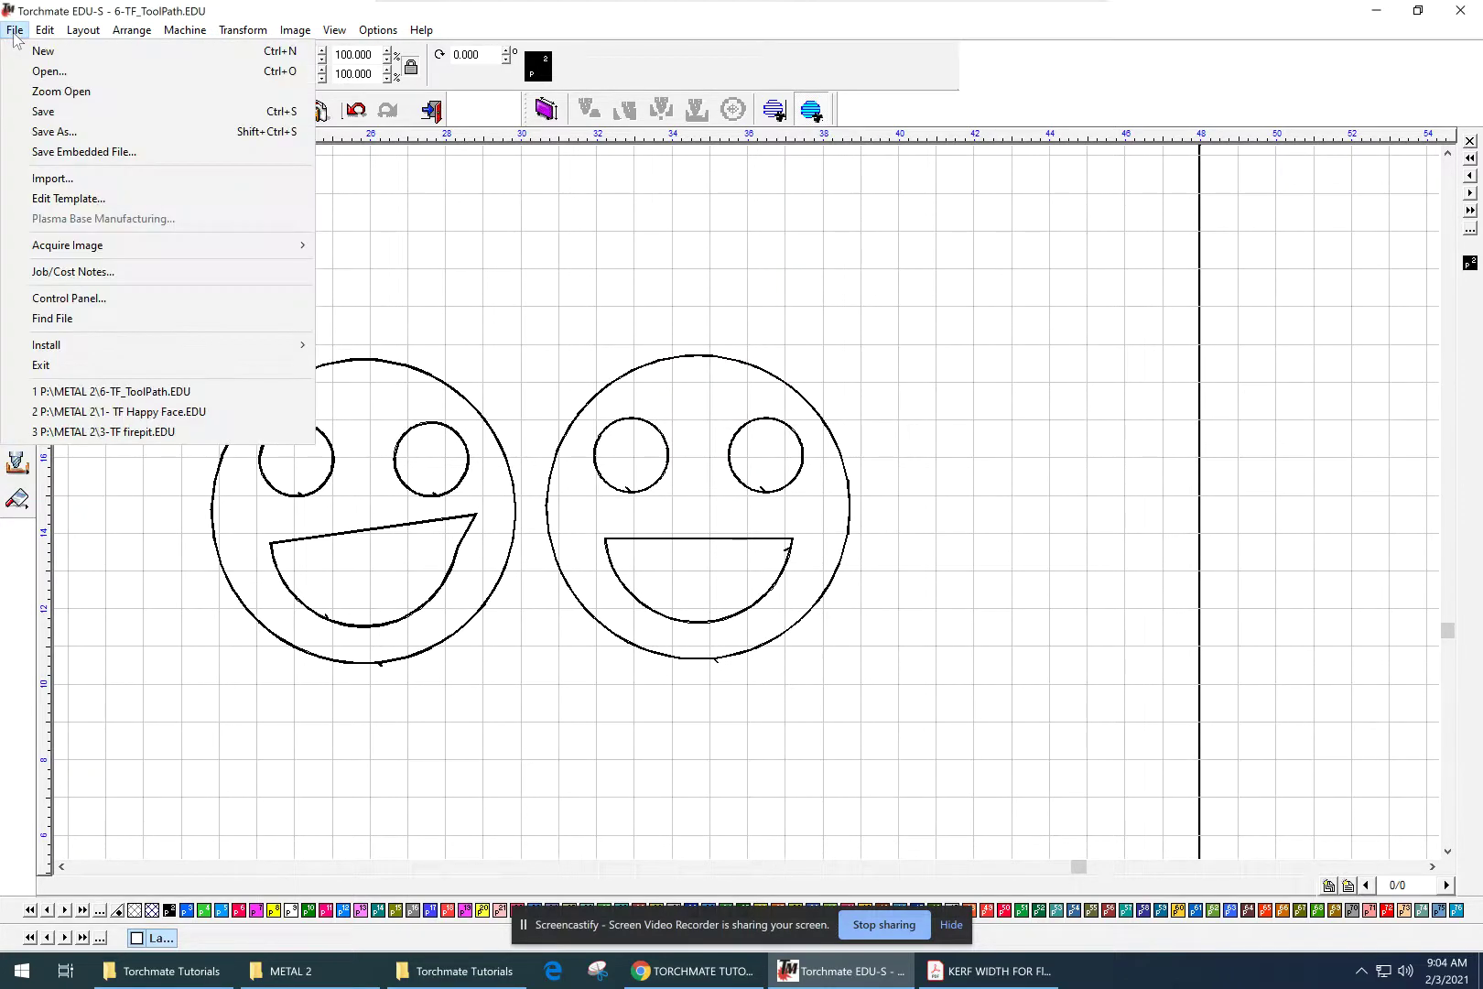
pyautogui.click(48, 71)
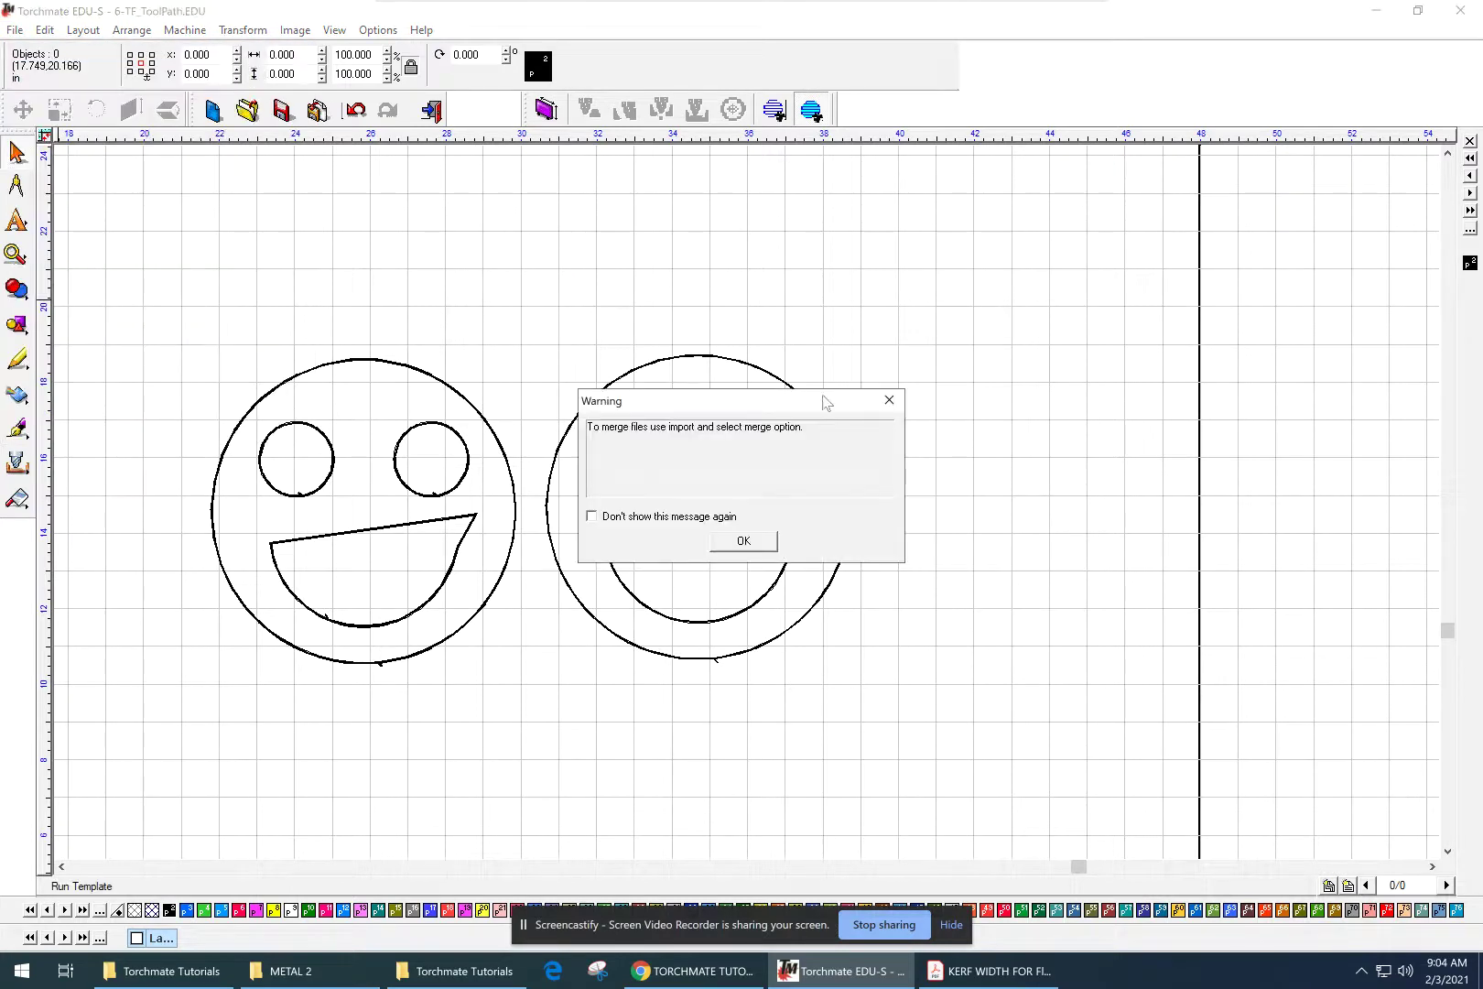
pyautogui.click(743, 541)
pyautogui.click(728, 312)
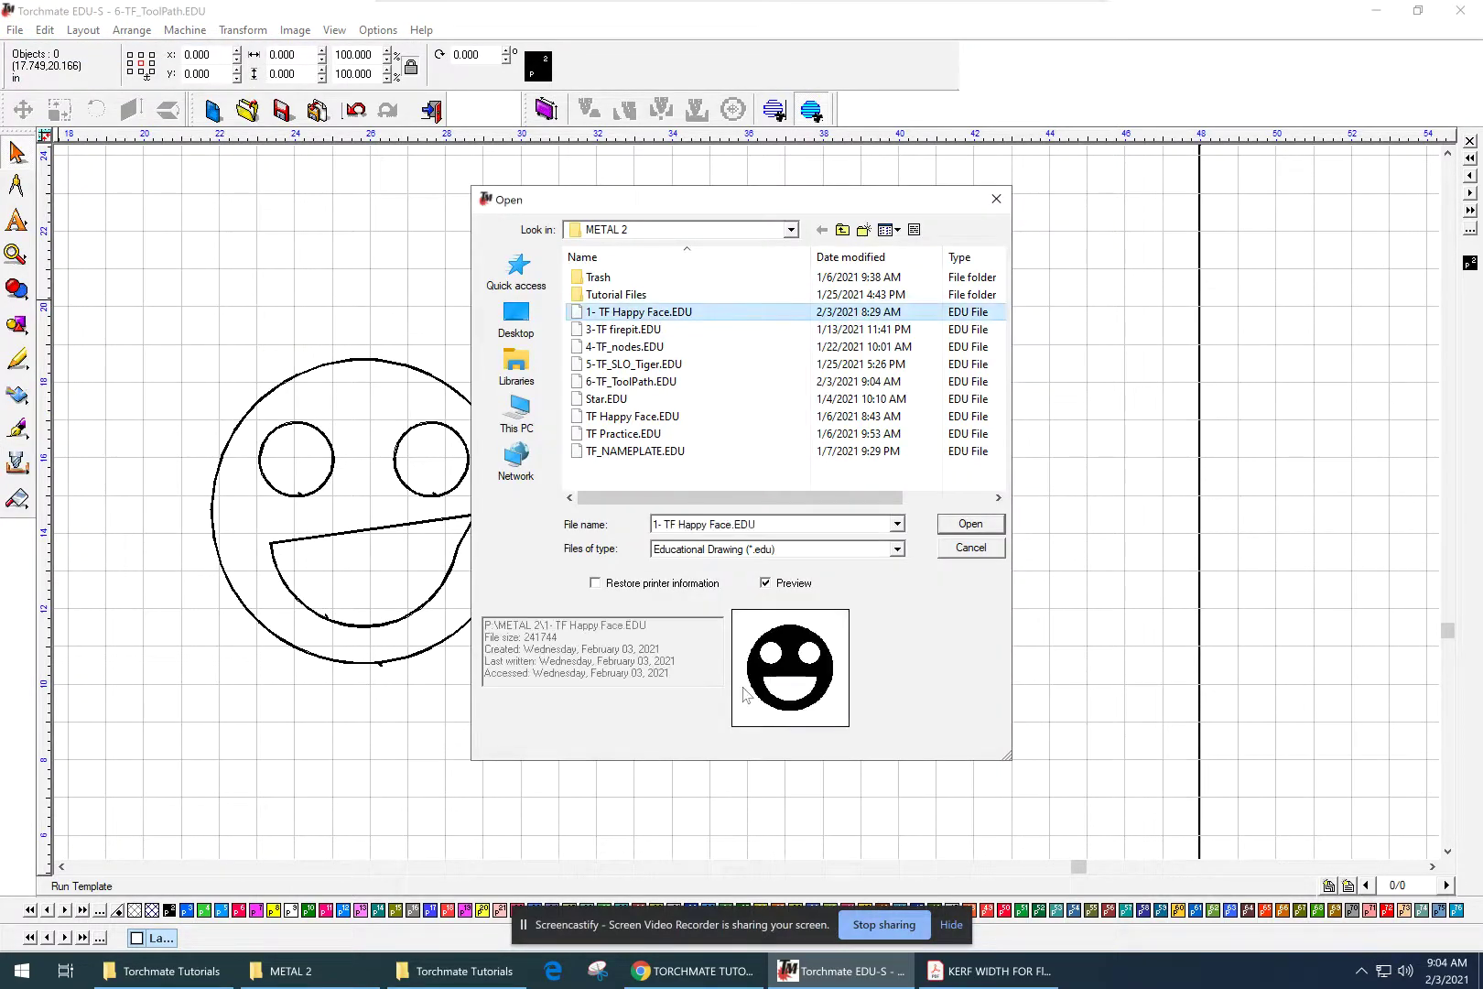
pyautogui.click(652, 380)
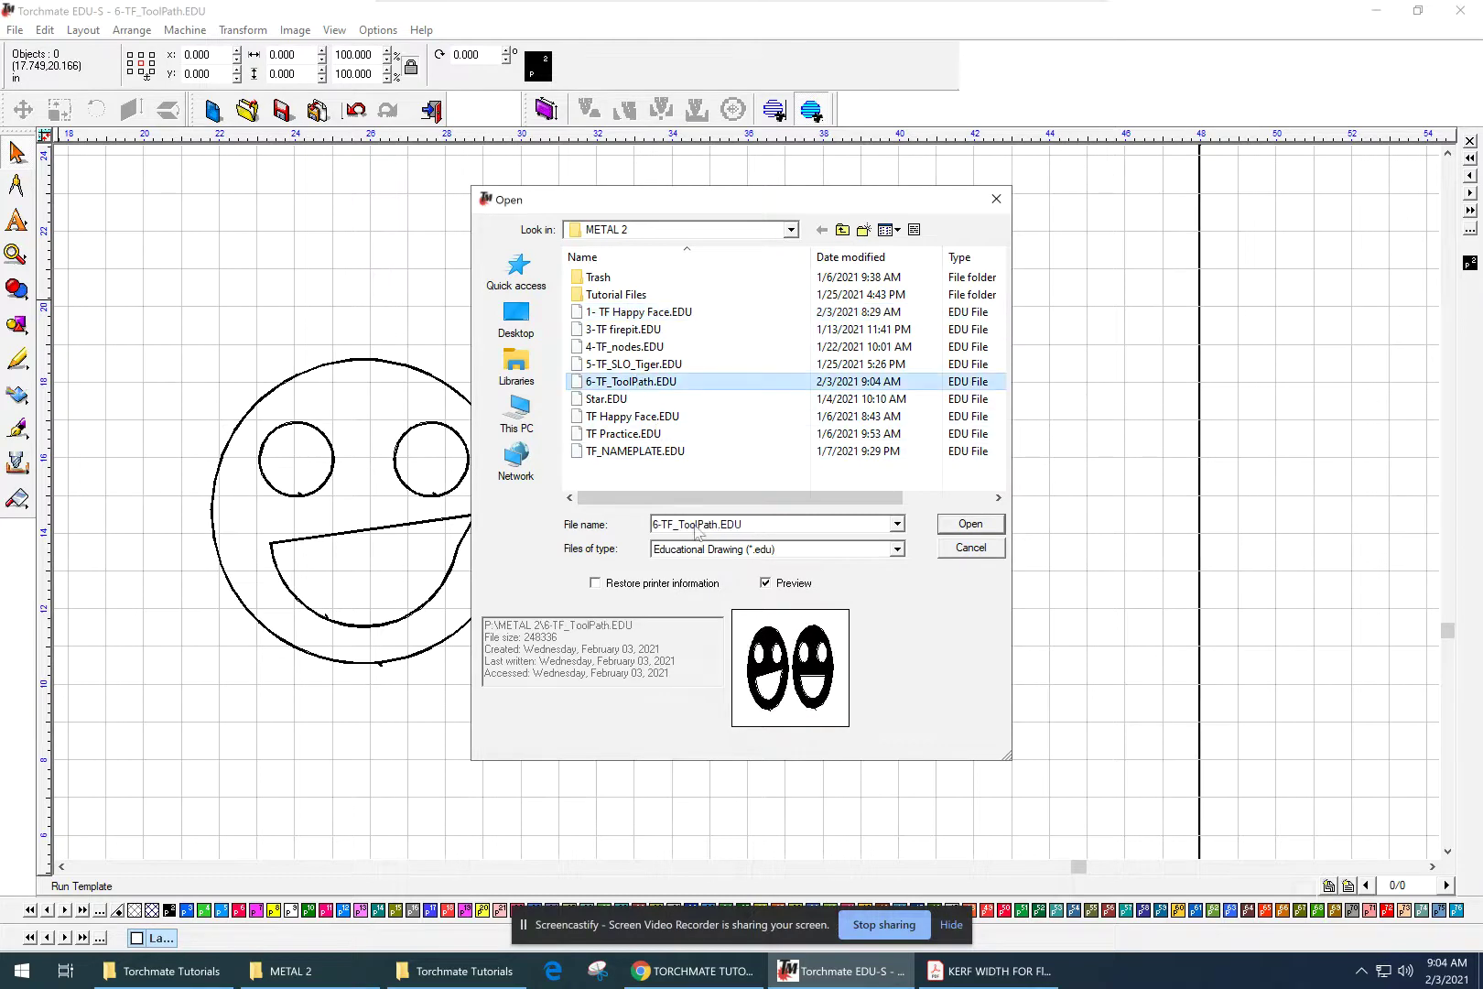
pyautogui.click(971, 547)
pyautogui.scroll(-2, 832, 426)
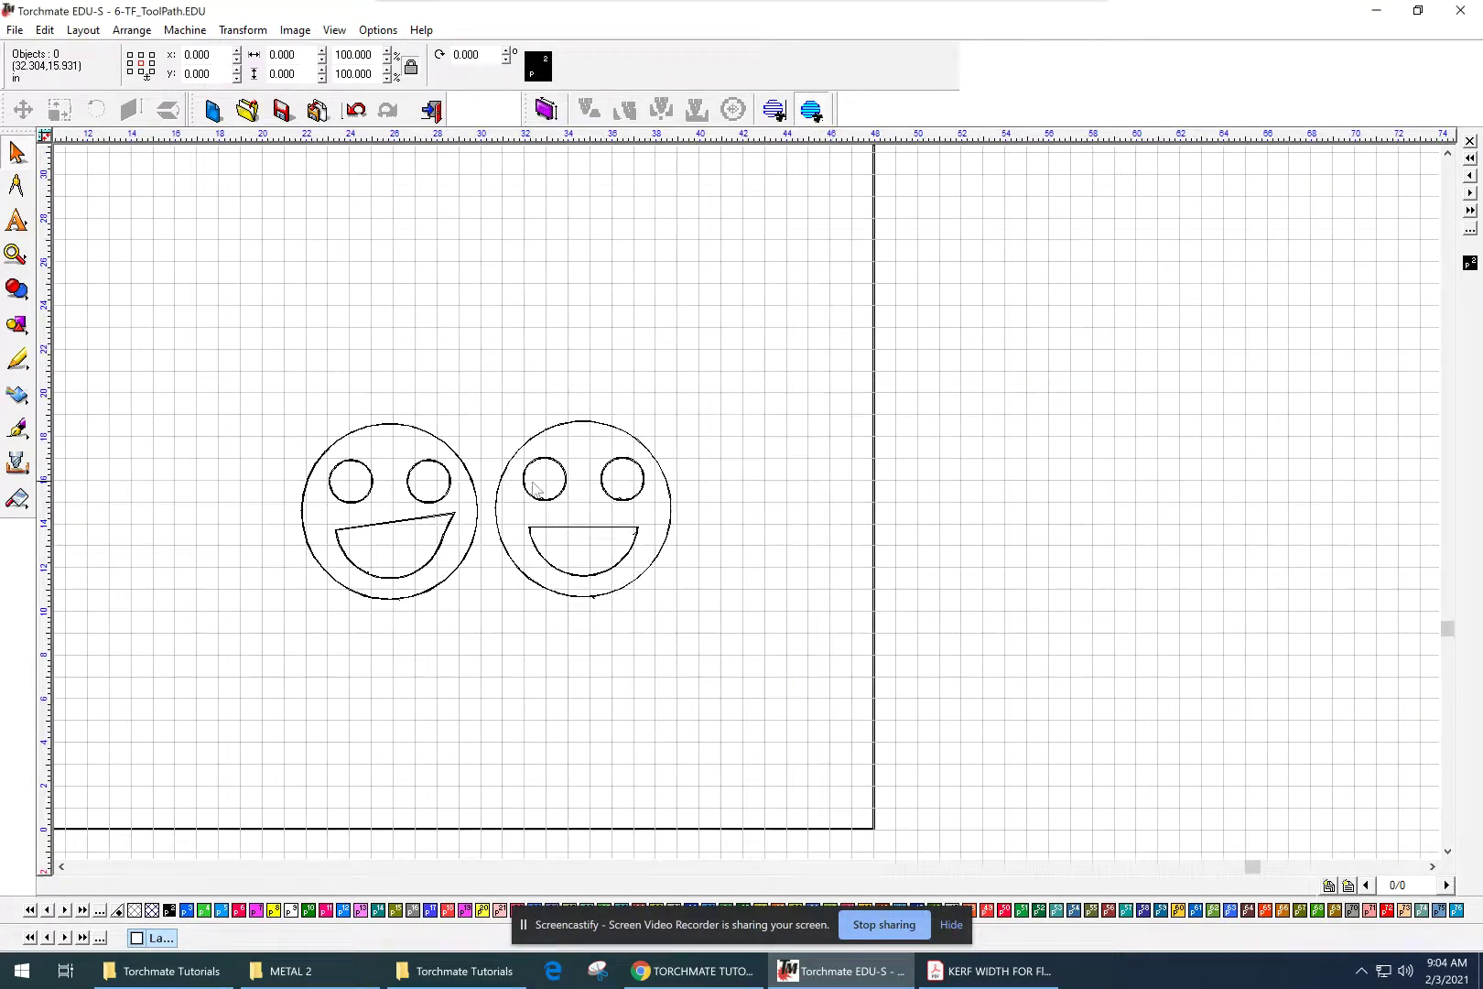
# - Close the 6-TF_ToolPath drawing, clear the other windows from the desktop, and restart Torchmate EDU-S with a blank drawing
pyautogui.scroll(-2, 526, 478)
pyautogui.moveTo(517, 470); pyautogui.dragTo(506, 555, button='middle')
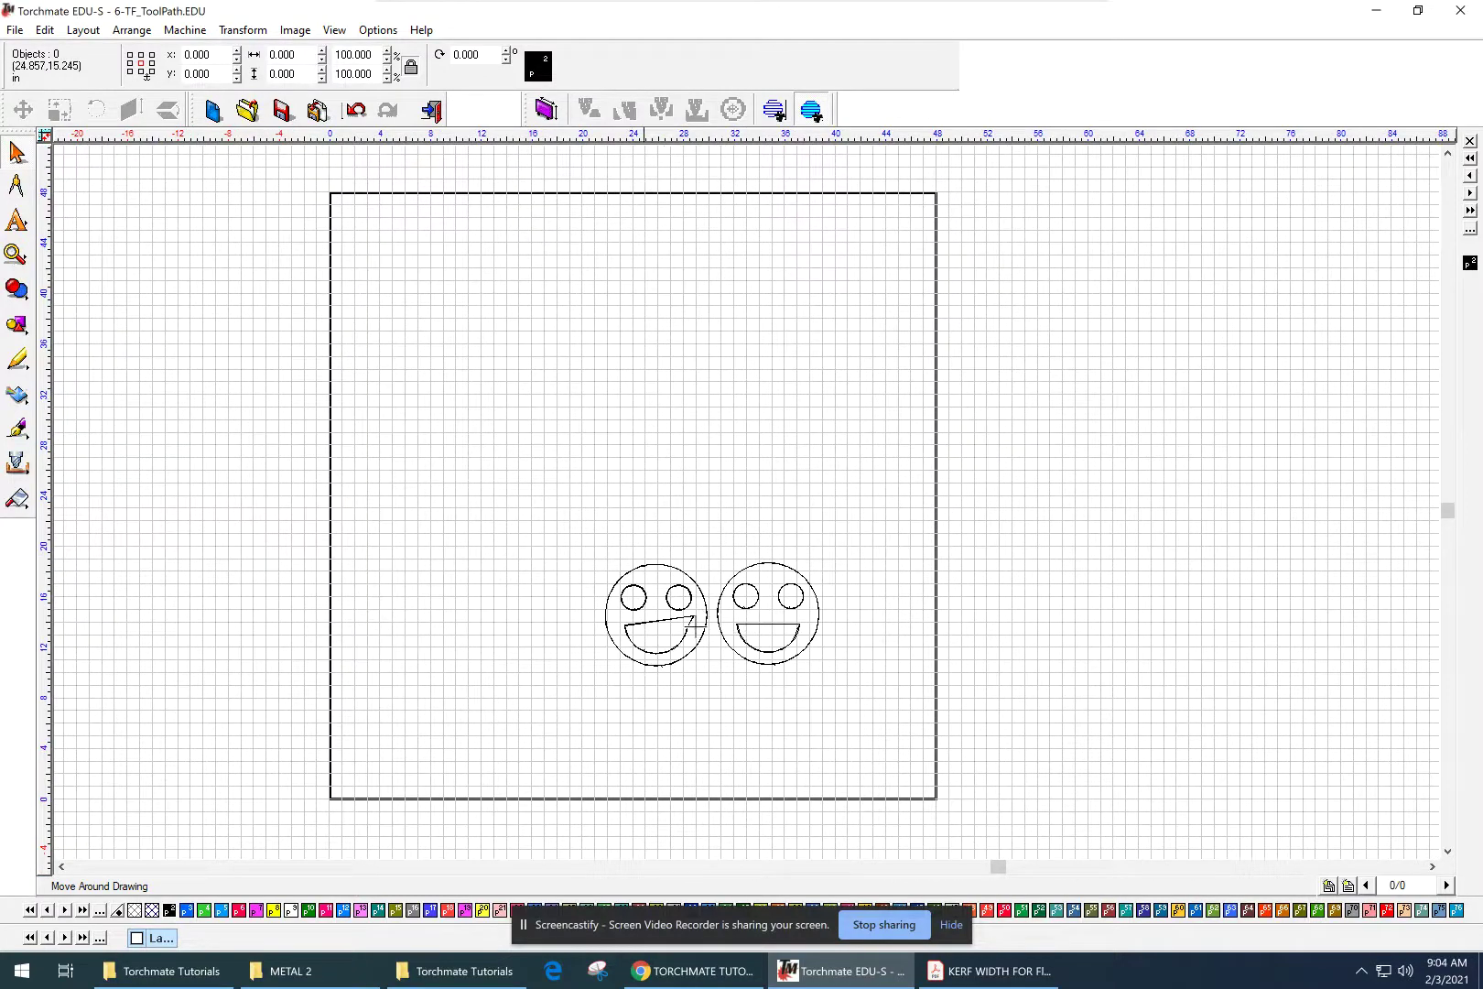
pyautogui.scroll(4, 746, 501)
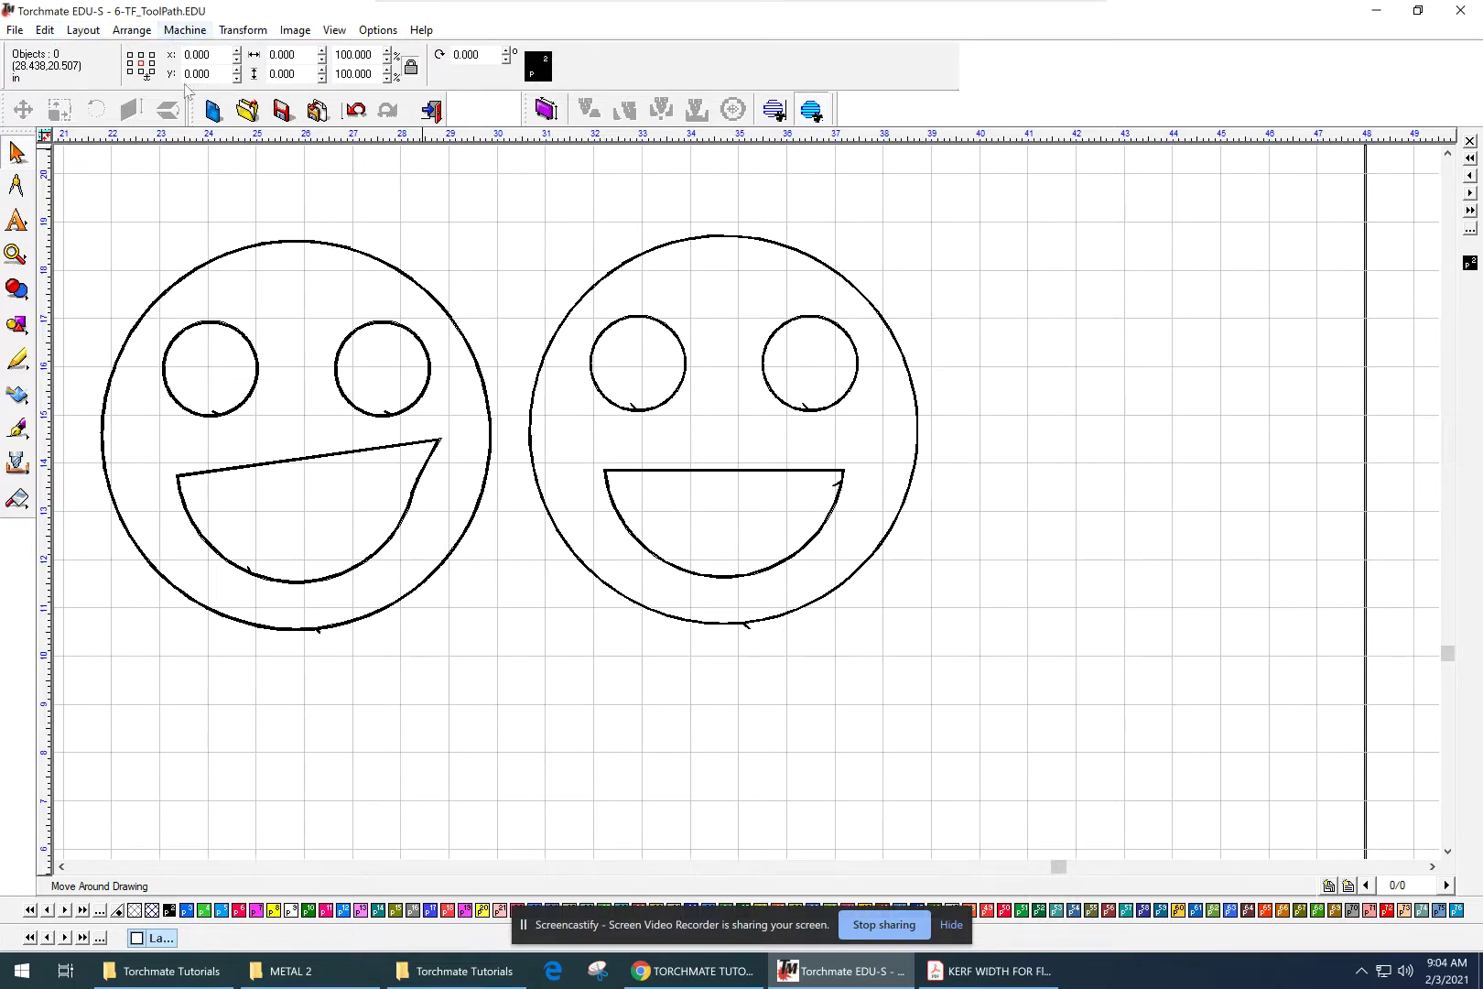
pyautogui.click(1460, 11)
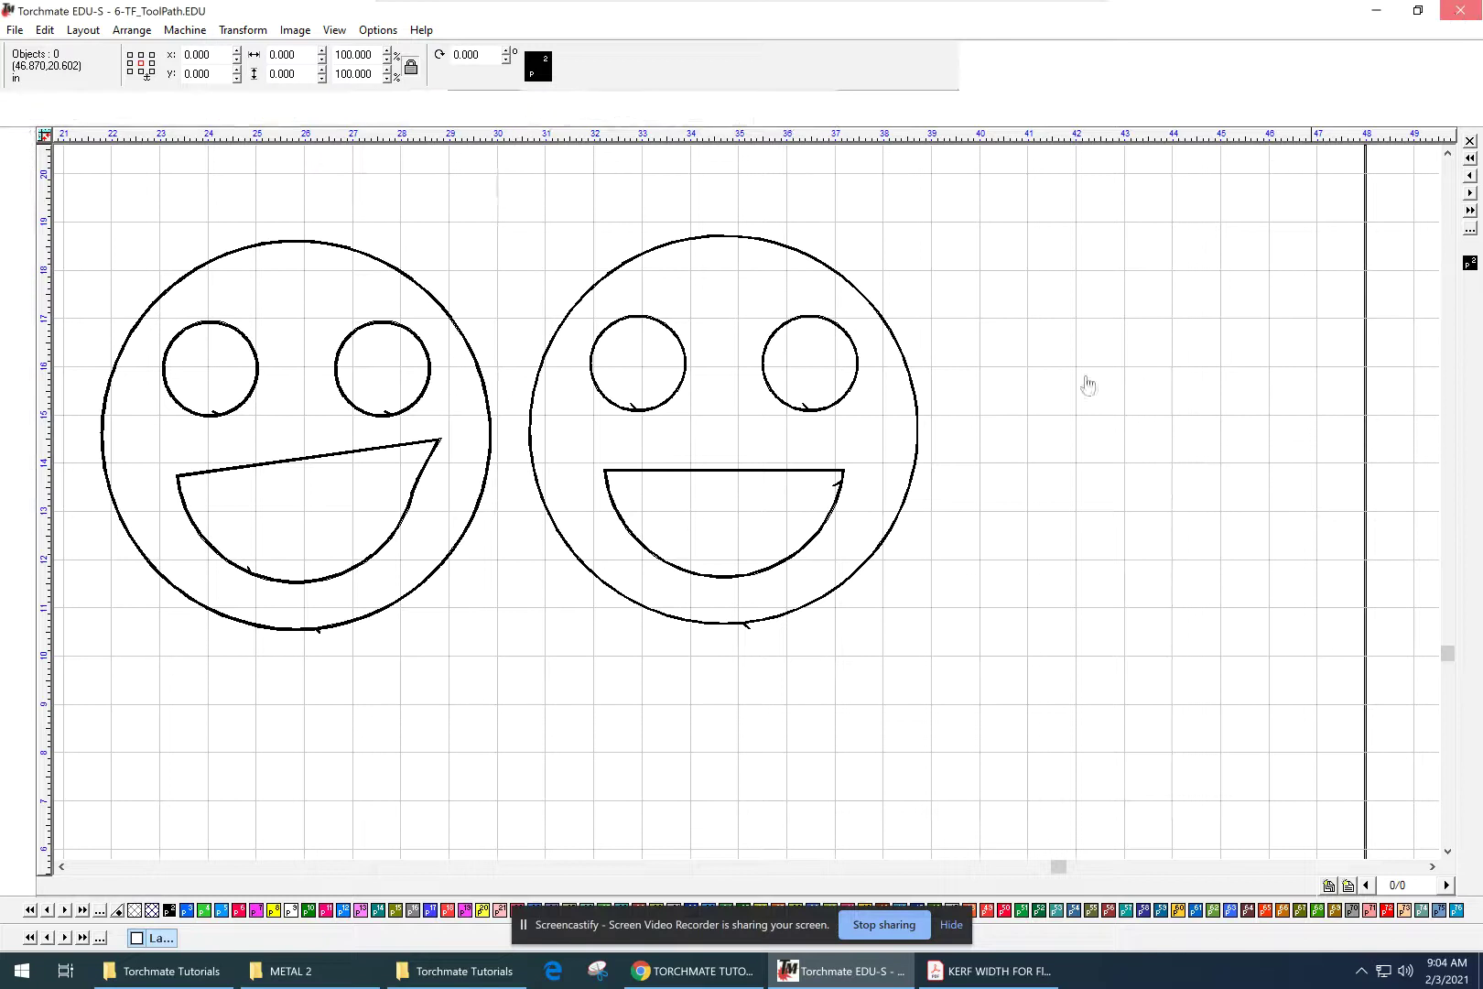
pyautogui.click(1377, 13)
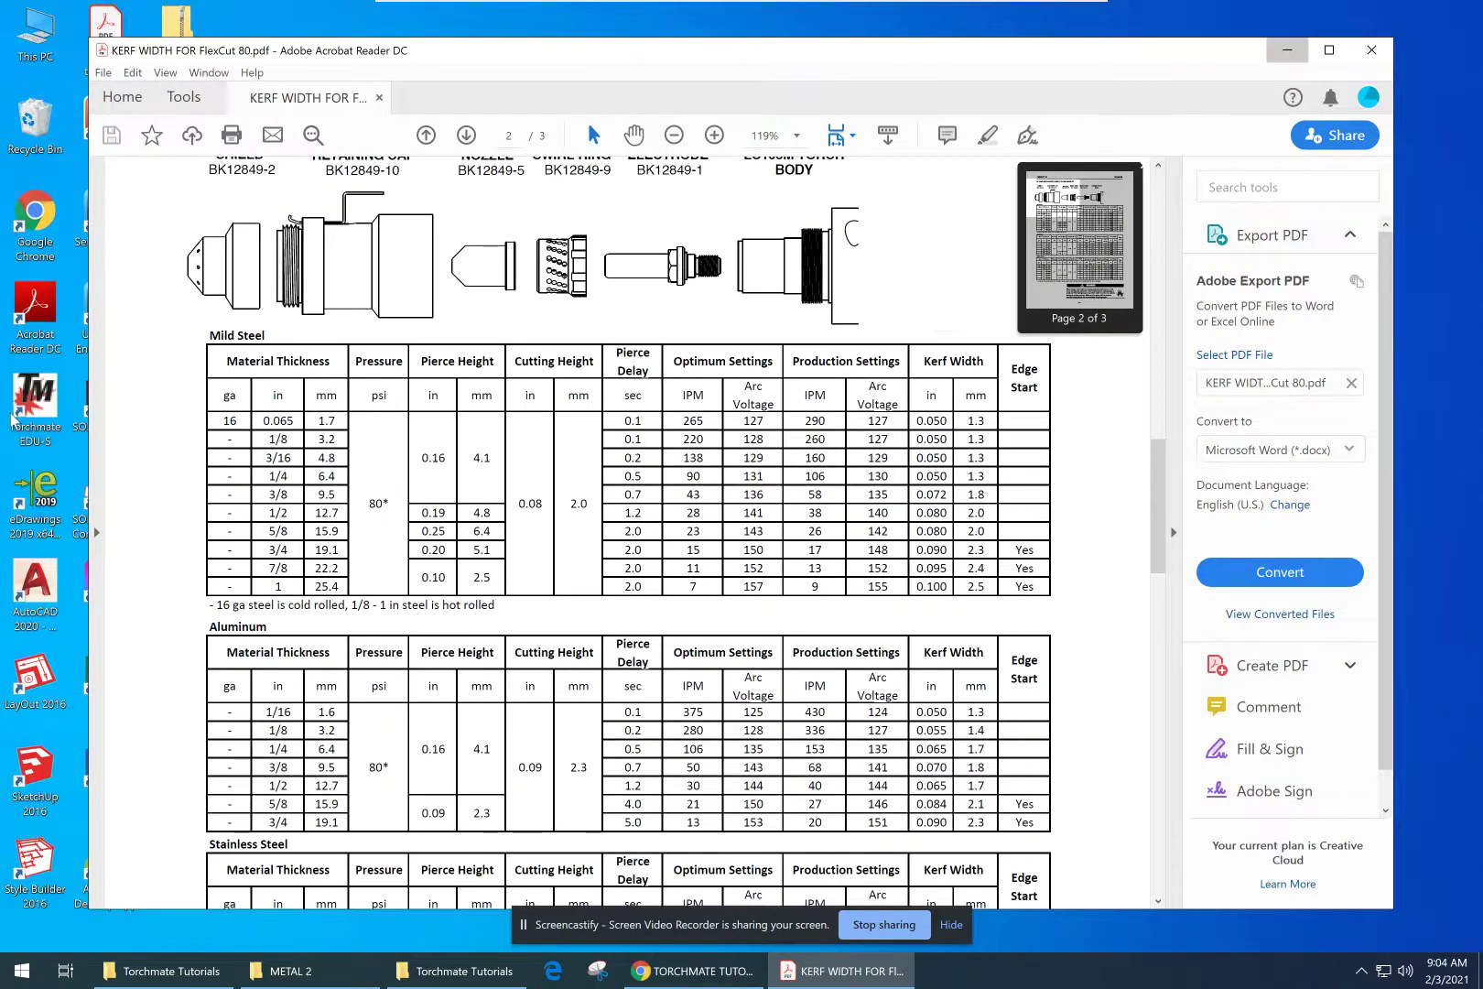
pyautogui.click(1287, 50)
pyautogui.doubleClick(35, 403)
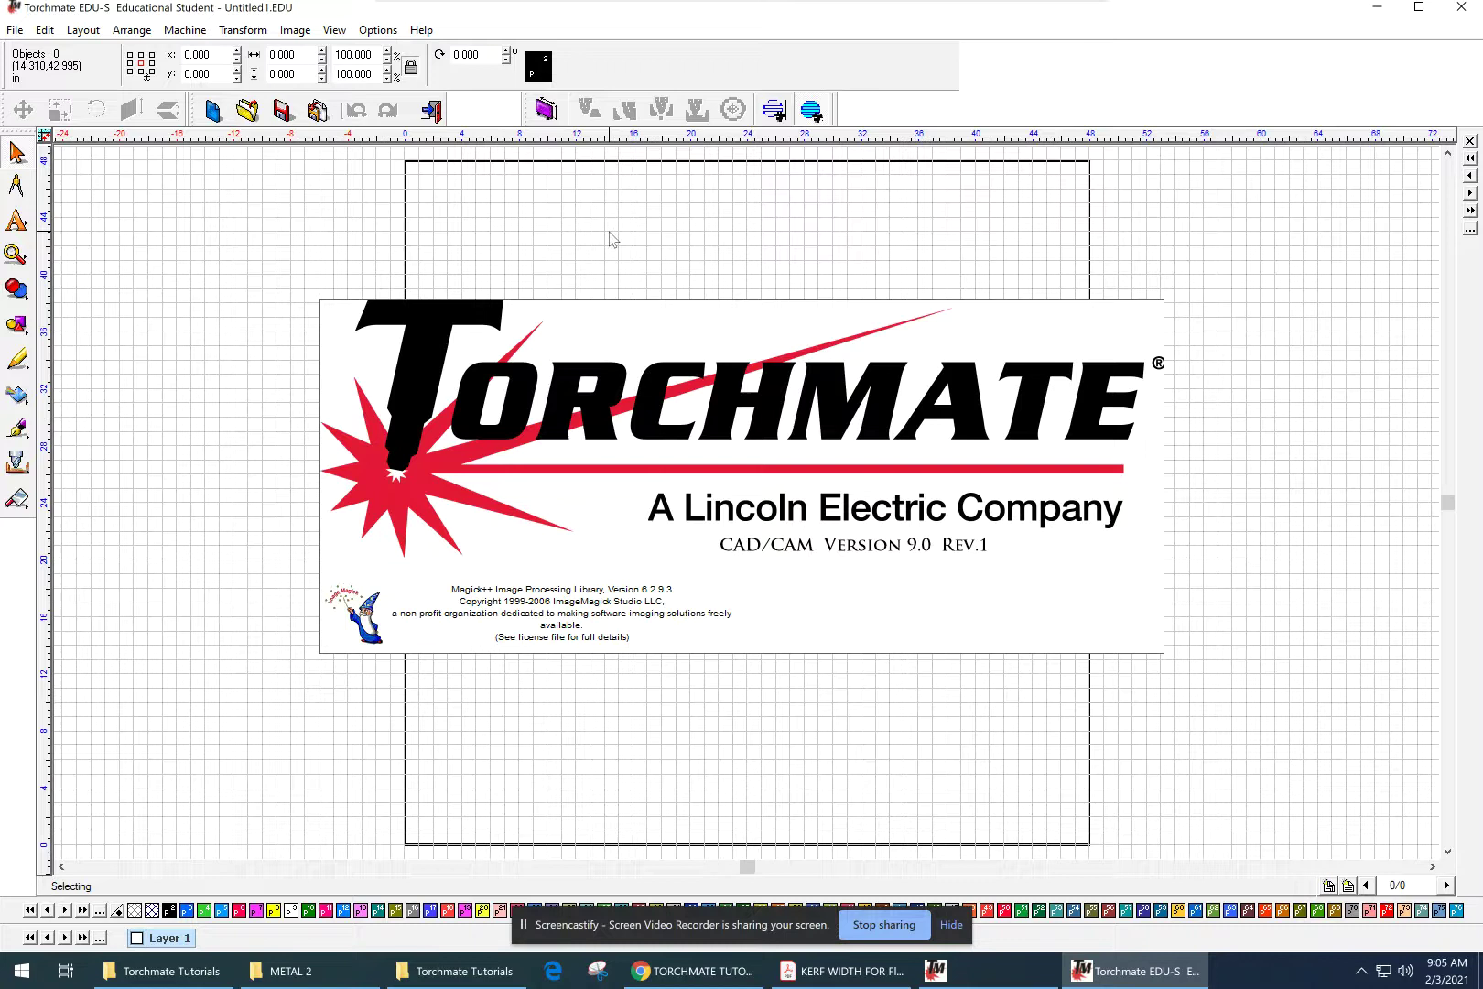
# - Draw a rectangle about 15.5 by 12.9 inches in the upper middle of the blank plate
pyautogui.click(17, 324)
pyautogui.click(144, 335)
pyautogui.moveTo(598, 322); pyautogui.dragTo(817, 507)
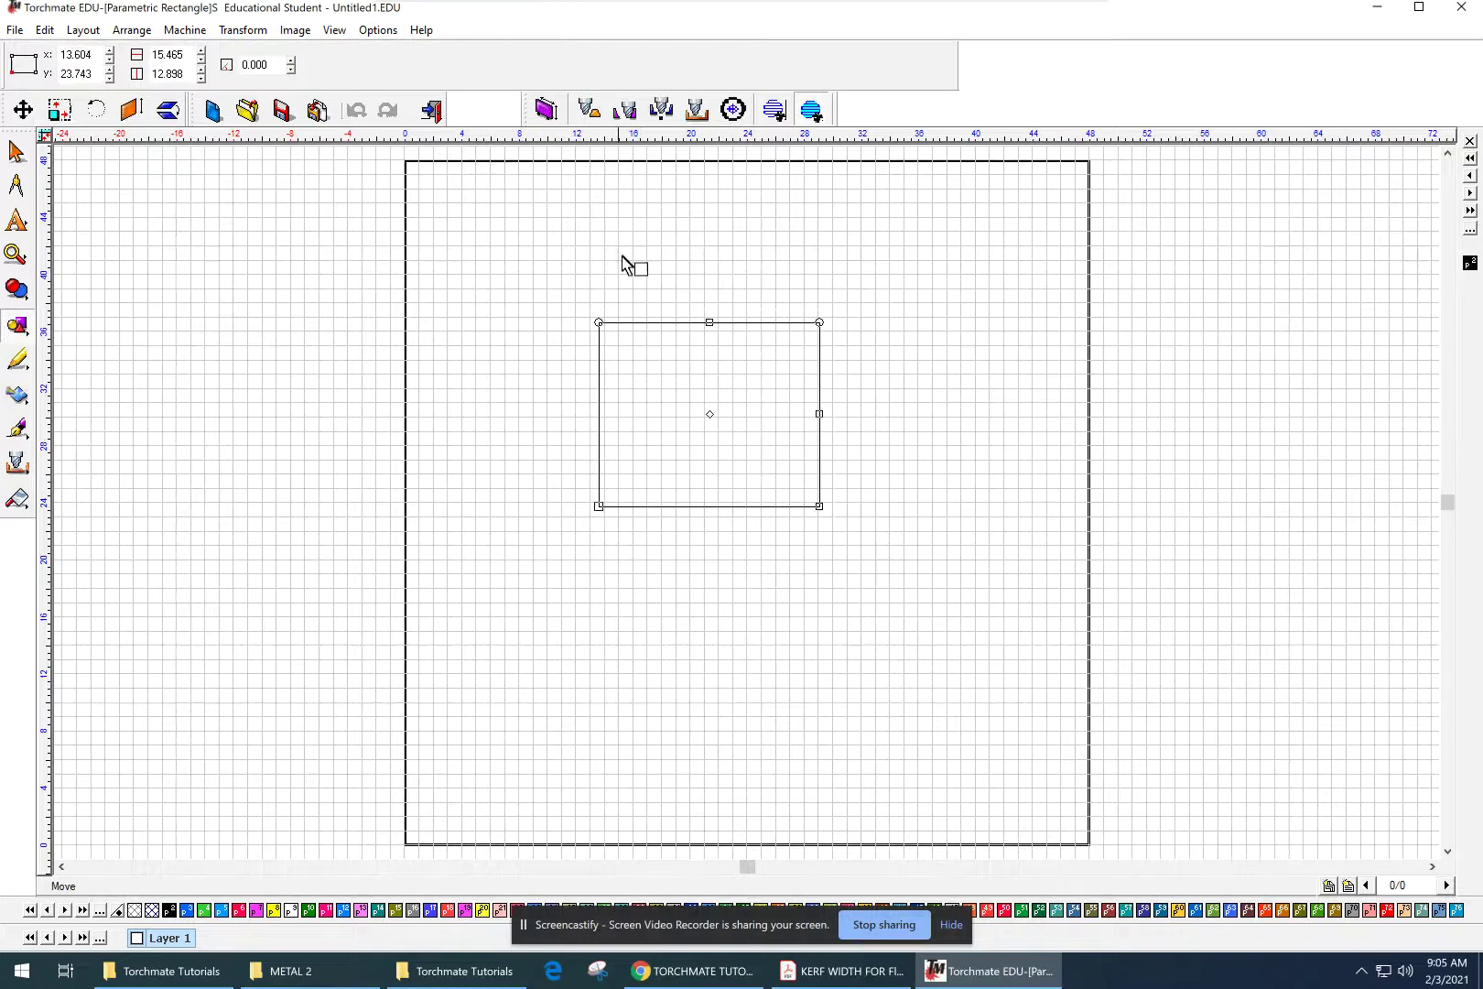
# - Check which tools the Basic Cut of a male tool path offers for the rectangle, without creating the path, and deselect the rectangle
pyautogui.moveTo(499, 249); pyautogui.dragTo(973, 596)
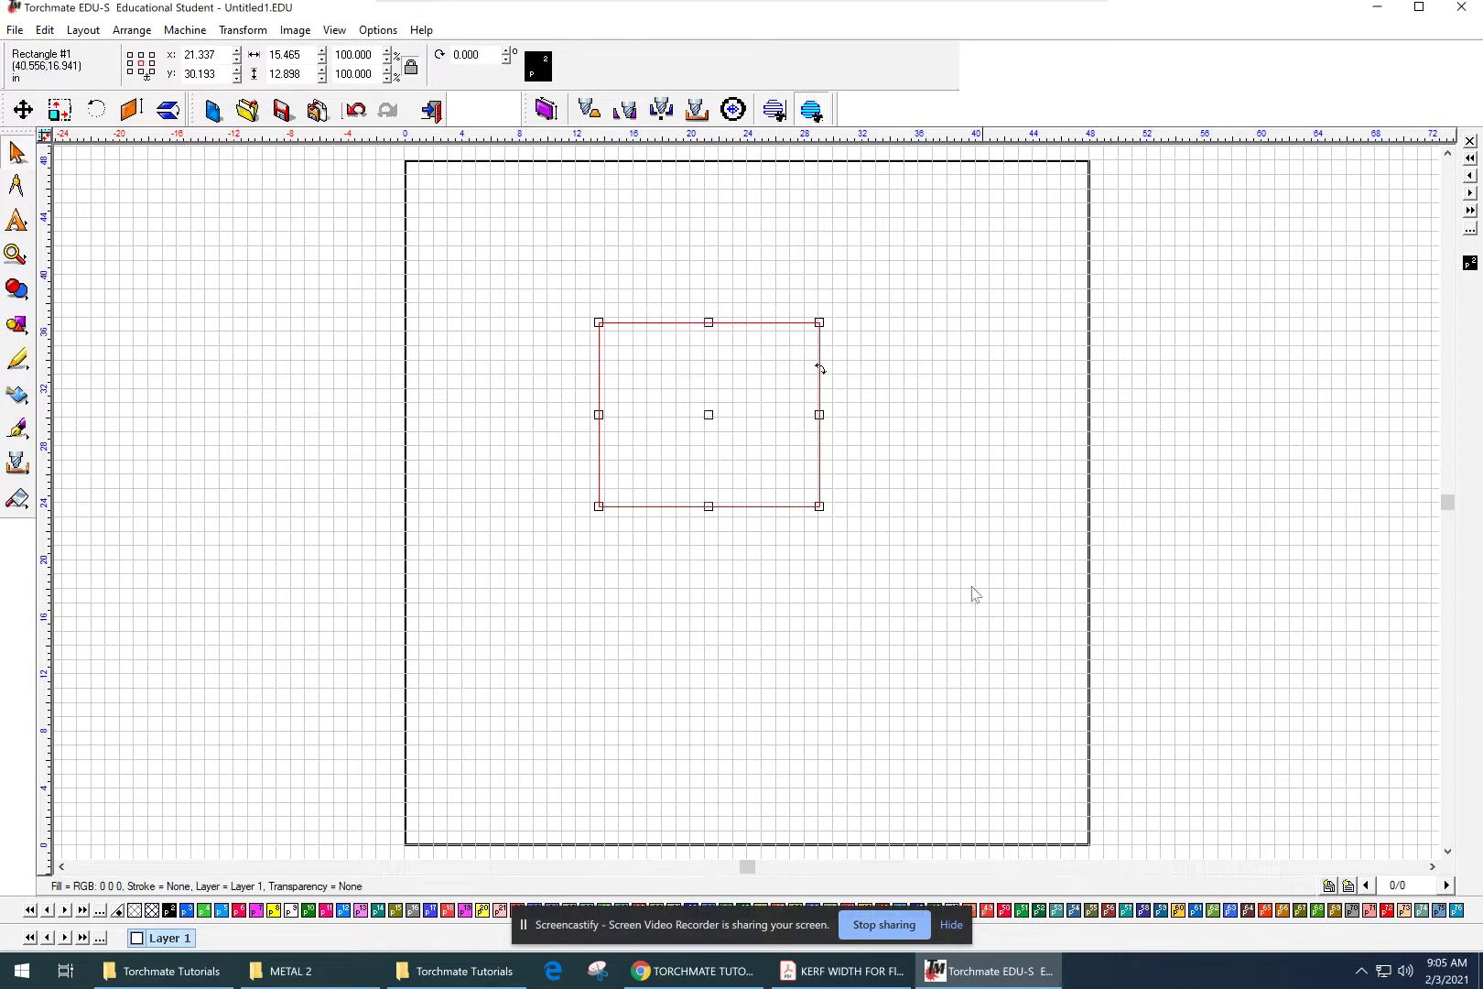
pyautogui.click(184, 33)
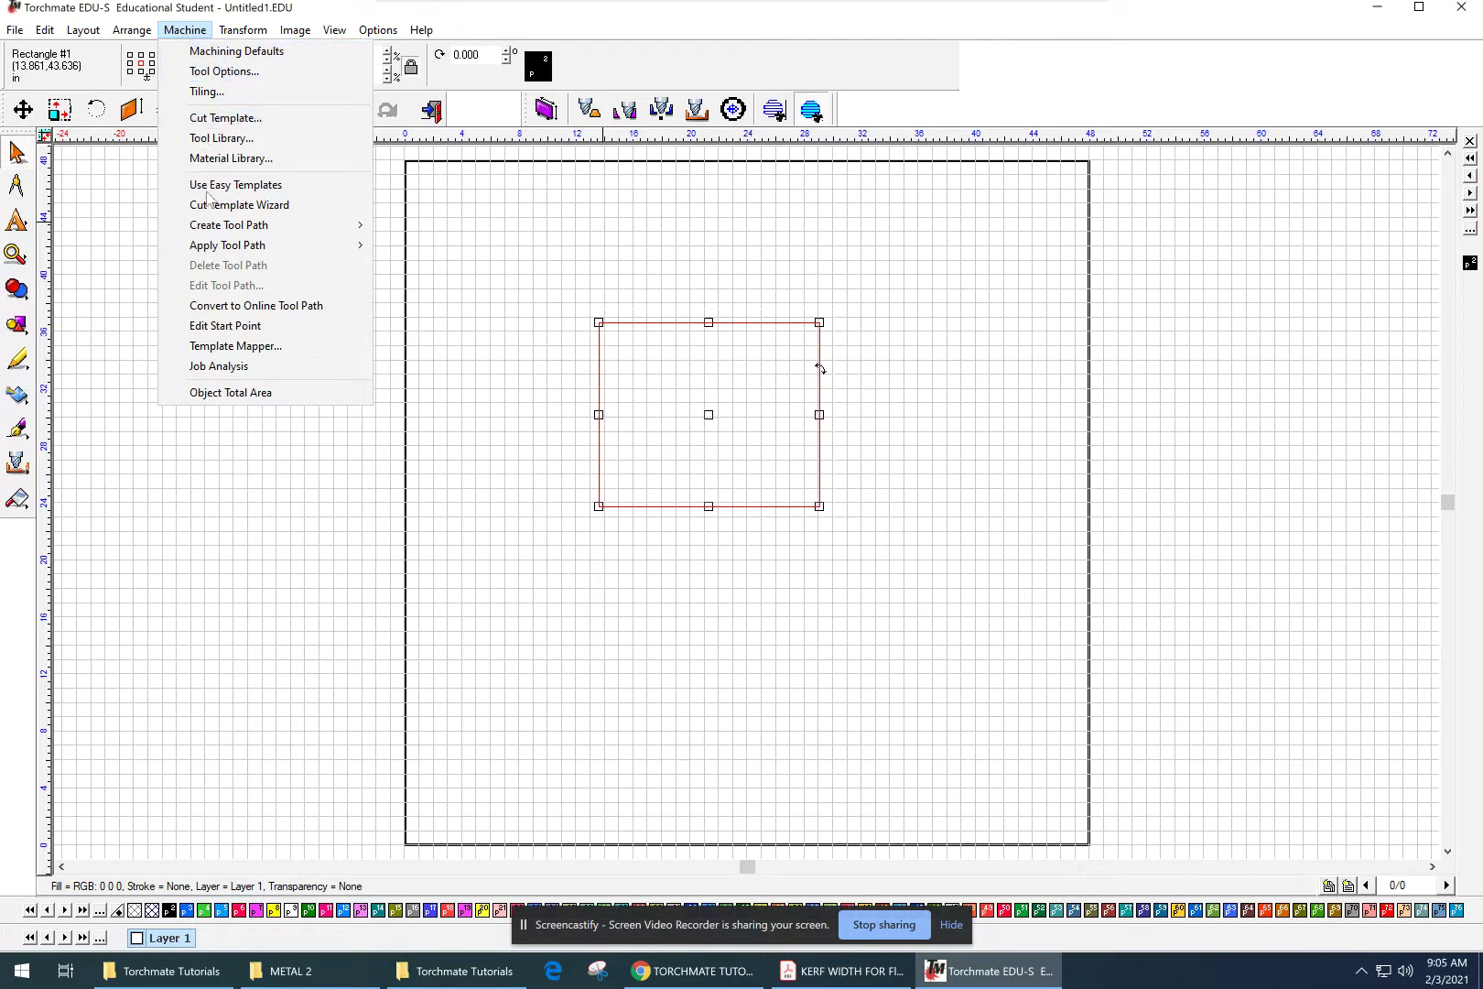
pyautogui.moveTo(215, 233)
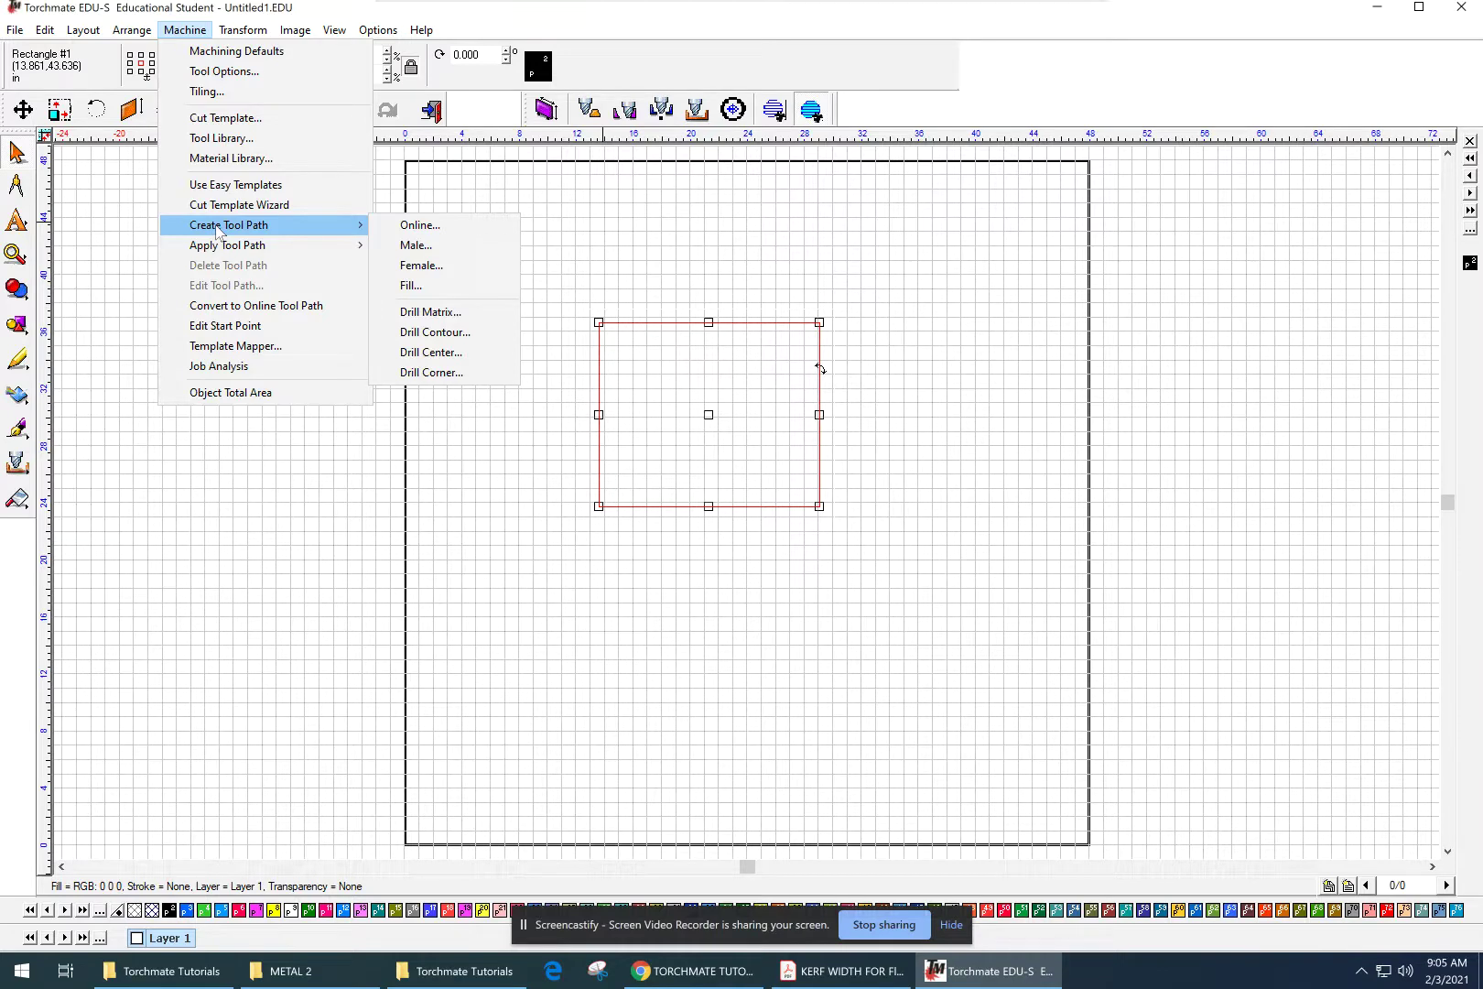
pyautogui.click(415, 244)
pyautogui.click(601, 280)
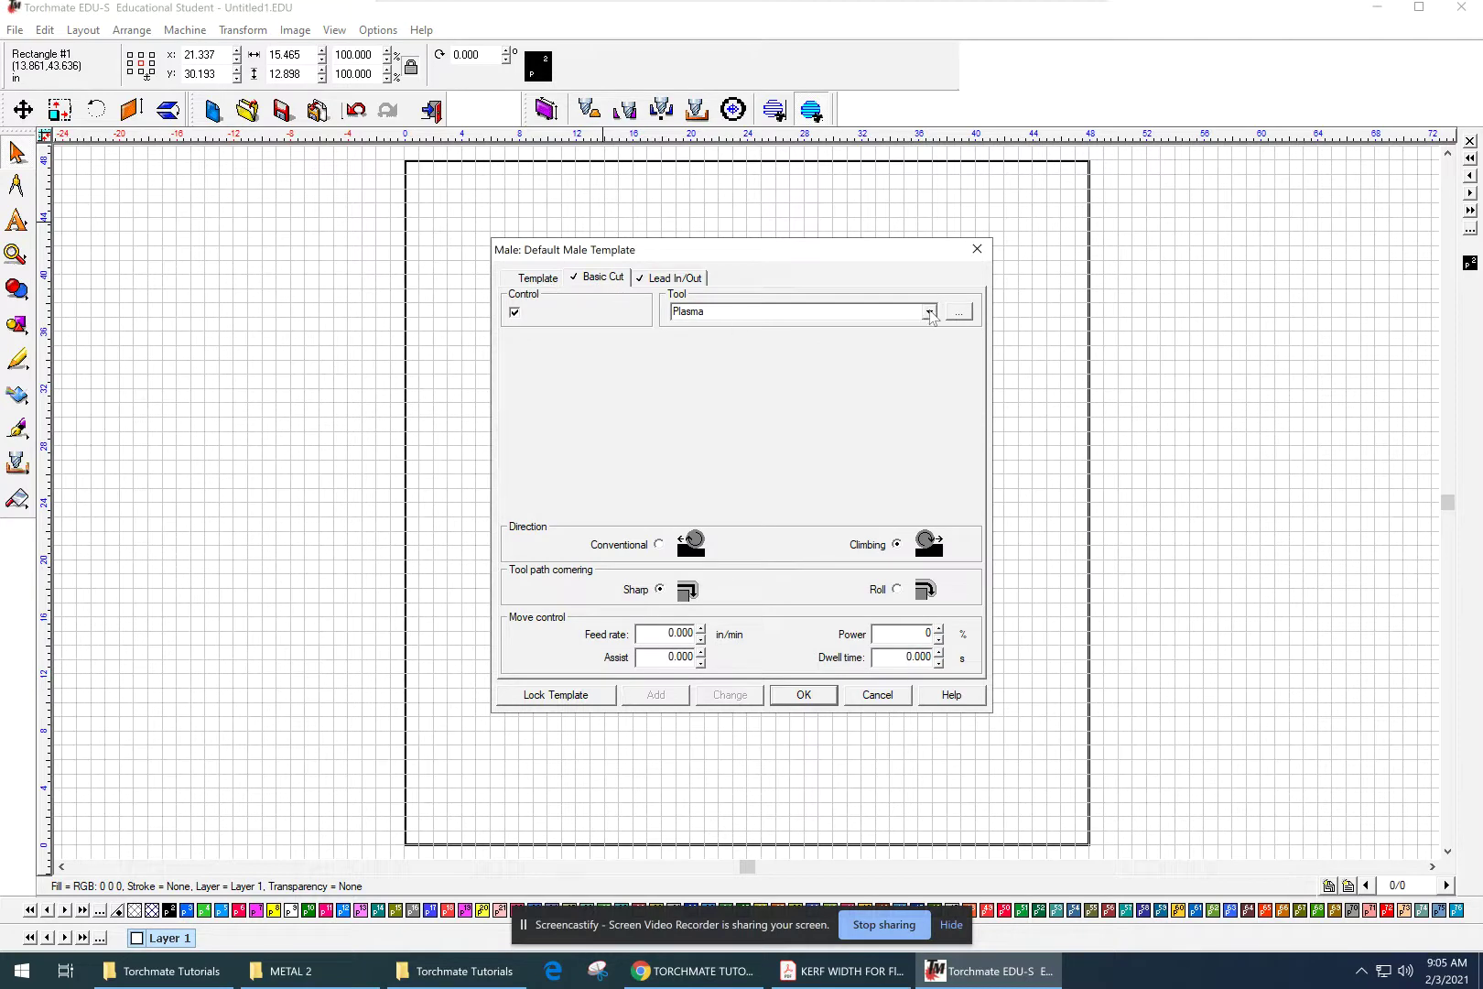
pyautogui.click(928, 311)
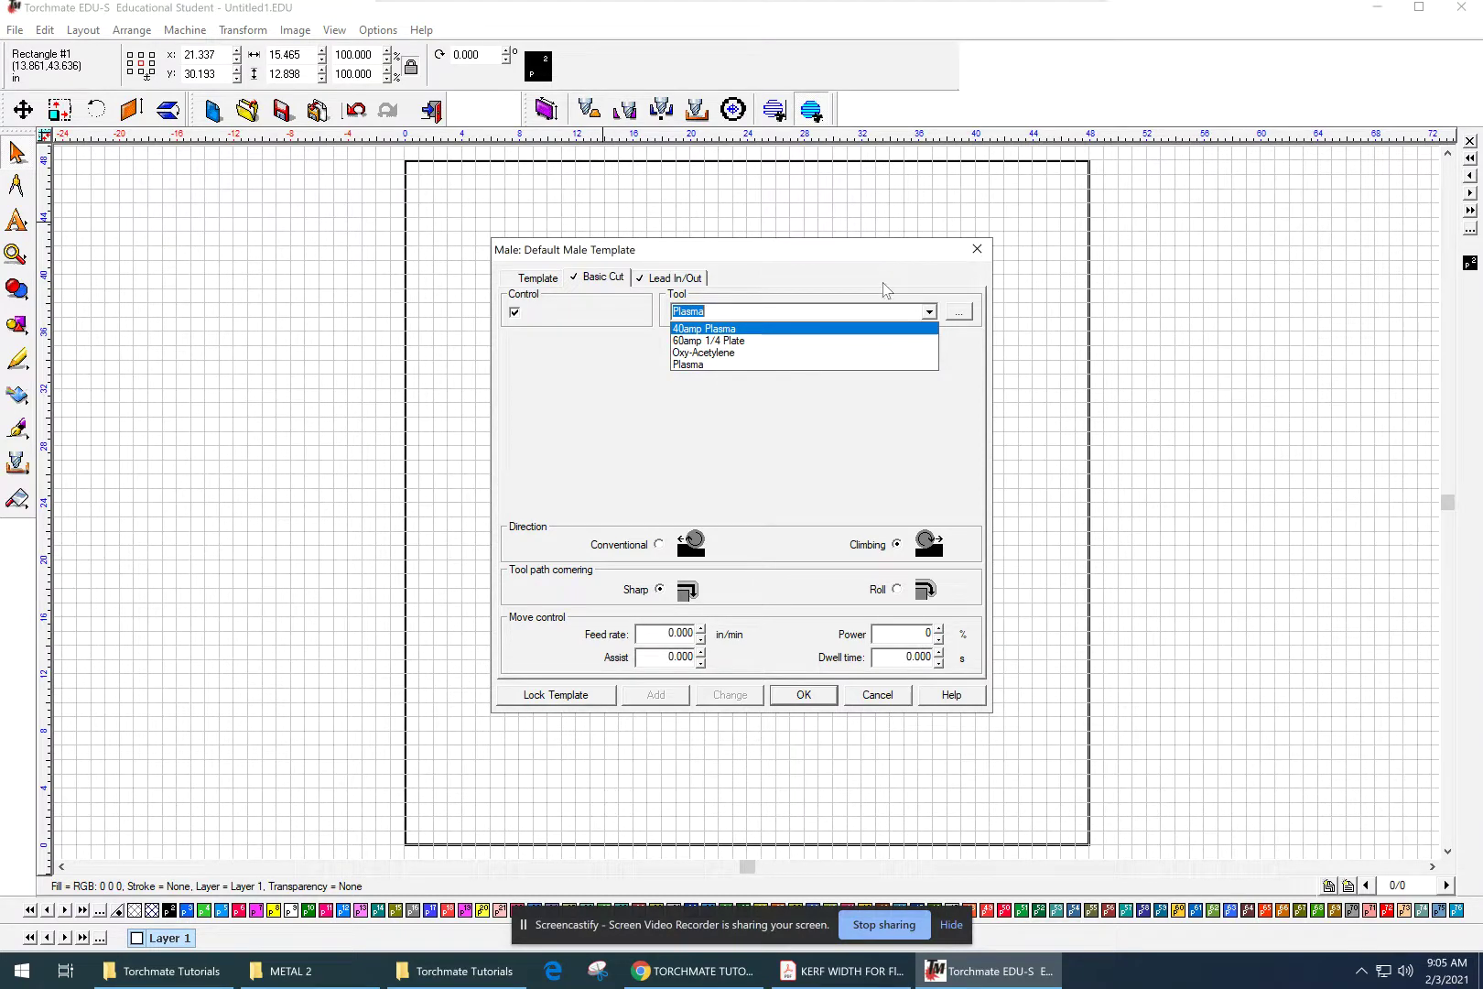
pyautogui.click(798, 253)
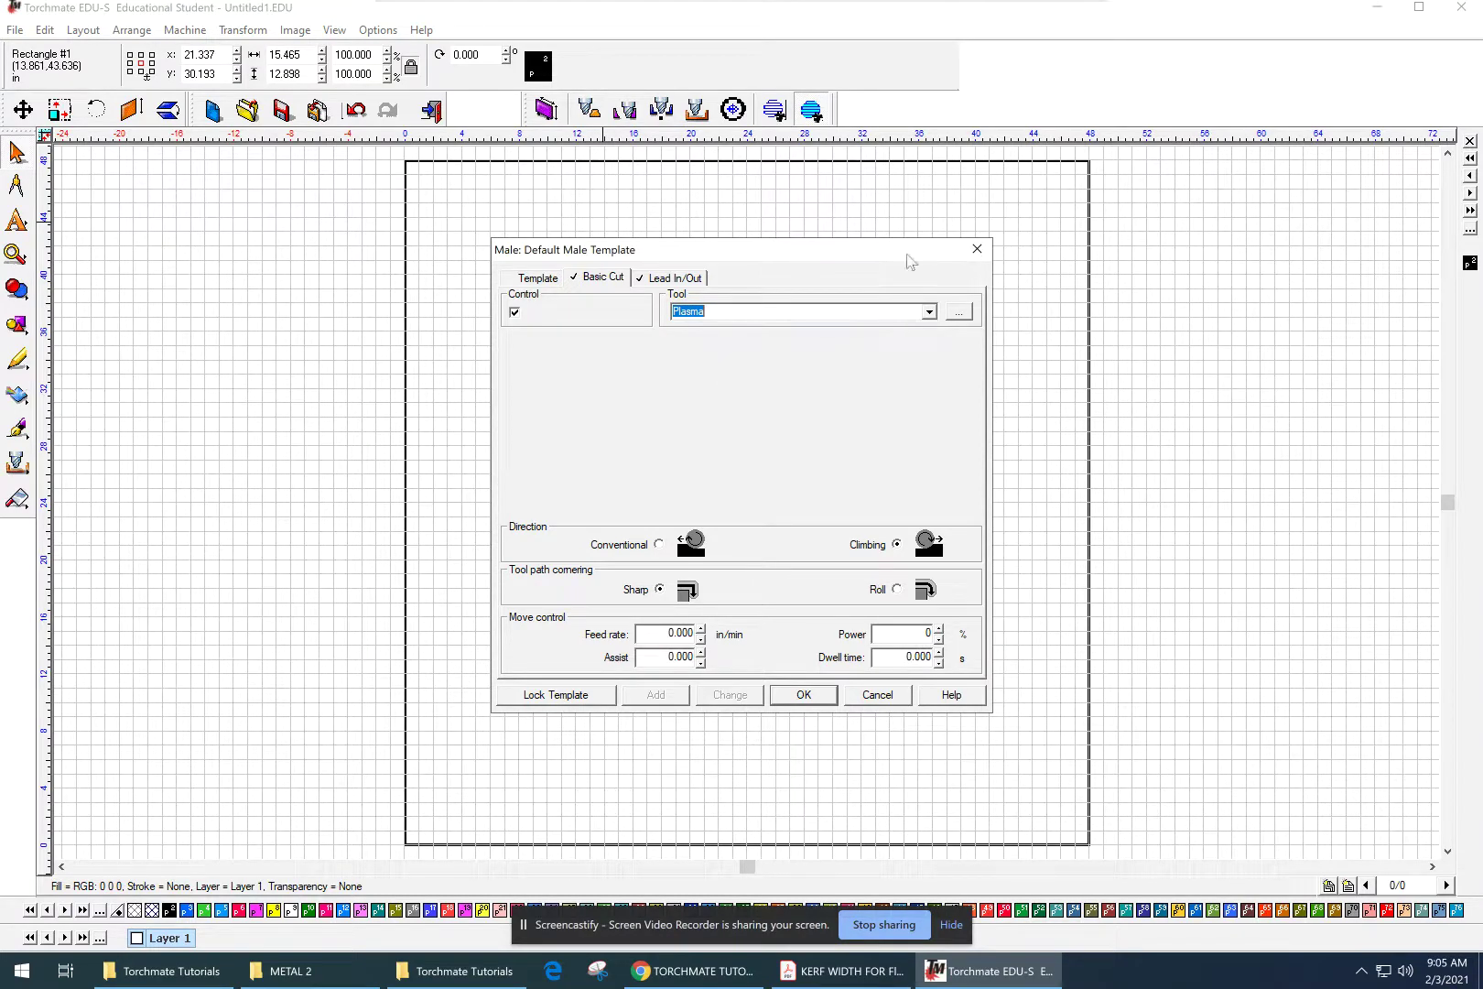
pyautogui.click(976, 248)
pyautogui.click(874, 423)
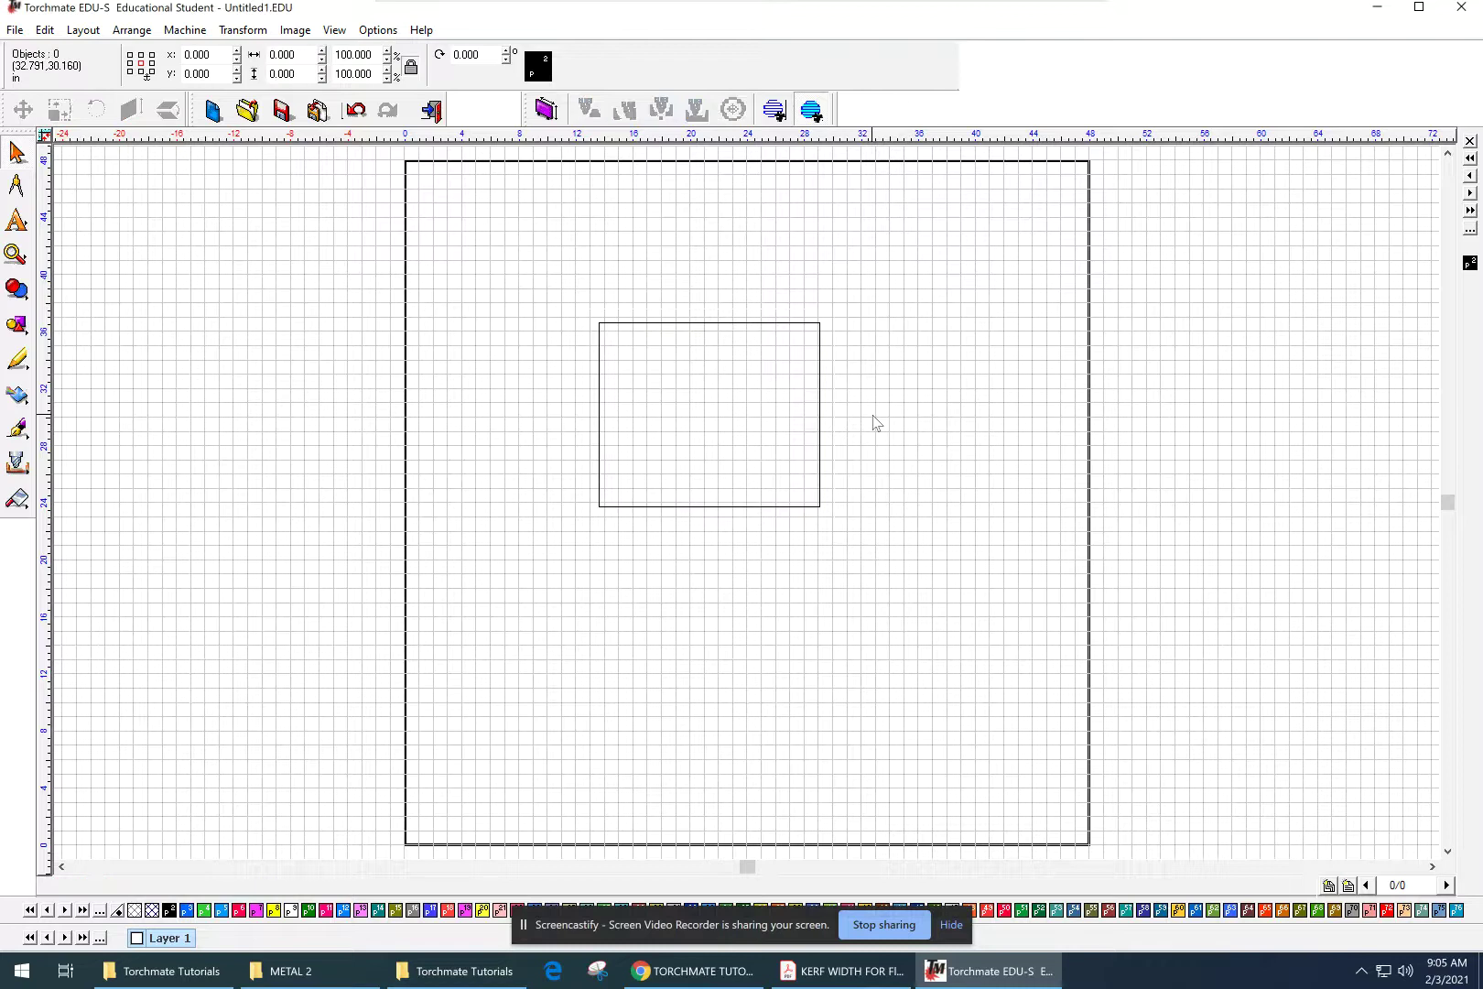